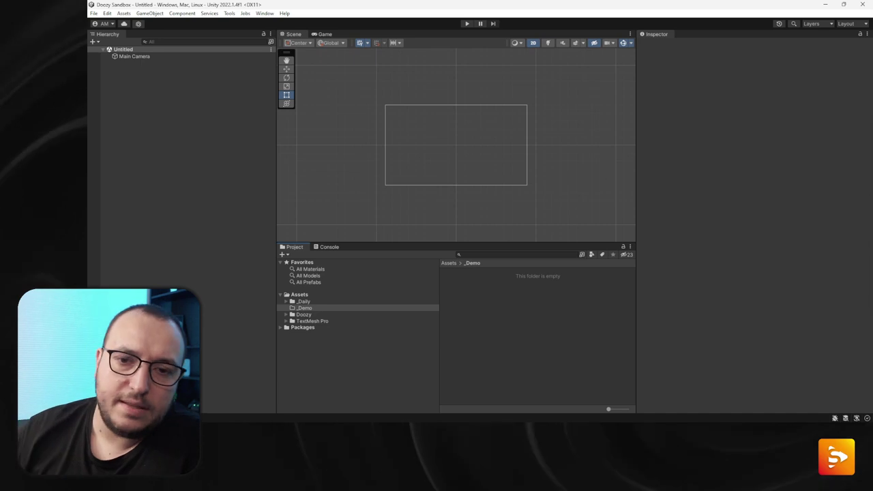
- Open the Doozy dashboard from Tools, view its home page, widen it, then close it
left_click(229, 13)
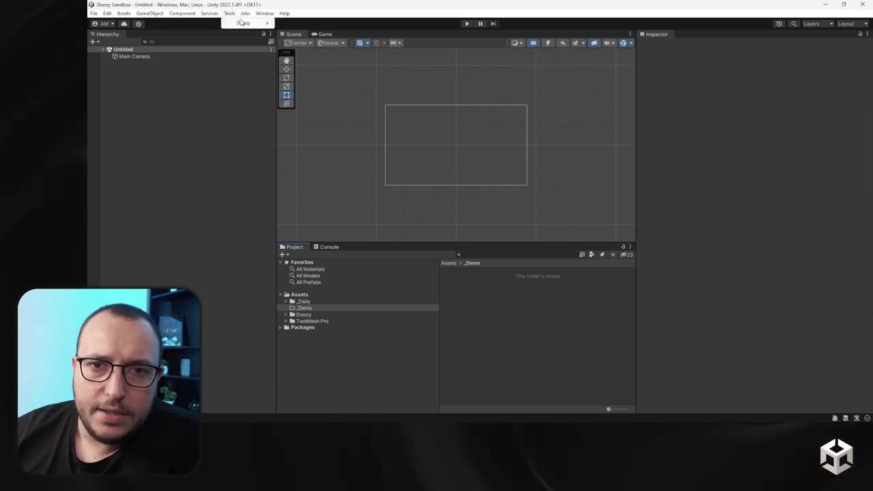
left_click(502, 261)
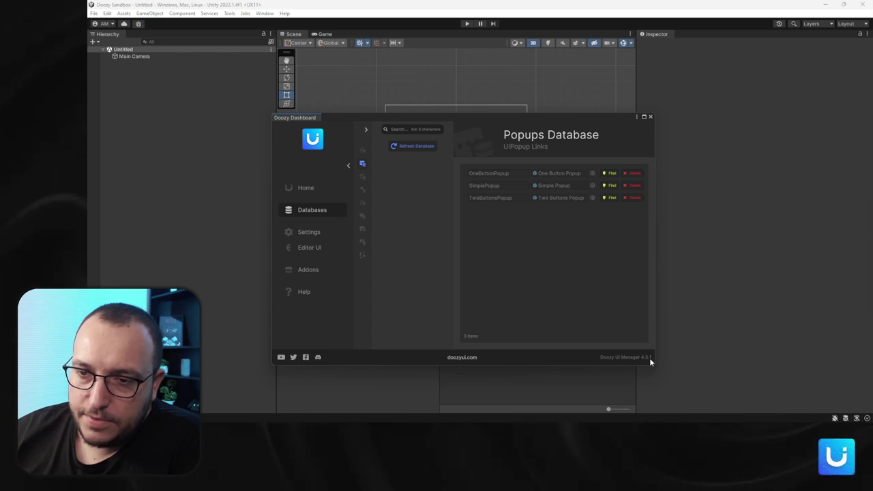
left_click(317, 187)
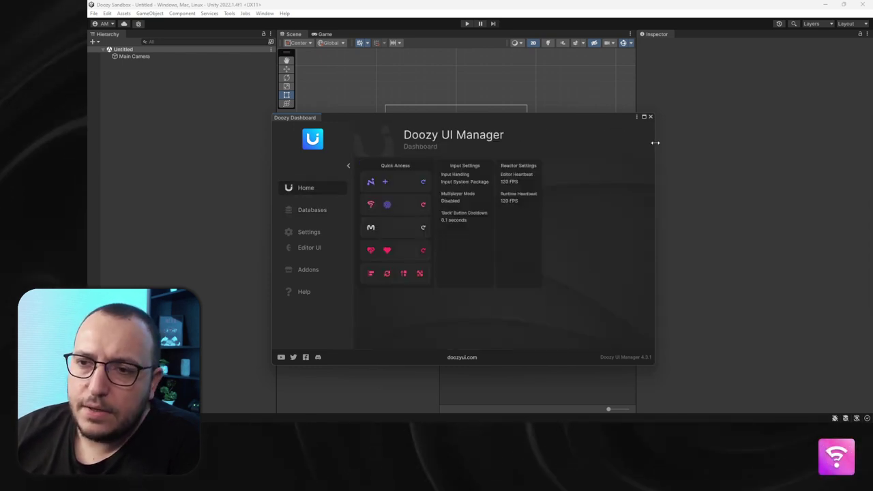
left_click_drag(653, 140, 707, 138)
left_click(704, 117)
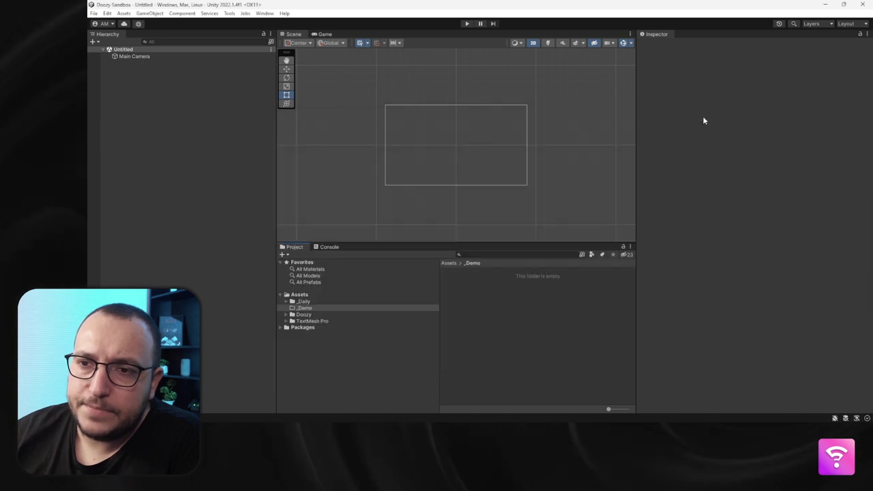
- Load the E22 - Popup - without Buttons example scene from Doozy > _Examples
left_click(304, 314)
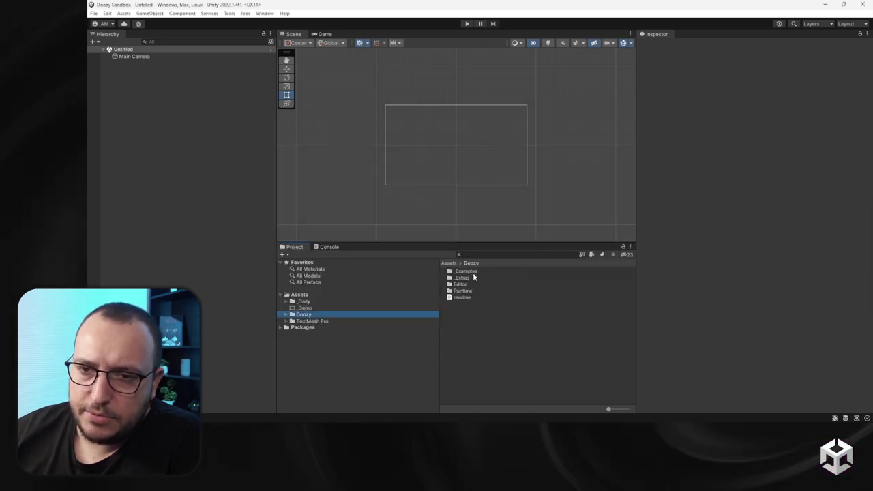
double_click(467, 271)
scroll(520, 382, "down", 1)
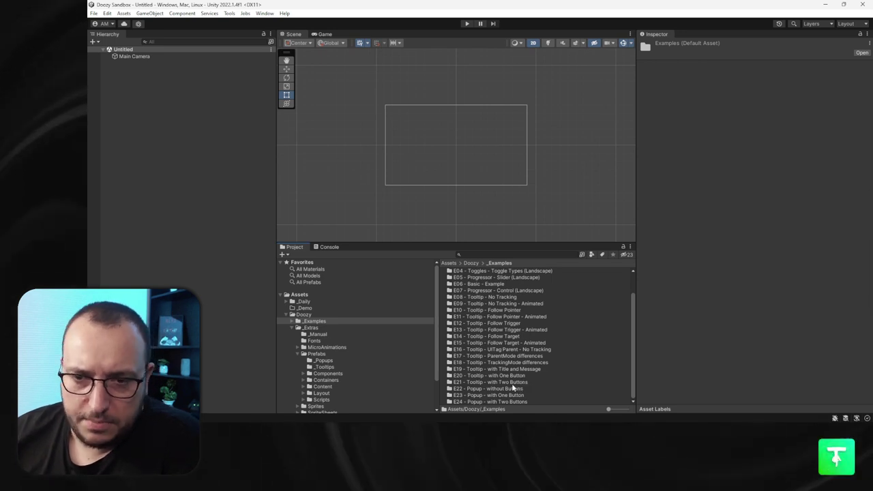
left_click(515, 389)
double_click(516, 389)
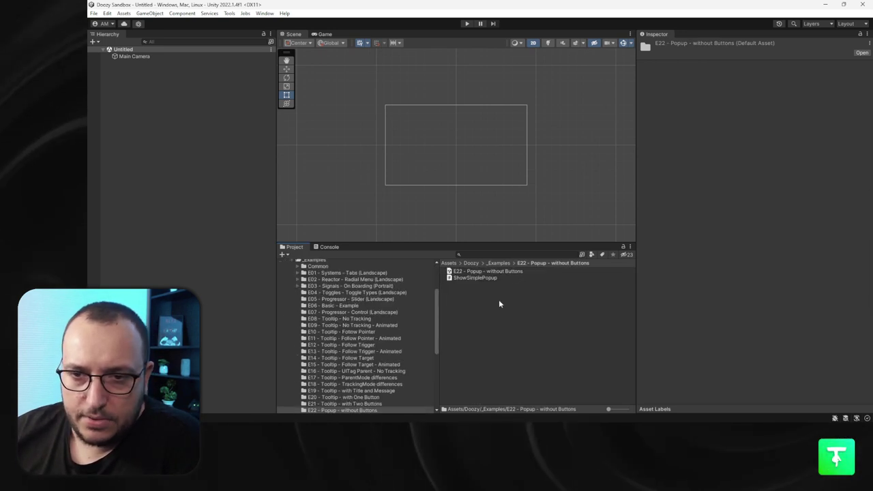
double_click(518, 271)
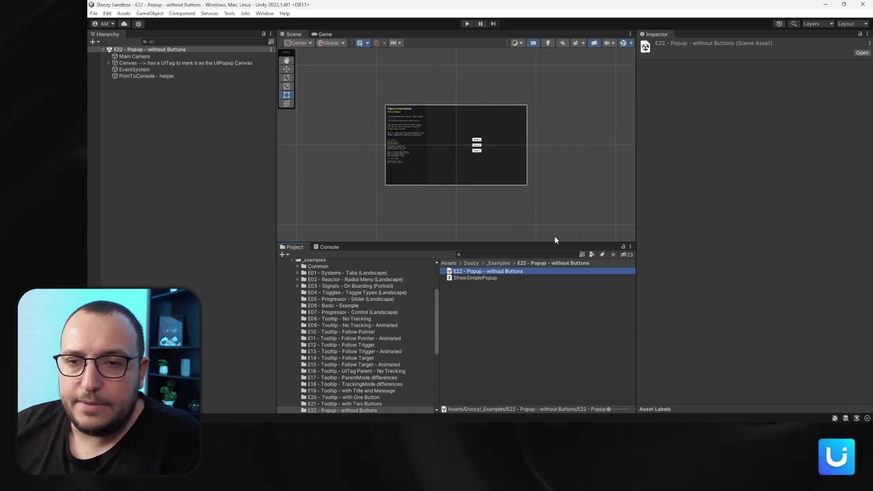
- Play the scene, open and dismiss Popups 1, 2 and 3, then stop Play mode
key("ctrl+p")
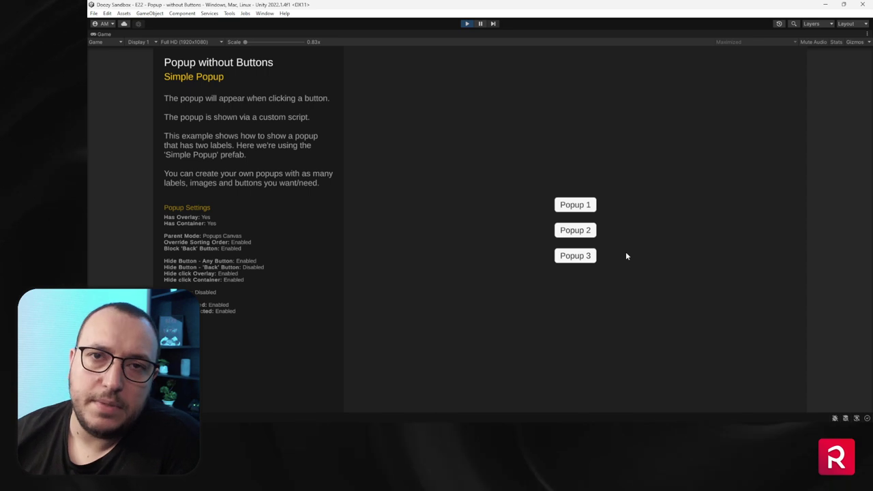
left_click(588, 208)
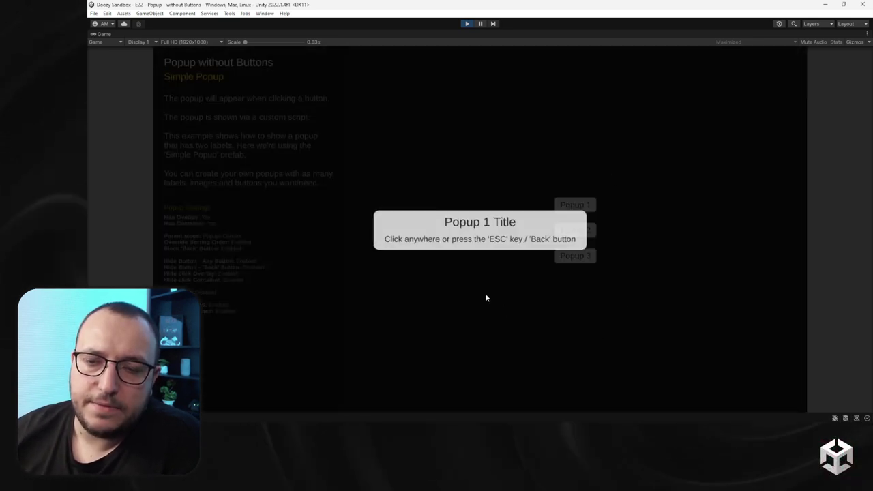
left_click(514, 303)
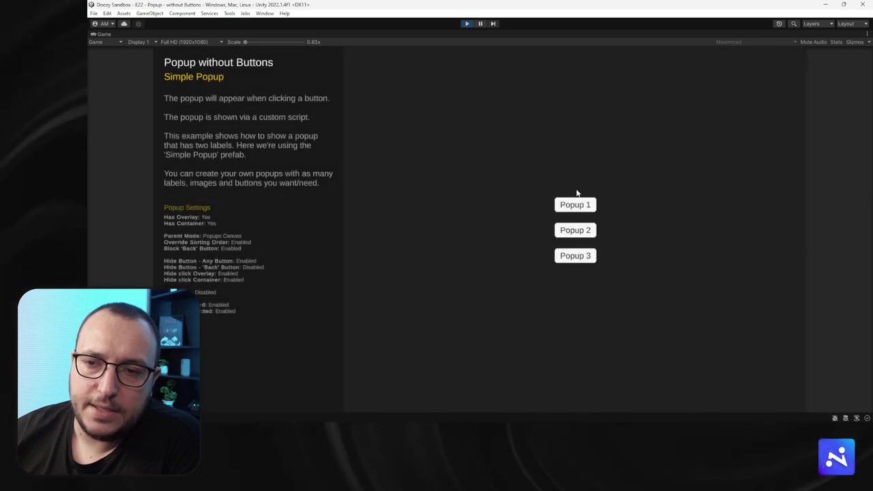
left_click(555, 210)
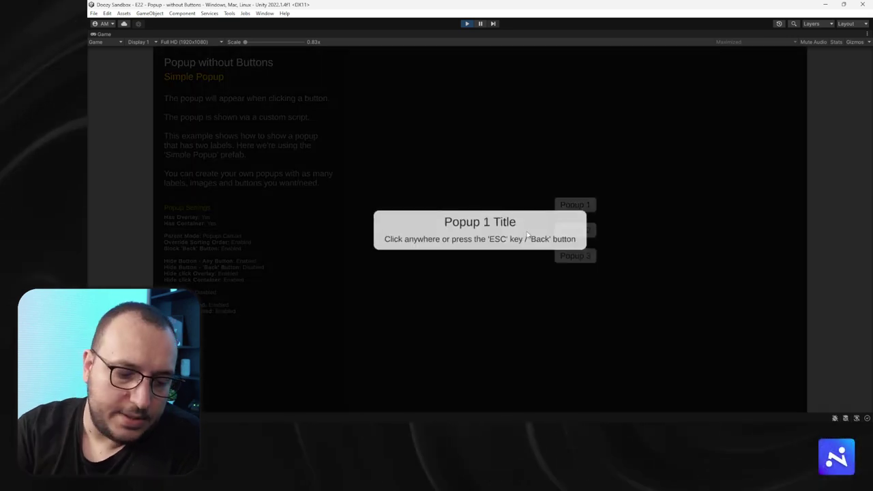
left_click(526, 235)
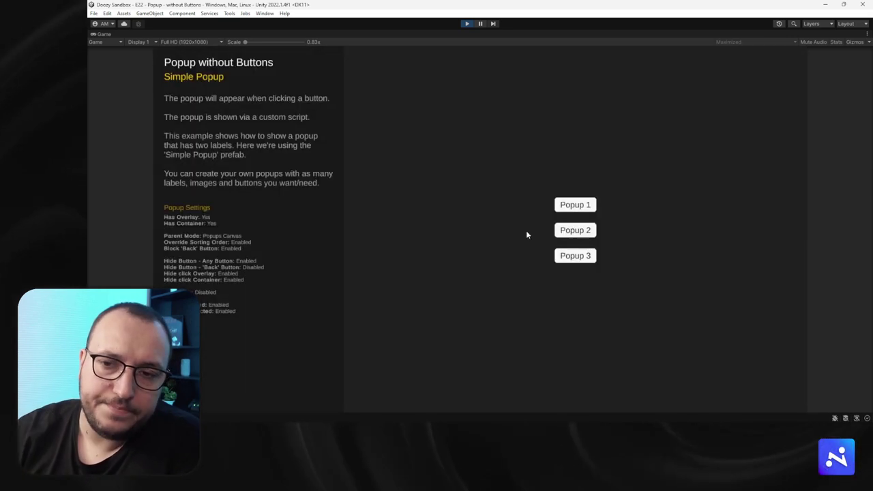
left_click(575, 231)
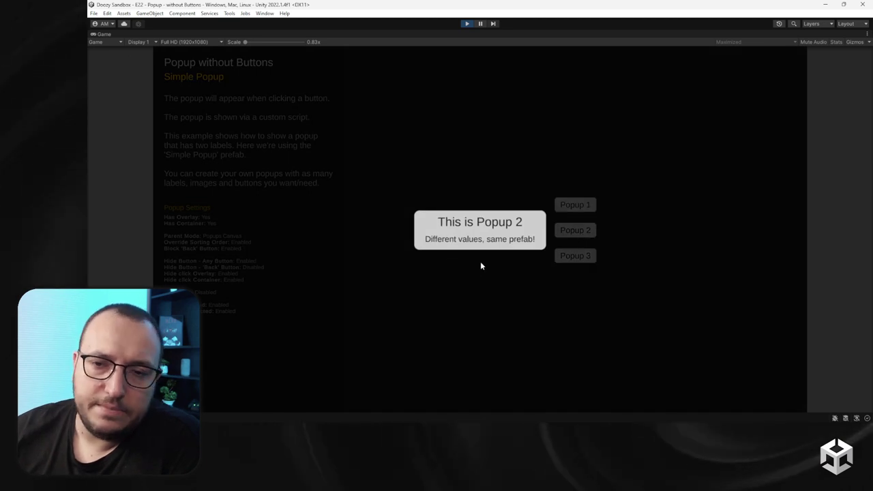
left_click(478, 283)
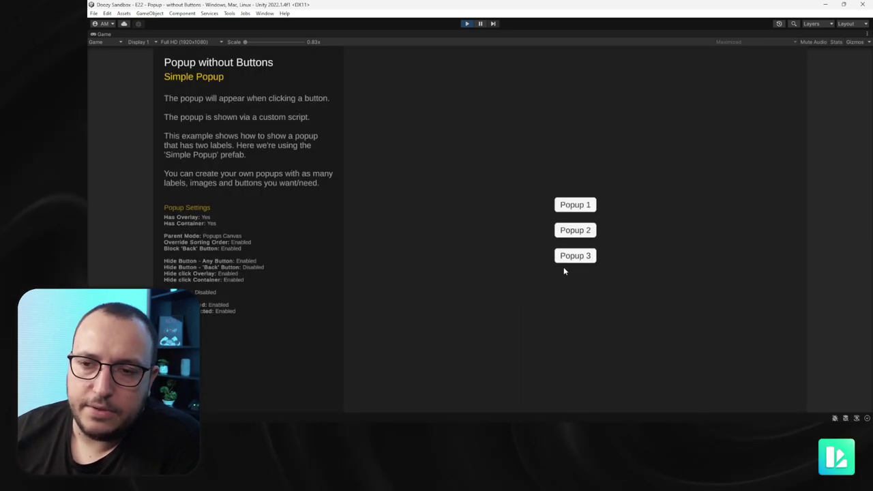
left_click(566, 256)
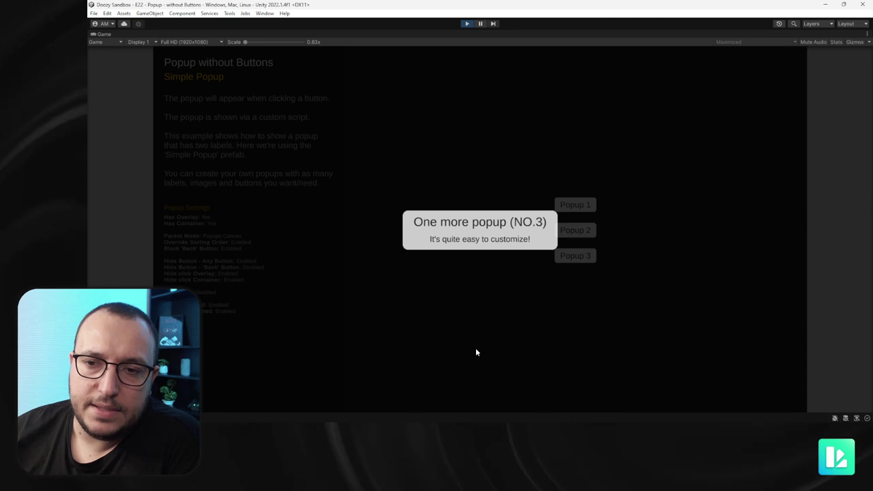
left_click(528, 326)
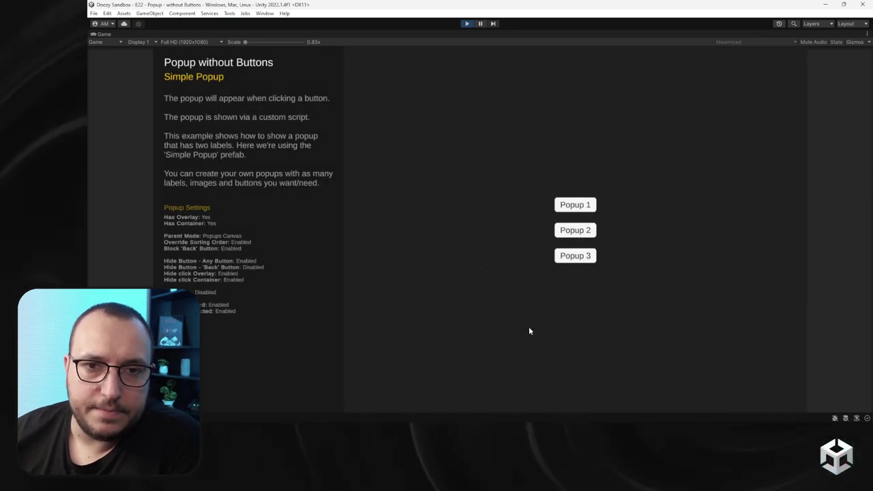
left_click(467, 24)
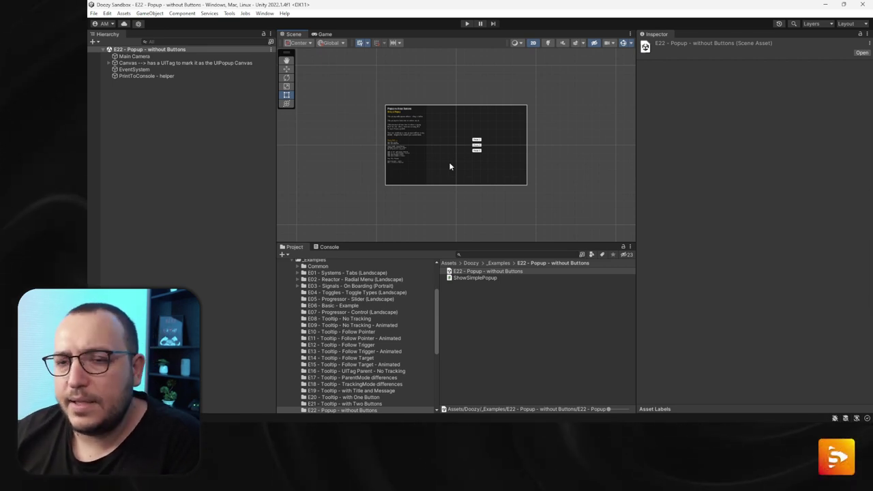
- Load the E23 - Popup - with One Button scene, answering the unsaved-changes prompt
scroll(344, 382, "down", 3)
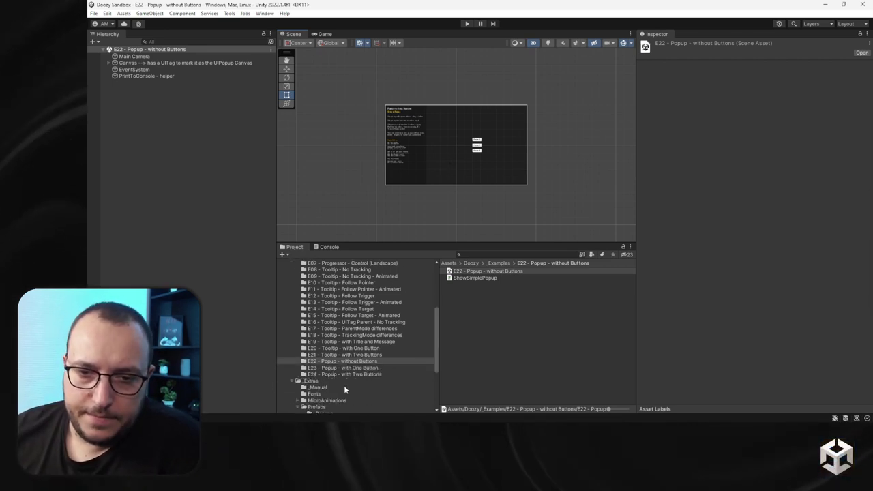
left_click(332, 367)
double_click(483, 272)
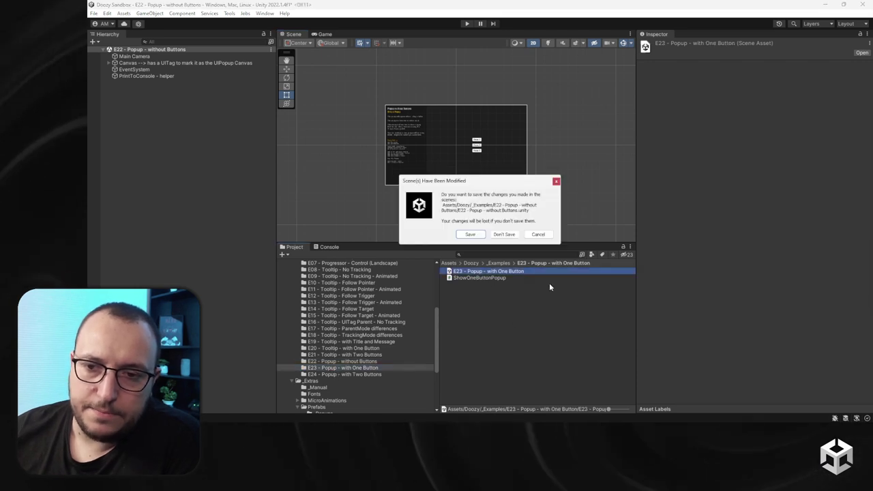
left_click(487, 234)
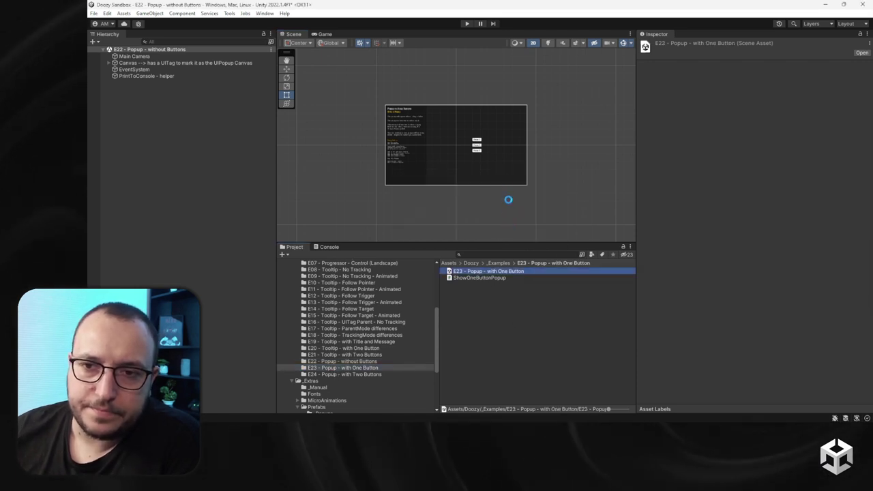
- Play the scene, open Popup 1 and close it with its button
left_click(467, 24)
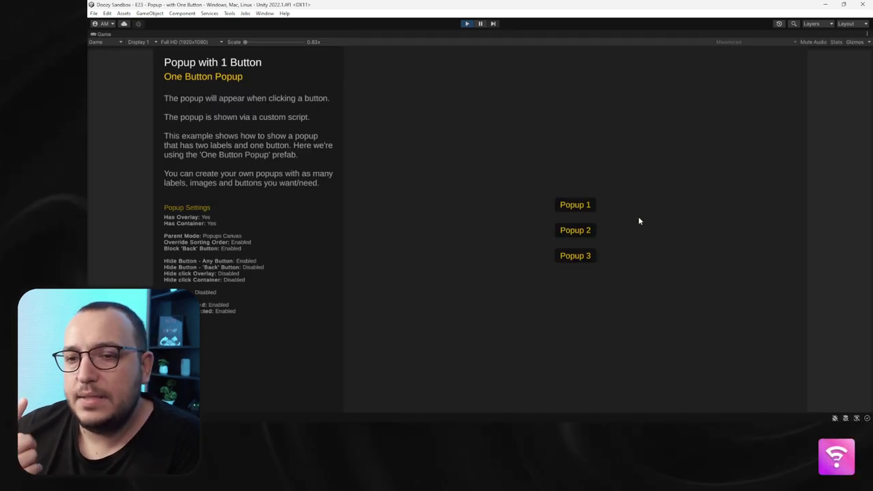
left_click(575, 205)
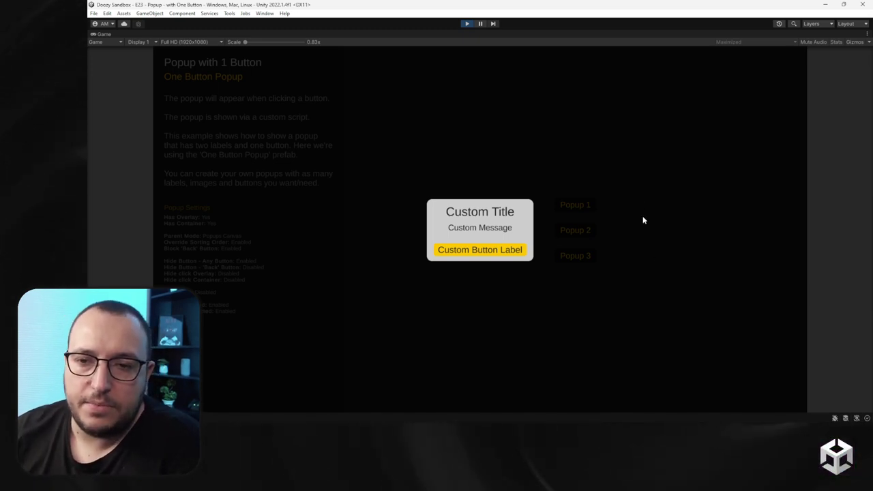
left_click(477, 250)
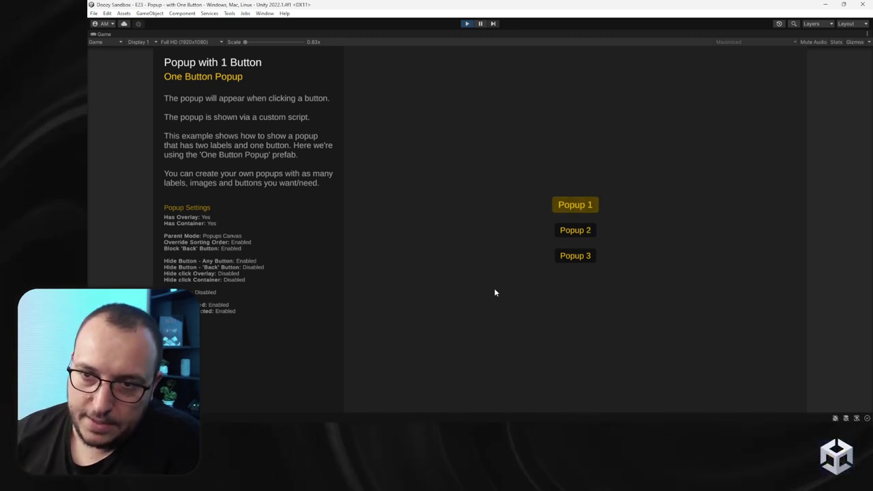
- Use arrow keys and Enter to open and close Popup 3, then open Popup 2
key("Down")
key("Down")
key("Up")
key("Down")
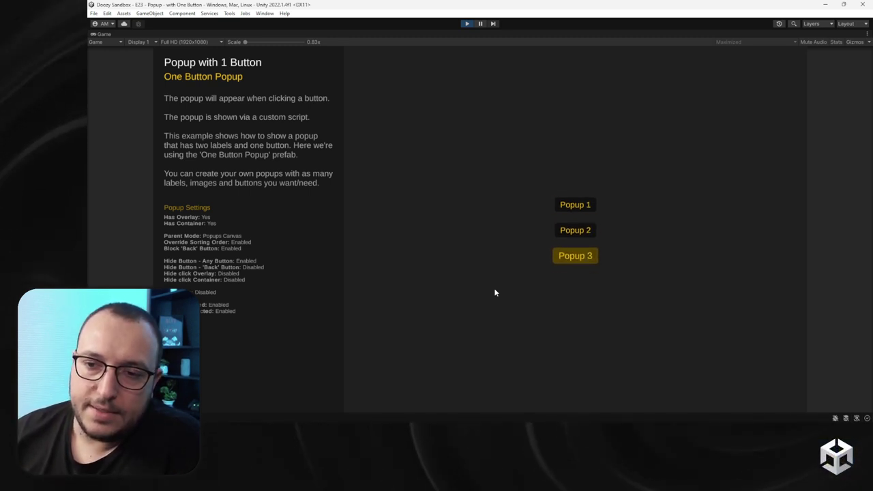
key("Return")
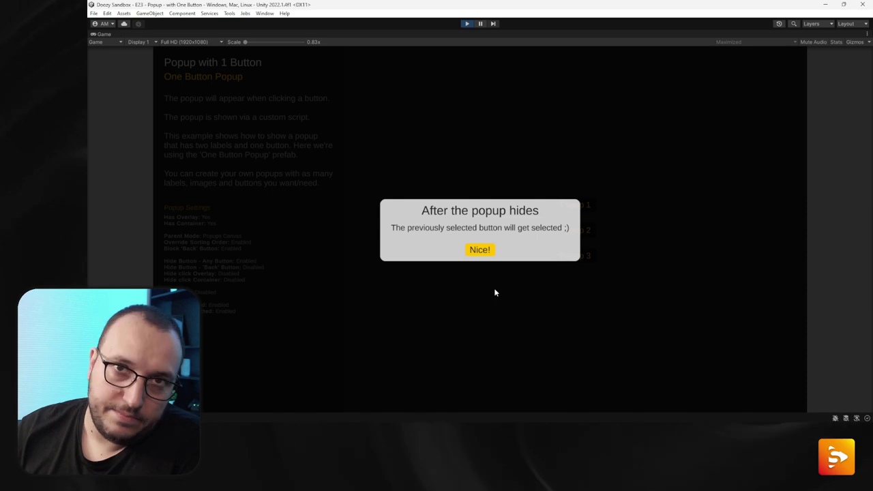
key("Return")
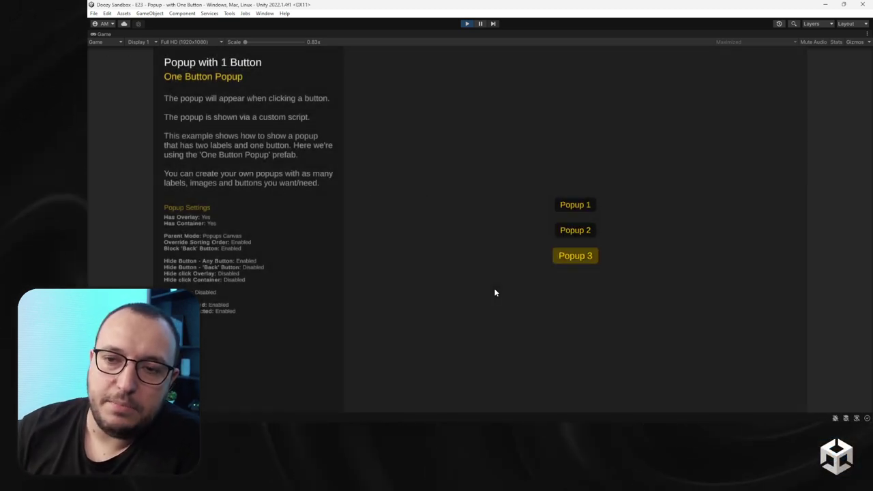
key("Up")
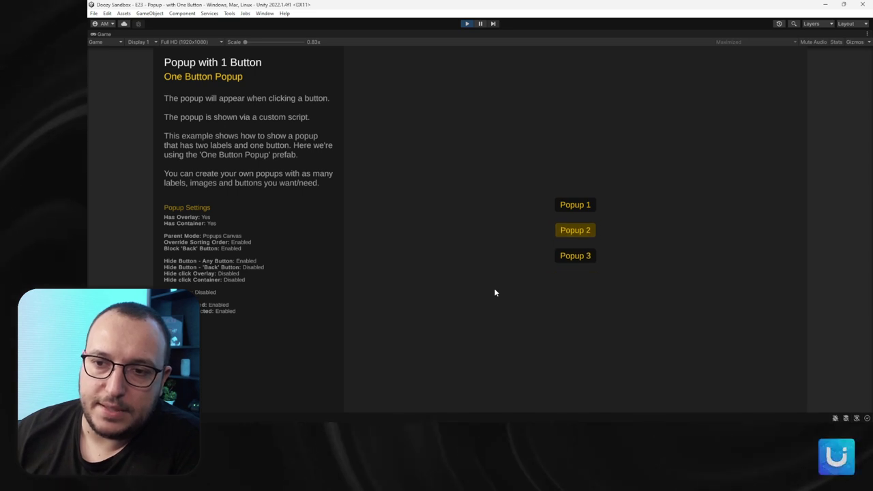
key("Return")
key("Return")
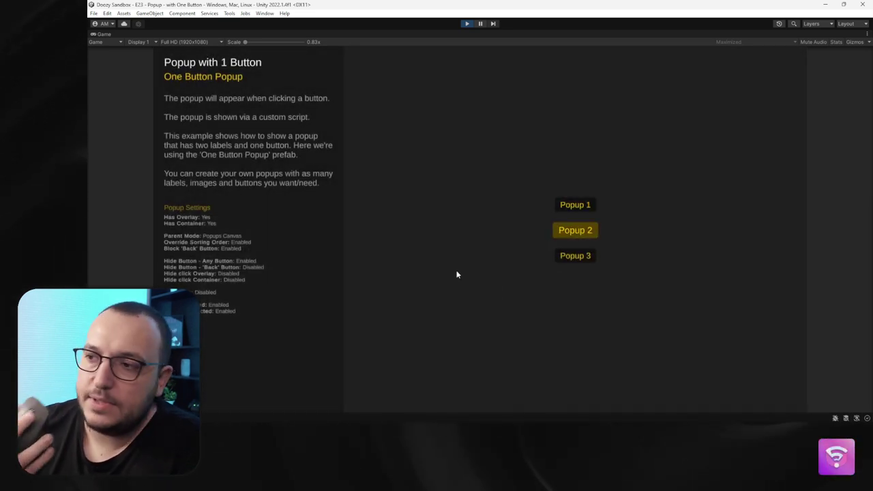
- Open and close the controller popup by keyboard, try Popup 1's Custom Title popup, then stop playing
key("Up")
key("Down")
key("Down")
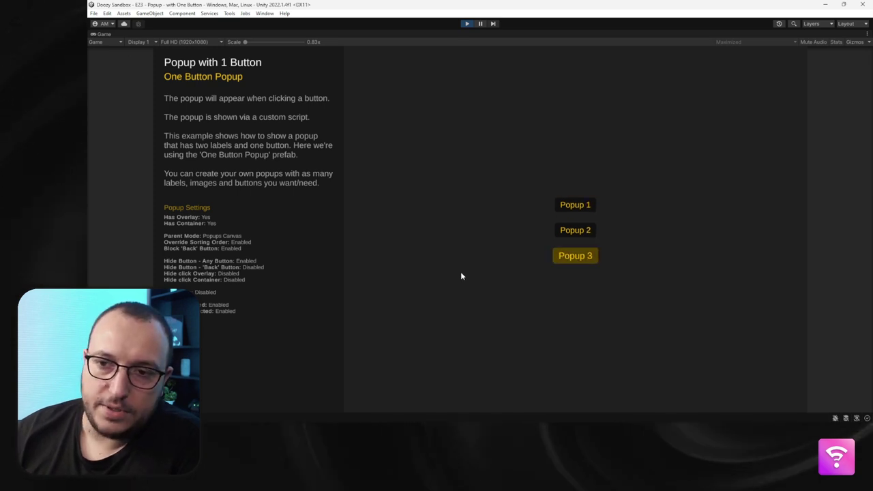
key("Up")
key("Return")
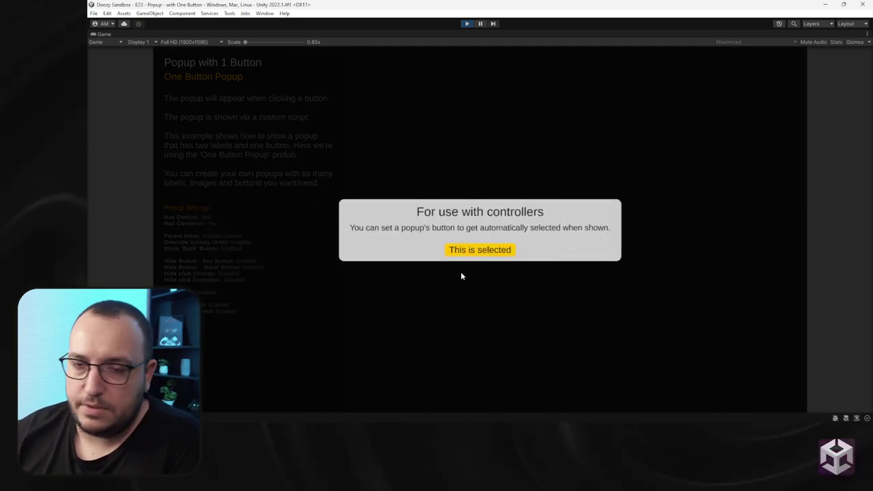
key("Return")
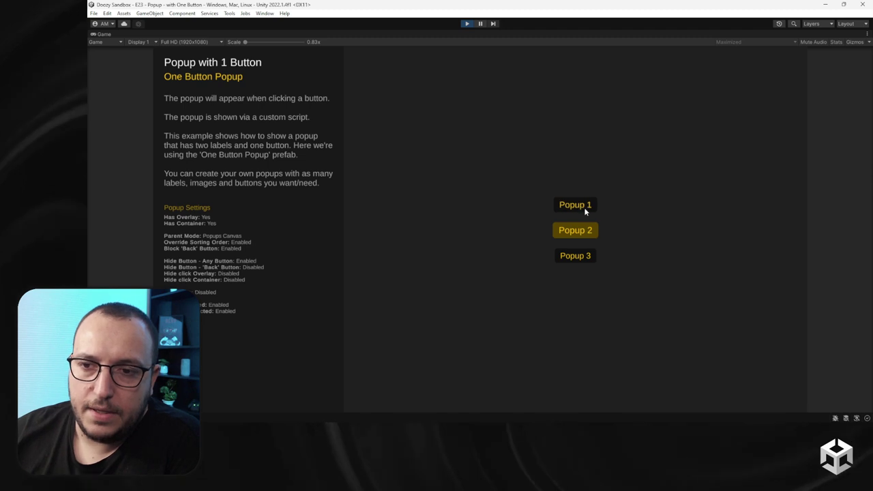
left_click(584, 207)
left_click(515, 253)
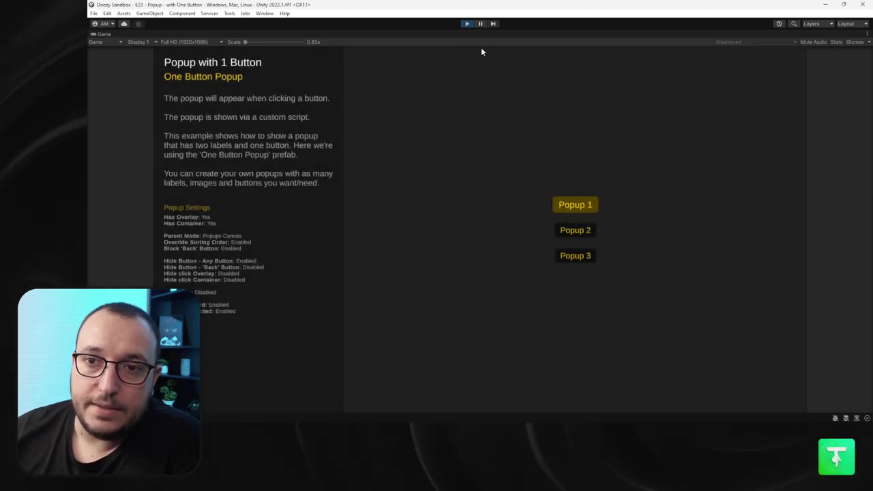
left_click(468, 24)
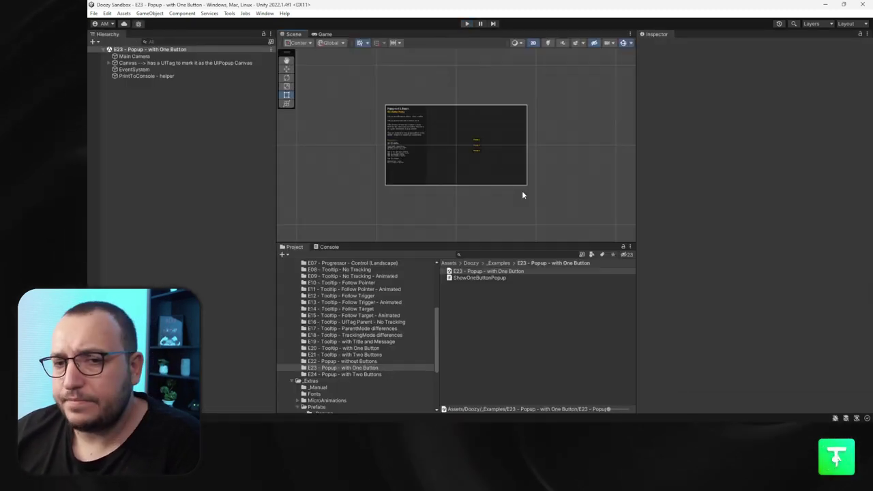
- Load the E24 - Popup - with Two Buttons scene, answering the save prompt
left_click(355, 375)
double_click(472, 272)
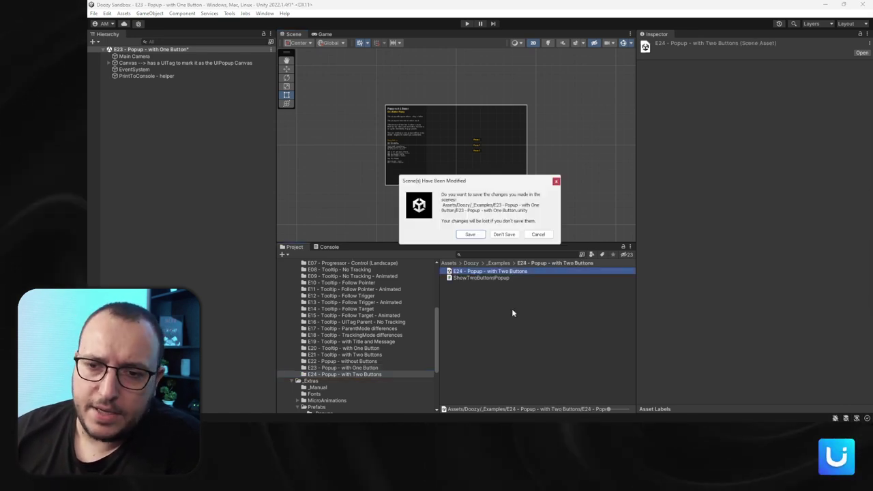
left_click(501, 235)
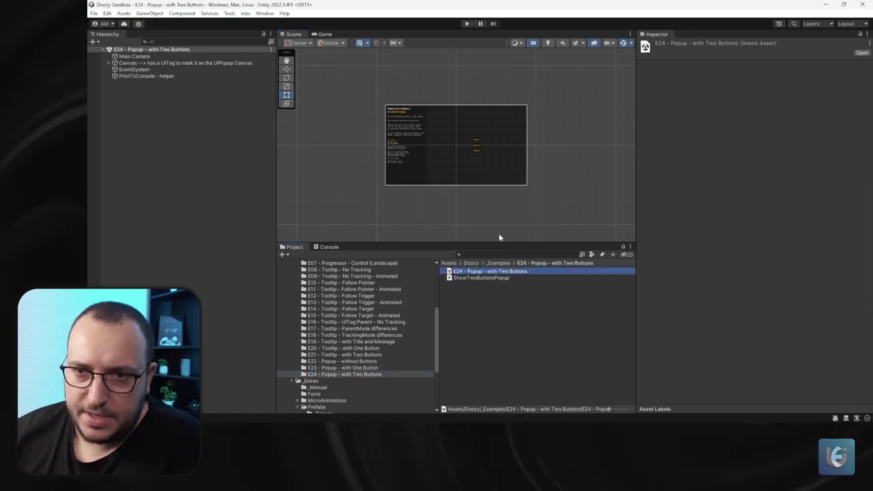
- Play the scene, open the My Title popup via Popup 1, choose Ok, then stop
left_click(467, 24)
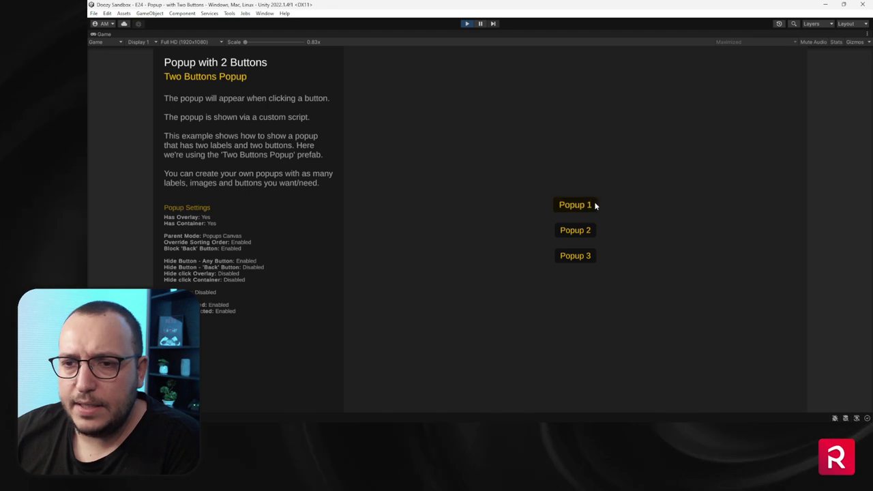
left_click(591, 205)
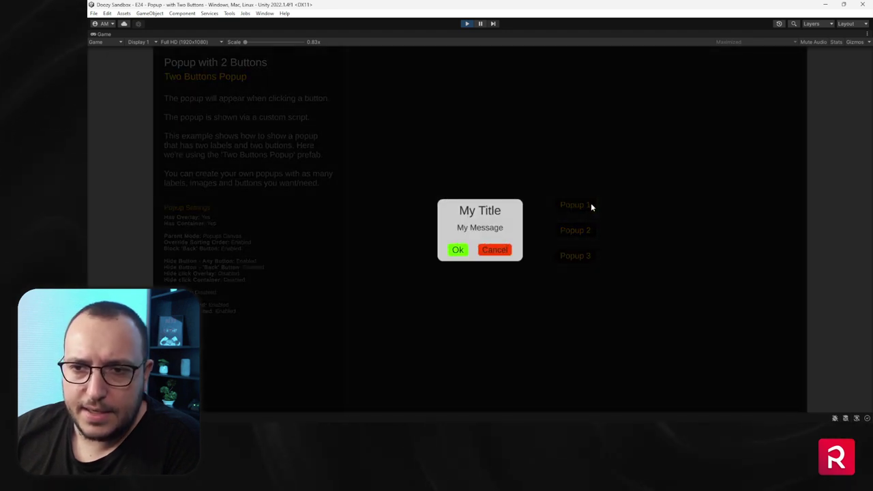
left_click(457, 251)
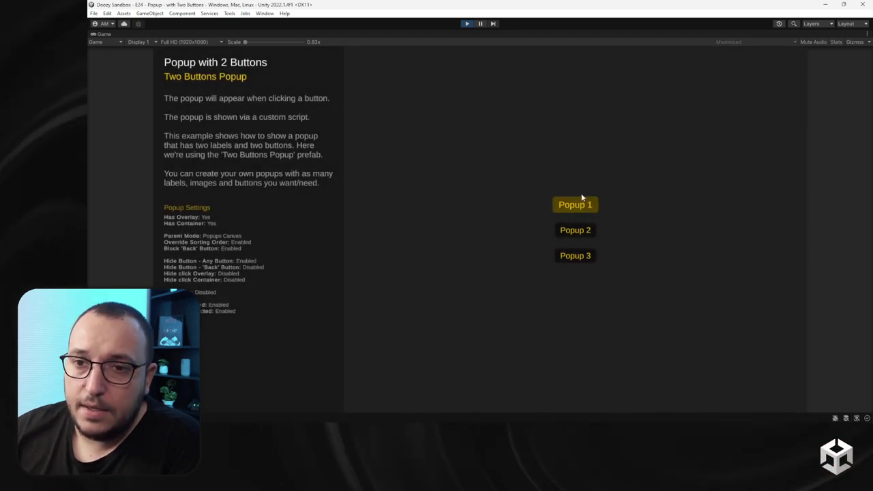
left_click(466, 23)
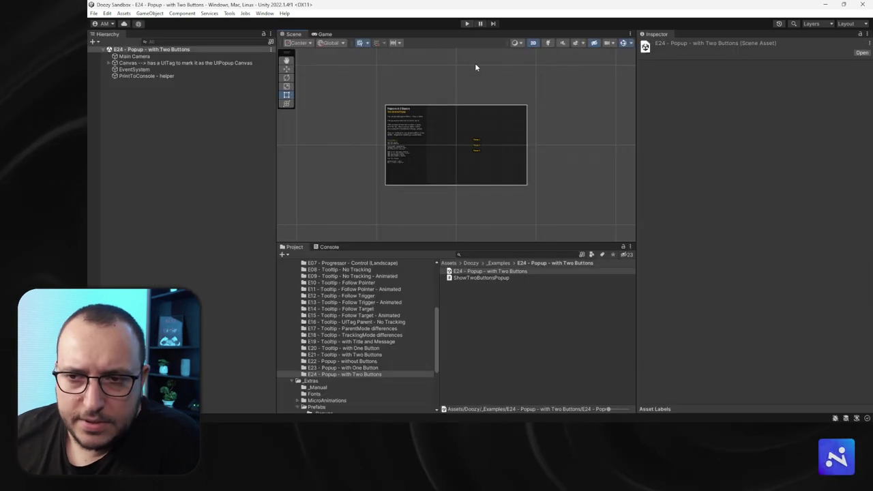
- Set the Game view to Play Normally, clear the Console, and start Play mode
left_click(319, 34)
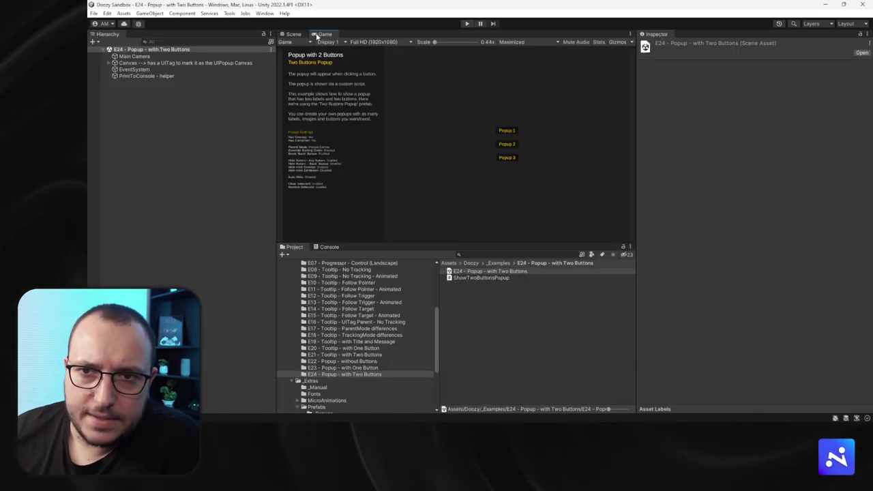
left_click(543, 41)
left_click(527, 61)
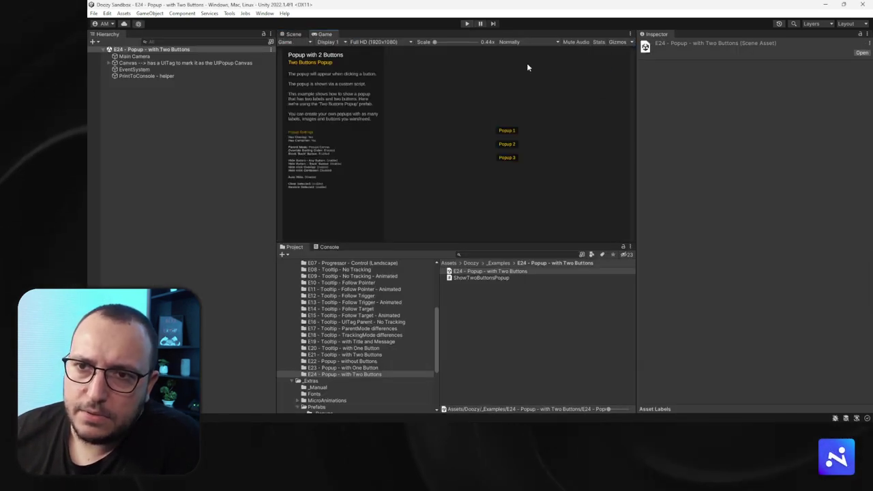
left_click(329, 247)
left_click(283, 254)
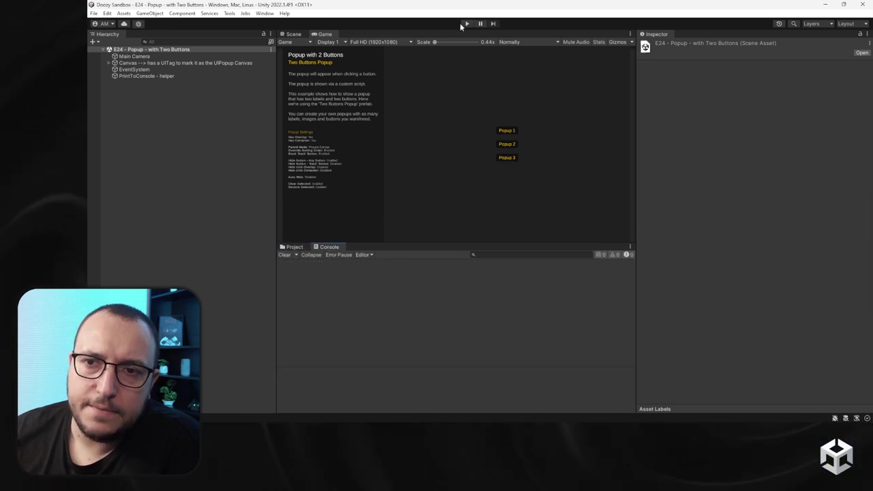
left_click(466, 23)
- Cancel the My Title popup, answer Yes then No to A Question, and open the Shop popup
left_click(514, 130)
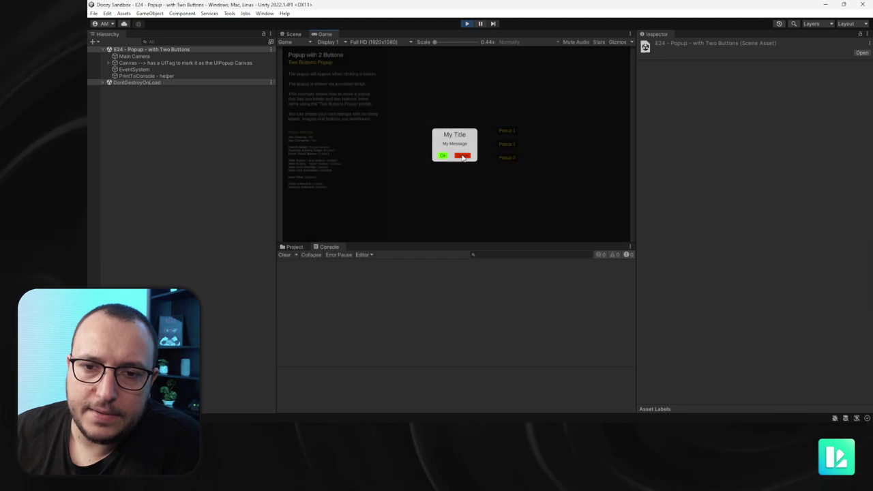
left_click(464, 154)
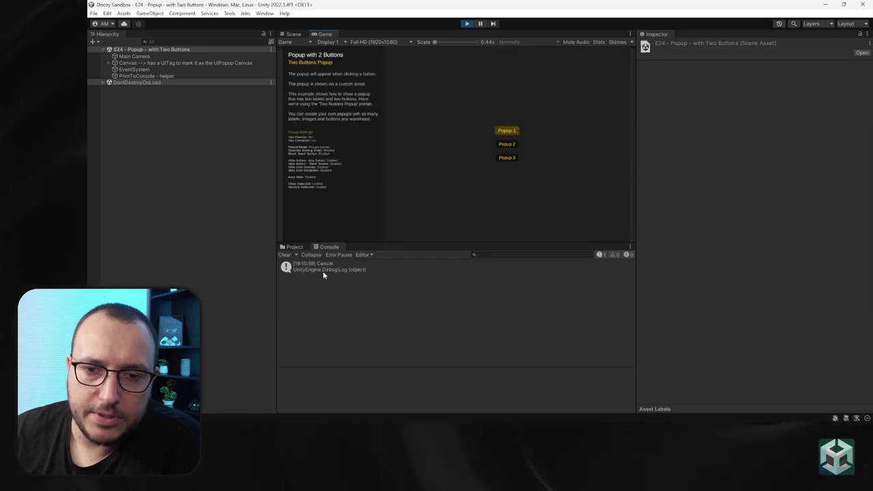
left_click(501, 146)
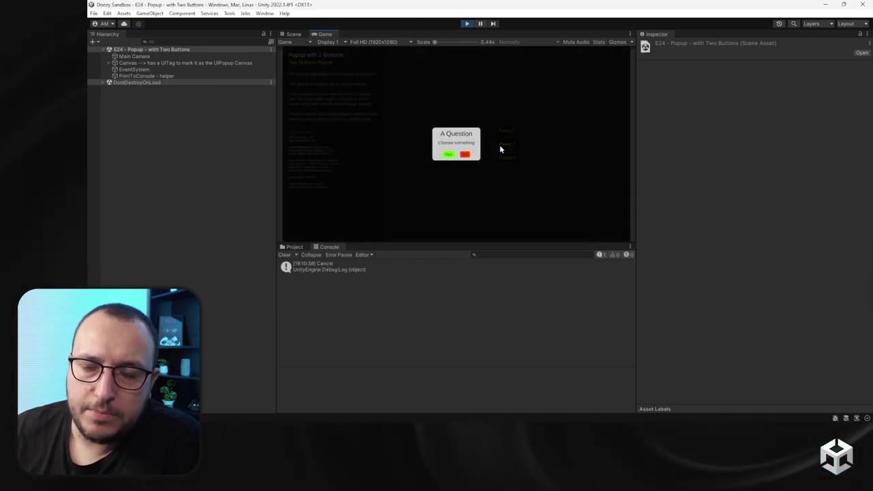
left_click(448, 154)
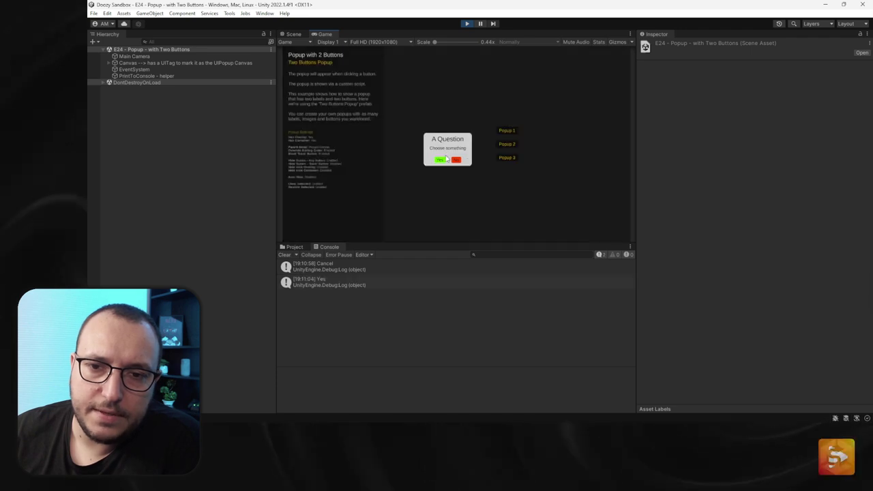
left_click(506, 145)
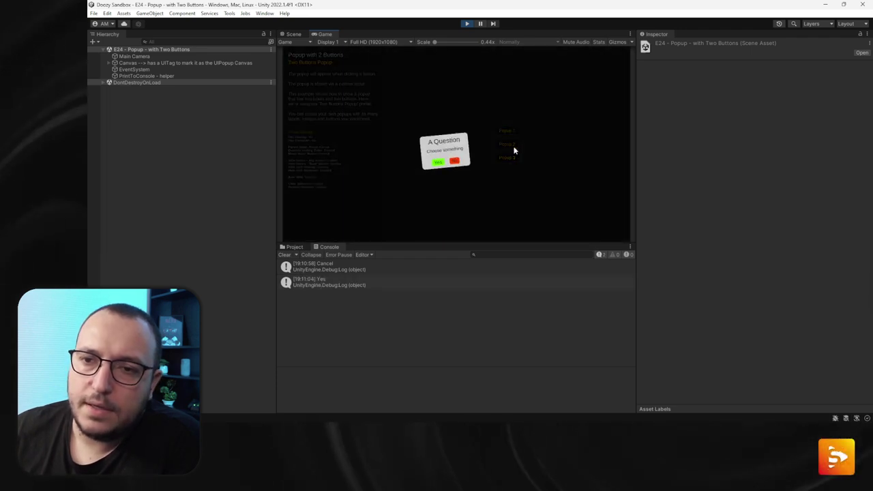
left_click(464, 155)
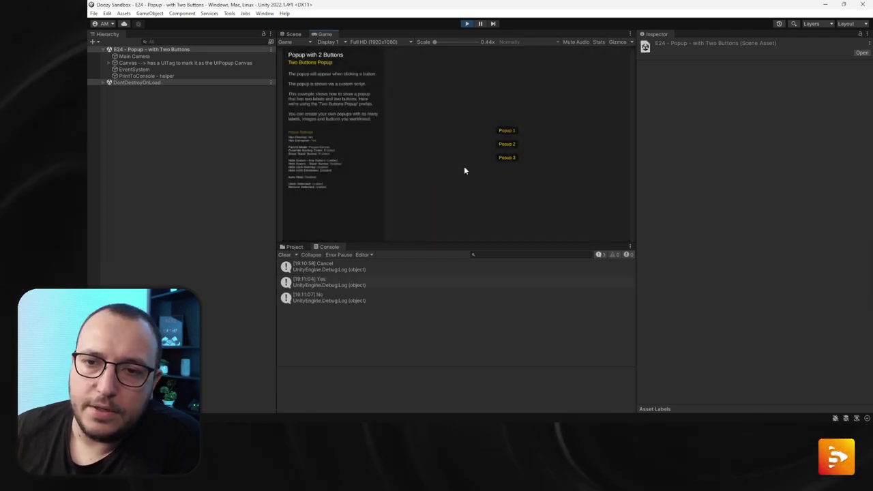
left_click(506, 158)
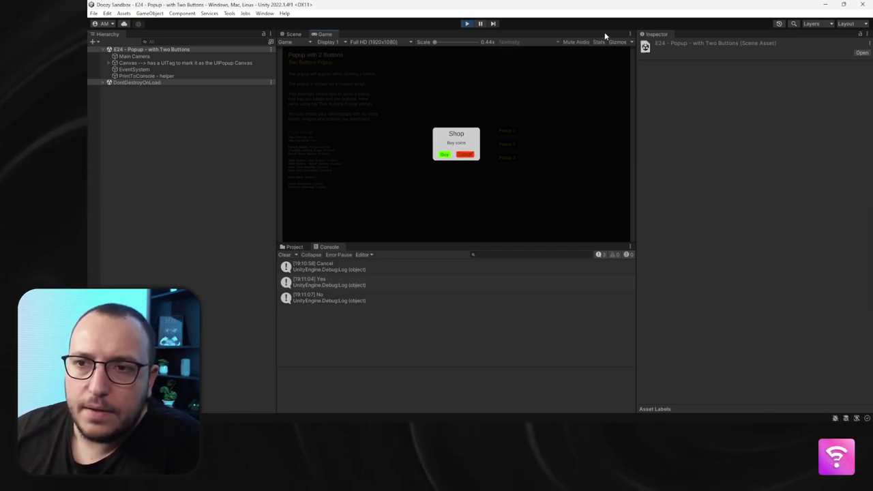
- In a maximized Game view, choose Buy, reopen and close the Shop popup twice by keyboard, then restore
left_click(629, 33)
left_click(682, 64)
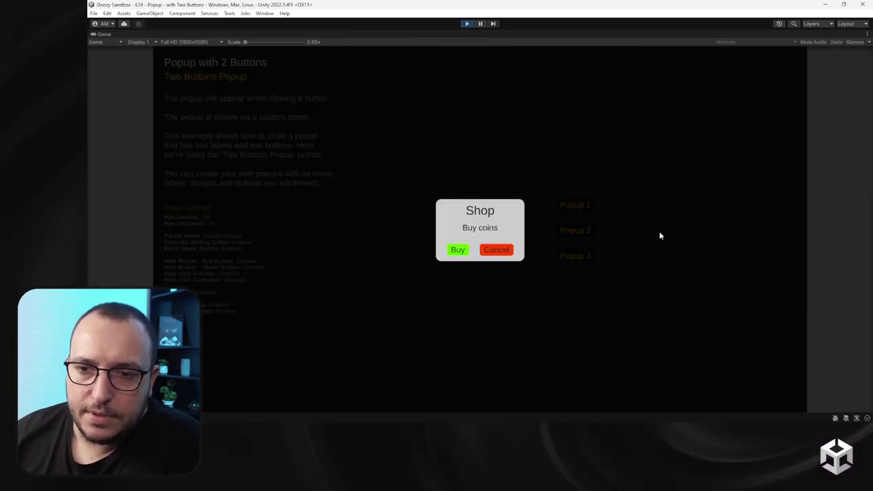
left_click(457, 250)
key("Return")
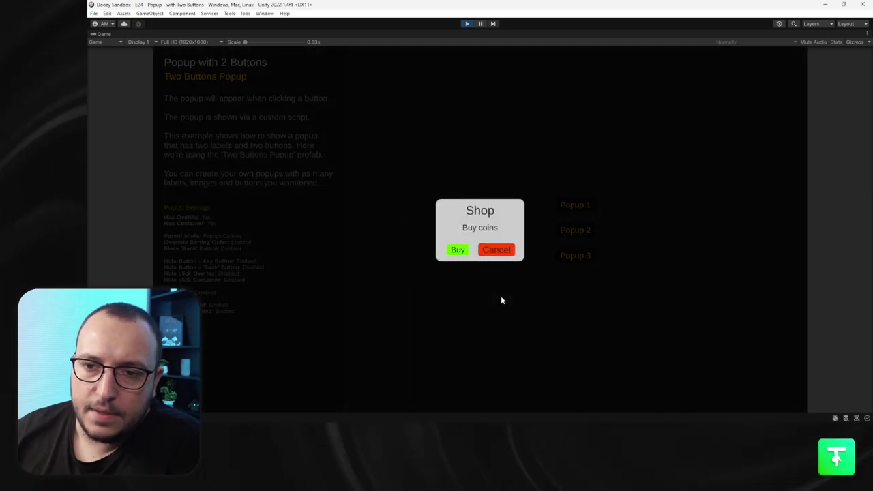
key("Return")
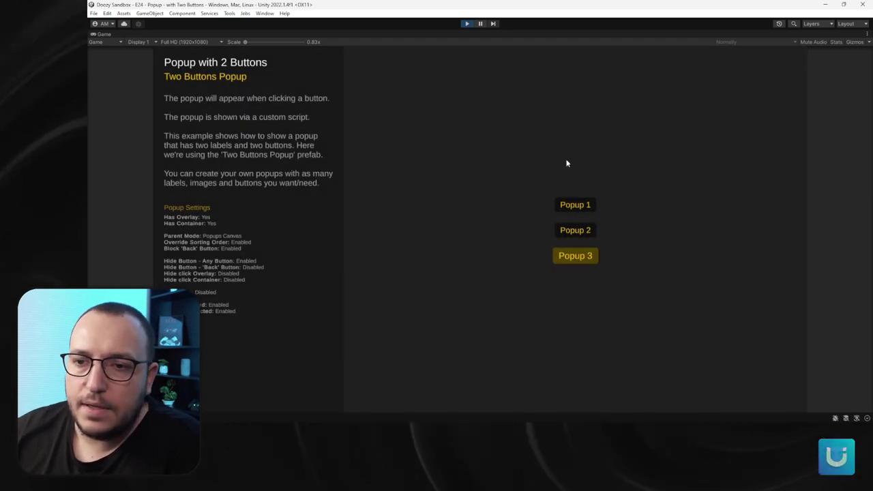
key("Return")
key("Return")
key("Return")
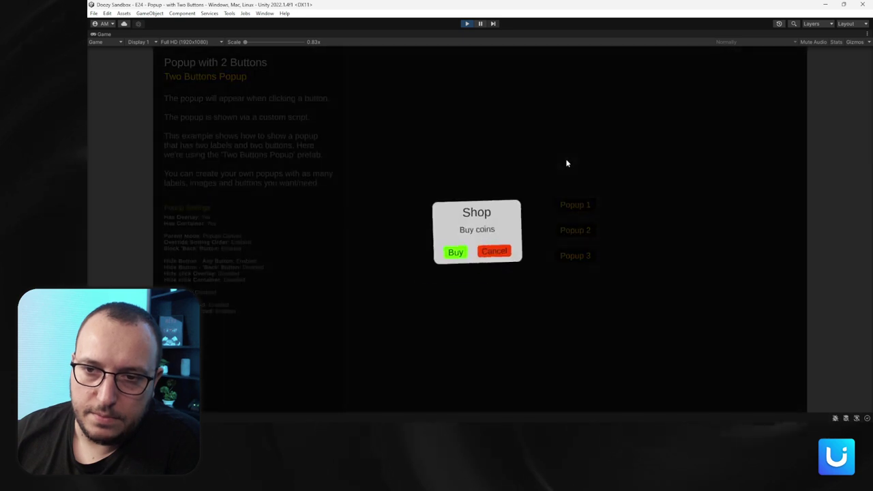
key("Return")
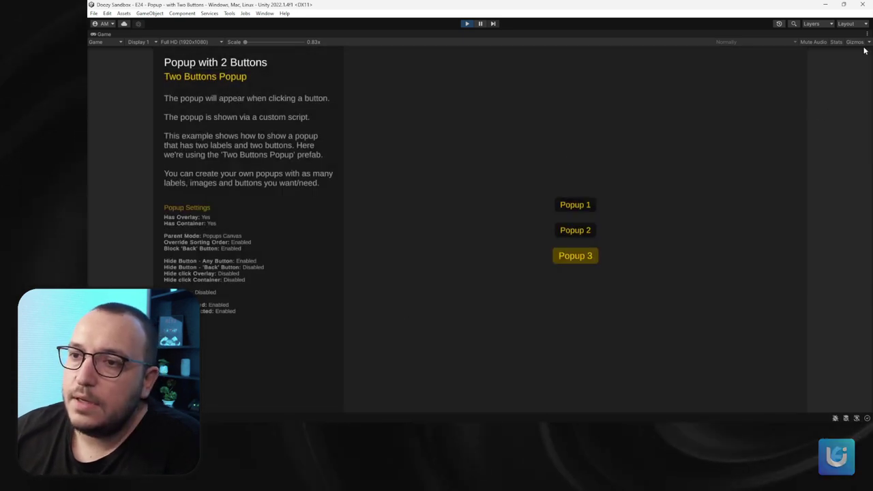
left_click(867, 42)
left_click(776, 64)
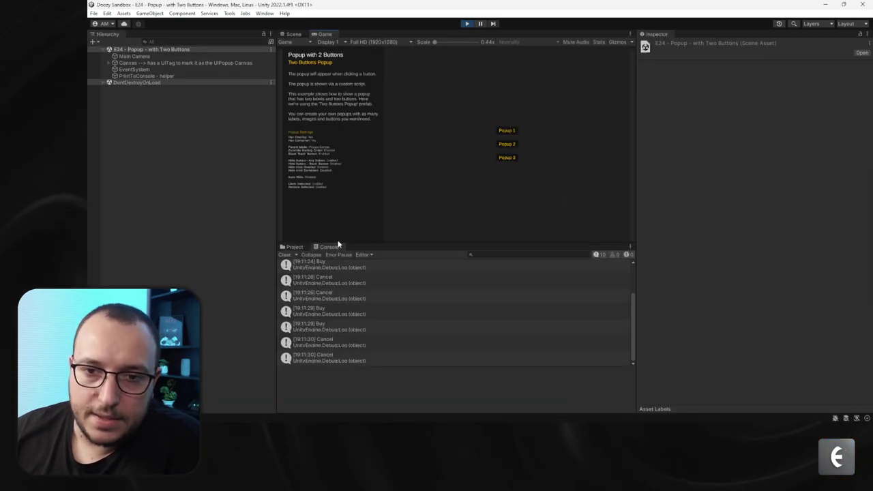
- Clear the Console, then open the Shop popup via Popup 3 twice, choosing Buy then Cancel
left_click(287, 255)
left_click(507, 156)
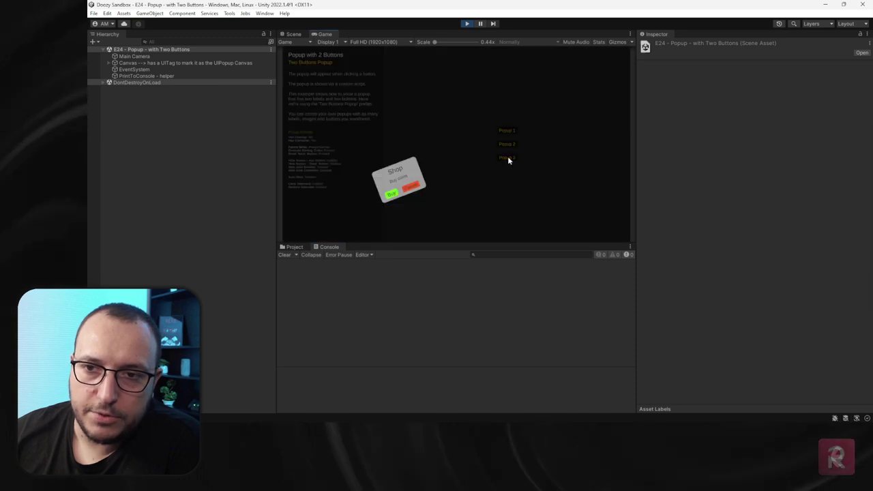
left_click(443, 155)
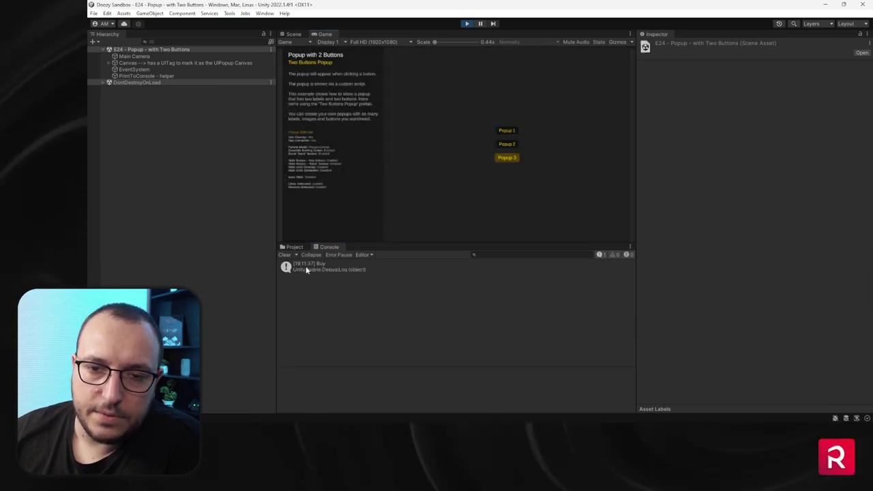
left_click(504, 158)
left_click(467, 155)
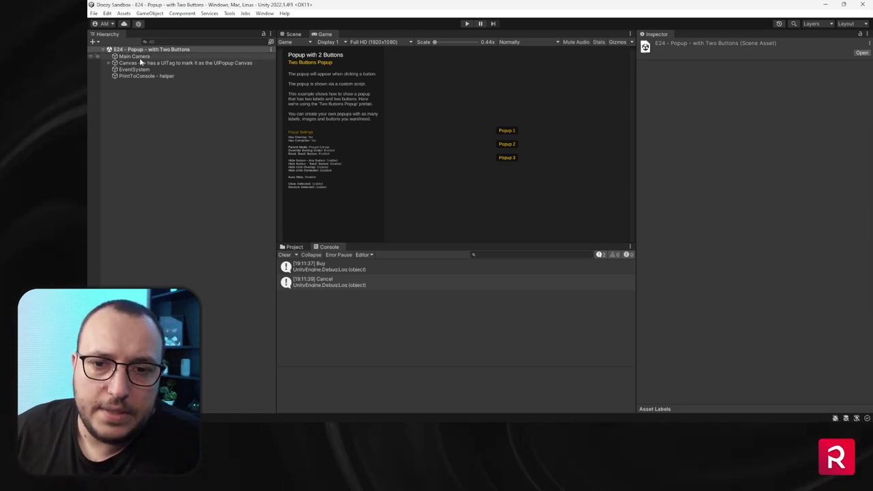
- Create a new scene from the Basic 2D (Built-in) template
left_click(290, 247)
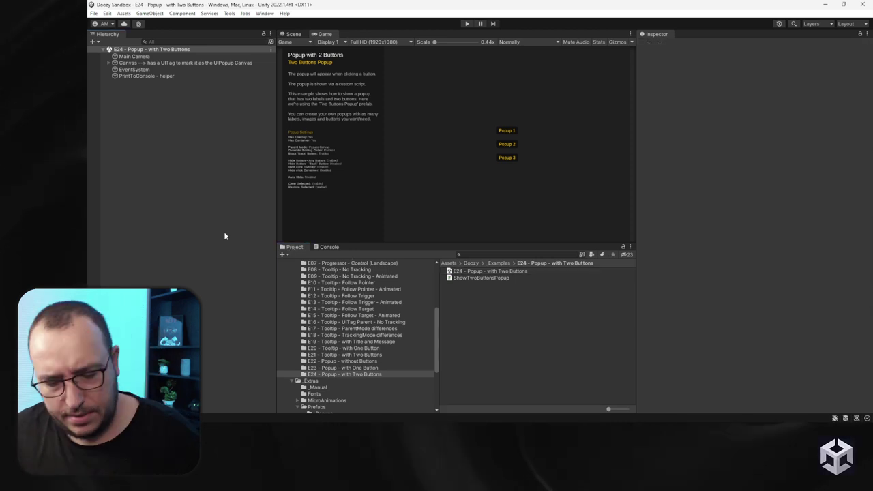
key("ctrl+n")
left_click(378, 356)
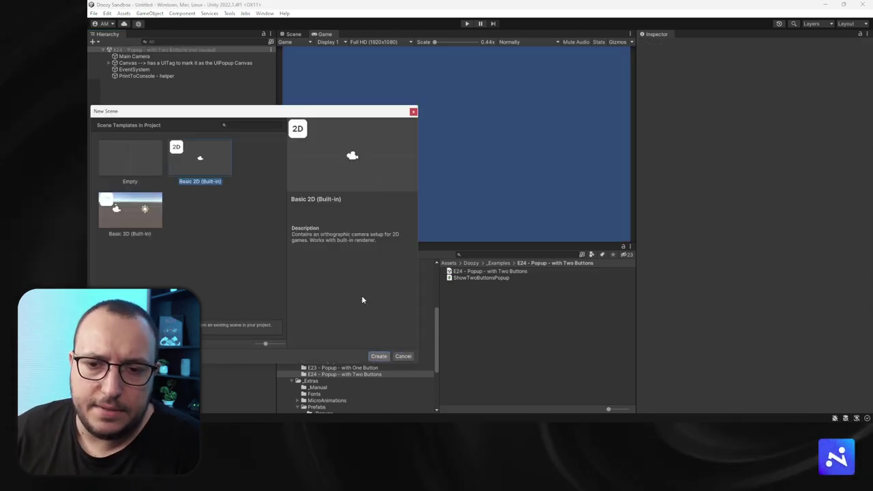
left_click(328, 246)
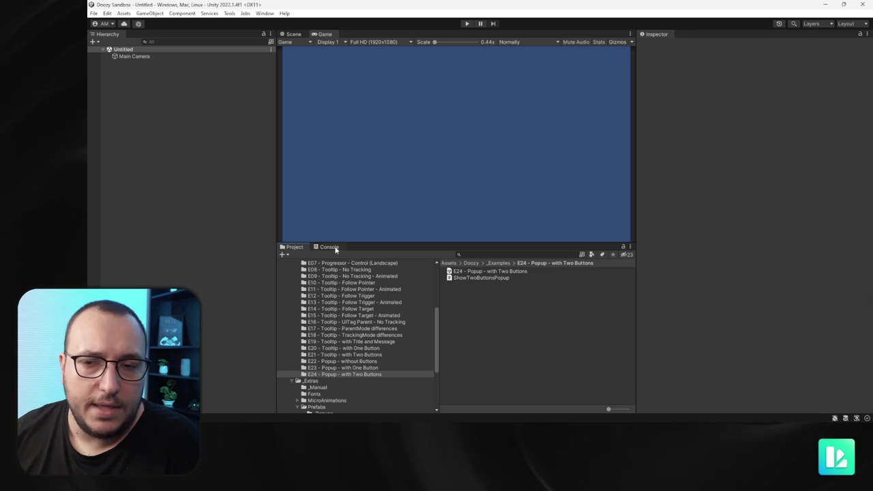
- Collapse the Doozy folder in the project tree and select Main Camera in the Hierarchy
scroll(342, 333, "up", 10)
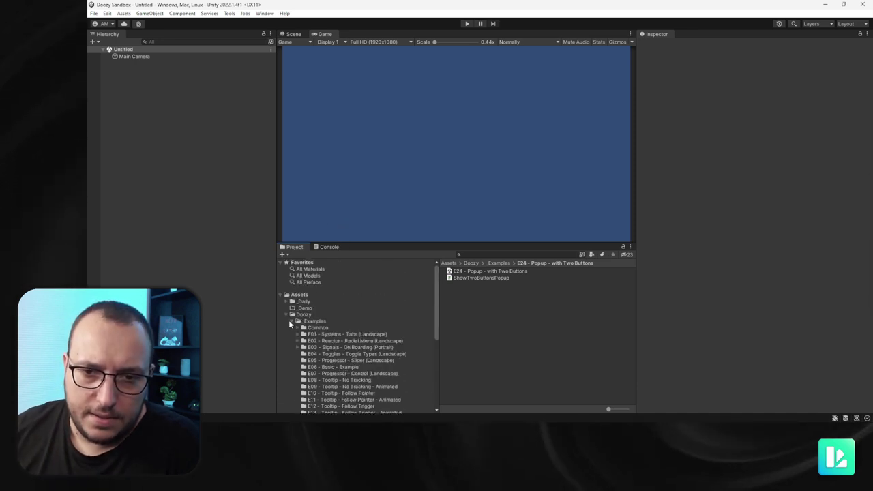
left_click(287, 315)
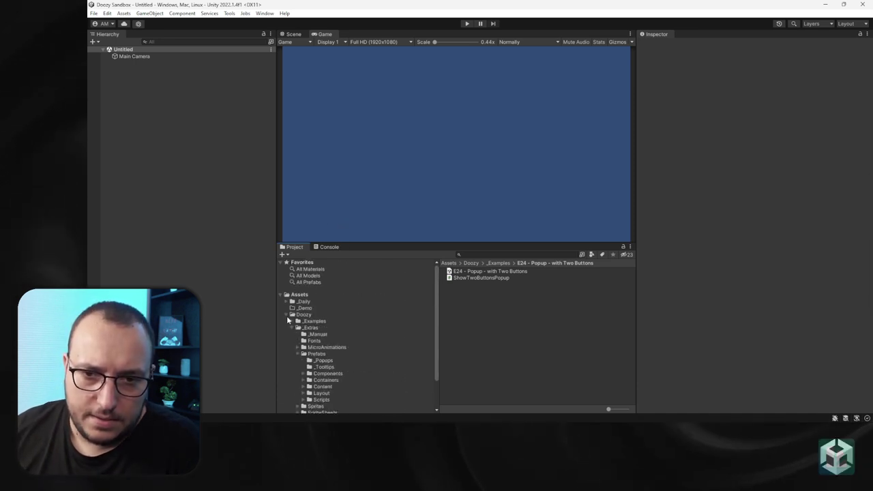
left_click(146, 56)
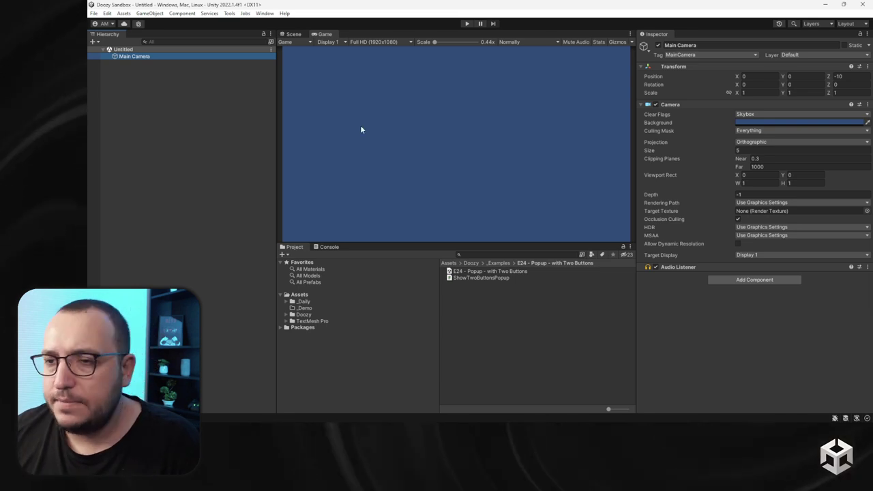
- Add a UI Canvas to the scene from the Hierarchy's creation menu
left_click(171, 100)
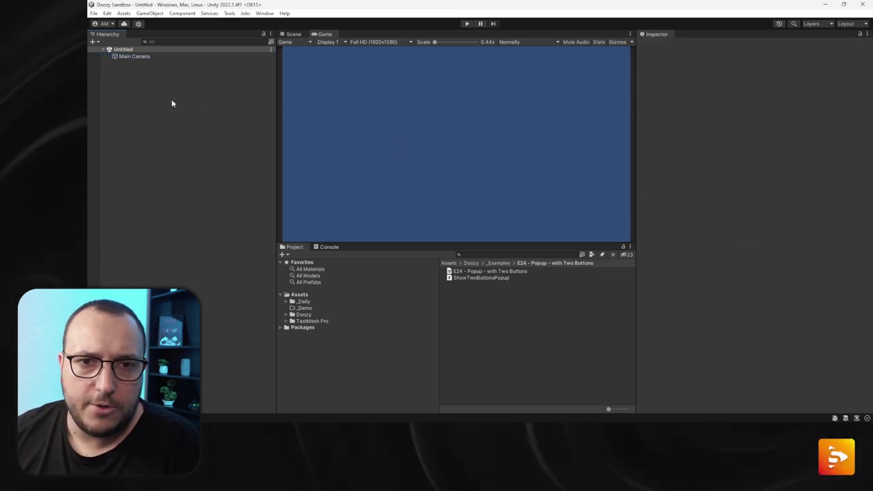
right_click(172, 99)
mouse_move(216, 277)
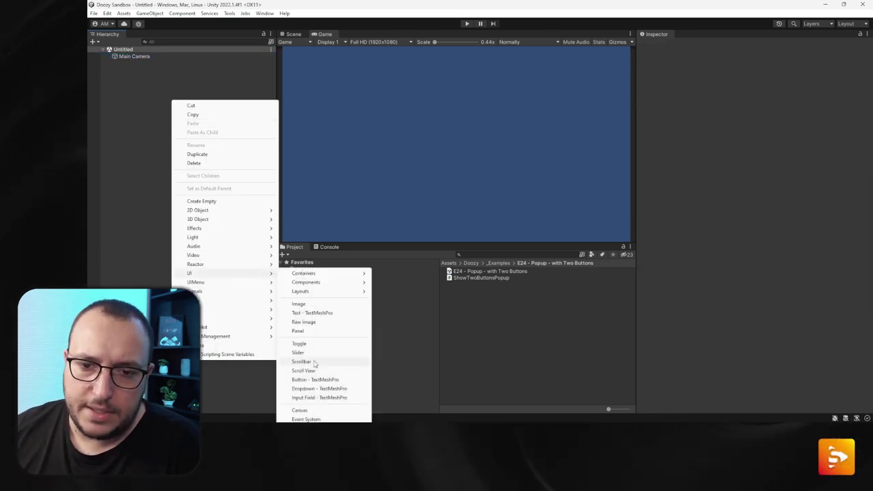
left_click(301, 409)
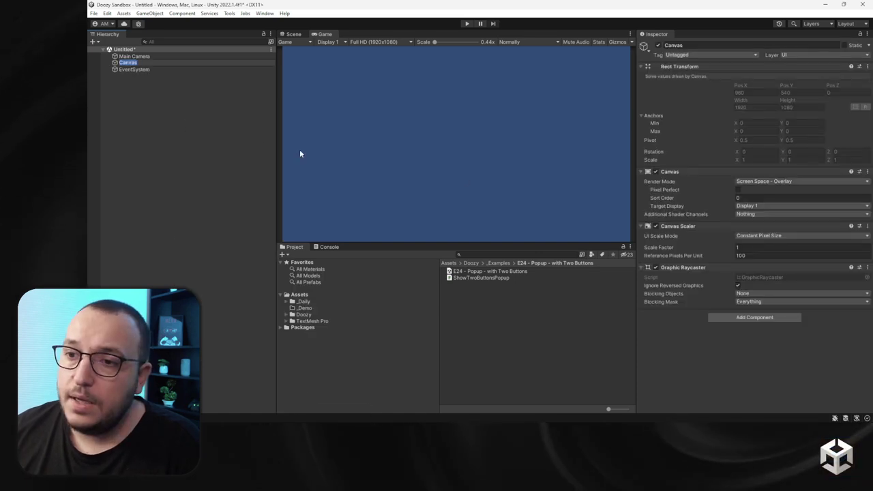
key("Return")
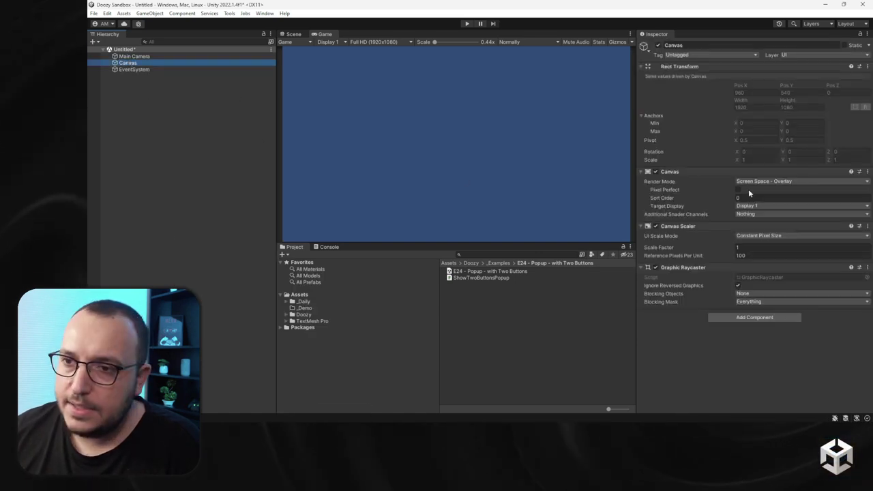
left_click(281, 94)
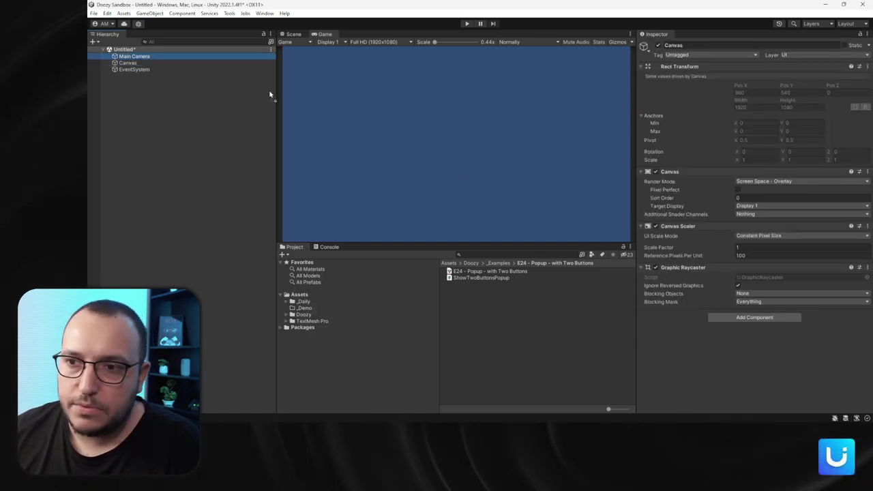
- Render the Canvas via Main Camera, scale with screen size (Match 0.5), and switch EventSystem to InputSystemUIInputModule
left_click(752, 184)
left_click(765, 198)
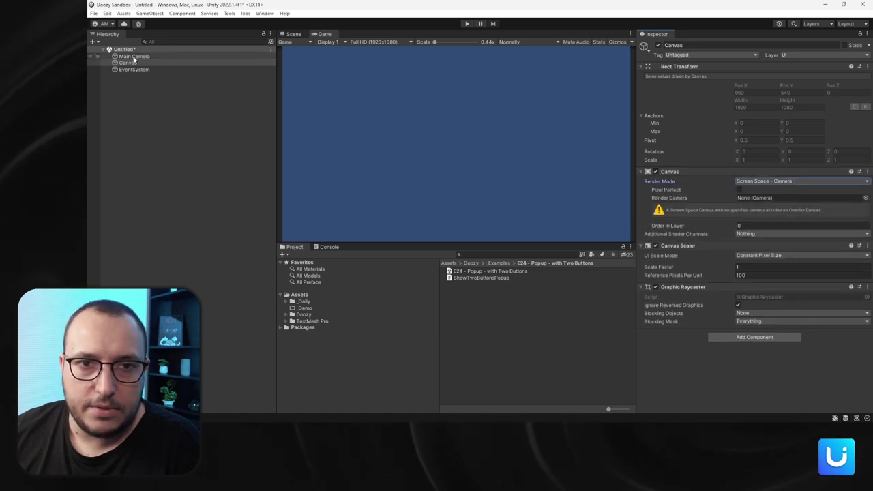
left_click_drag(135, 57, 796, 199)
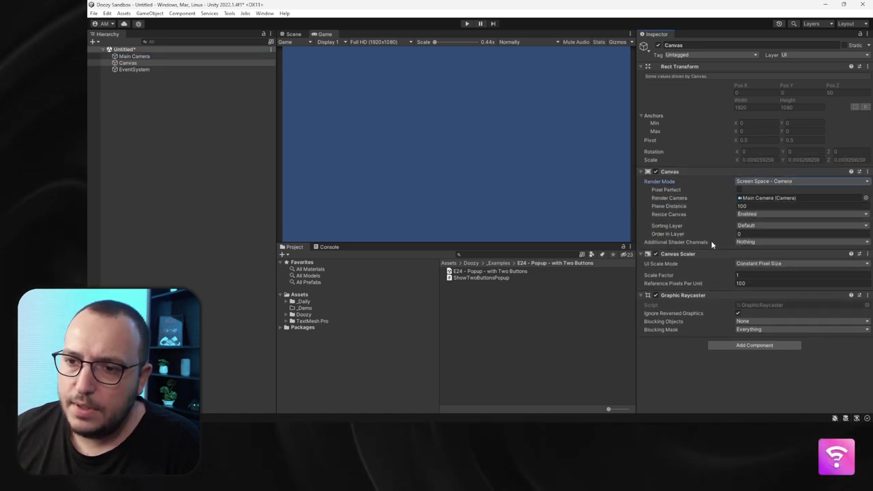
left_click(759, 264)
left_click(769, 283)
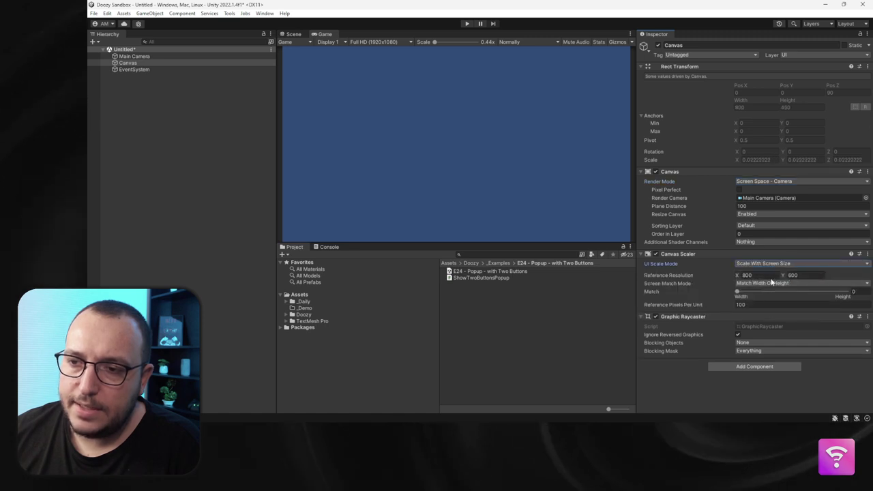
left_click(861, 292)
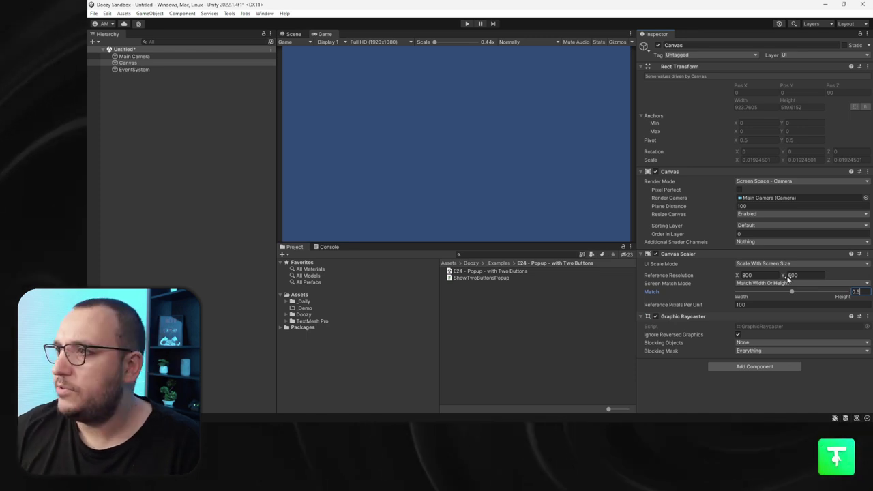
left_click(135, 69)
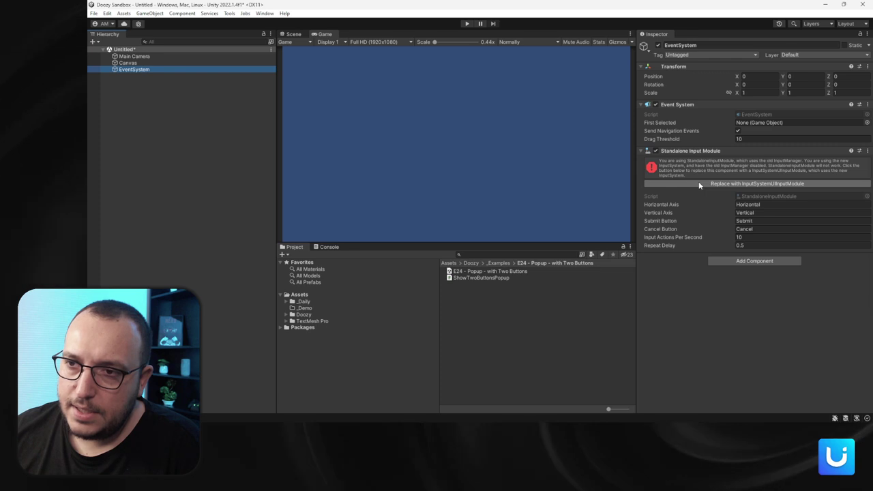
left_click(698, 184)
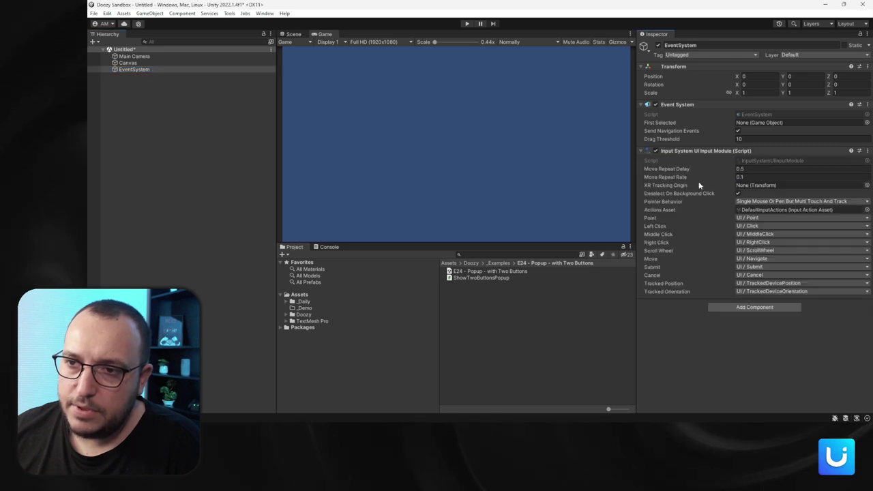
- Add a UI Image under the Canvas and anchor it to stretch over the whole Canvas
left_click(128, 63)
right_click(129, 63)
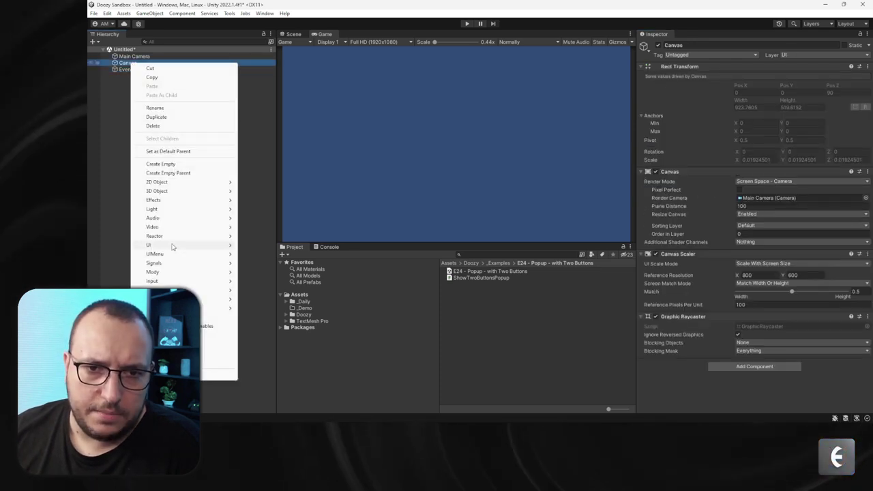
mouse_move(171, 244)
left_click(258, 275)
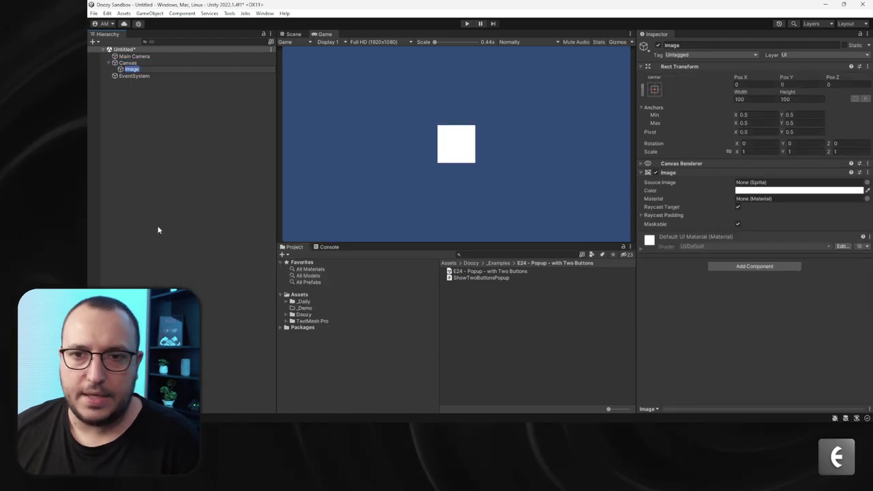
left_click(654, 89)
left_click(741, 214, "alt")
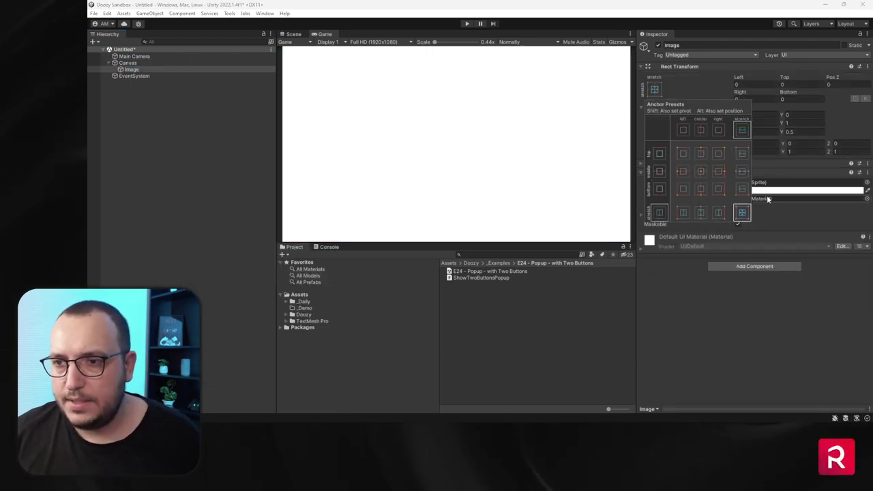
- Set the image colour to hex 161616
left_click(766, 191)
left_click(843, 350)
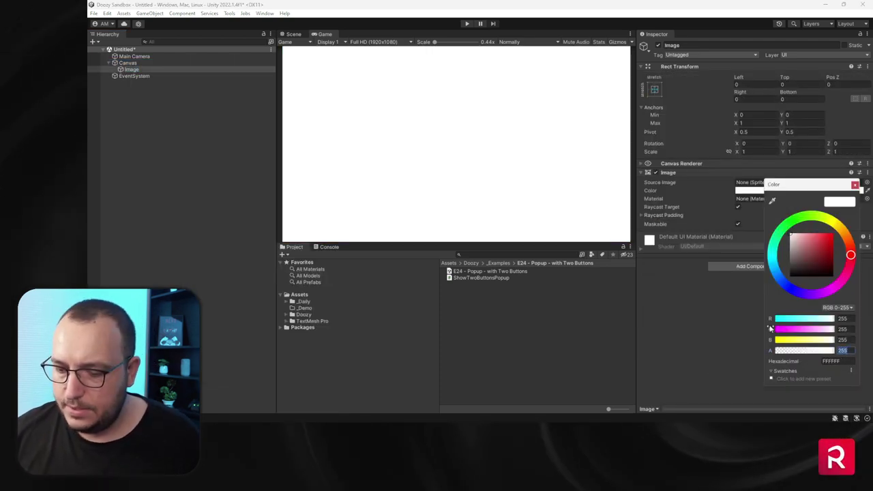
type("161616")
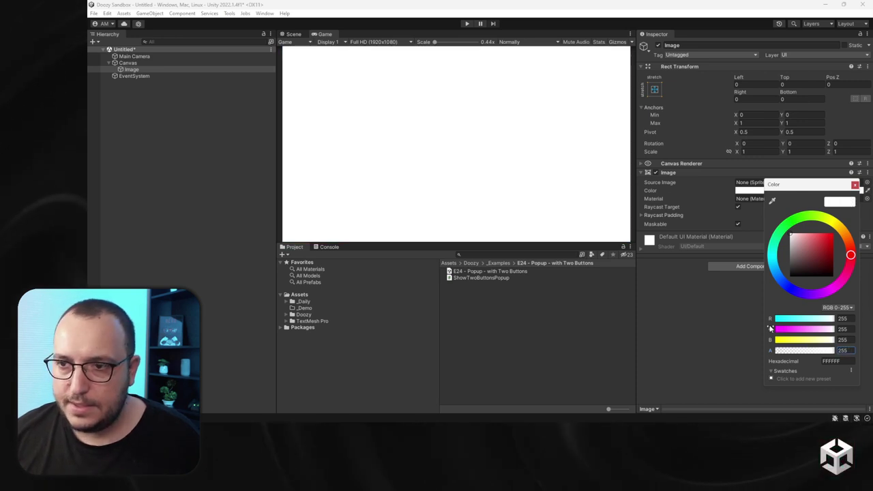
left_click(832, 360)
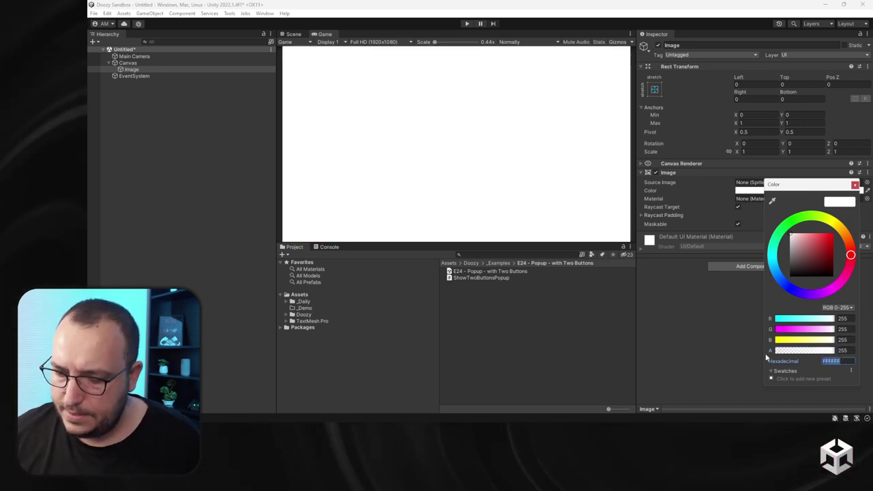
type("161616")
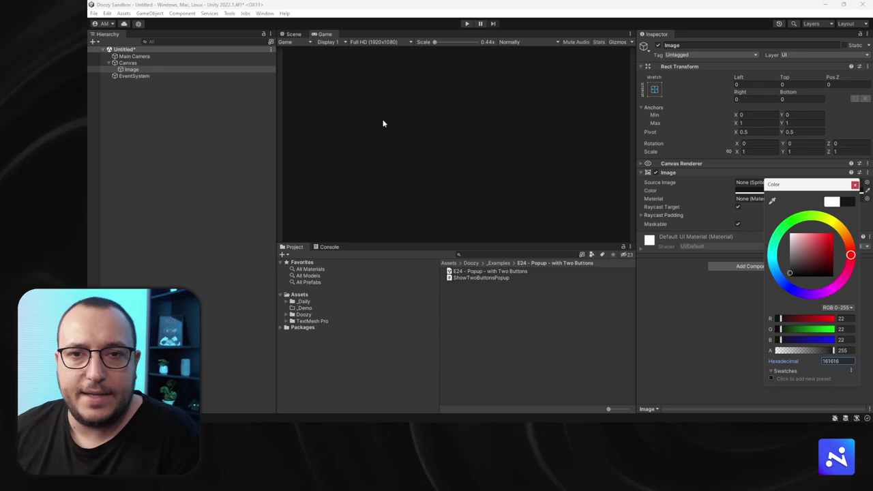
left_click(171, 93)
- Rename the image to Background
left_click(141, 70)
key("F2")
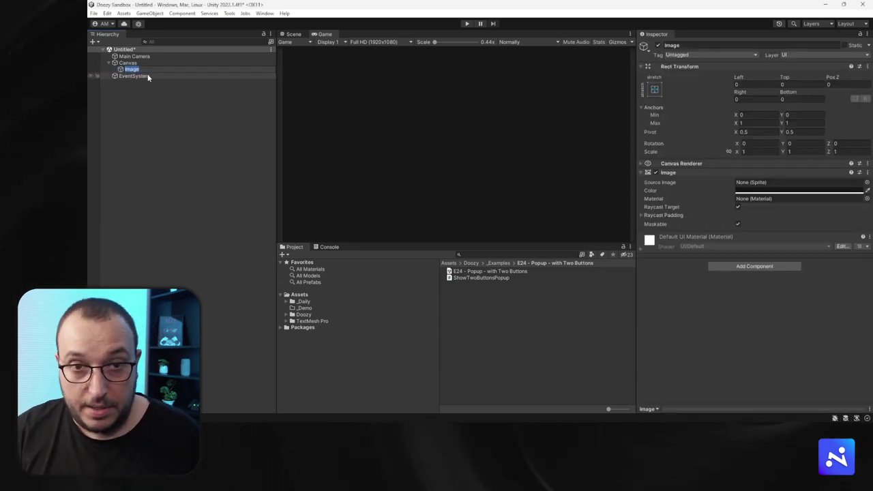
type("Background")
key("Return")
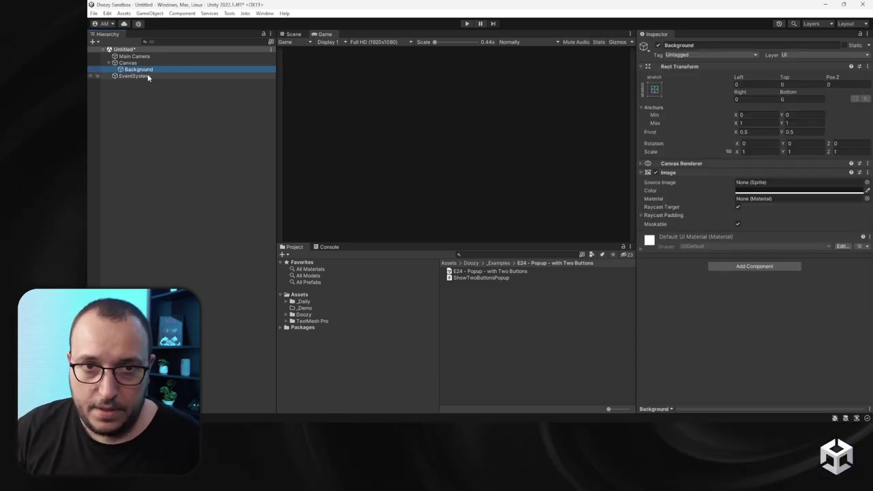
- Give the Background the AcrylicCreative_9 sprite with a full-alpha, lighter 2E2E2E tint
left_click(153, 70)
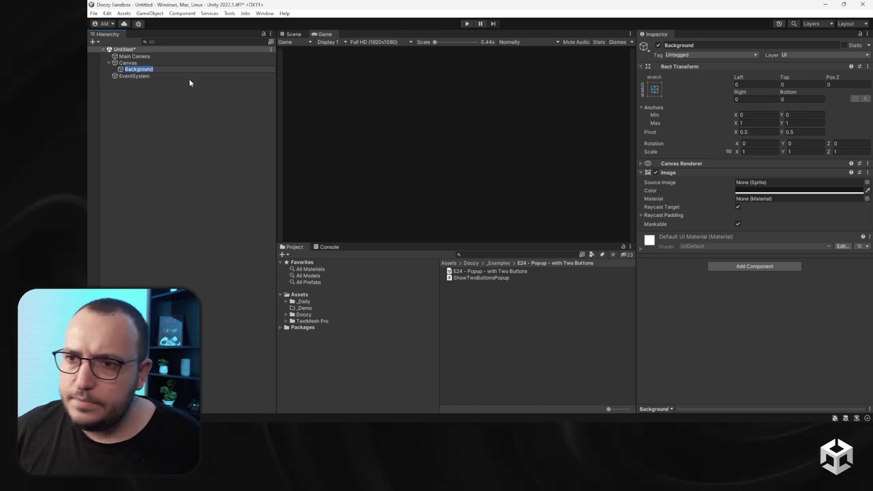
left_click(866, 182)
double_click(617, 240)
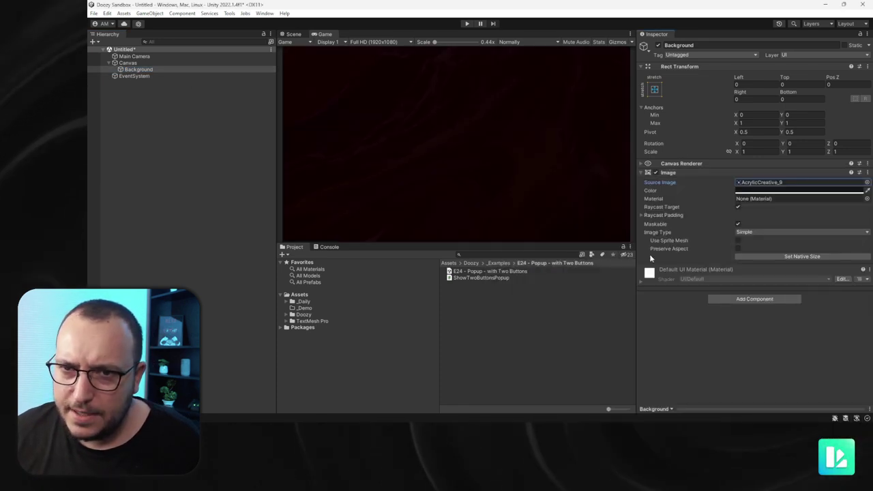
left_click(771, 191)
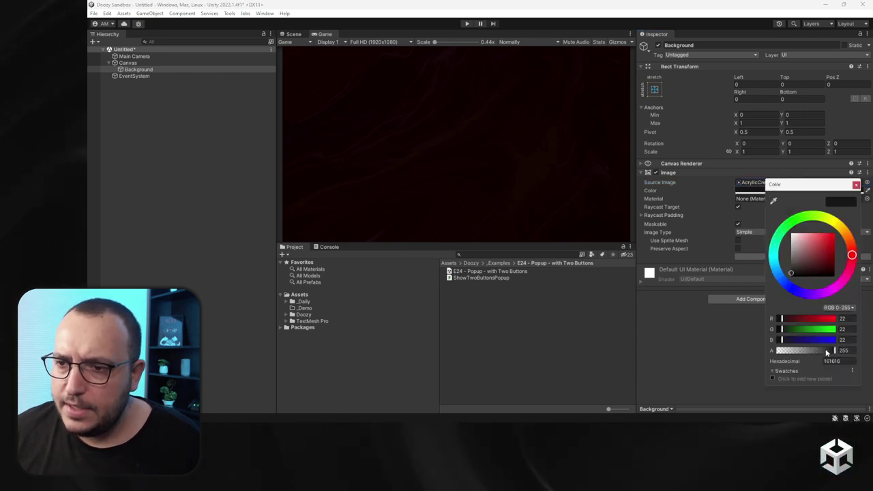
left_click_drag(832, 351, 834, 351)
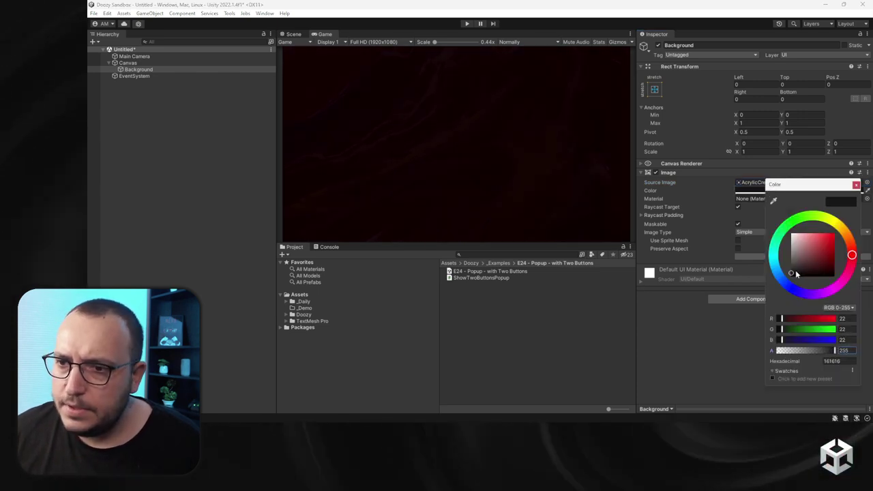
left_click_drag(795, 270, 787, 270)
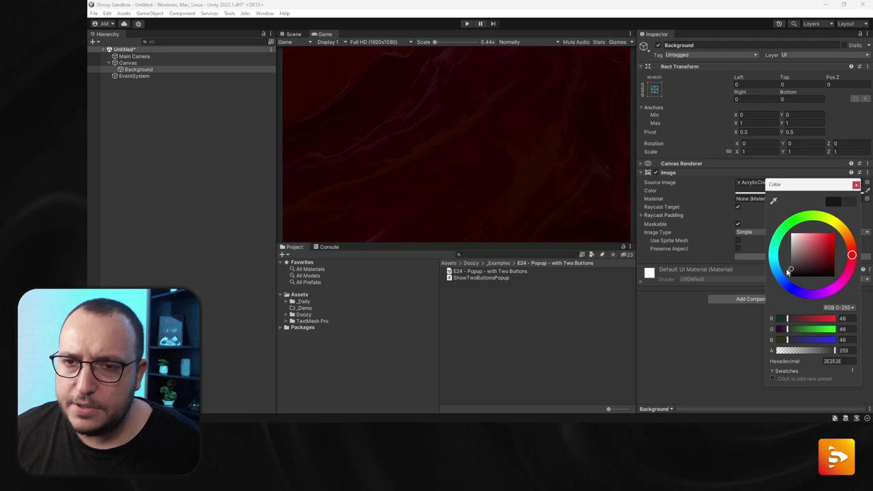
left_click(856, 186)
left_click(133, 134)
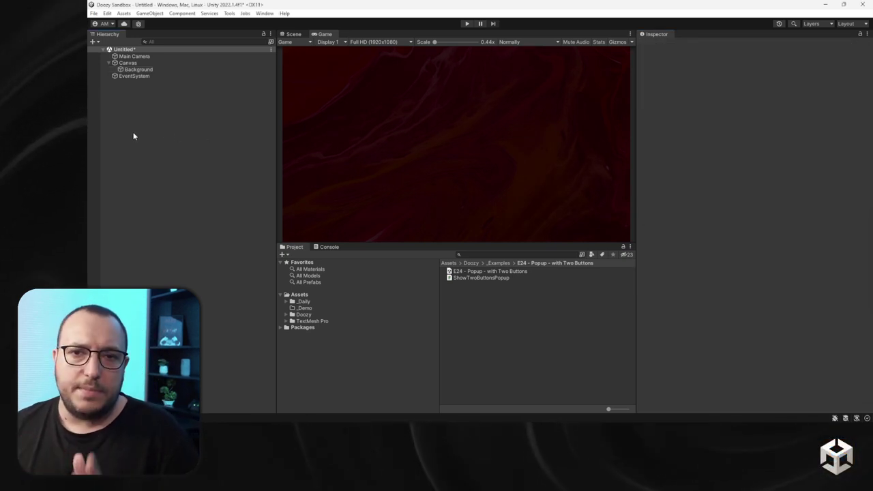
- Toggle Preserve Aspect on the Background image on and back off
left_click(157, 68)
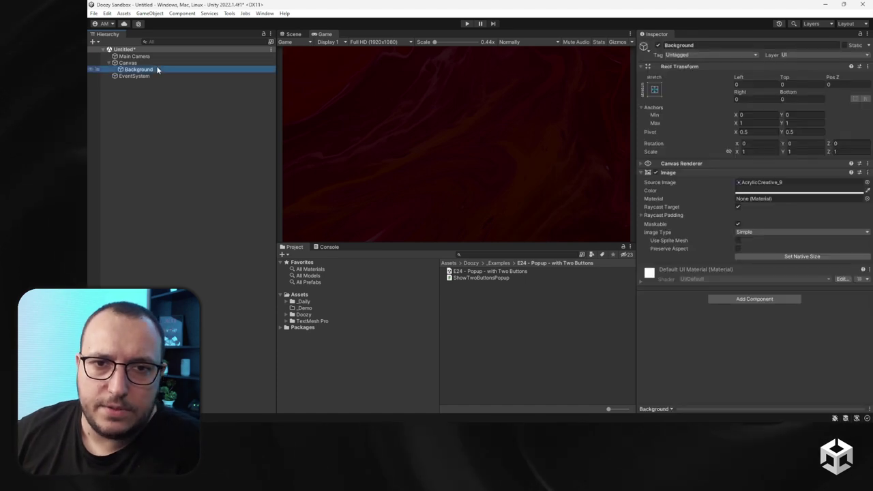
left_click(736, 248)
left_click(736, 248)
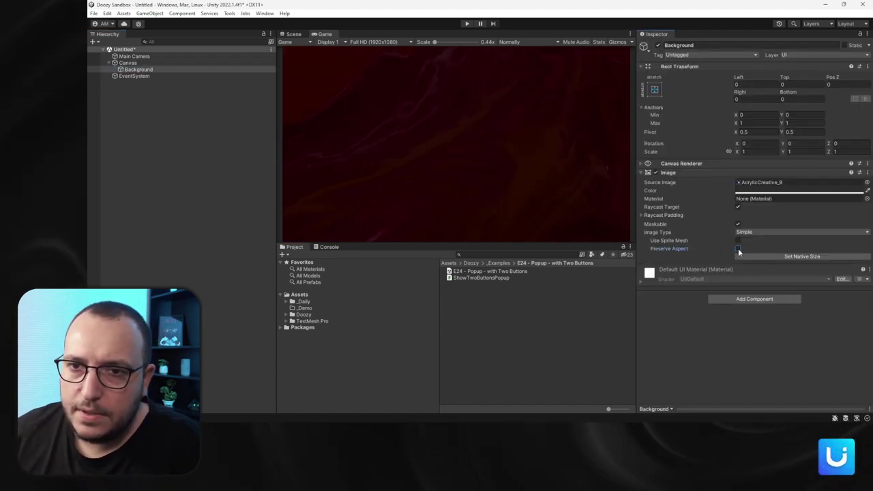
- Create an empty child named MyPopup under Canvas, stretched to fill it
left_click(127, 63)
right_click(127, 64)
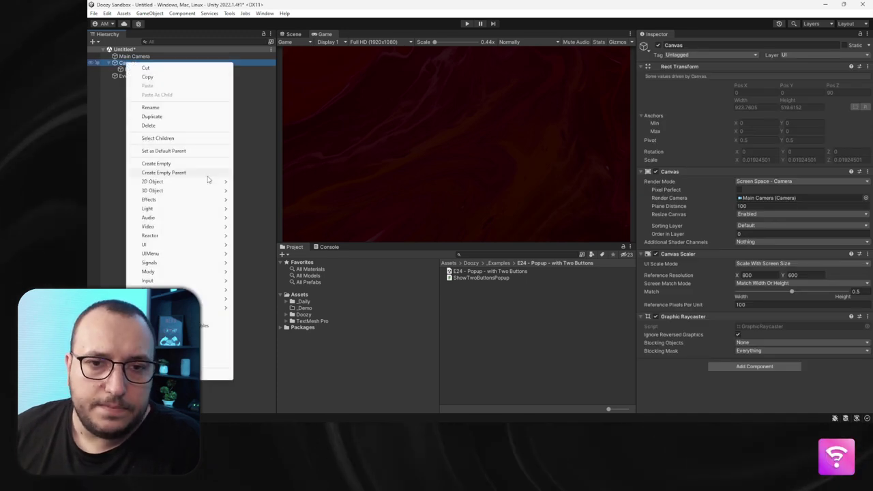
left_click(175, 164)
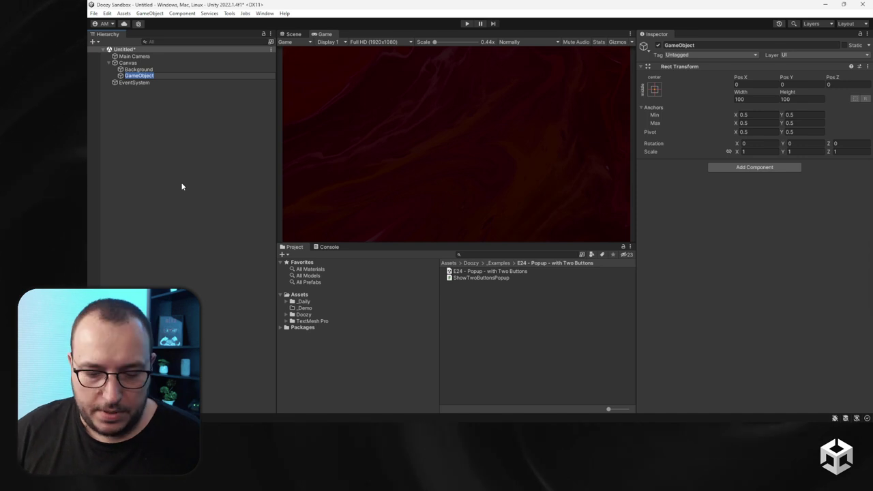
type("MyPopup")
key("Return")
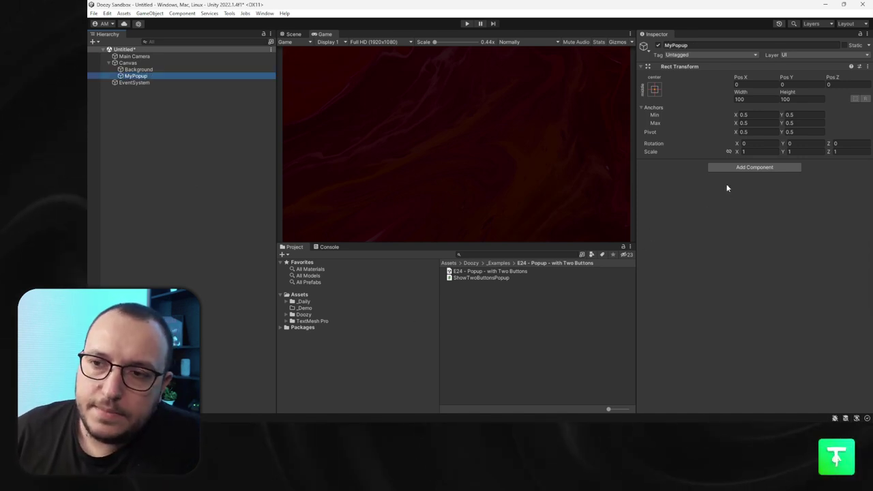
left_click(654, 91)
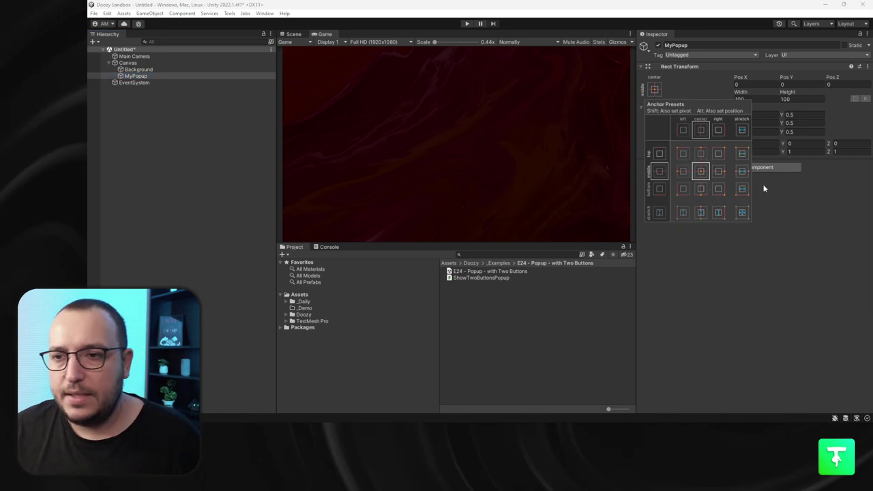
left_click(740, 210, "alt")
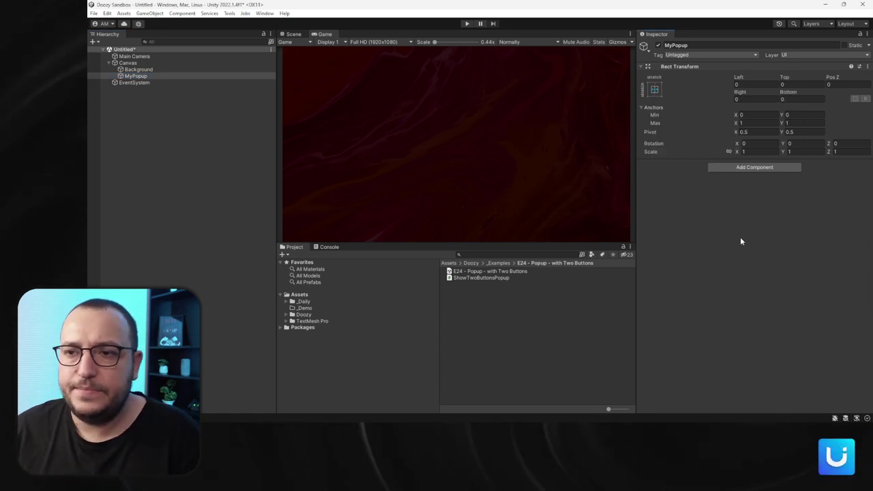
- Add a UIPopup component to MyPopup via the 'uipop' search and collapse Graphic Raycaster
left_click(745, 168)
type("uipop")
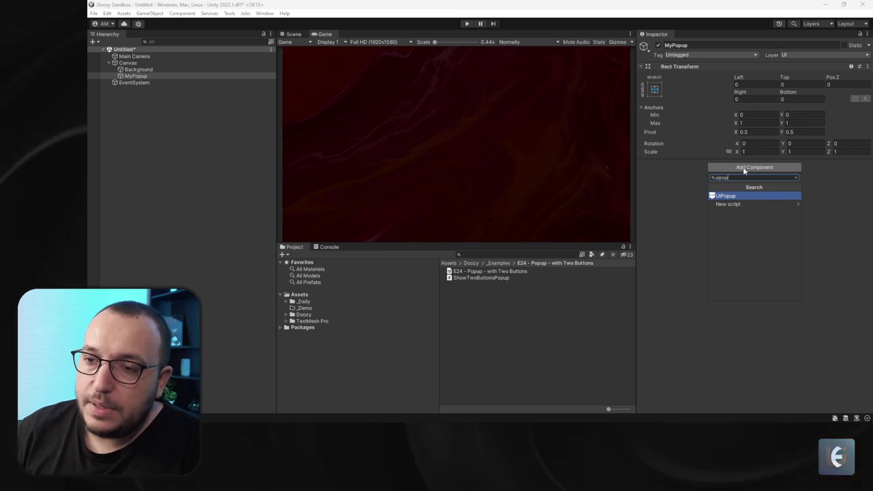
key("Return")
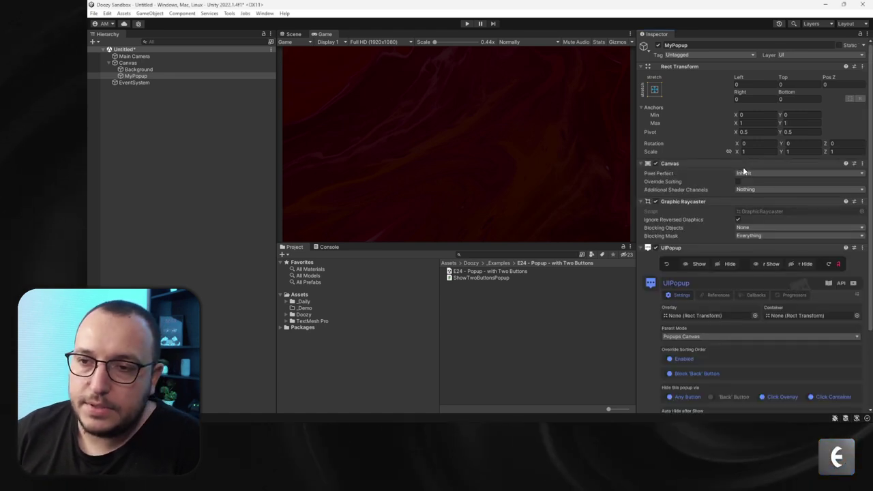
left_click(703, 202)
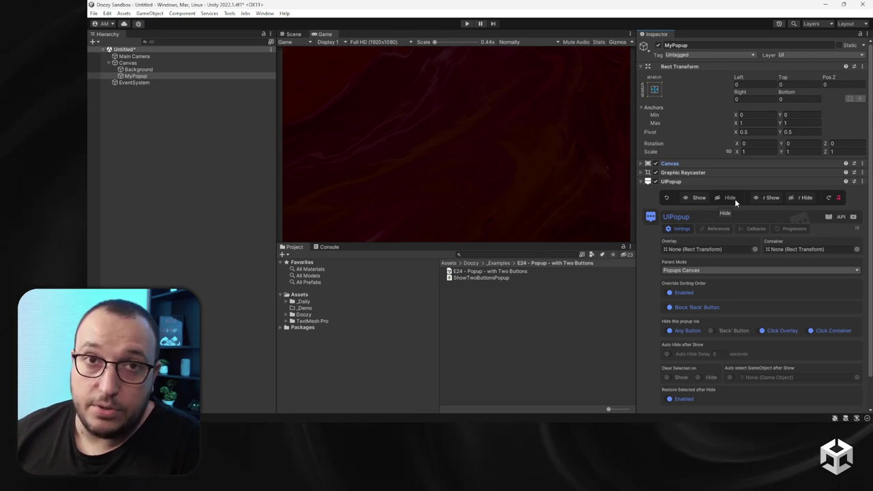
scroll(743, 213, "down", 2)
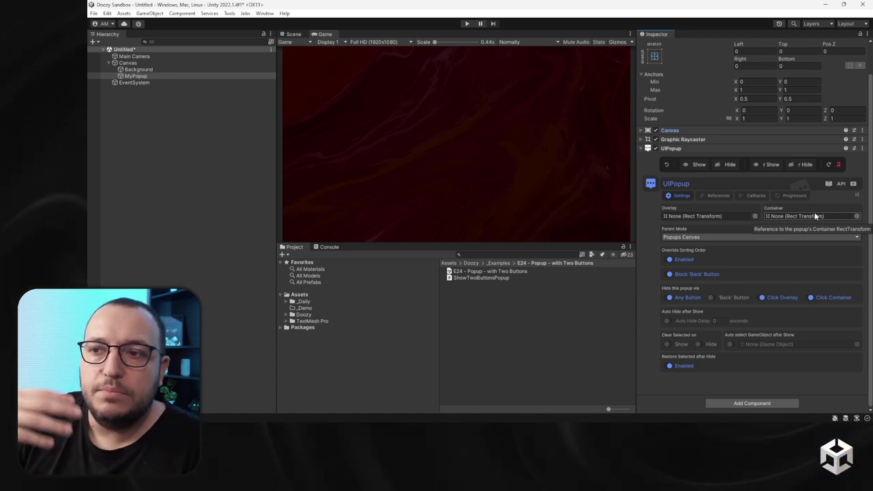
- Keep Parent Mode on Popups Canvas and expand, then collapse, the Canvas component
left_click(703, 237)
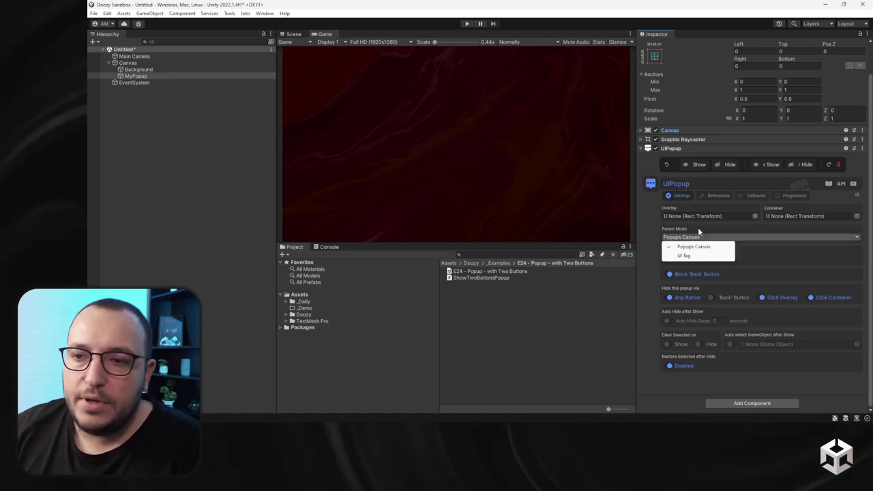
left_click(698, 233)
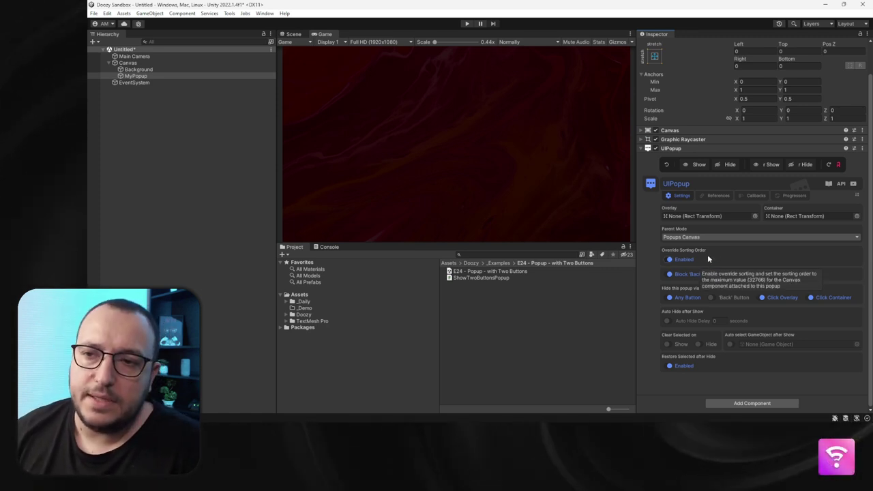
left_click(669, 260)
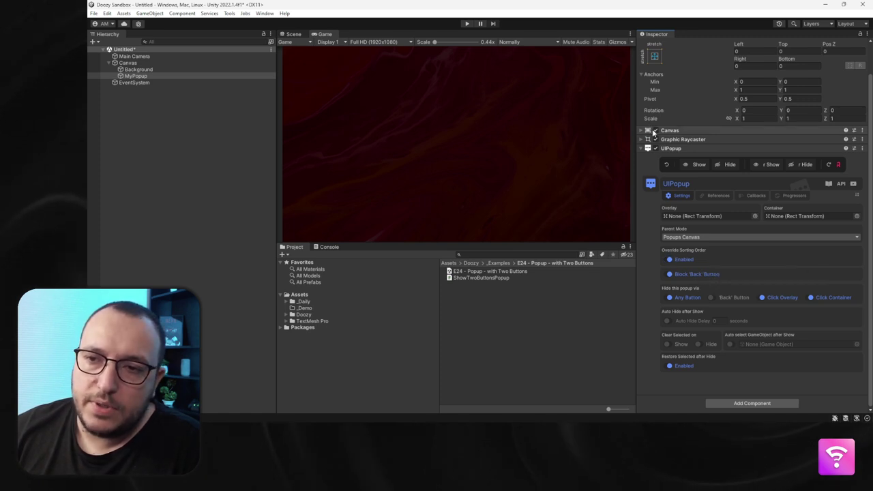
left_click(685, 131)
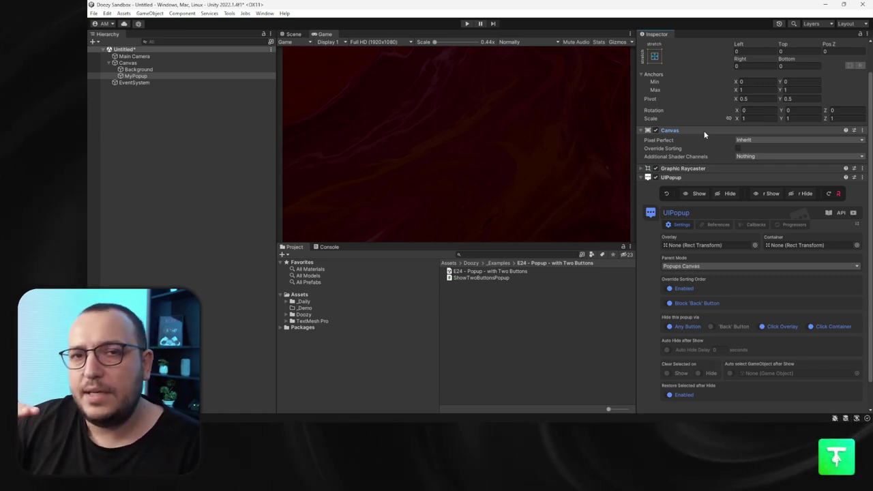
left_click(705, 131)
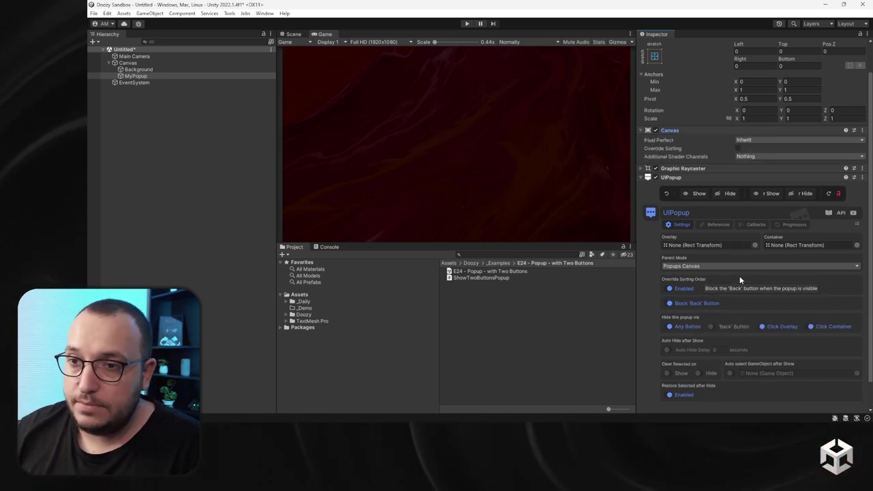
left_click(671, 129)
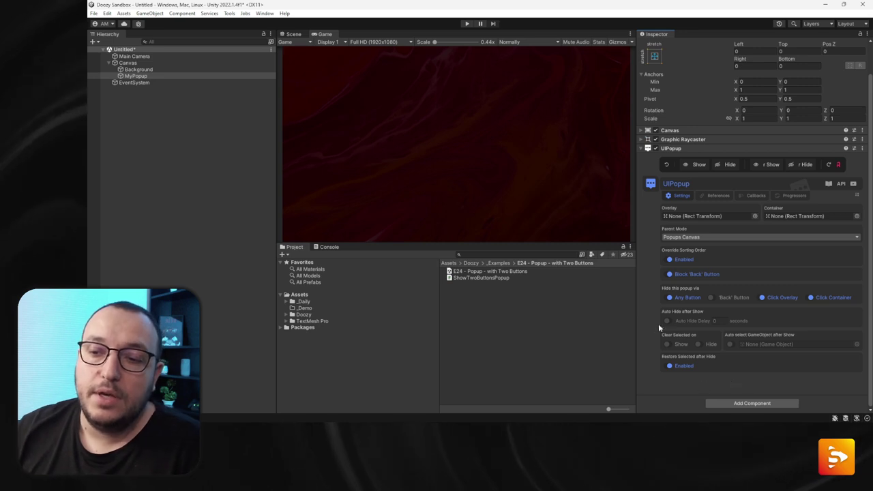
- Toggle Clear Selected on Show on and back off, then view the References tab
left_click(669, 345)
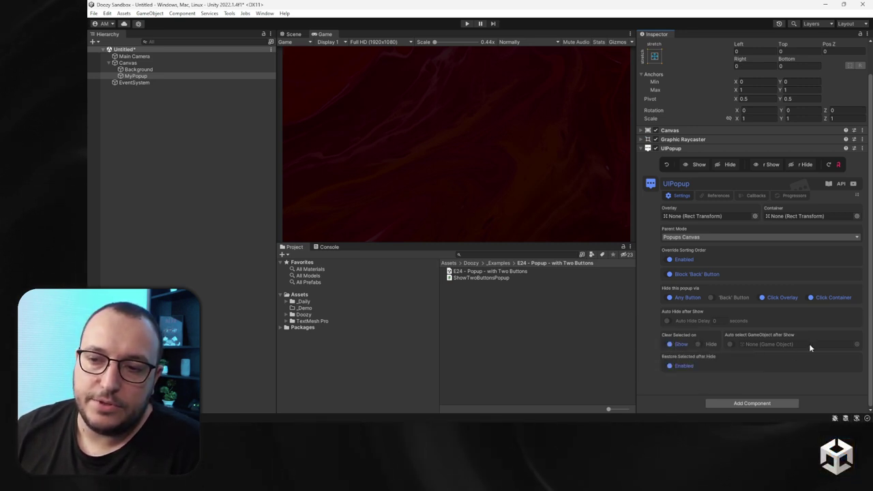
left_click(683, 346)
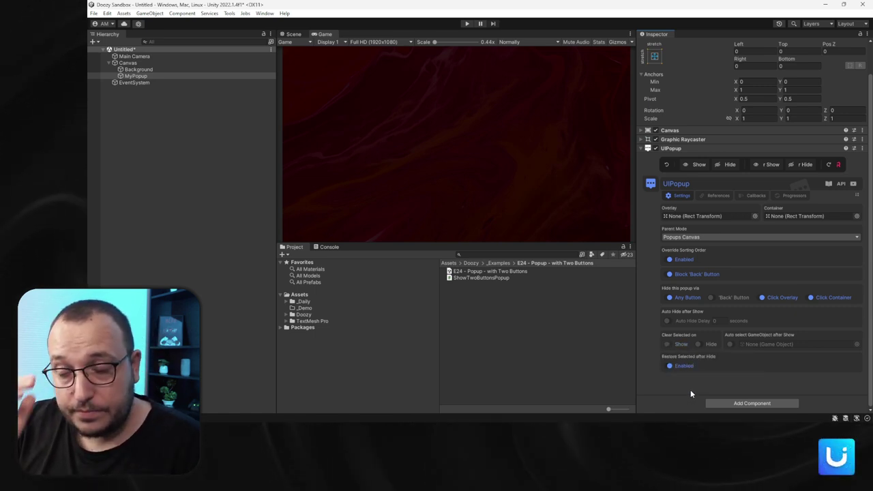
left_click(718, 196)
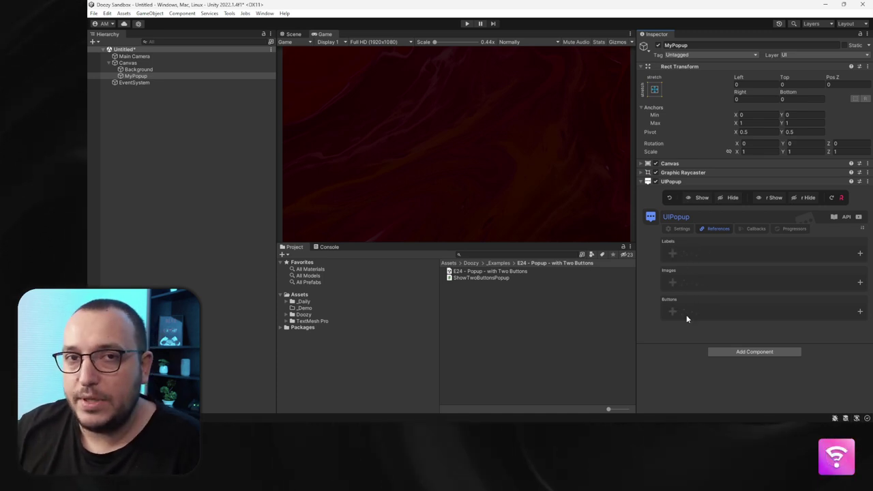
- Browse UIPopup's Callbacks and Progressors tabs, then return to Settings with MyPopup selected
left_click(751, 230)
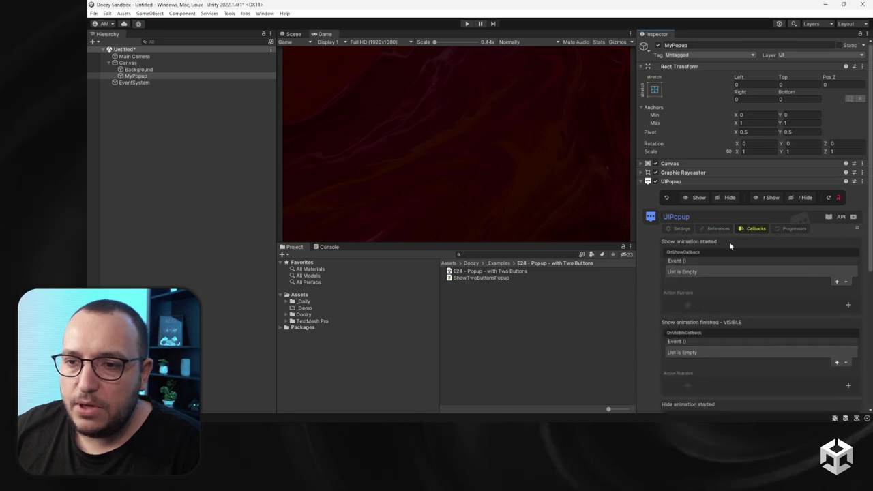
scroll(712, 249, "down", 5)
scroll(700, 218, "down", 3)
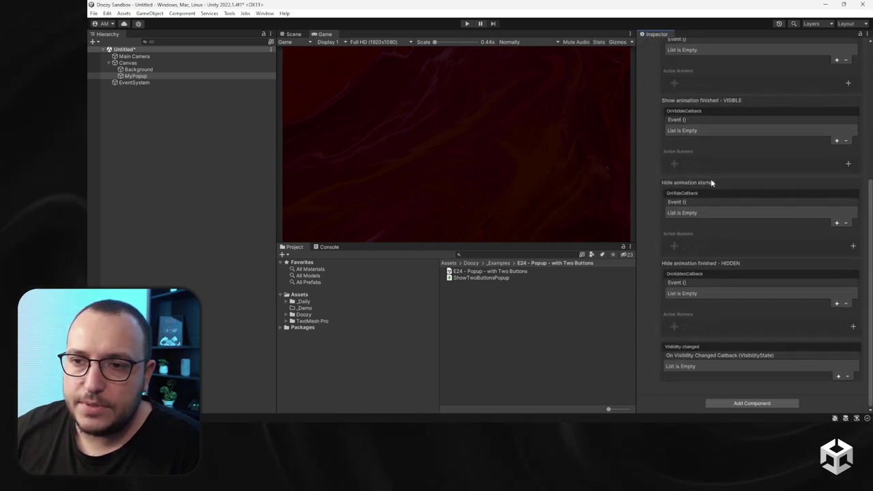
scroll(715, 294, "up", 4)
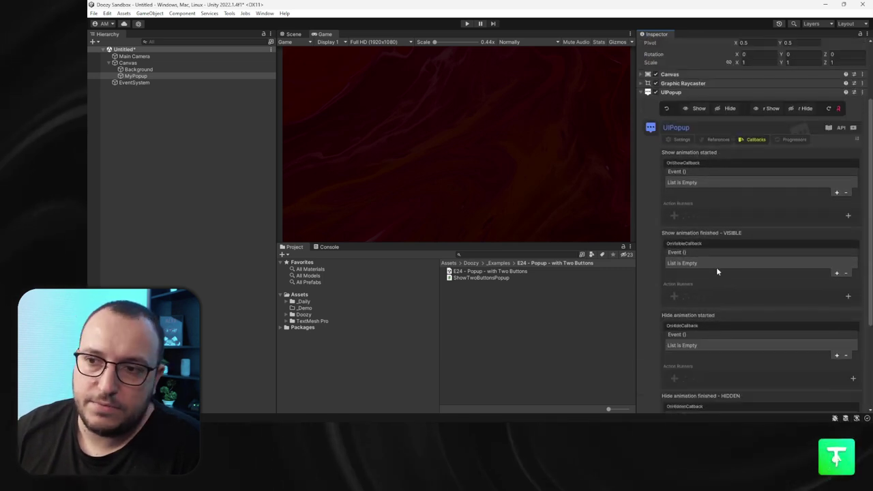
left_click(801, 139)
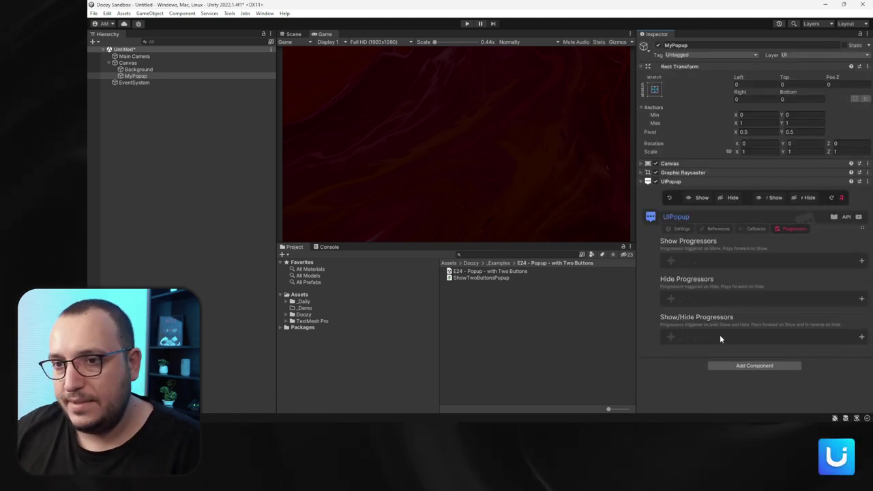
left_click(668, 228)
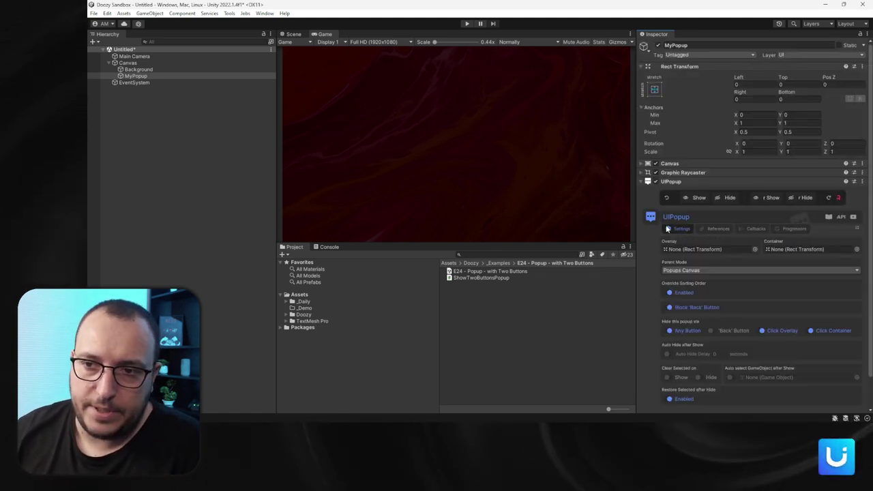
left_click(140, 75)
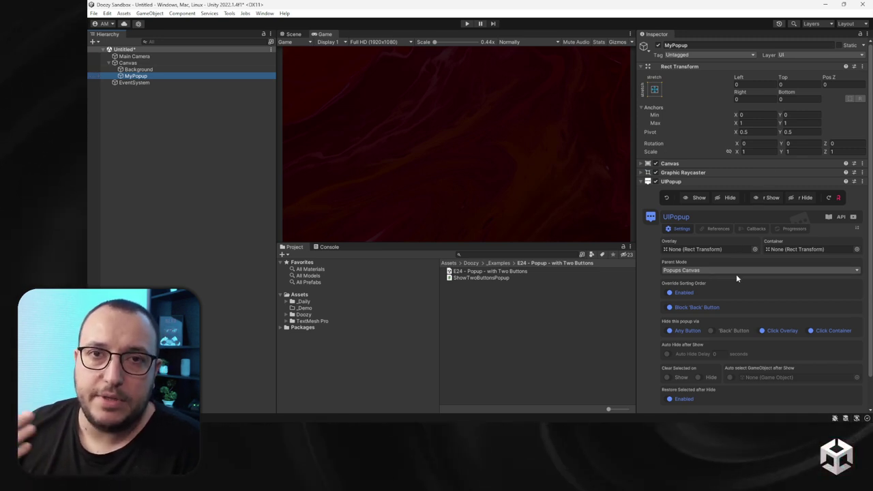
- Add a UI Image child named Overlay under MyPopup
right_click(140, 77)
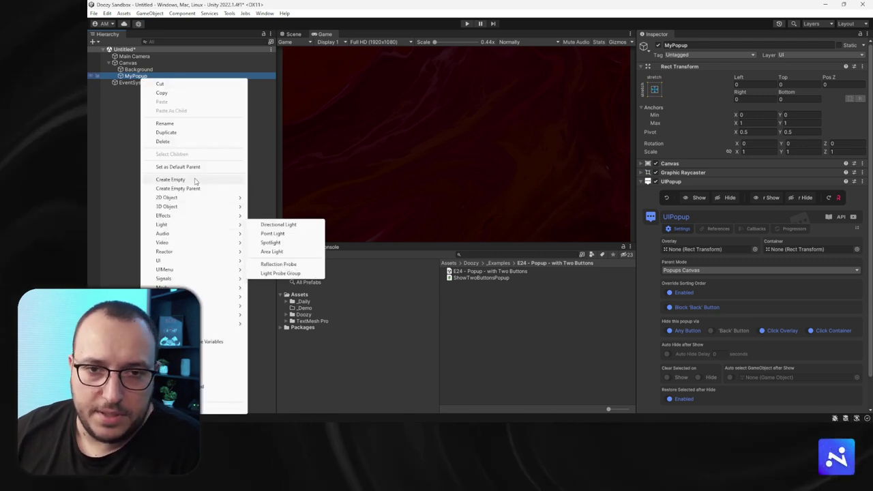
mouse_move(196, 264)
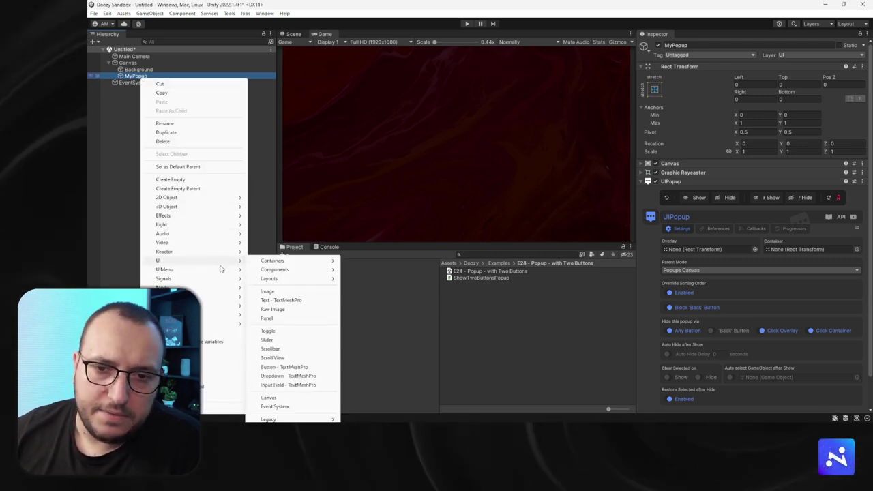
left_click(279, 290)
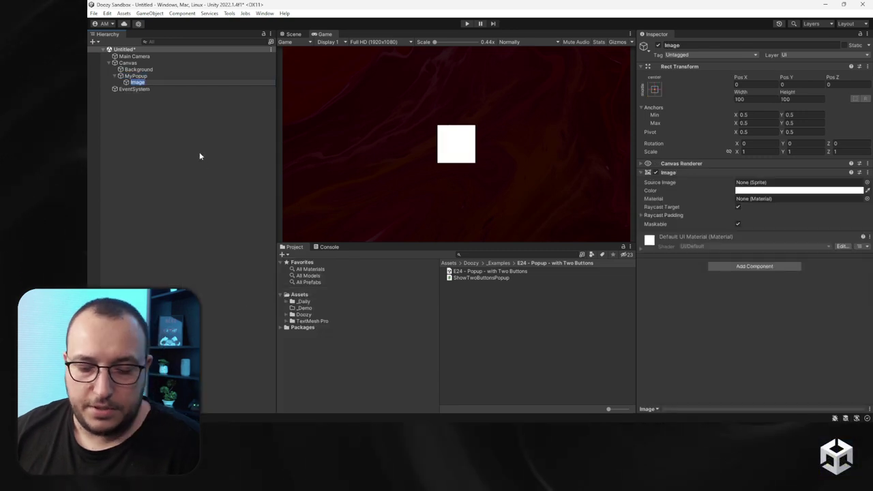
type("Overlay")
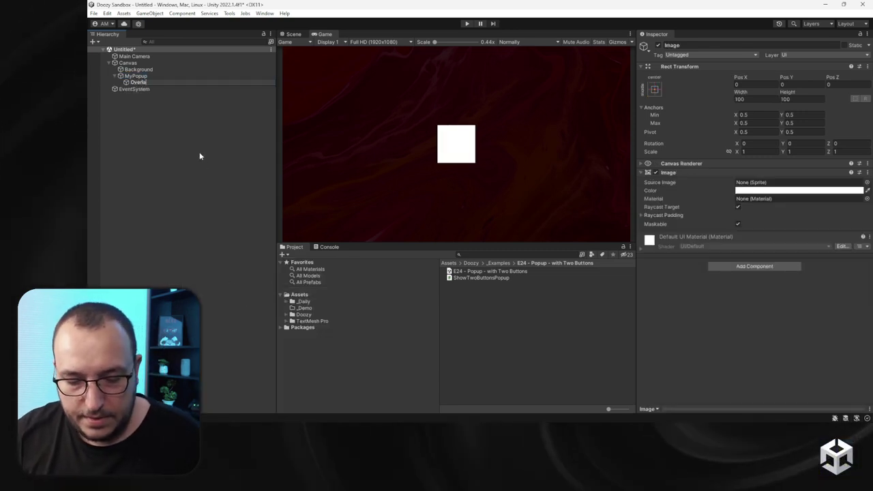
key("Return")
- Test renaming Overlay to 'Cat', undo it, and stretch Overlay with the stretch-stretch preset
key("F2")
type("Cat")
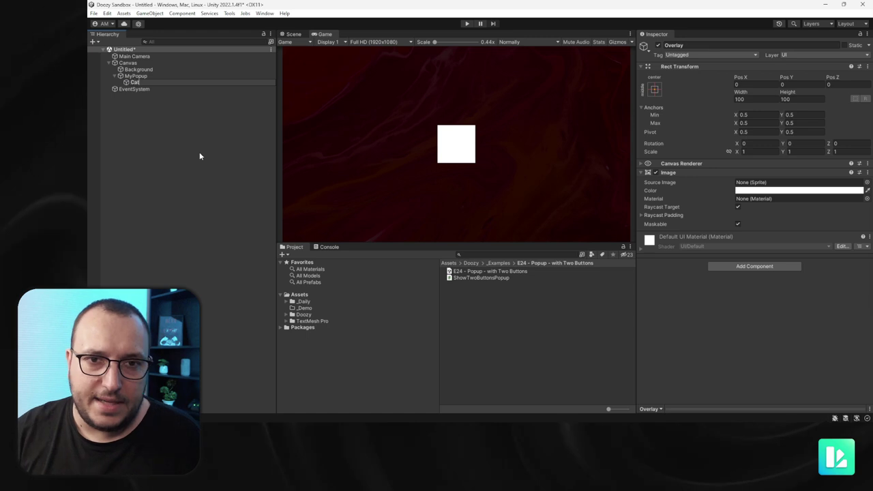
key("Return")
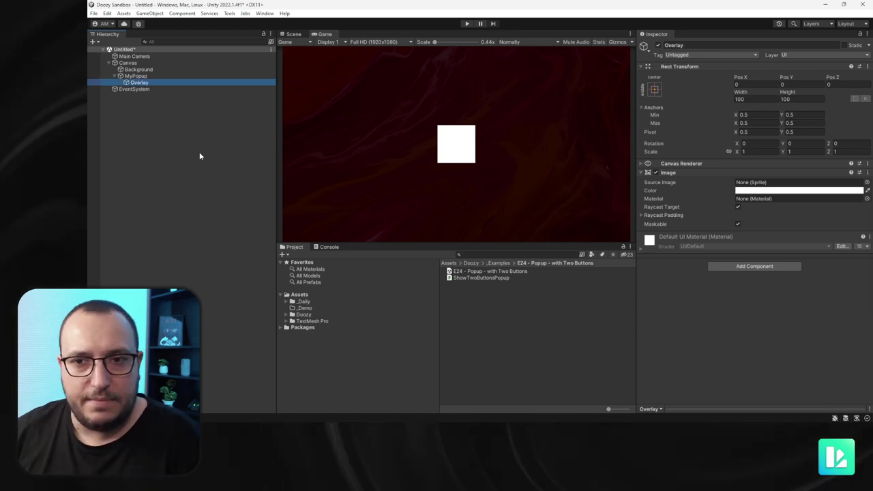
key("ctrl+z")
left_click(653, 90)
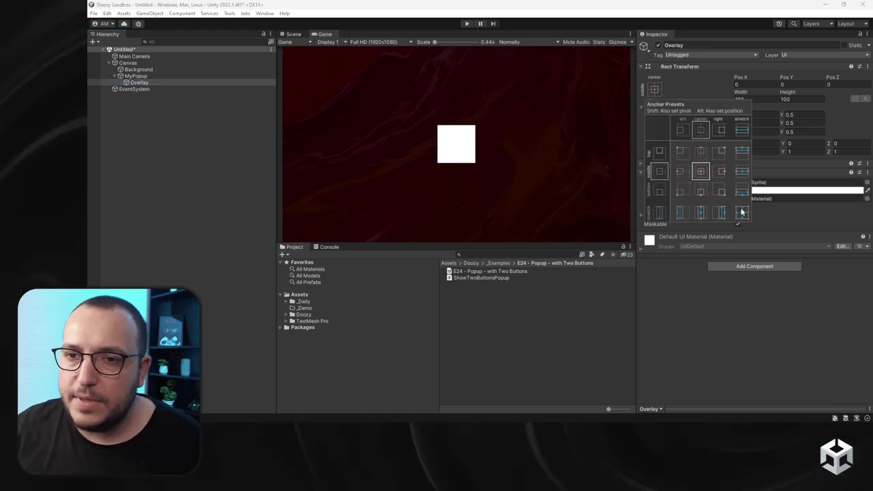
left_click(742, 212, "alt")
- Set the Overlay image colour to black 000000 with alpha 128
left_click(711, 291)
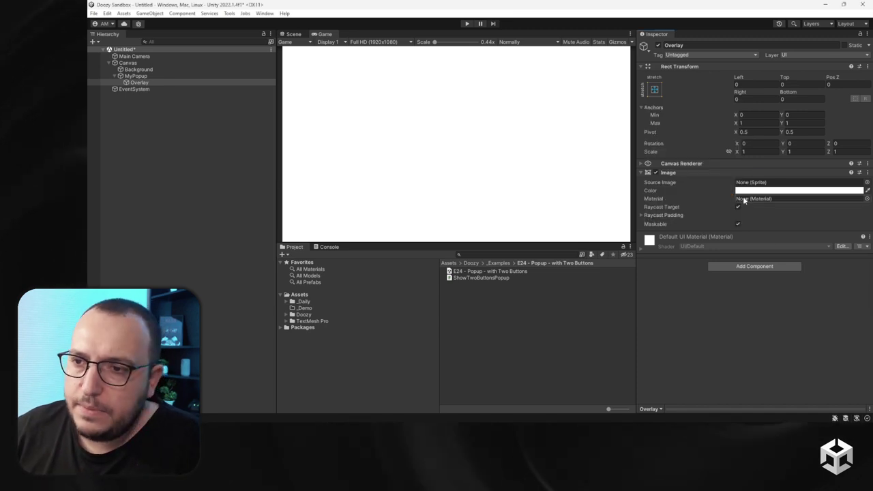
left_click(805, 190)
left_click_drag(801, 351, 782, 353)
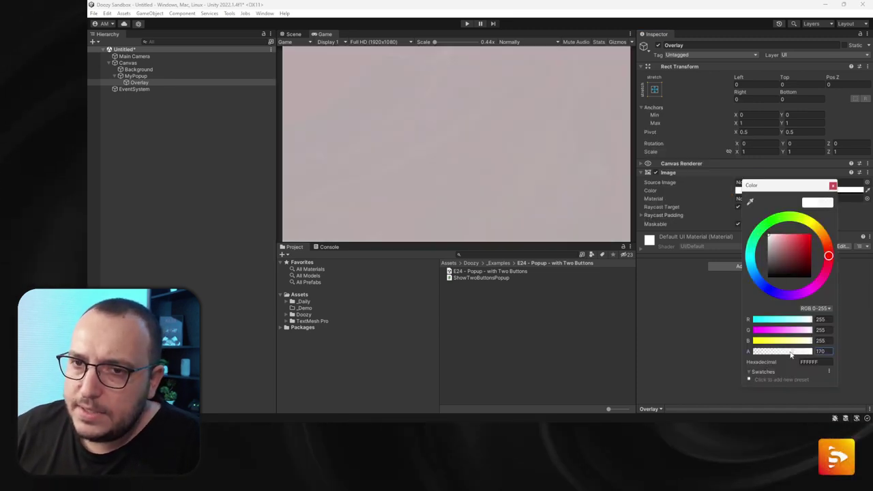
left_click_drag(778, 266, 767, 277)
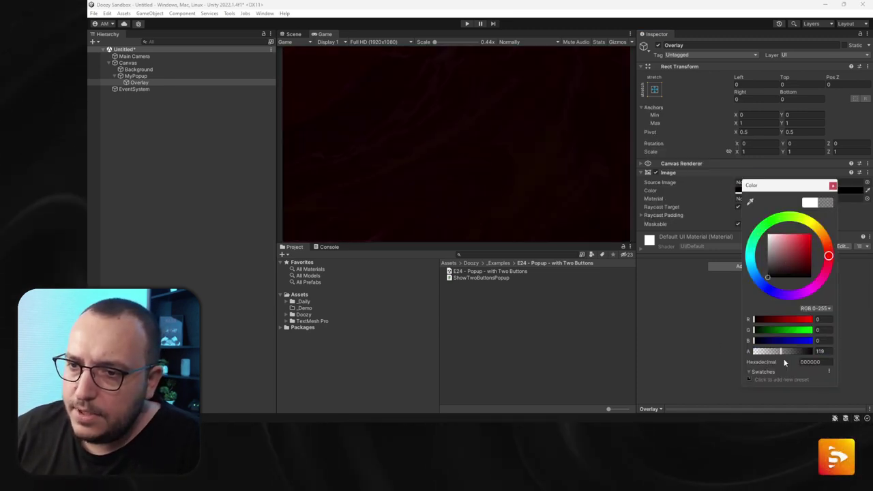
left_click_drag(781, 351, 783, 350)
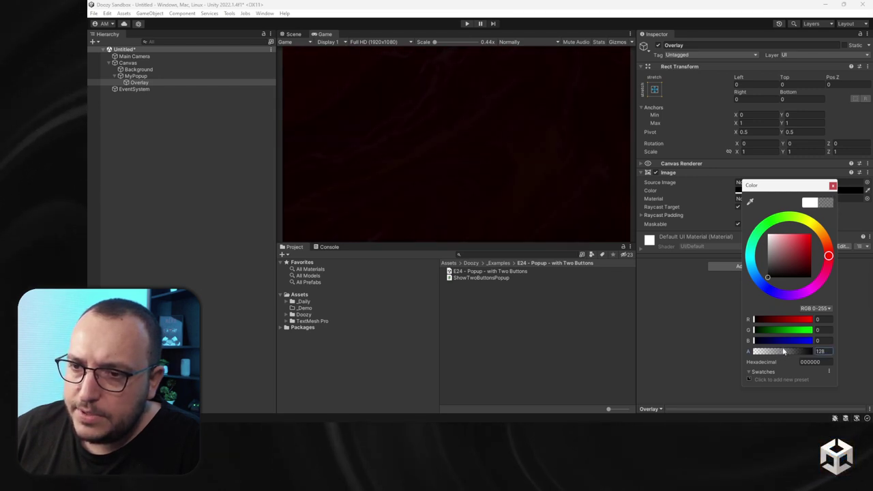
left_click(824, 350)
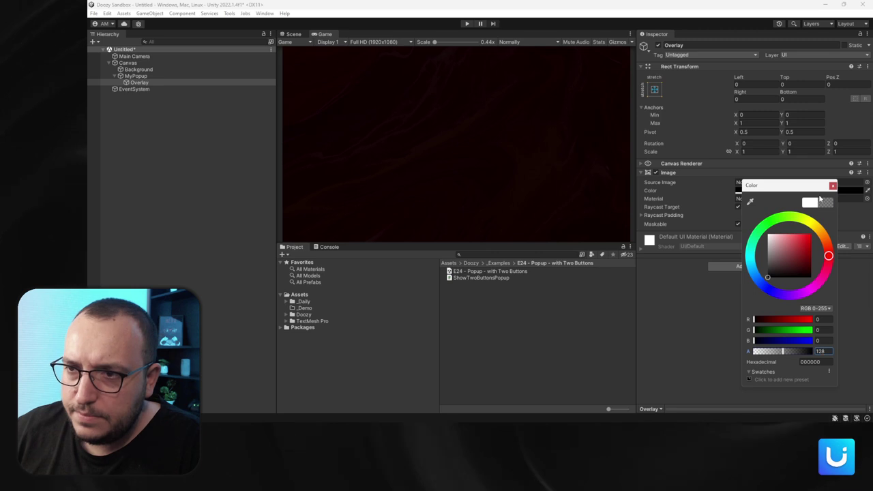
left_click(136, 77)
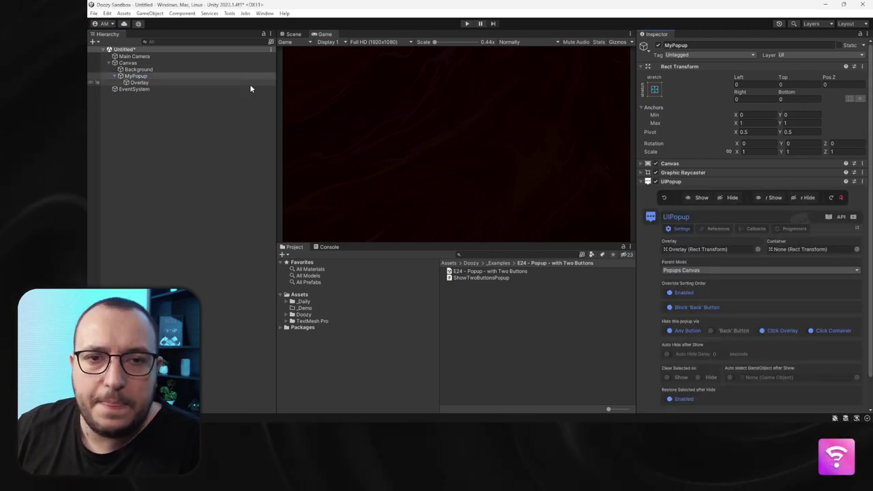
- Create an empty child named Container under MyPopup, beside Overlay
right_click(148, 77)
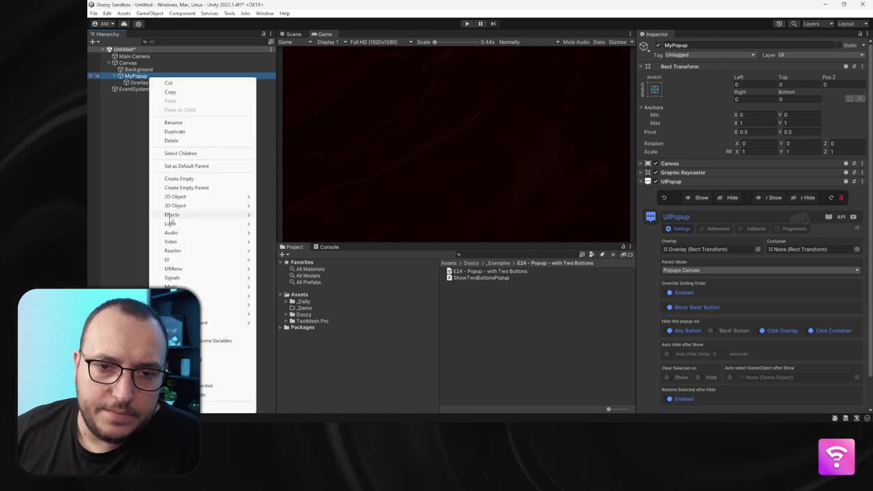
mouse_move(195, 262)
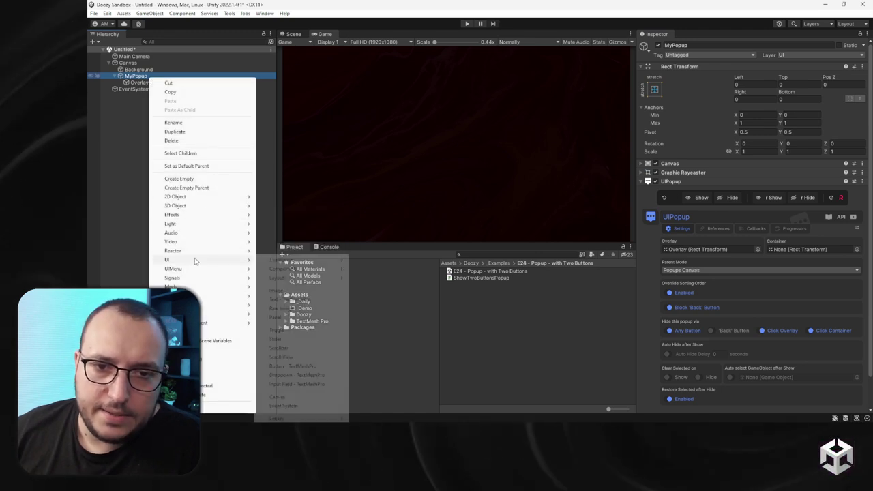
left_click(179, 179)
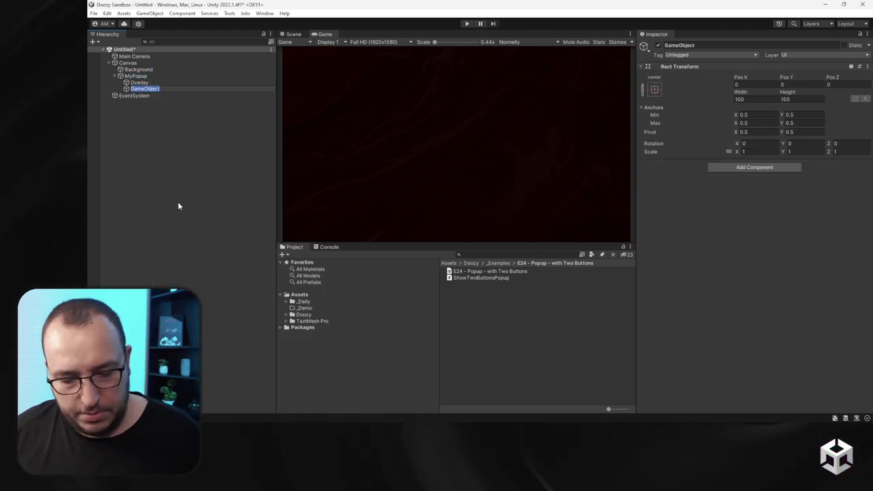
type("Container")
key("Return")
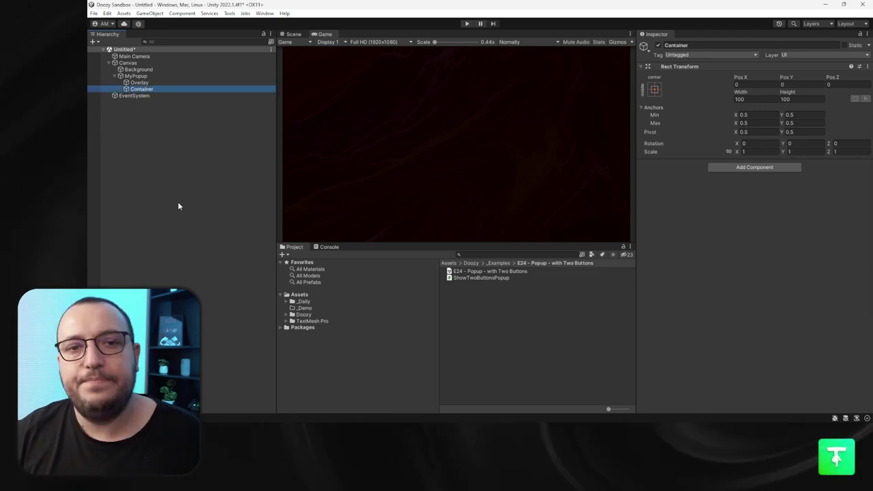
right_click(147, 90)
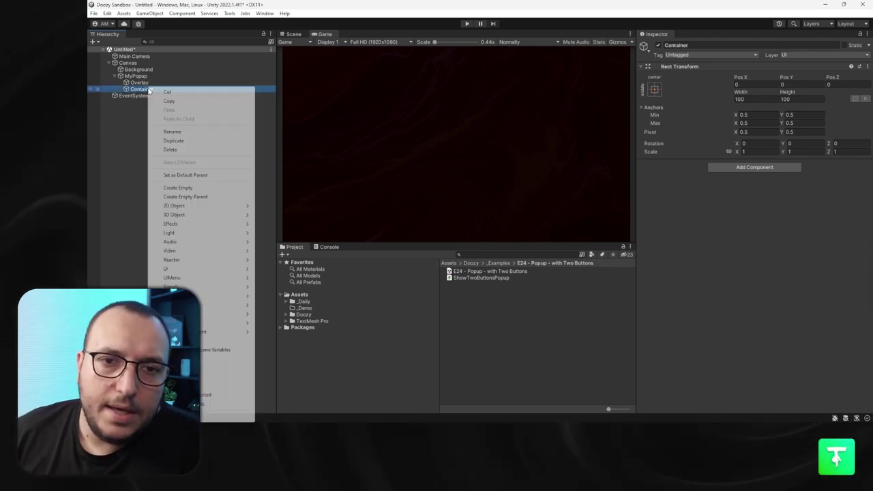
left_click(148, 90)
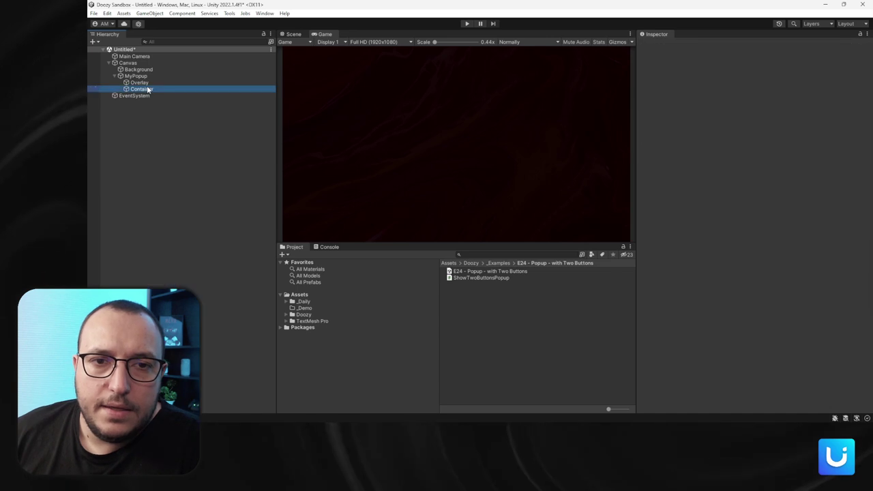
right_click(152, 90)
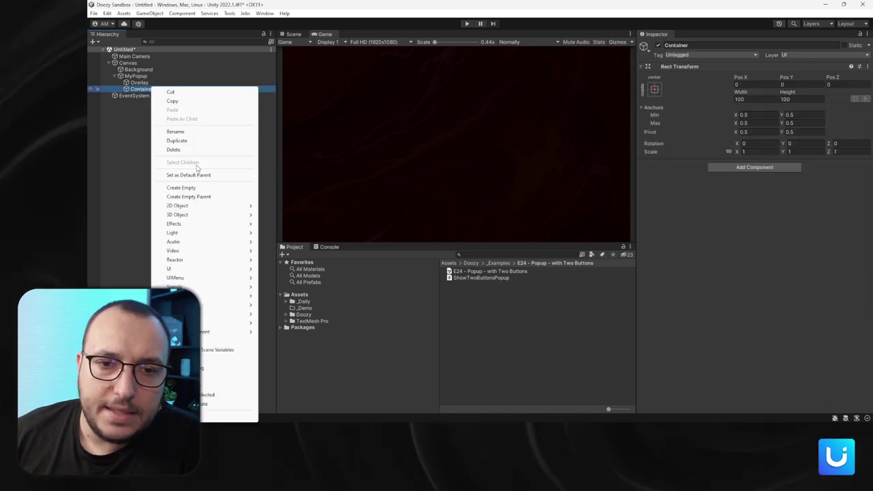
- Add a UI Image under Container, stretch it to fill, and rename it Background
mouse_move(191, 272)
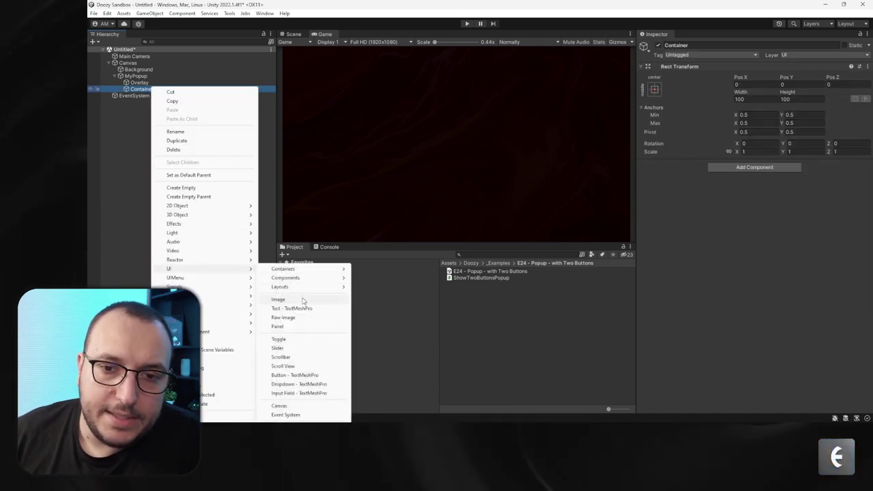
left_click(300, 298)
key("Return")
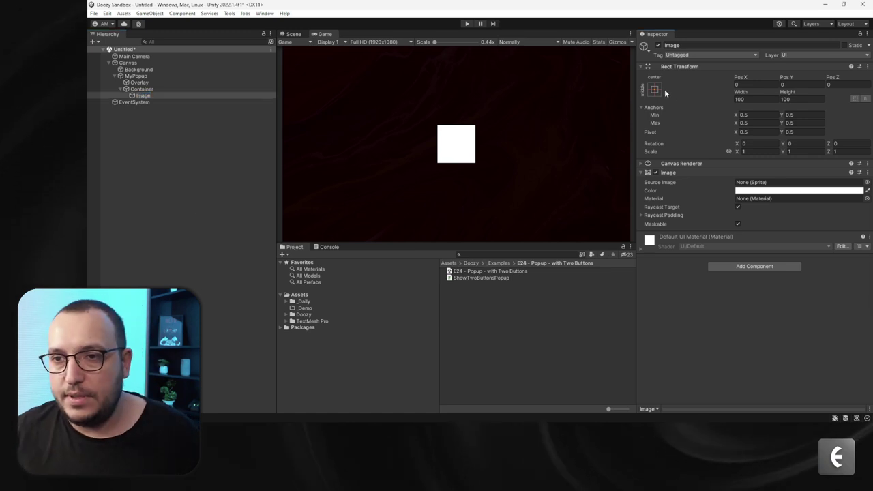
left_click(654, 89)
left_click(740, 211, "alt")
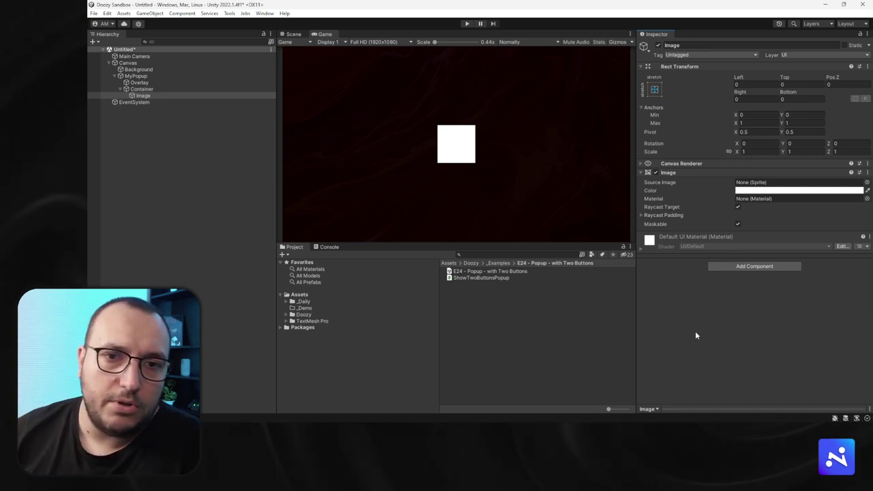
left_click(156, 97)
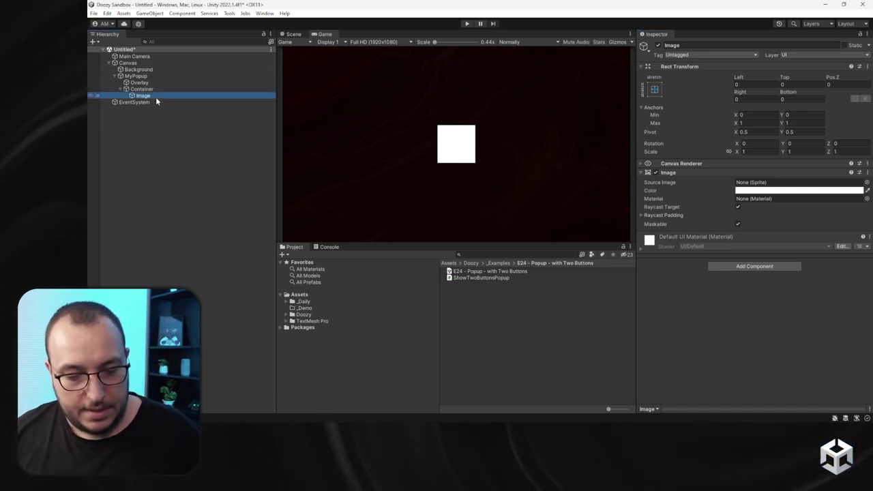
key("F2")
type("Background")
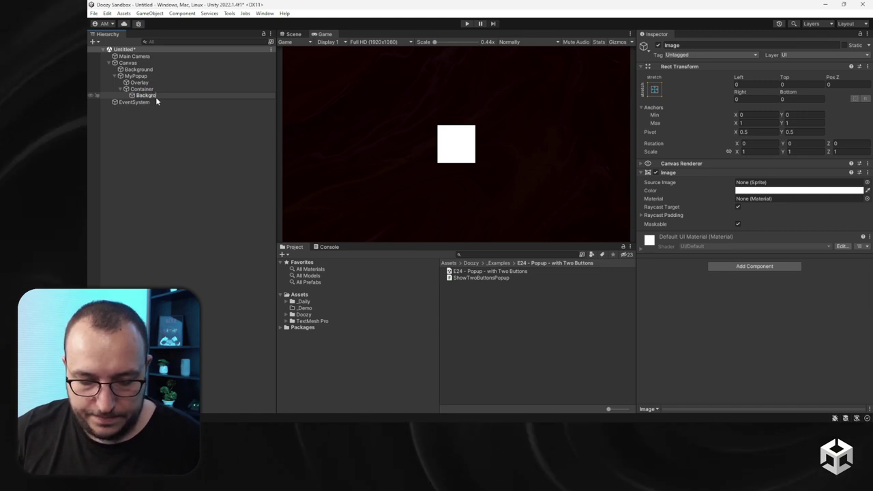
key("Return")
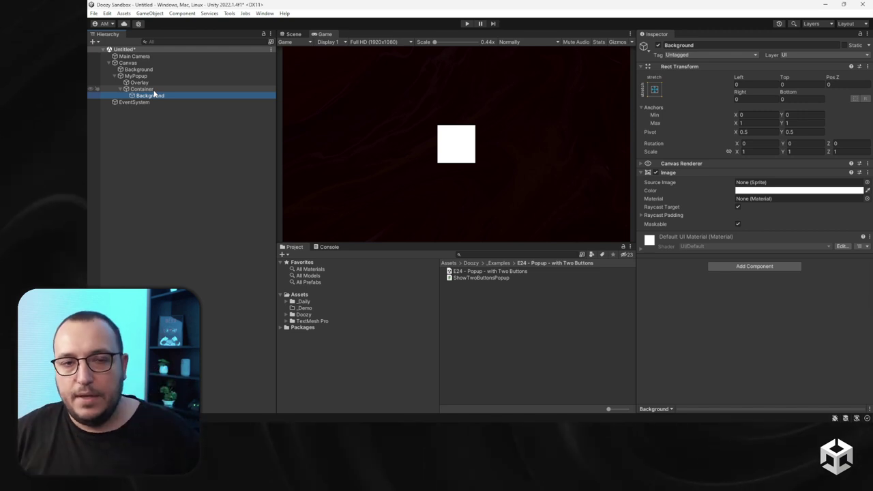
- Add a Middle Center Vertical Layout Group controlling child height without forced height expansion
left_click(154, 90)
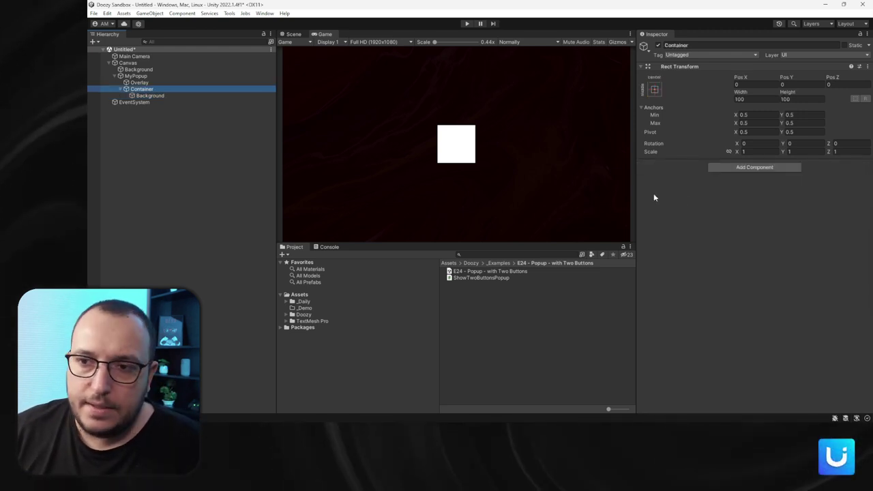
left_click(729, 165)
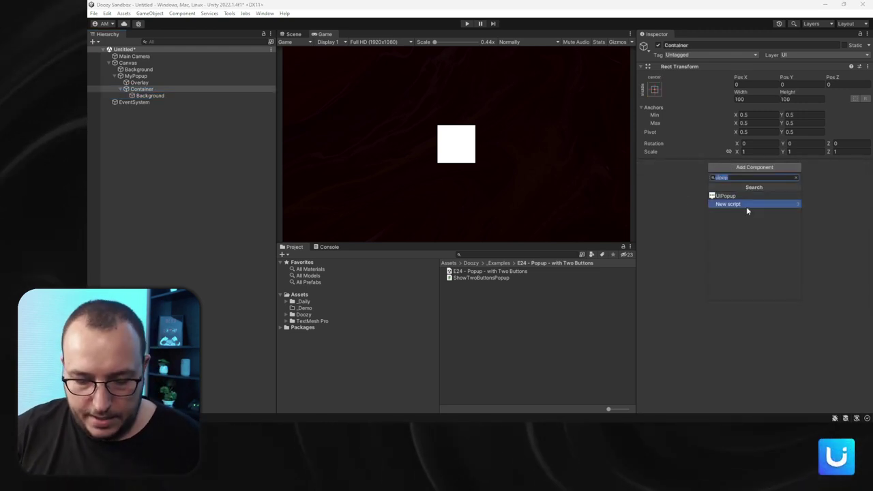
type("ver")
key("Return")
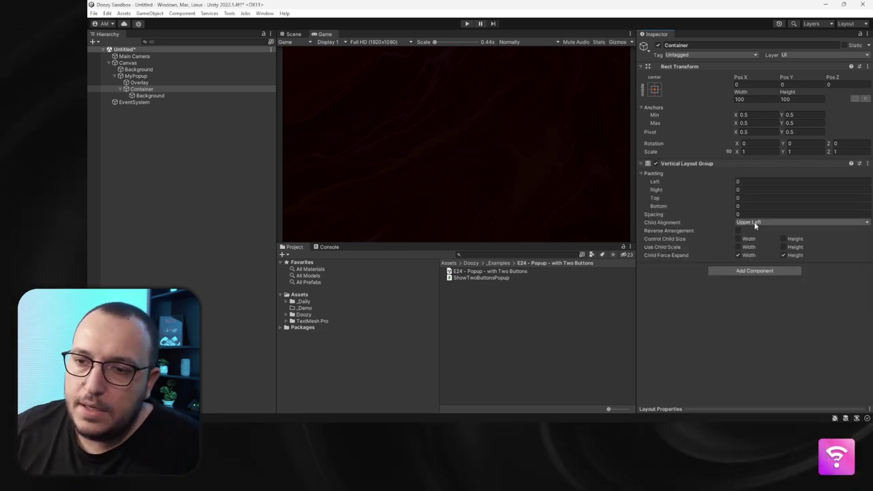
left_click(752, 222)
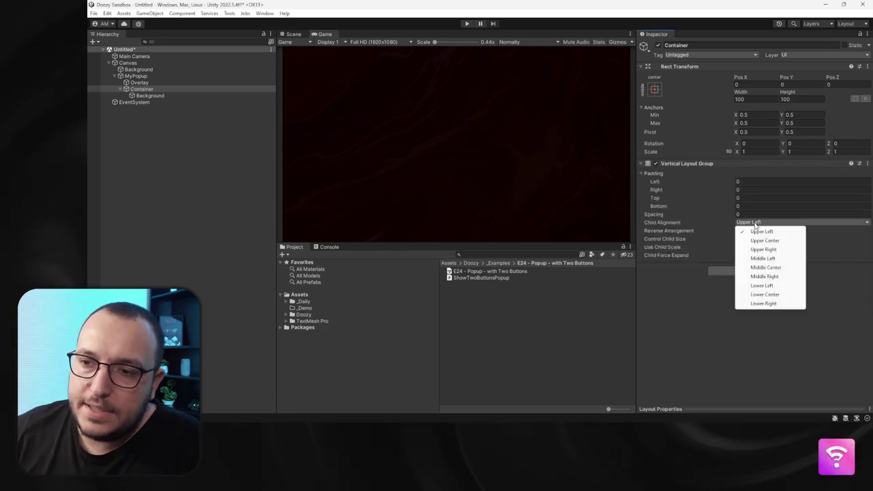
left_click(777, 270)
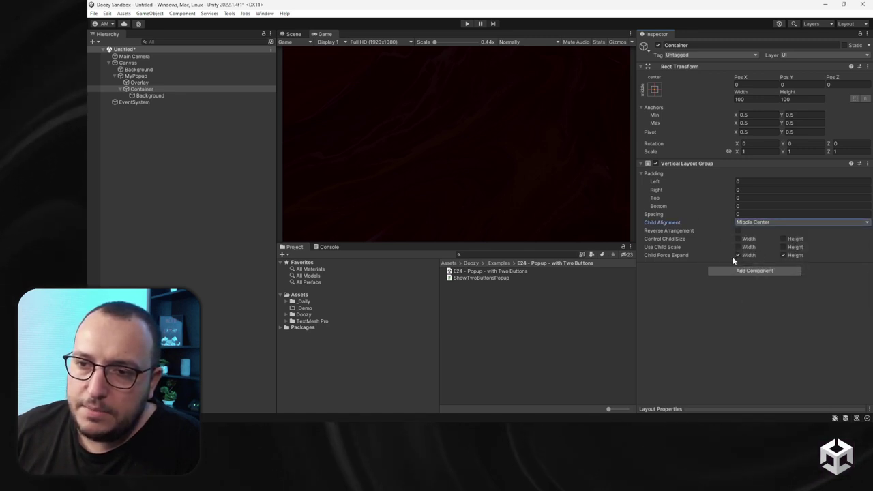
left_click(790, 255)
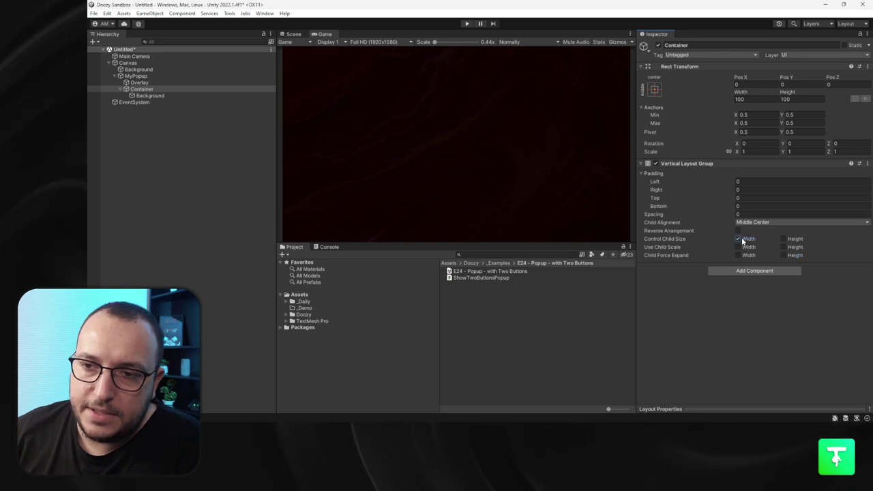
left_click(782, 239)
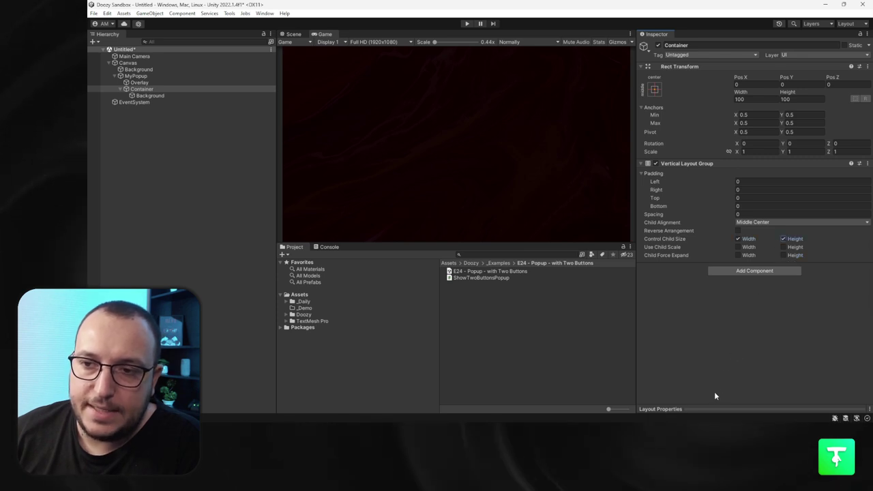
- Add a Content Size Fitter to Container with Horizontal and Vertical Fit on Preferred Size
left_click(739, 271)
type("content")
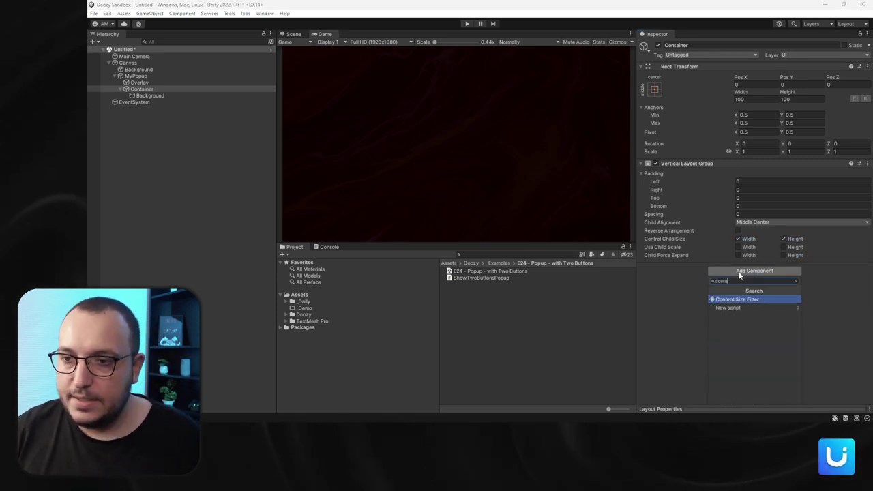
key("Return")
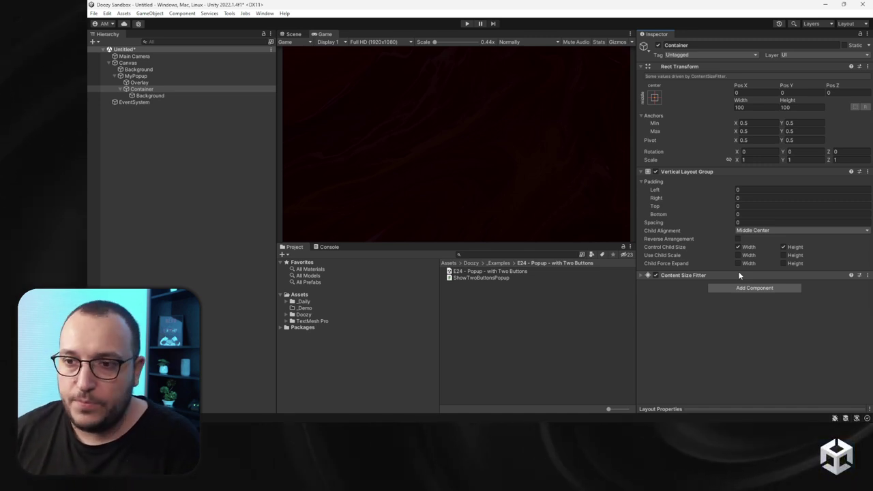
left_click(739, 274)
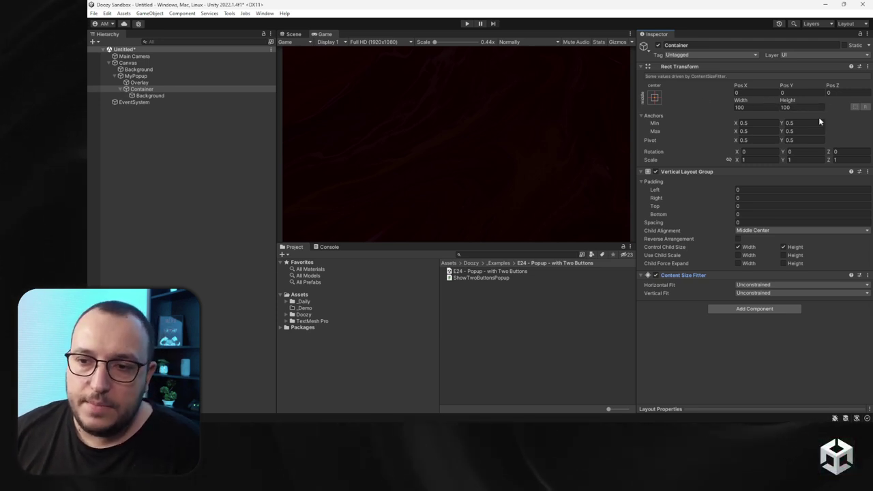
left_click(749, 287)
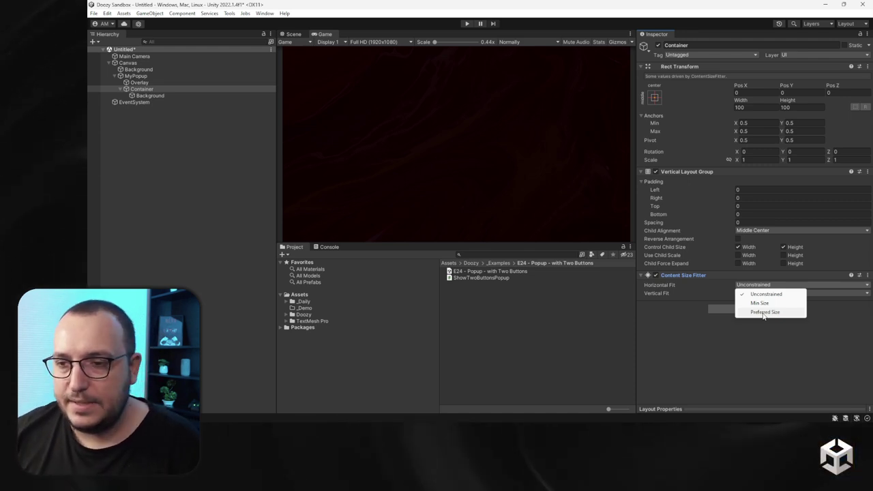
left_click(762, 313)
left_click(759, 293)
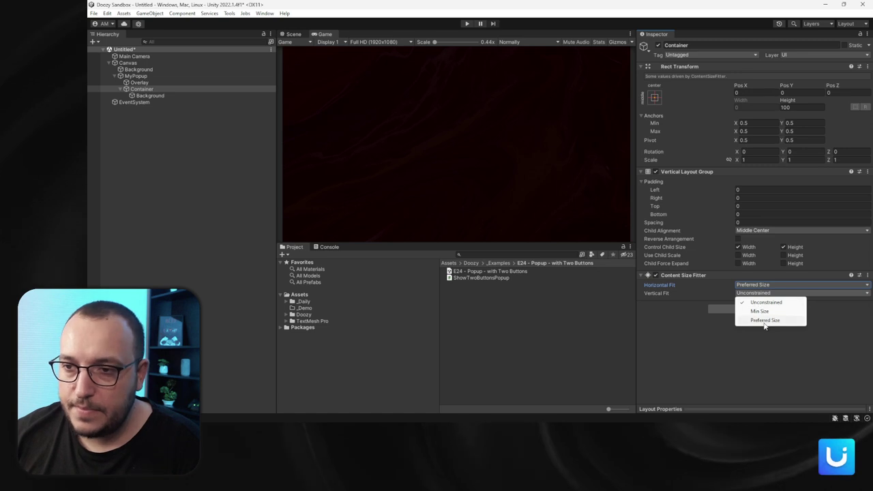
left_click(764, 320)
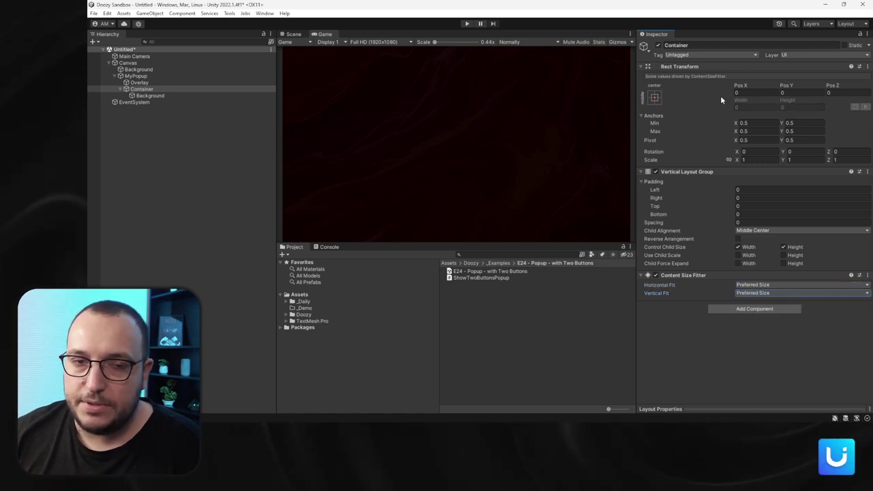
left_click(145, 96)
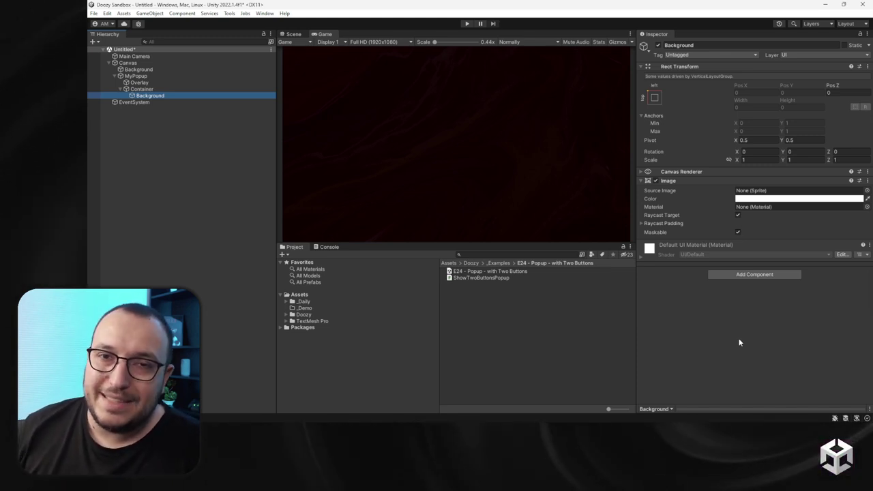
- Add a Layout Element to Background and tick Ignore Layout
left_click(726, 275)
type("layout")
key("Return")
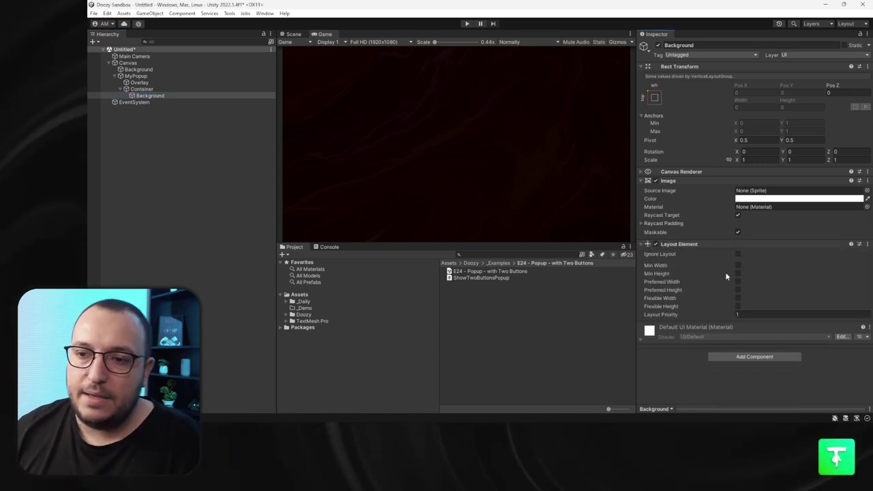
left_click(737, 254)
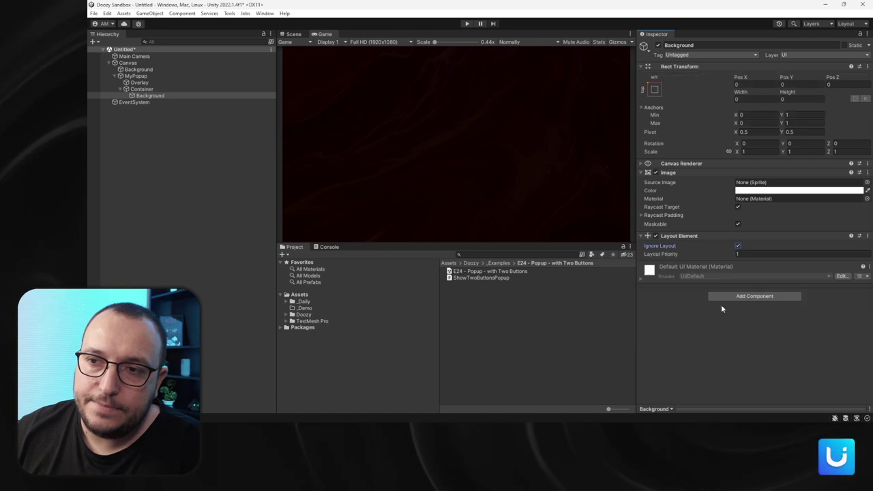
- Apply the stretch-stretch anchor preset so Background fills the whole Container
left_click(655, 90)
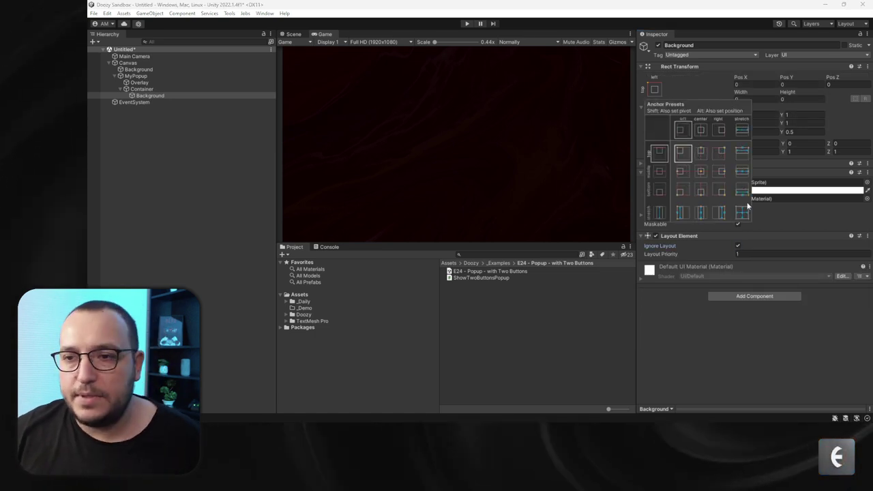
left_click(742, 213, "alt+shift")
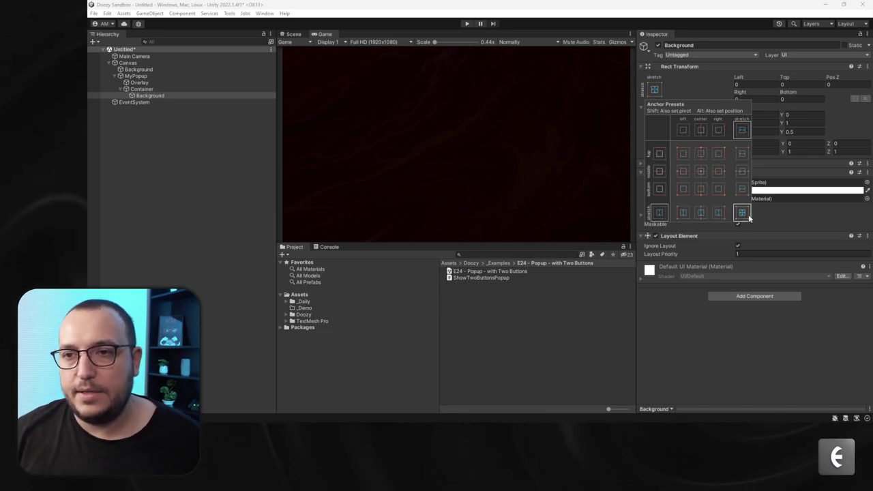
left_click(736, 326)
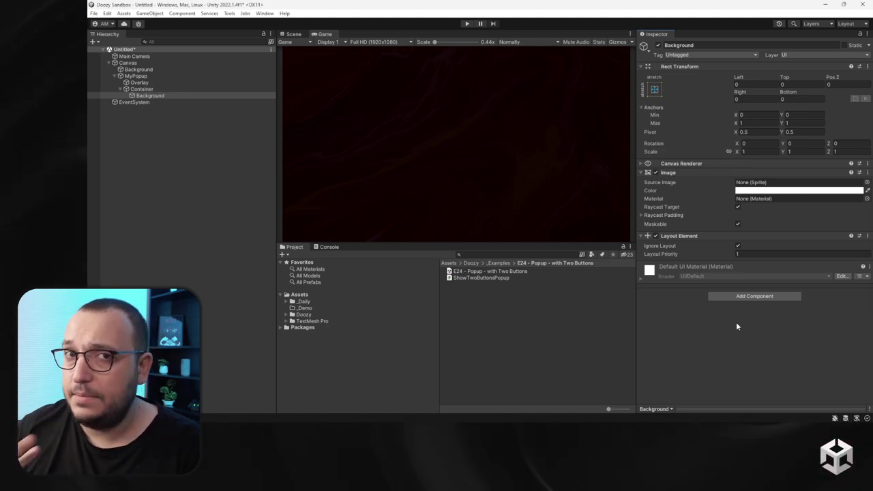
left_click(166, 90)
- Add a TextMeshPro text inside Container and name it Title
right_click(166, 89)
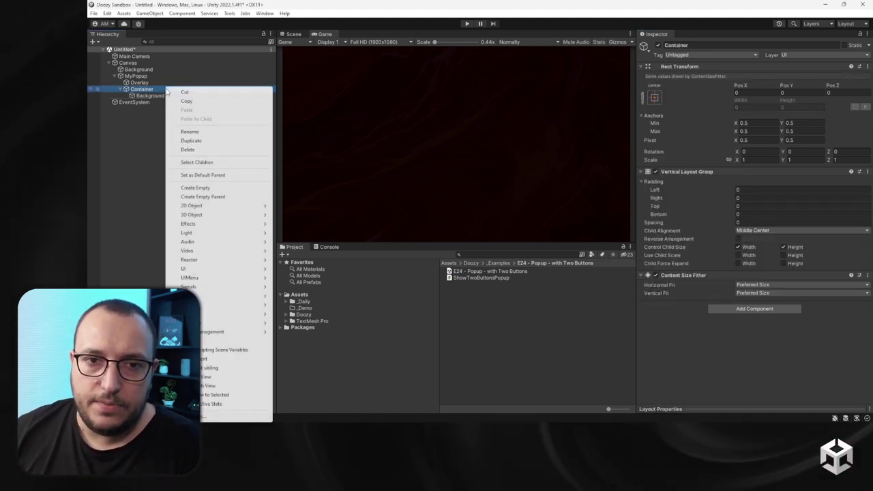
mouse_move(202, 287)
mouse_move(194, 268)
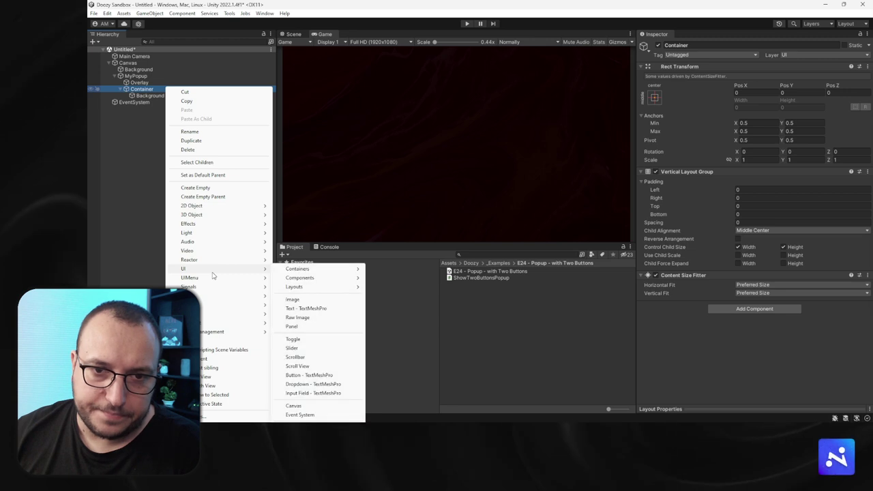
left_click(307, 307)
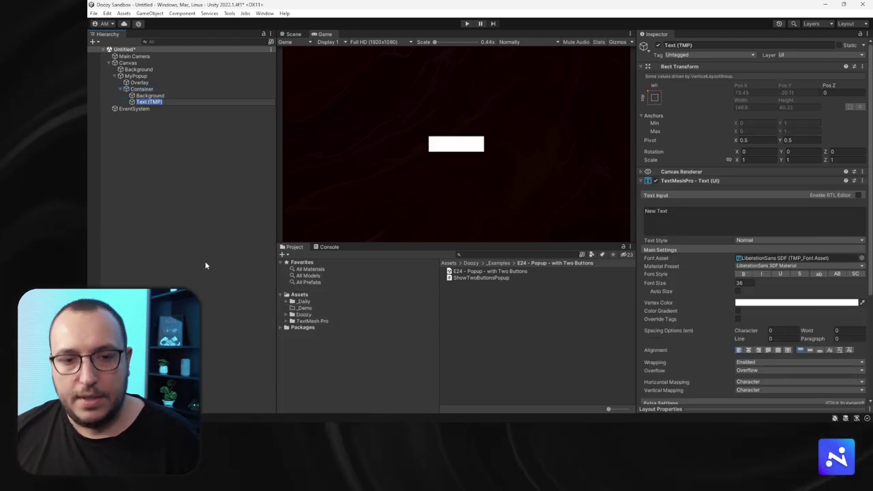
type("Title")
key("Return")
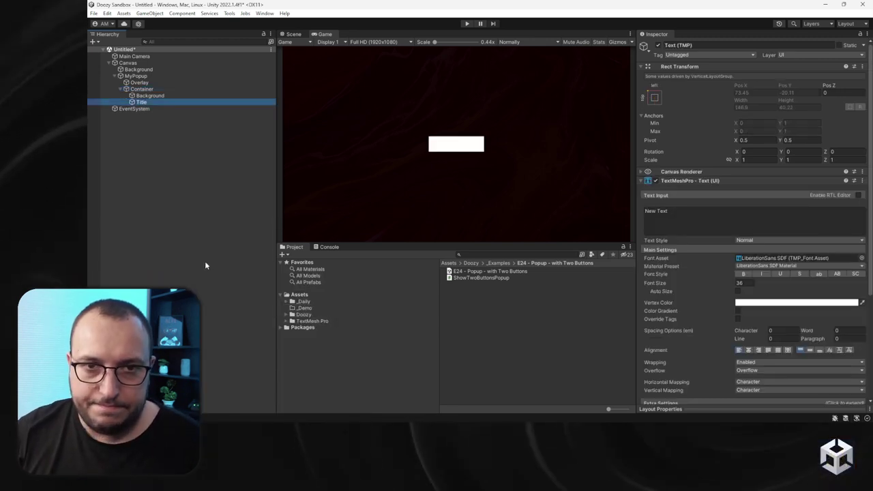
- Give Title vertex colour 202020, Bold style and font size 24
left_click(760, 303)
left_click_drag(793, 306, 785, 320)
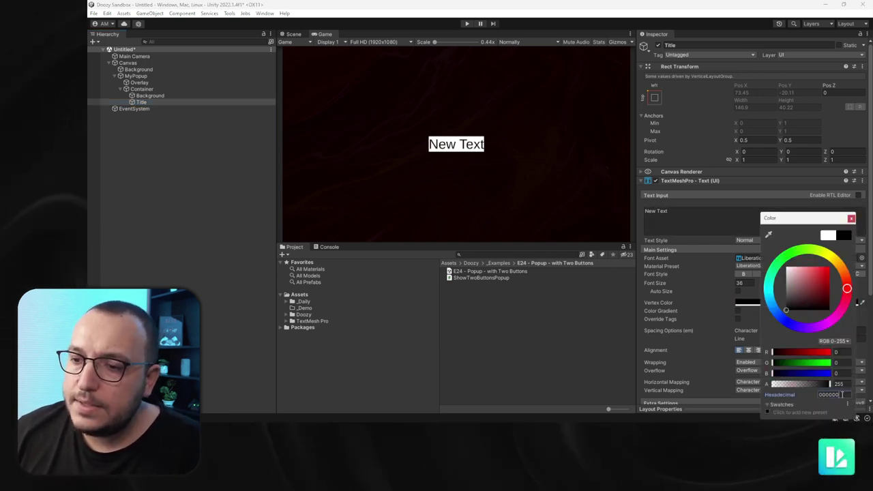
type("202020")
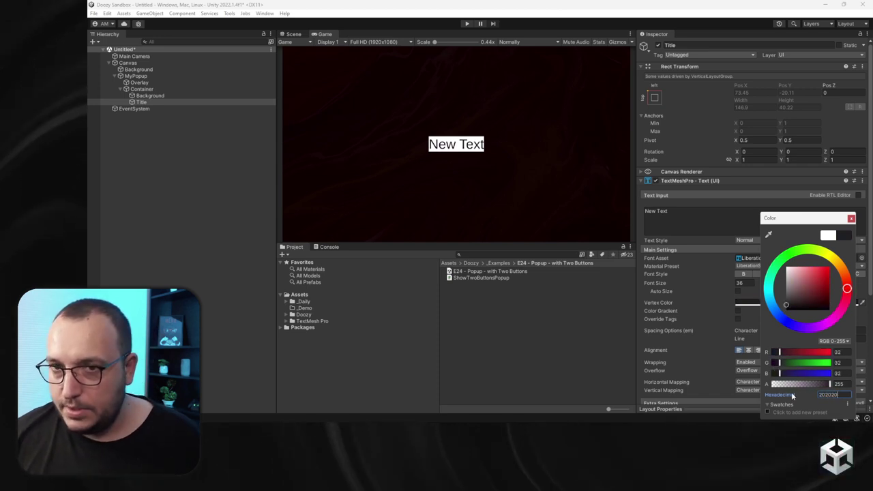
left_click(743, 274)
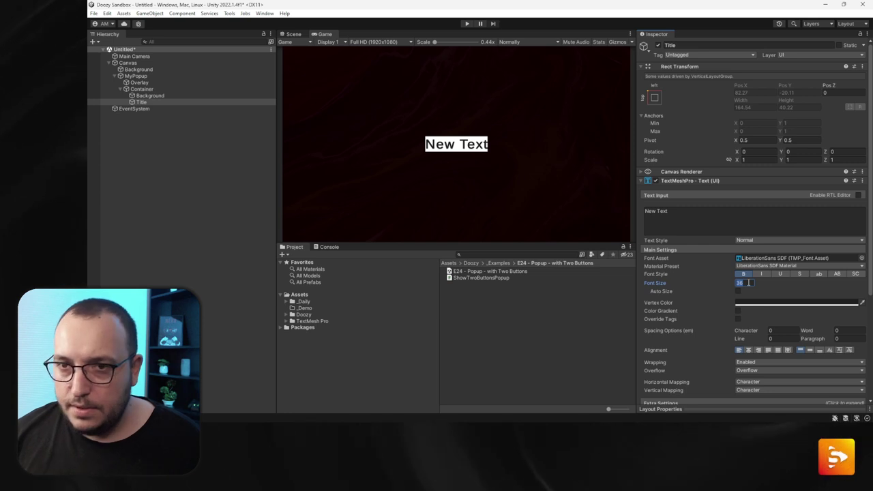
type("24")
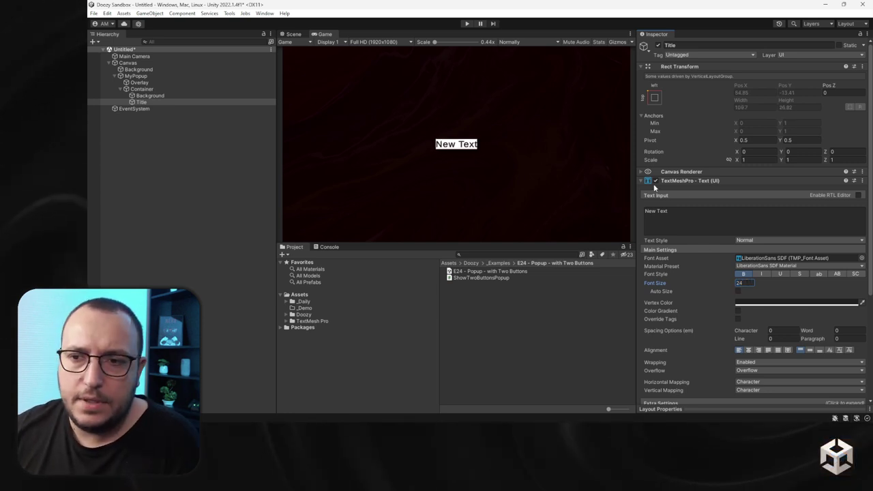
- Replace the placeholder text with 'Popup Title'
left_click(725, 217)
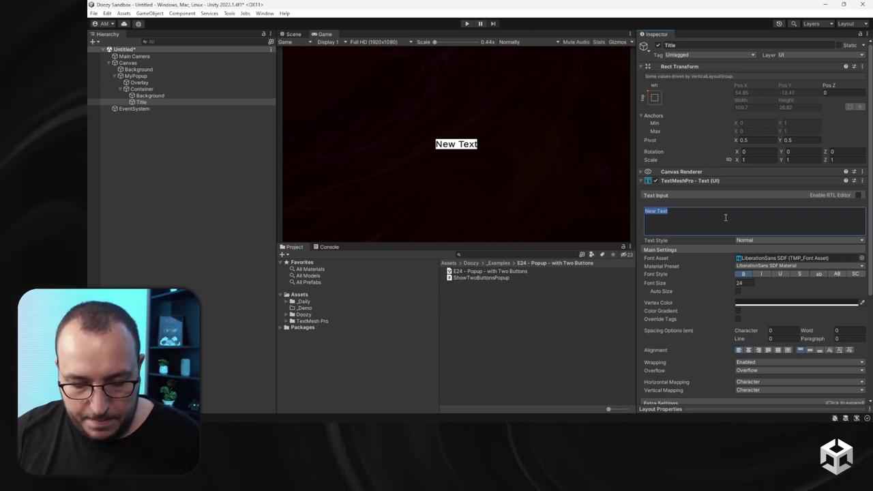
type("Titl")
key("BackSpace")
key("BackSpace")
key("BackSpace")
key("BackSpace")
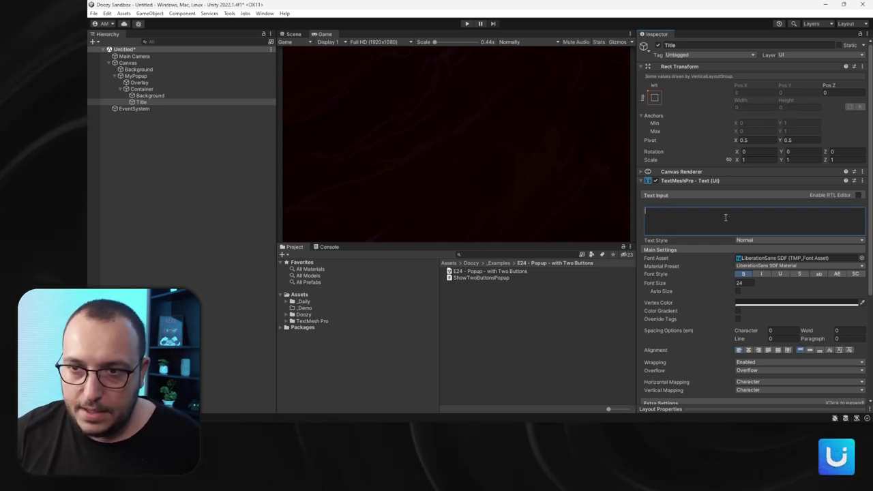
type("Popup Title")
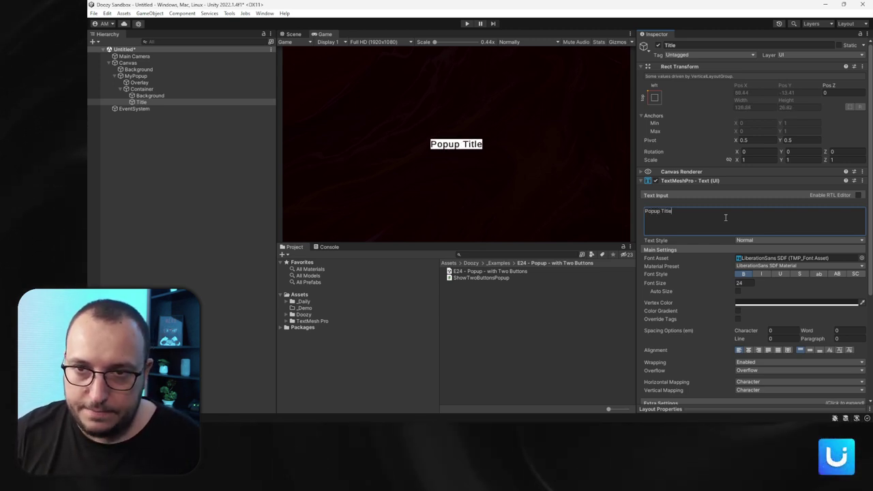
left_click(163, 103)
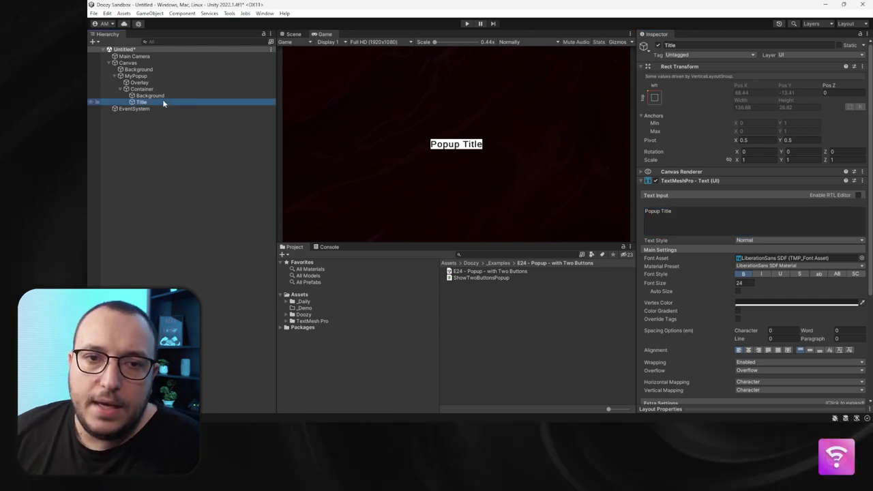
scroll(802, 279, "down", 4)
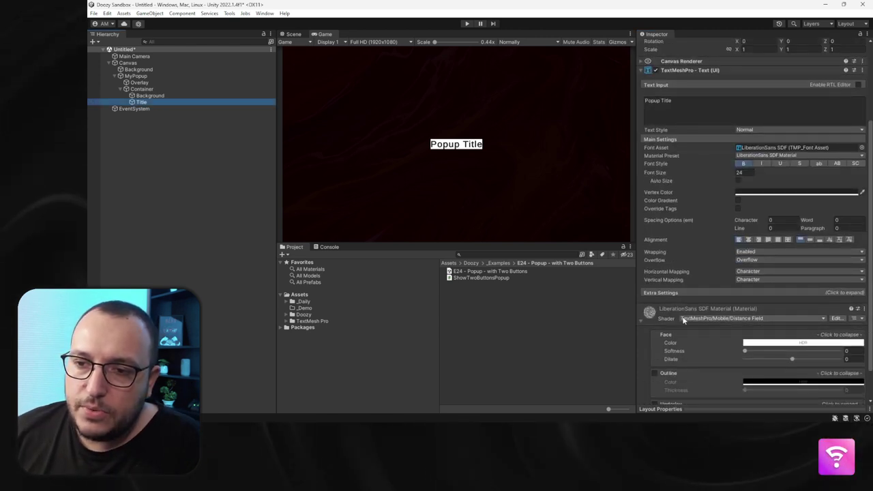
- Add a Content Size Fitter to Title with horizontal and vertical fit set to Preferred Size
left_click(641, 319)
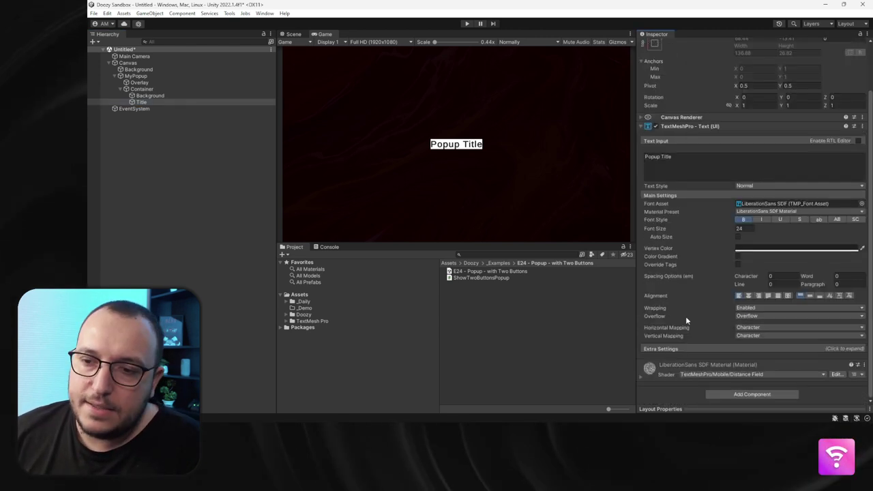
left_click(729, 396)
type("conte")
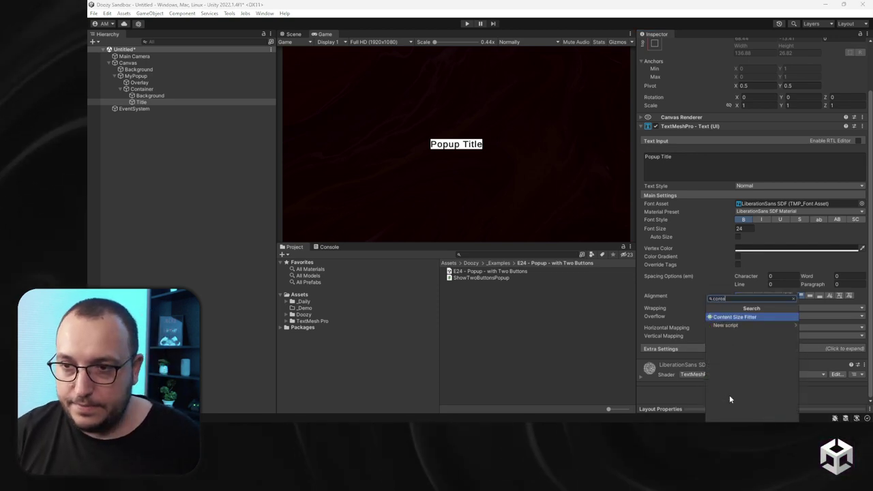
key("Return")
left_click(293, 34)
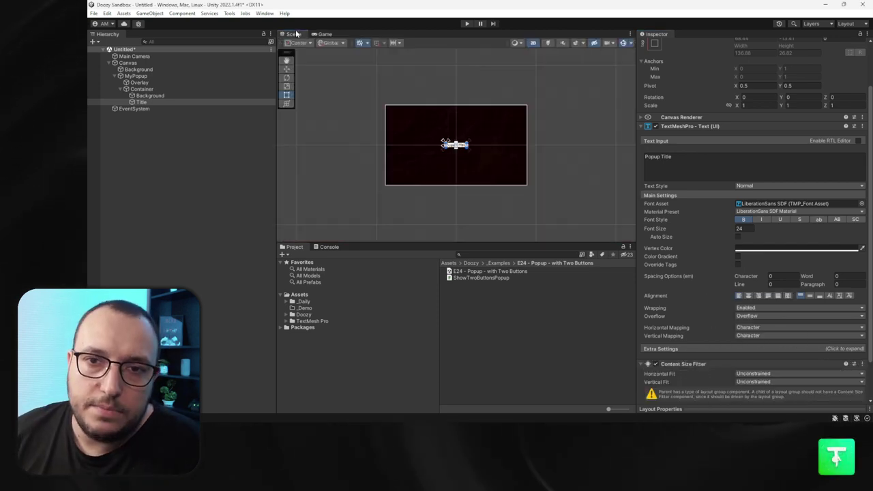
key("f")
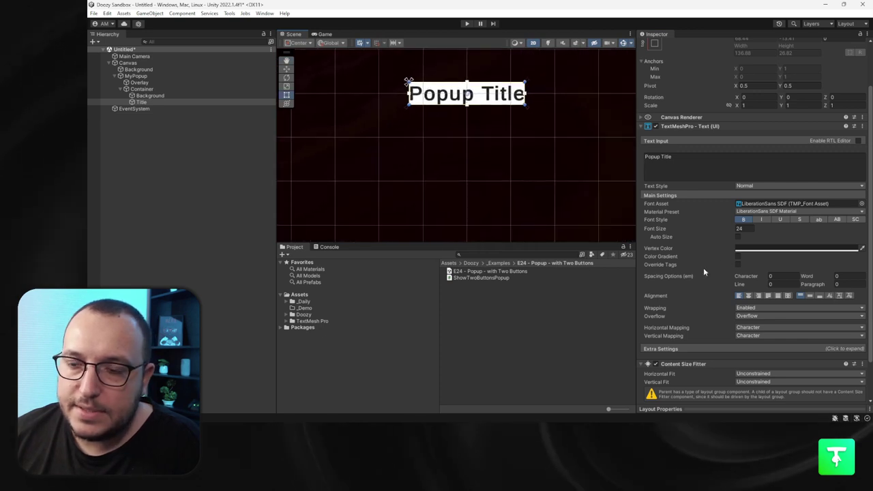
scroll(756, 170, "down", 3)
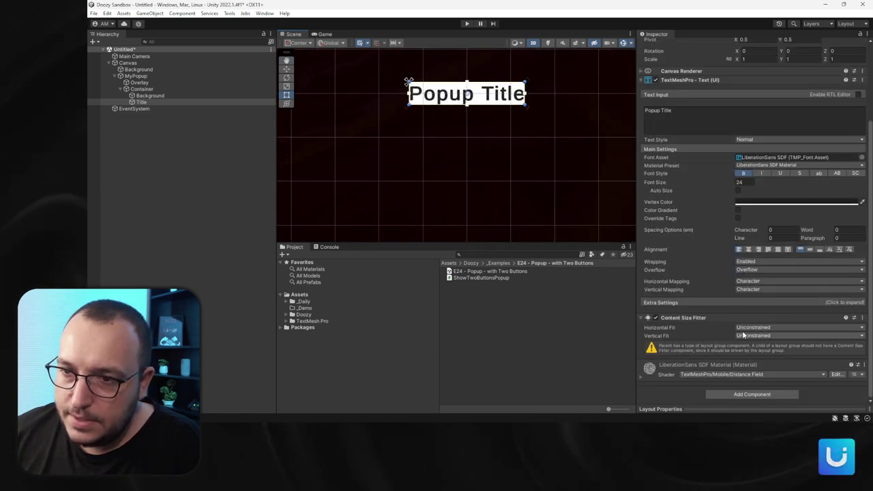
left_click(750, 328)
left_click(764, 353)
left_click(750, 336)
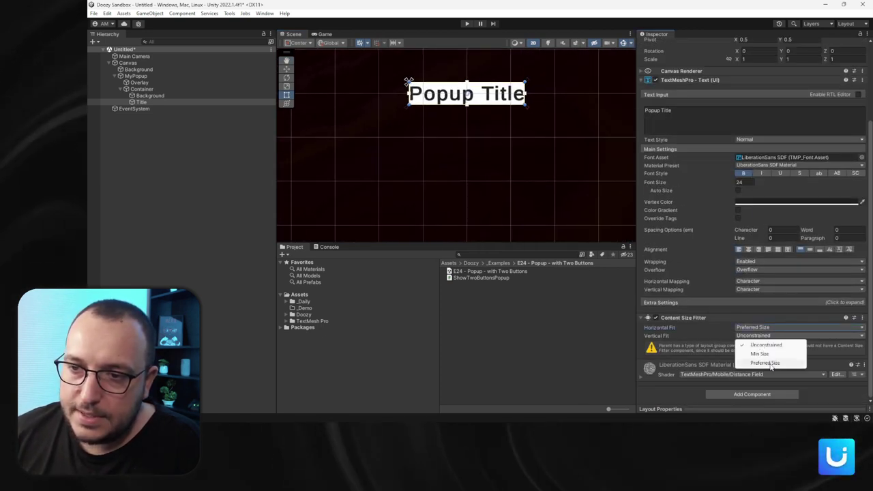
left_click(765, 363)
- Duplicate Title to create Title (1) below it and begin renaming it
key("ctrl+d")
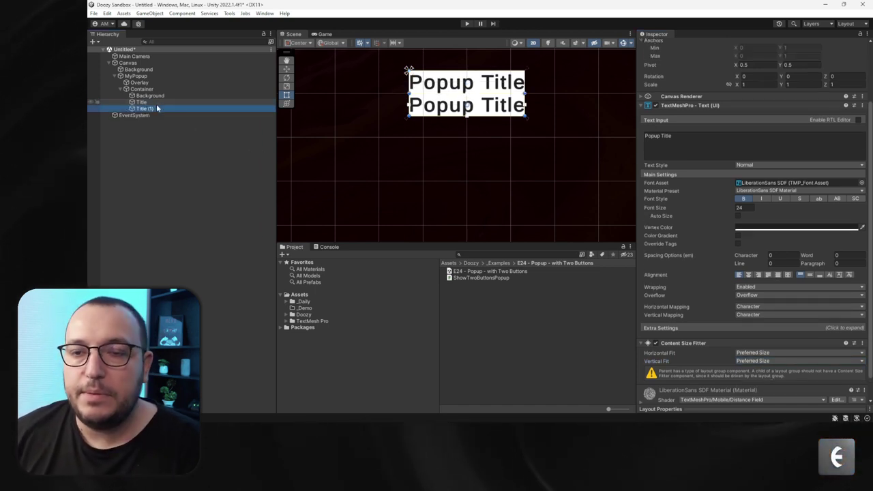
left_click(142, 88)
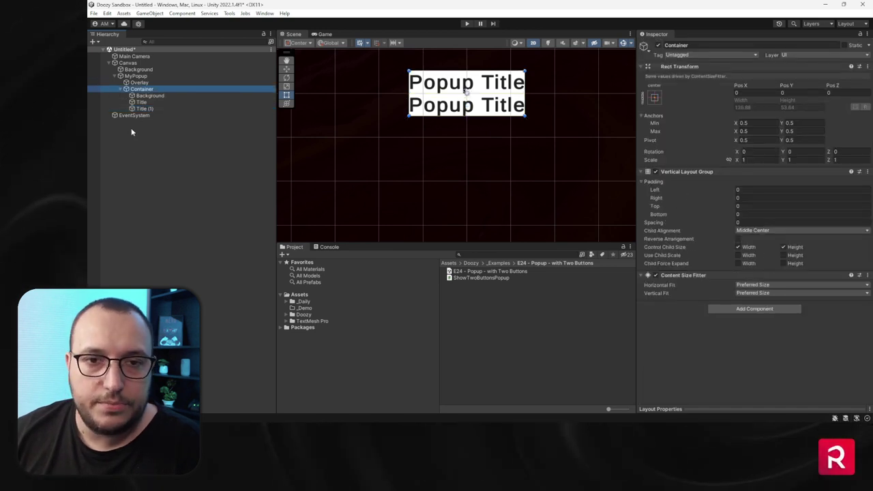
left_click(144, 108)
key("F2")
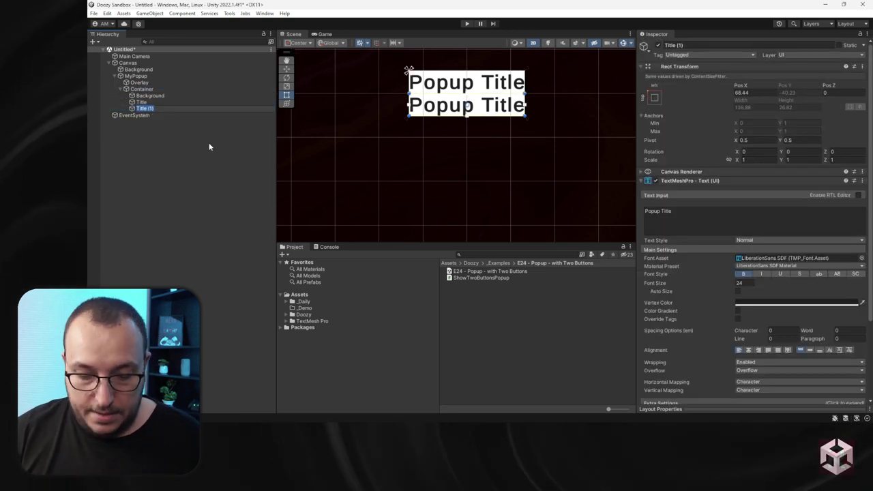
- Rename the copy to Message and change its text to 'Popup Message'
type("Message")
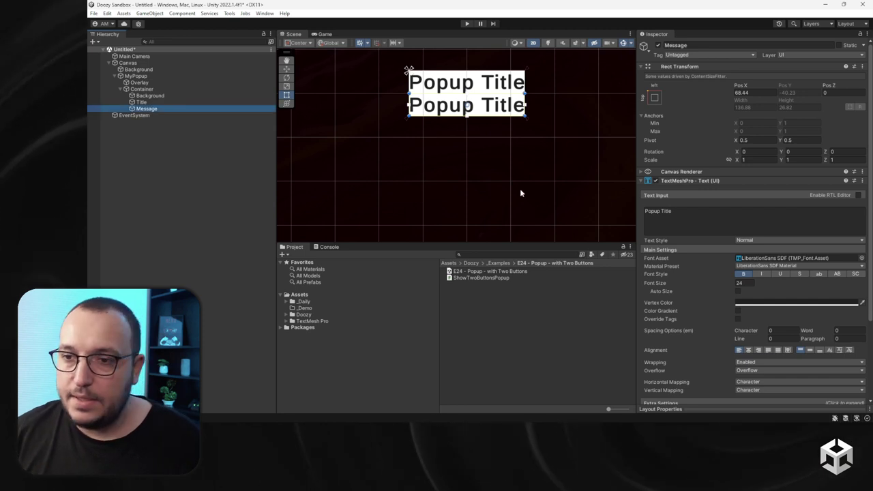
left_click(684, 212)
key("BackSpace")
key("BackSpace")
key("BackSpace")
key("BackSpace")
key("BackSpace")
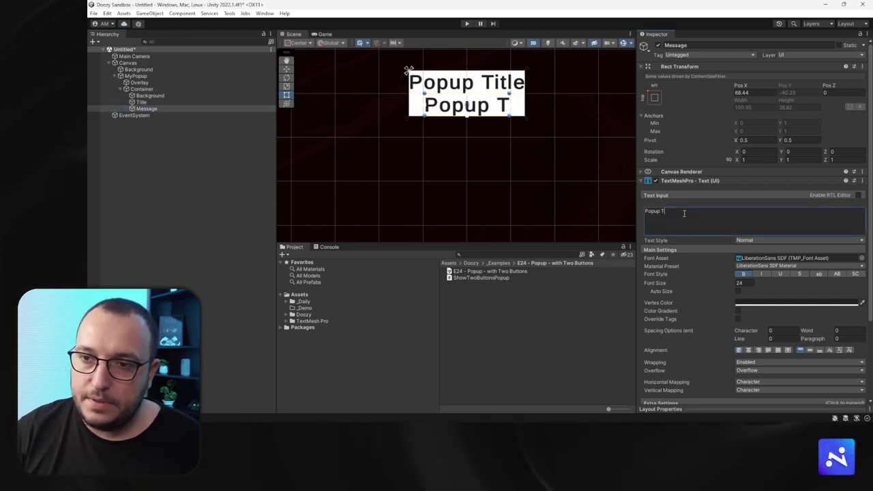
type("Message")
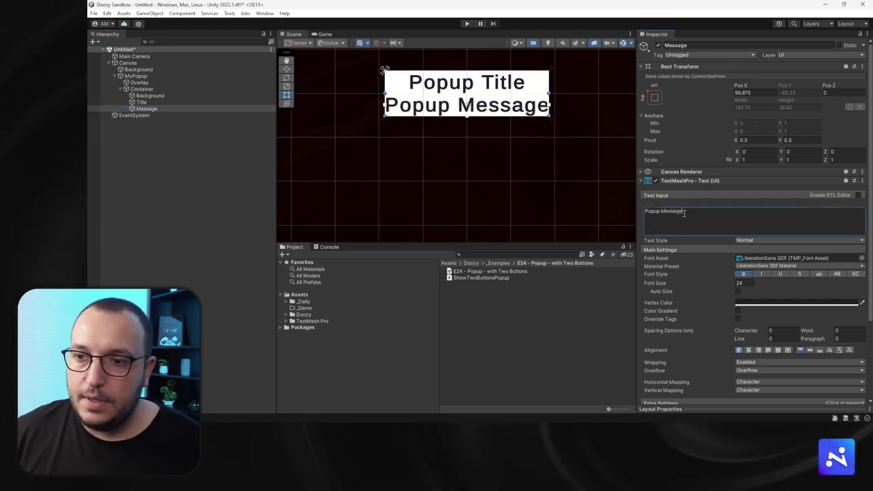
- Turn off Bold on the message and set its font size to 18
left_click(743, 274)
left_click(740, 282)
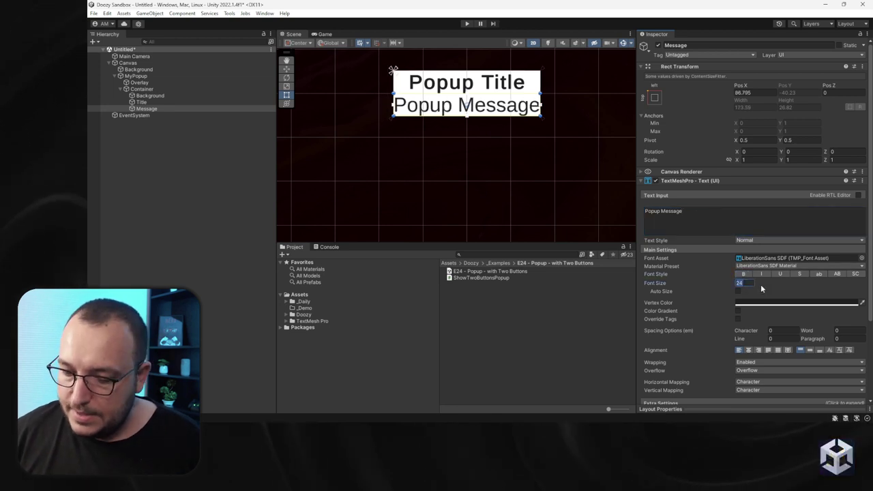
type("18")
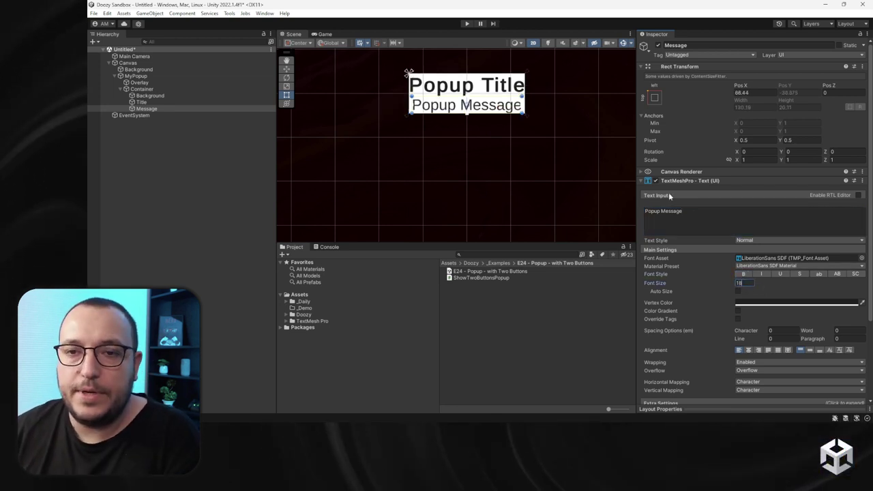
left_click(147, 108)
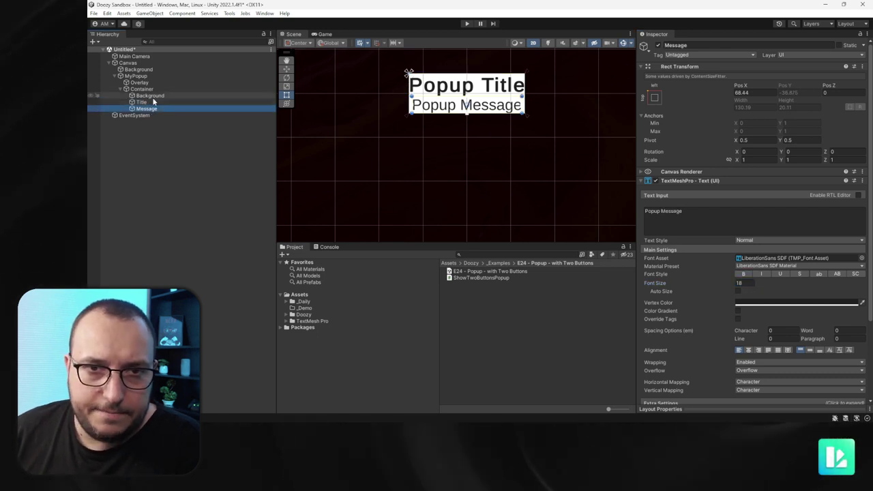
left_click(142, 89)
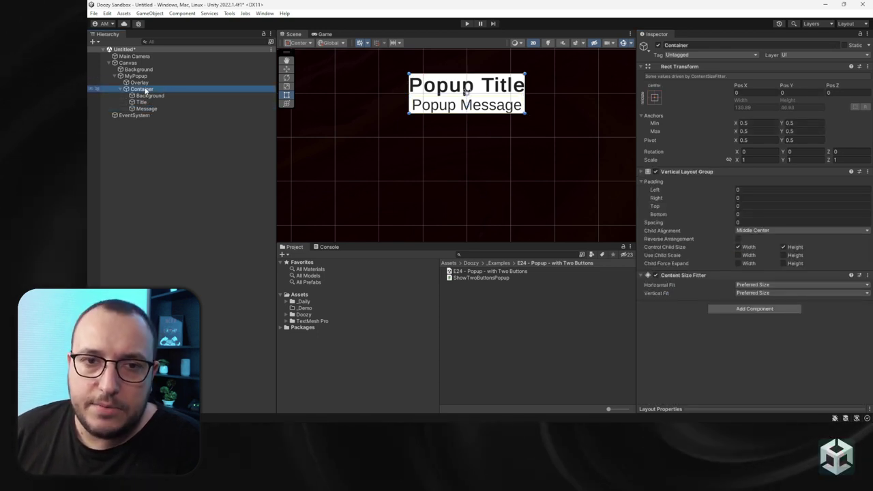
left_click(732, 309)
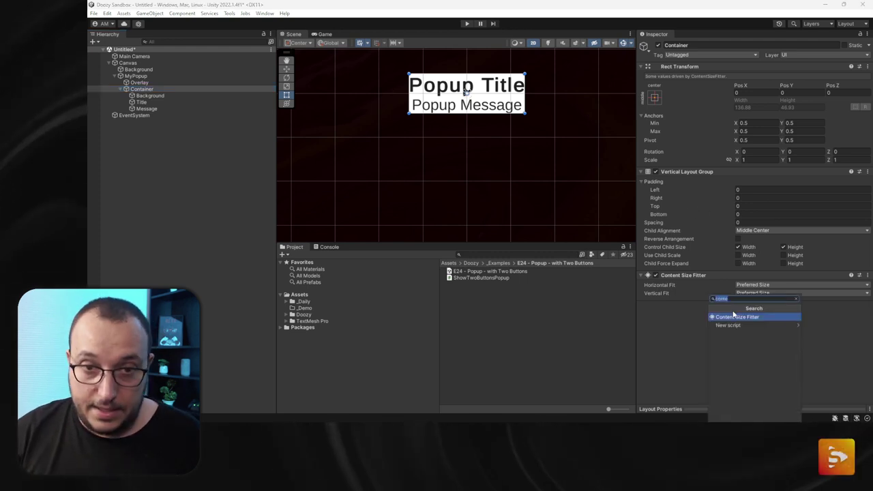
type("ele")
left_click(733, 317)
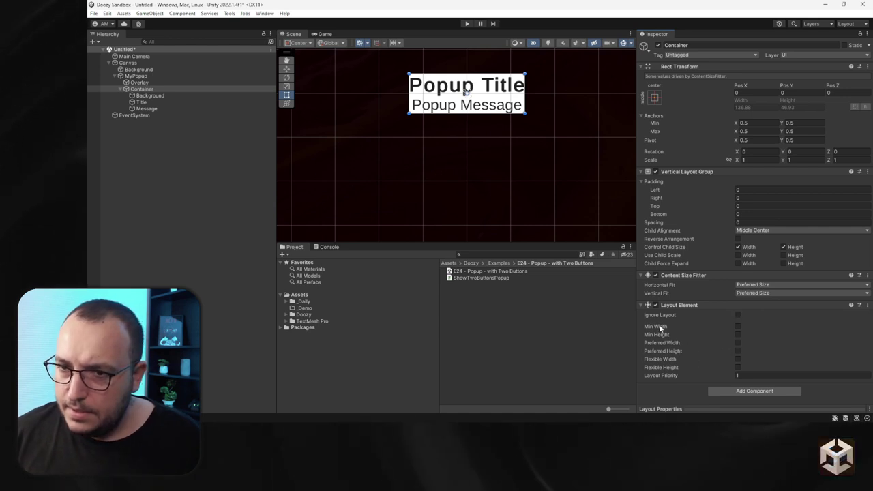
right_click(680, 304)
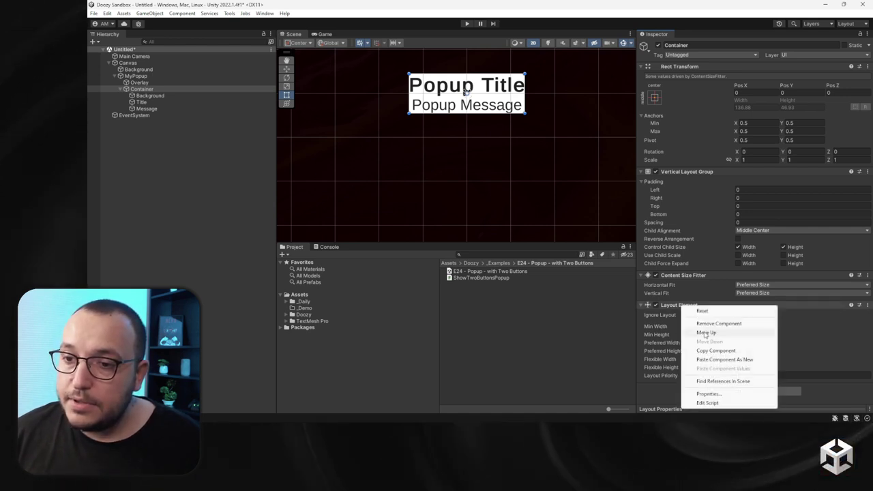
left_click(716, 323)
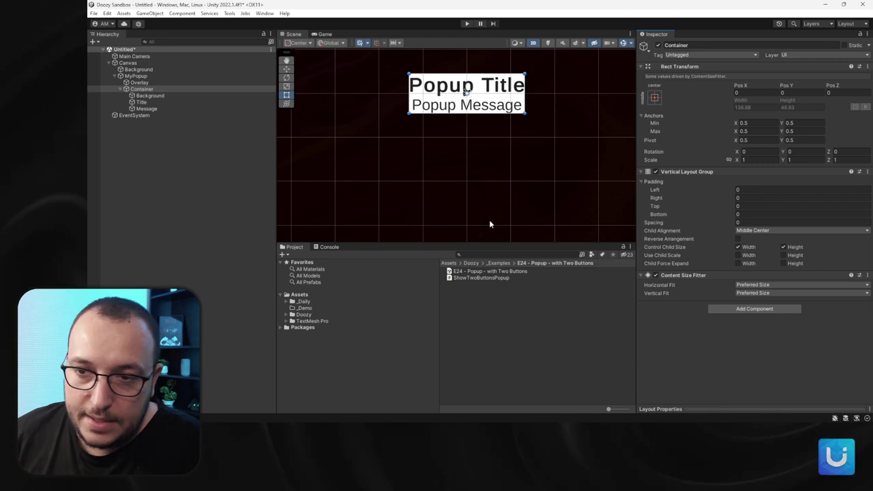
left_click(146, 108)
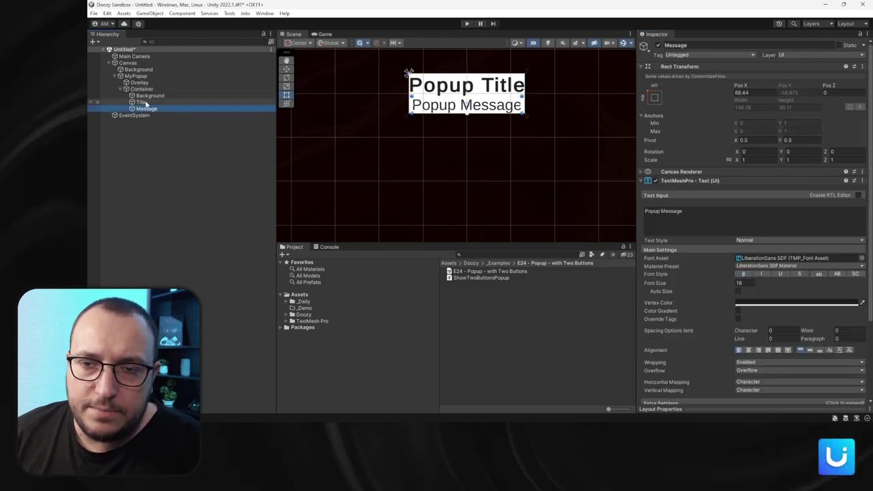
left_click(143, 102)
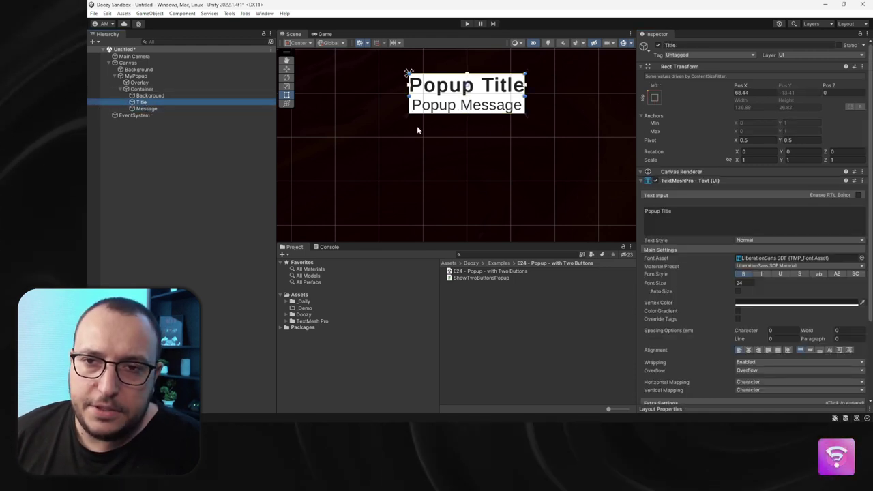
left_click(140, 89)
- Add a Simple Icon Button with a heart inside Container from the UIMenu Button Basic components
right_click(150, 88)
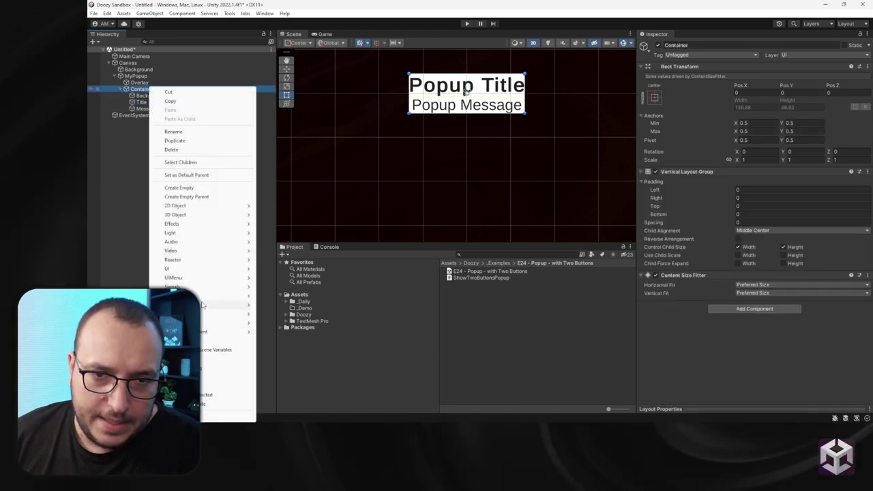
mouse_move(225, 278)
mouse_move(283, 287)
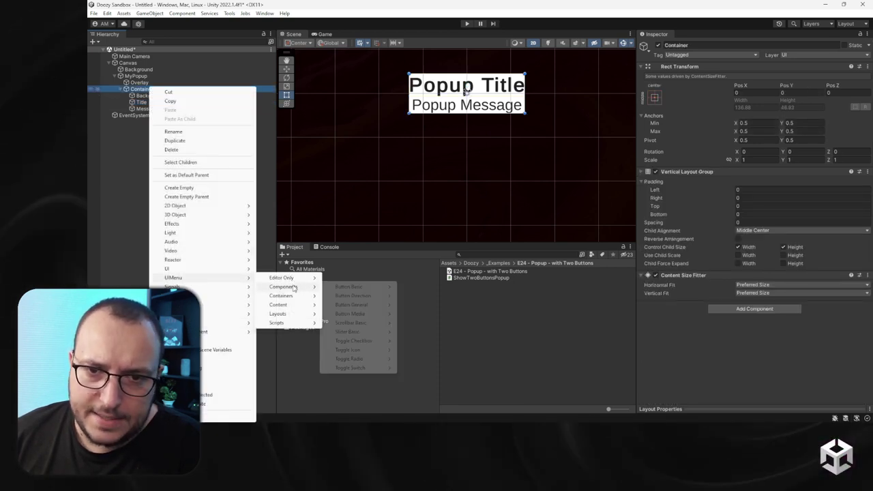
mouse_move(351, 287)
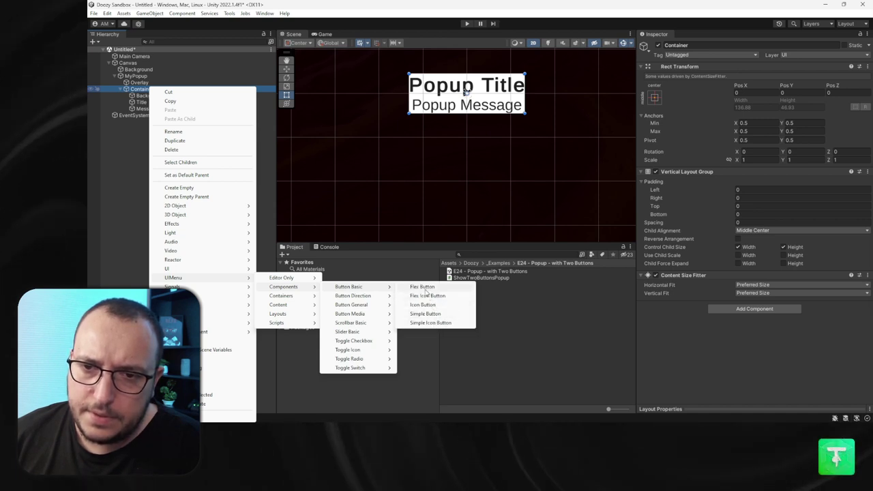
left_click(431, 322)
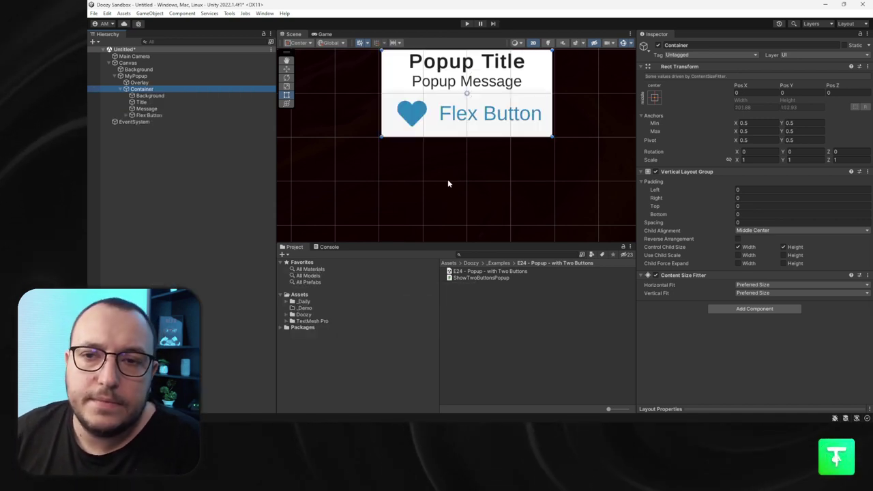
- Rename the button's Icon object to Button Icon
left_click(148, 115)
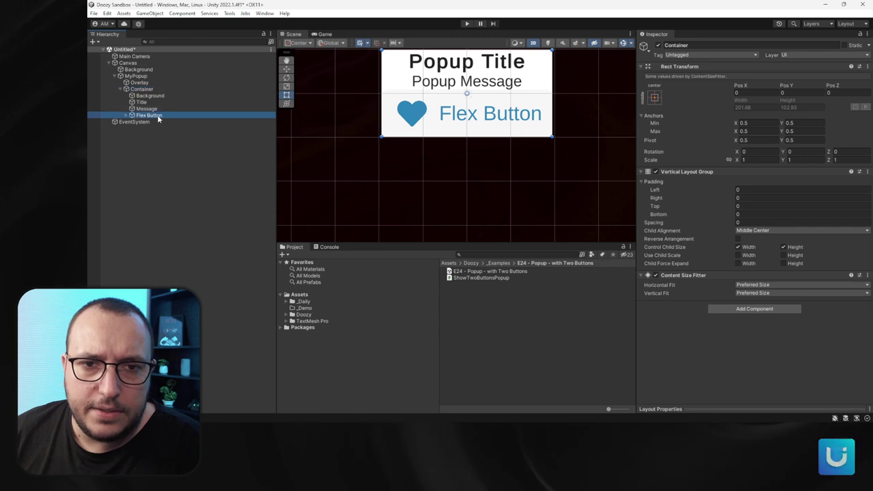
left_click(132, 115)
left_click(137, 128)
left_click(152, 135)
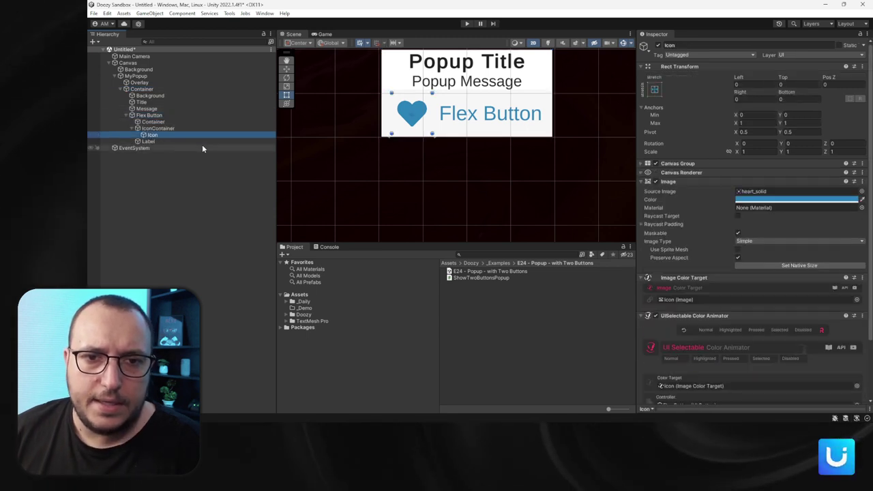
type("Butt")
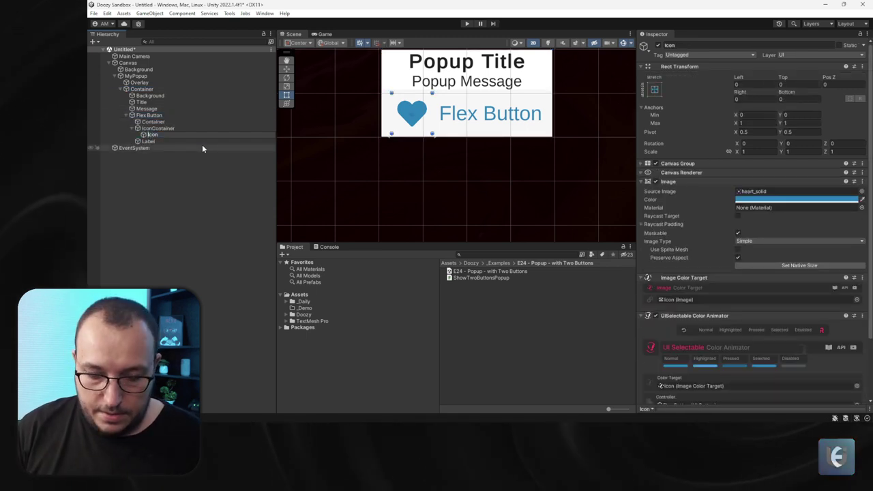
type("on")
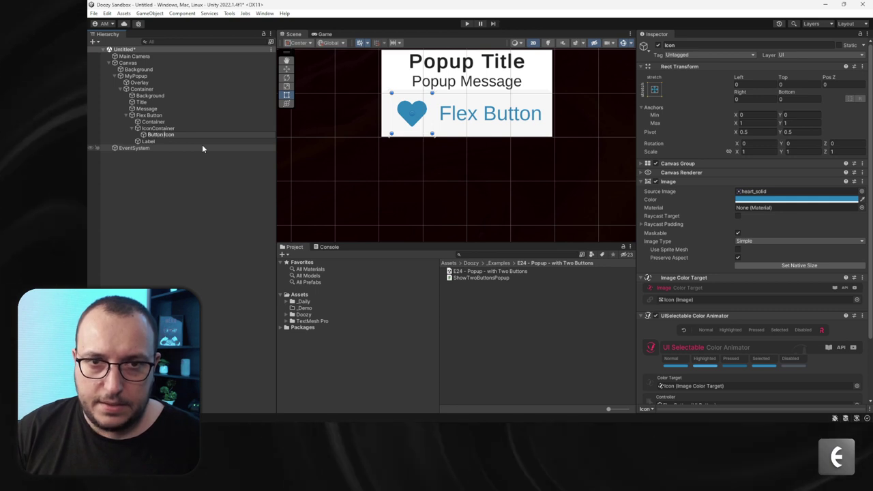
key("Return")
- Rename Label to Button Label and the Flex Button itself to Button
left_click(213, 142)
key("F2")
key("Home")
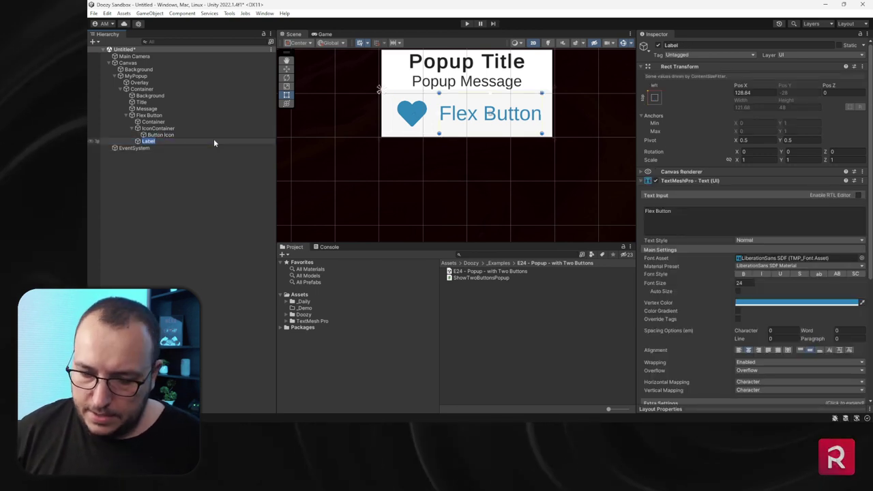
type("Button")
key("Return")
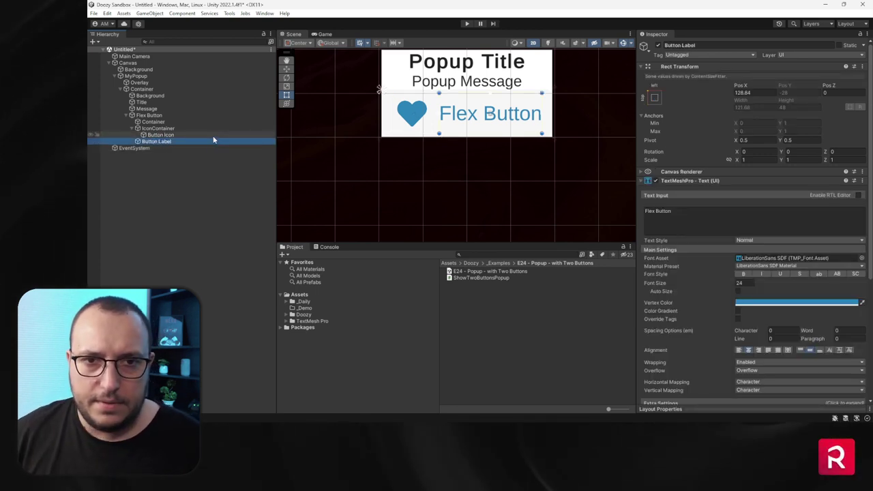
key("Left")
key("F2")
type("Button")
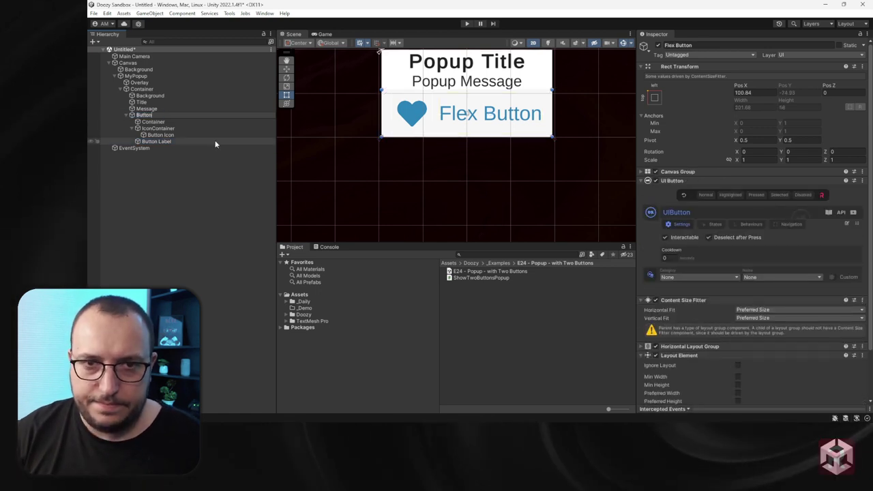
key("Return")
- Change the Button Label text to 'Popup Button' at font size 16
left_click(156, 141)
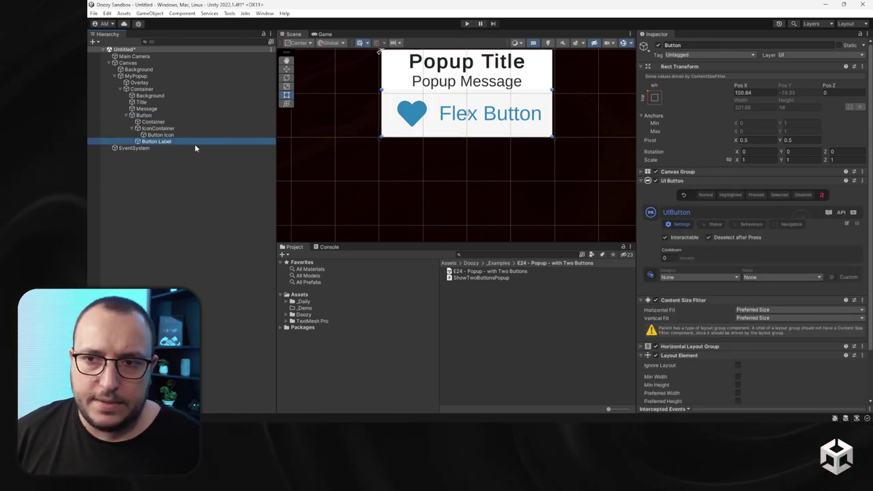
left_click(678, 212)
type("Popup Button")
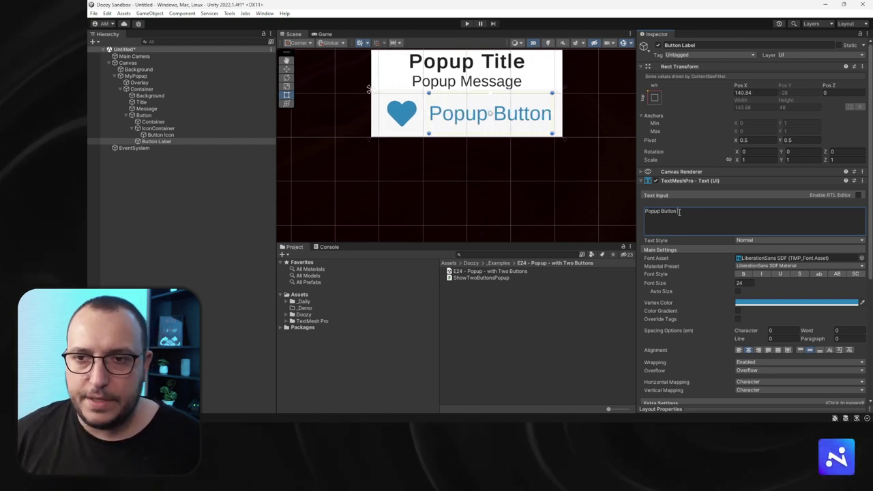
scroll(470, 140, "down", 2)
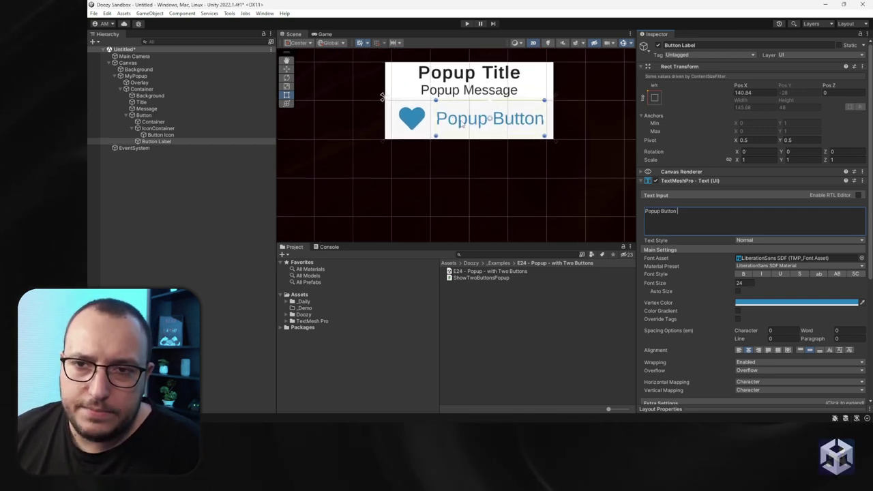
scroll(422, 102, "down", 5)
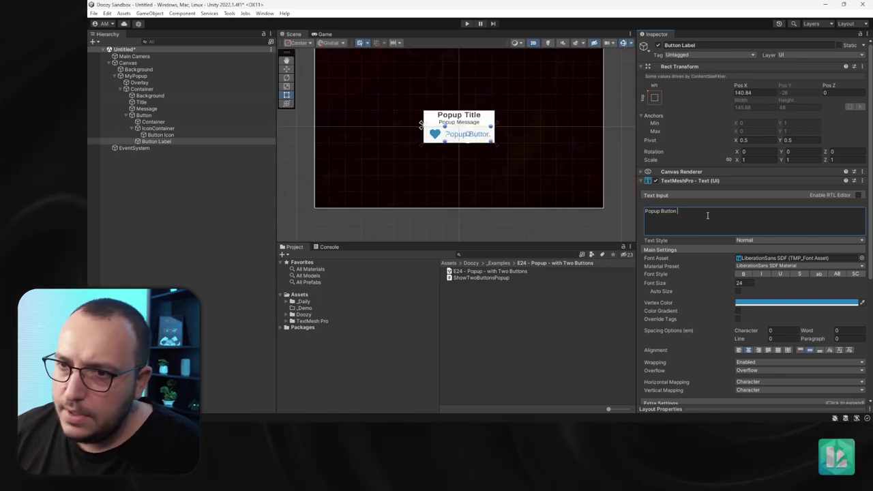
left_click(750, 282)
type("16")
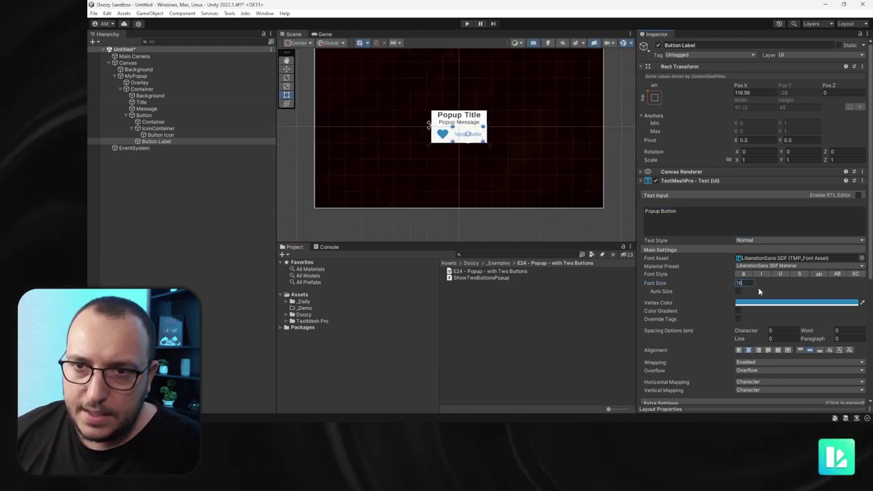
- Set IconContainer's Layout Element preferred size to 24 by 24
left_click(157, 129)
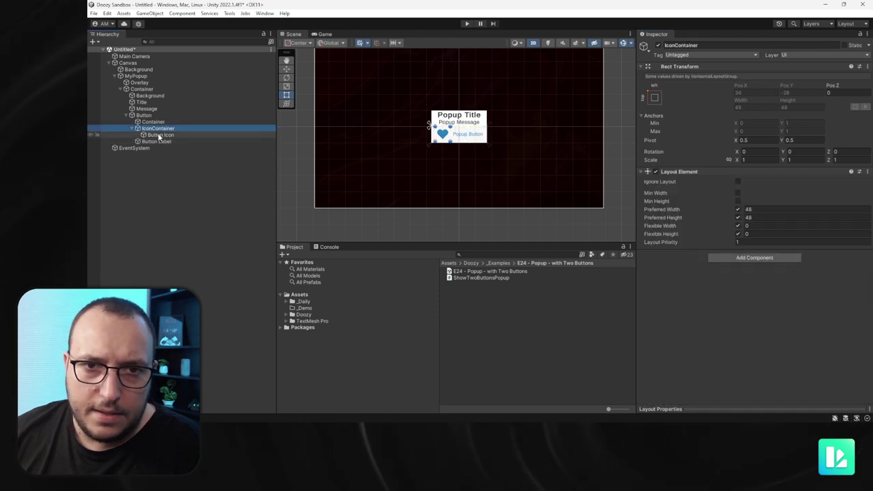
left_click(771, 210)
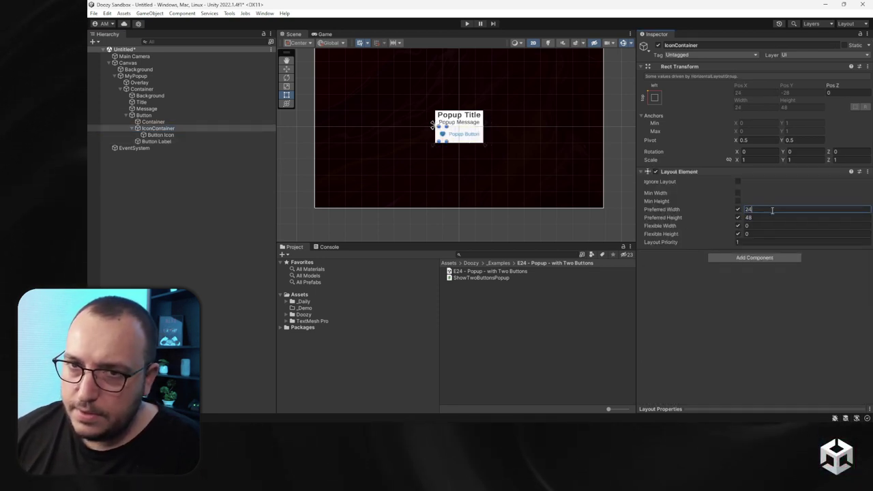
type("24")
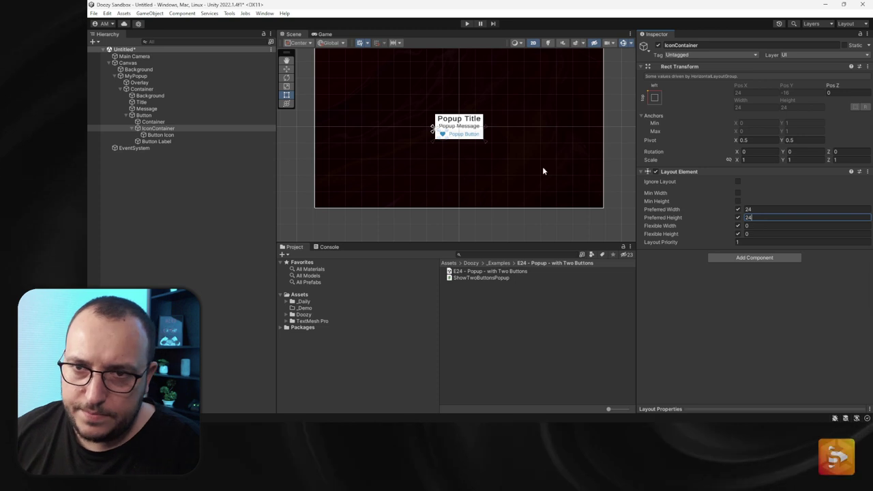
scroll(542, 166, "up", 3)
scroll(425, 119, "up", 2)
- Tint the Button's Container image colour dark navy 031722
left_click(414, 144)
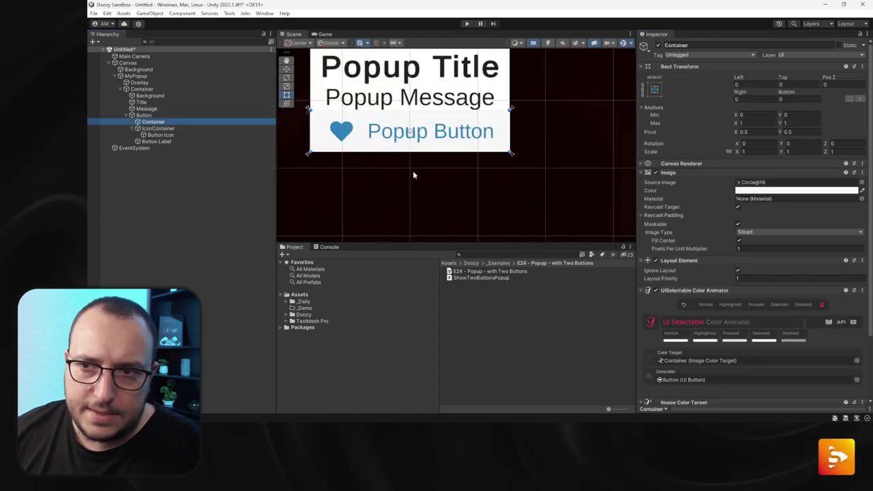
left_click(775, 190)
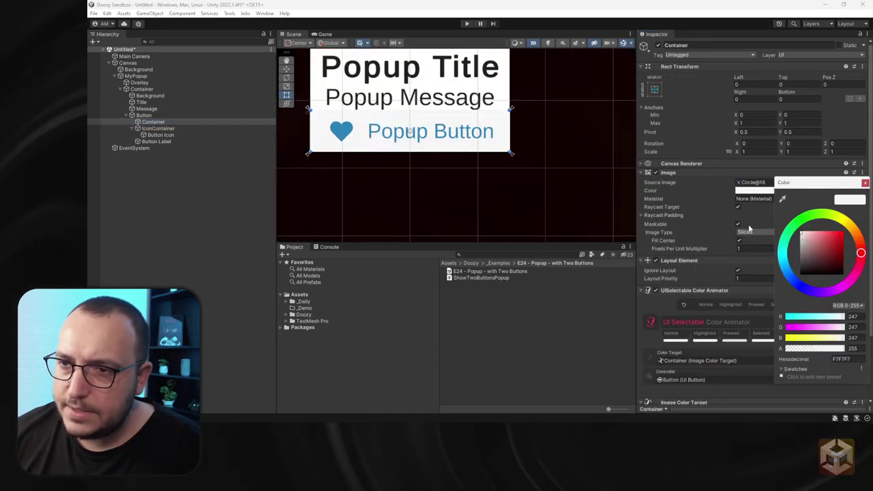
left_click(782, 198)
left_click(340, 130)
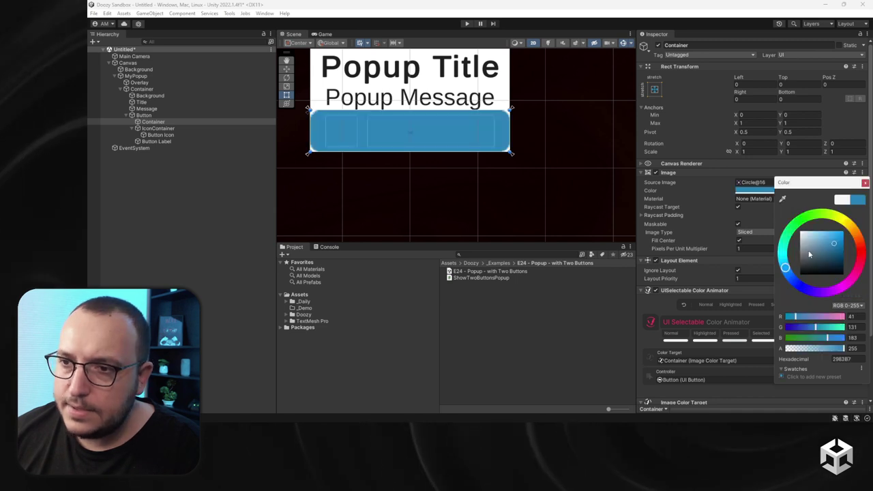
left_click_drag(836, 246, 841, 272)
left_click(864, 183)
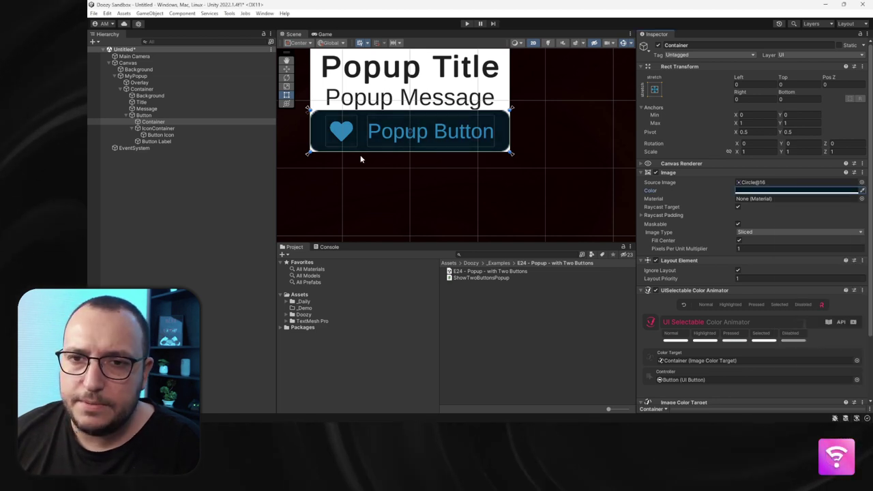
scroll(366, 148, "down", 4)
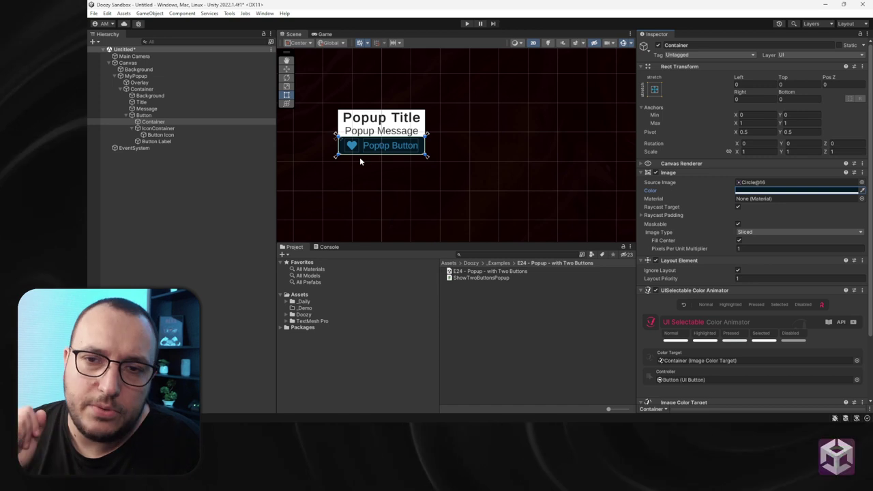
scroll(359, 156, "up", 3)
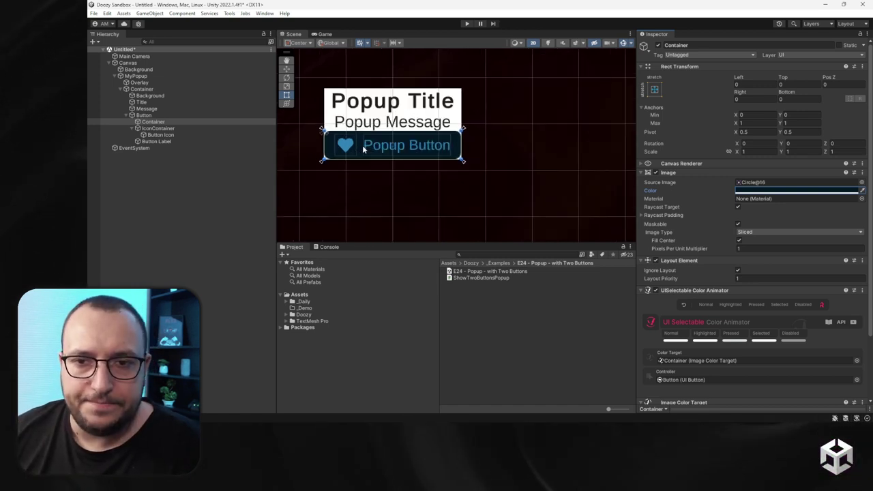
- In Container's Vertical Layout Group, set padding left/right 16, top/bottom 8, and spacing 8
left_click(145, 89)
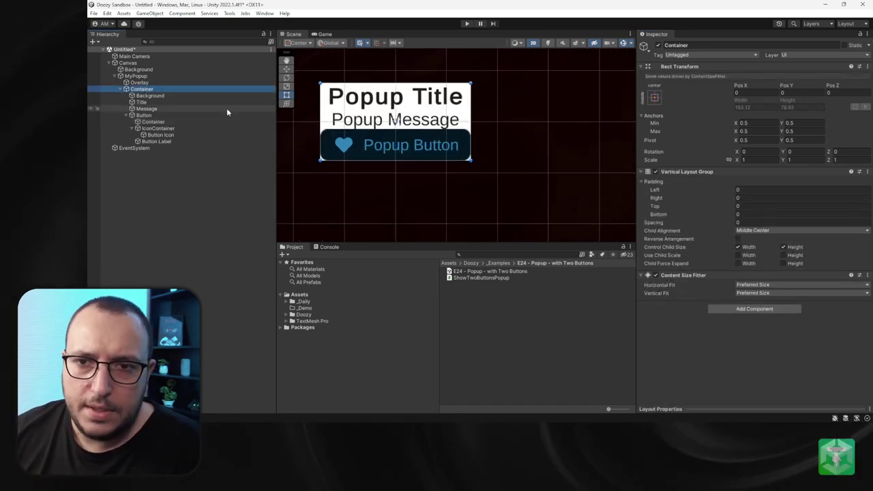
left_click(748, 190)
type("16")
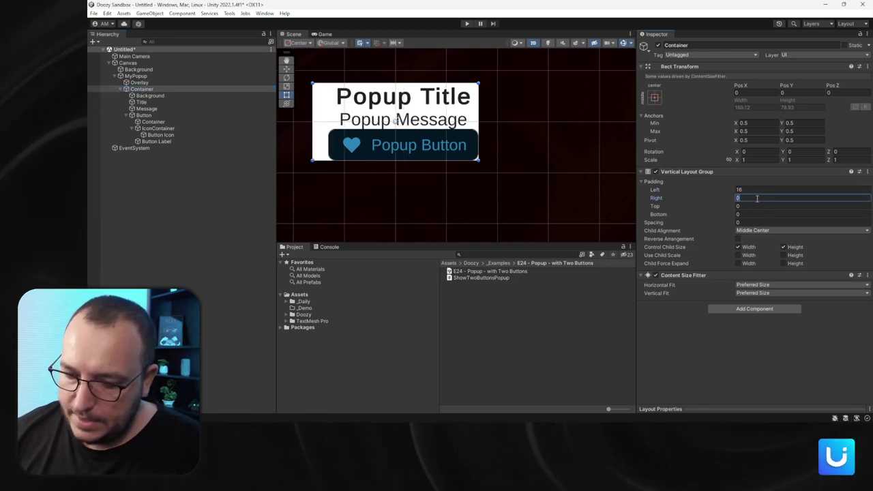
type("16")
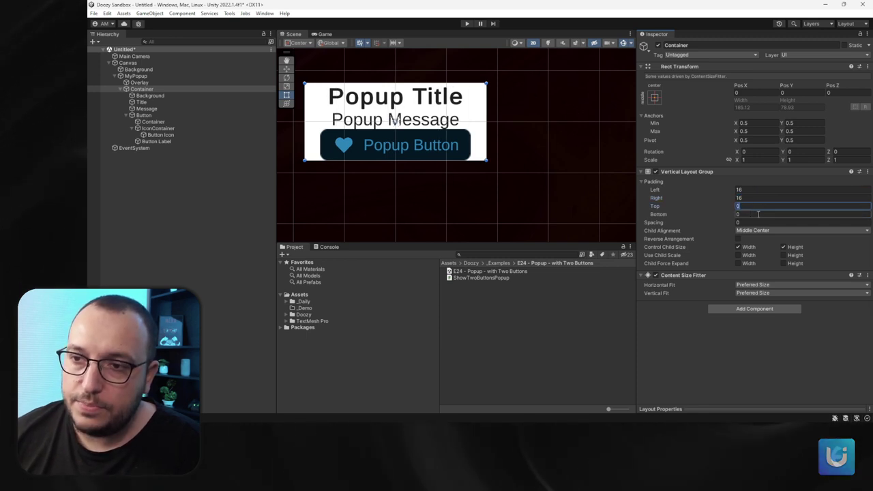
type("16")
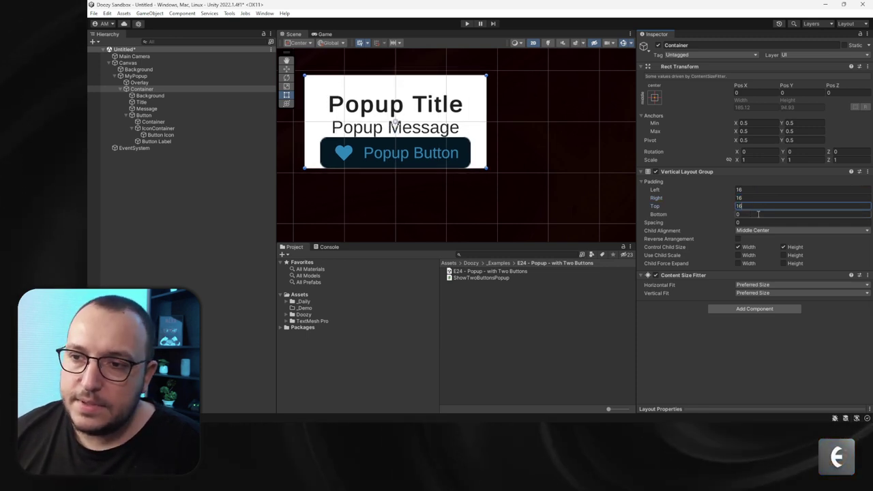
key("BackSpace")
key("BackSpace")
type("8")
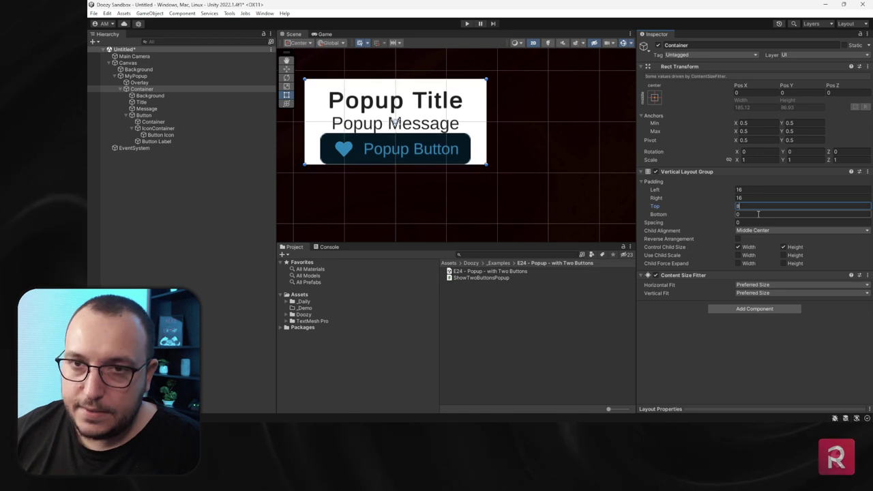
left_click(745, 215)
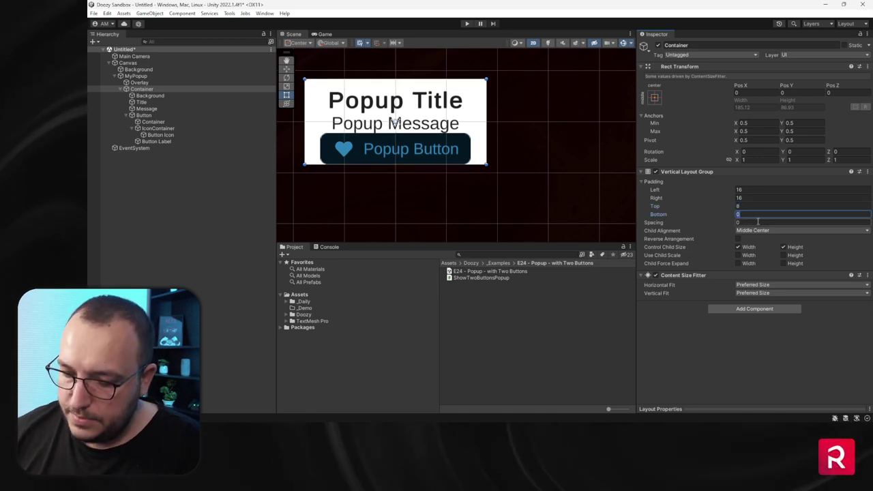
type("8")
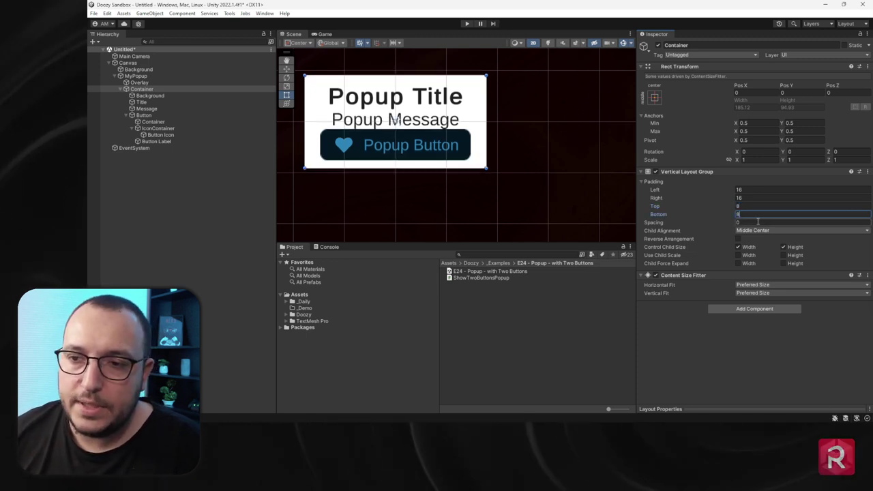
left_click(750, 222)
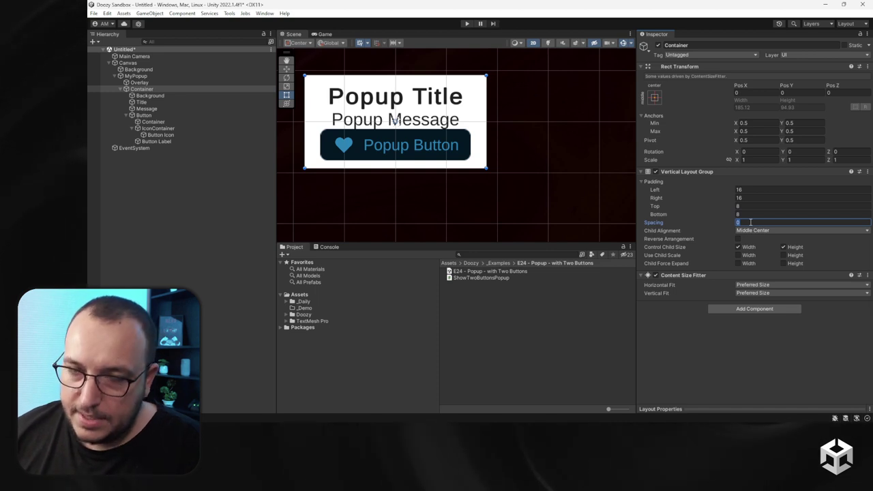
type("8")
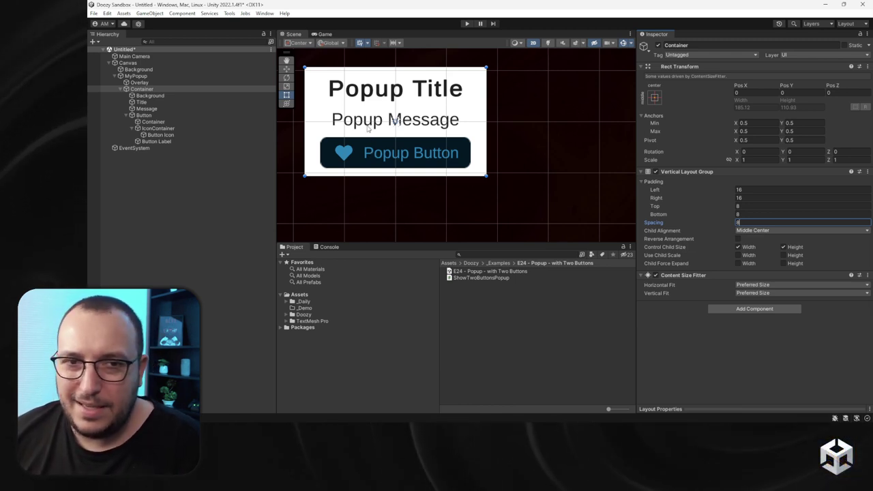
left_click(133, 115)
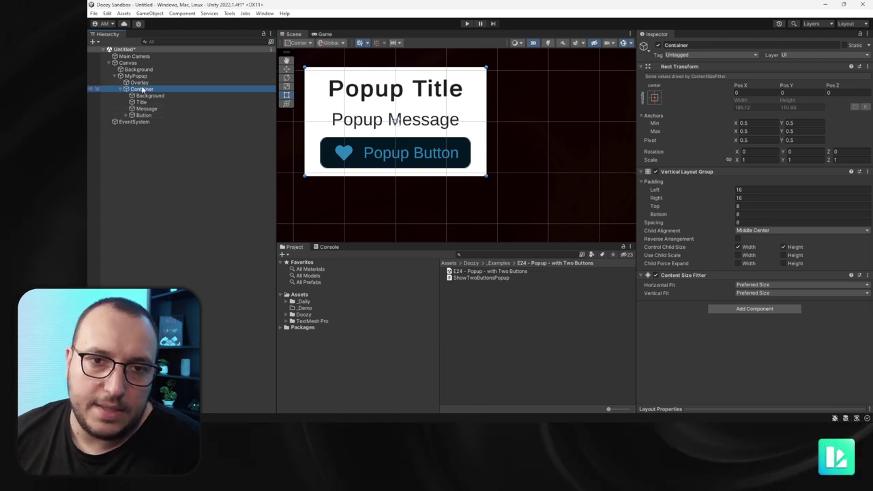
- Create an empty child of Container between Message and Button and name it Space
right_click(141, 89)
left_click(183, 188)
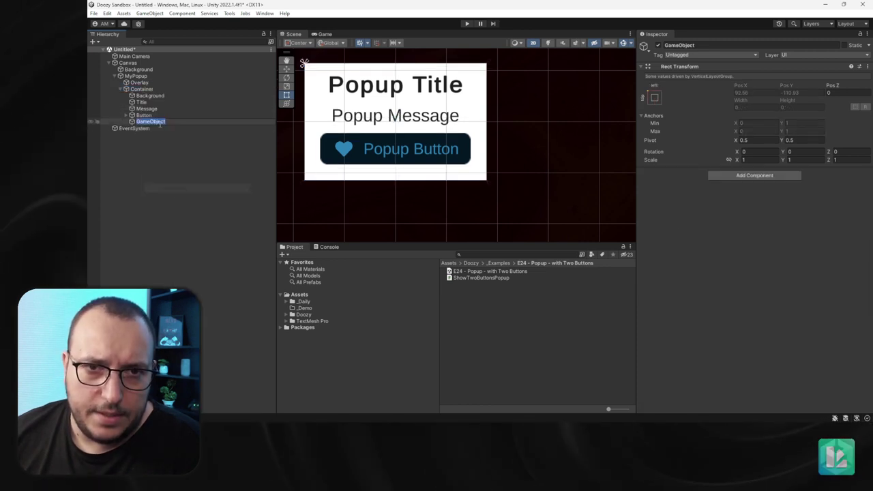
left_click_drag(160, 122, 156, 115)
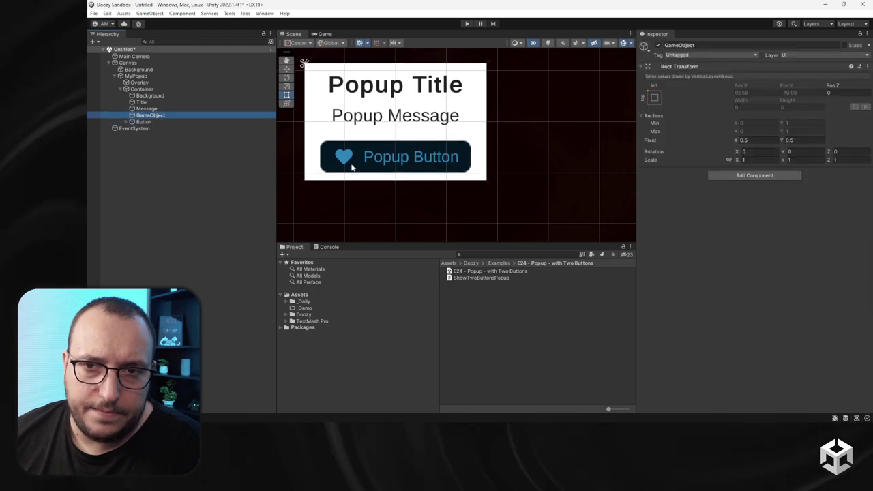
key("F2")
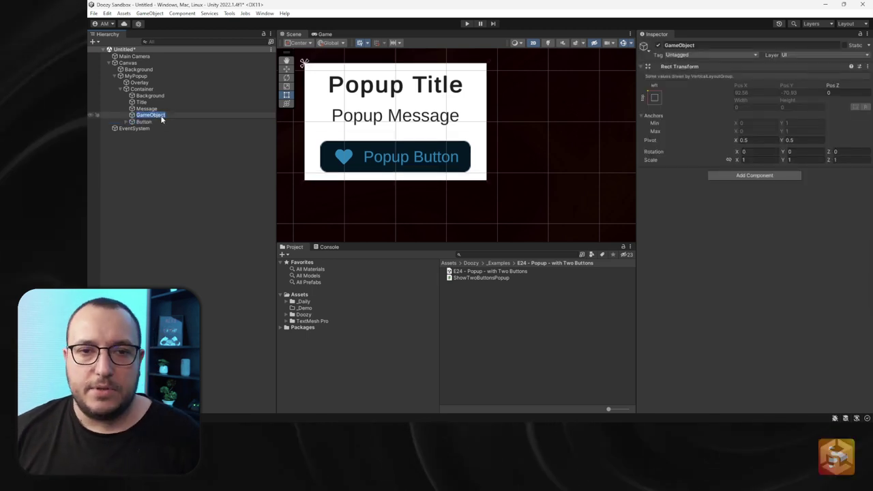
type("Space")
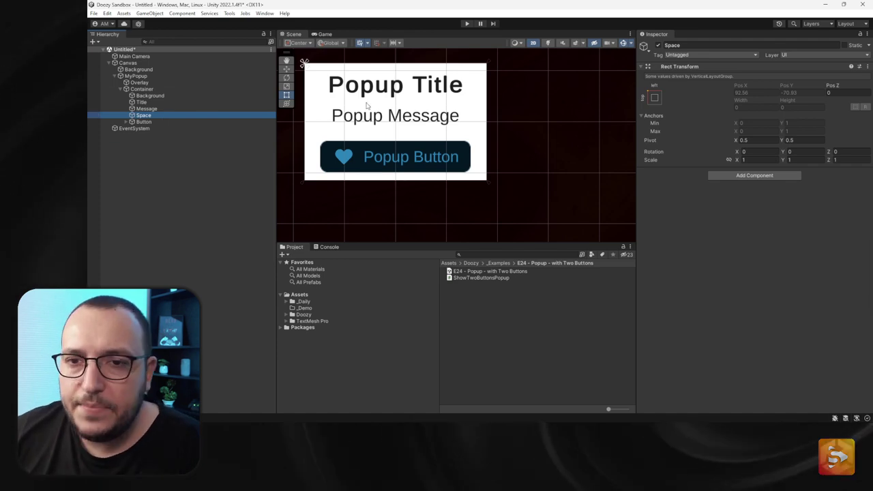
scroll(369, 136, "up", 5)
scroll(369, 133, "down", 6)
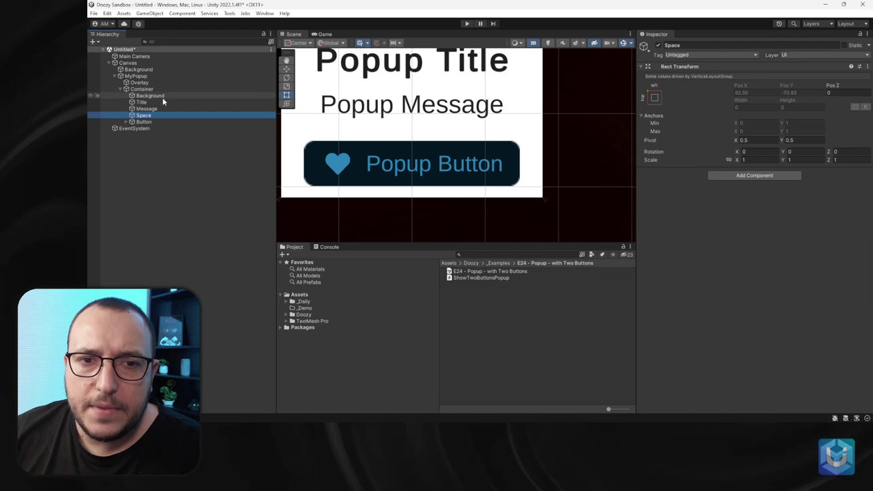
- Deactivate the white Background panel, leaving Space active
left_click(151, 96)
left_click(657, 45)
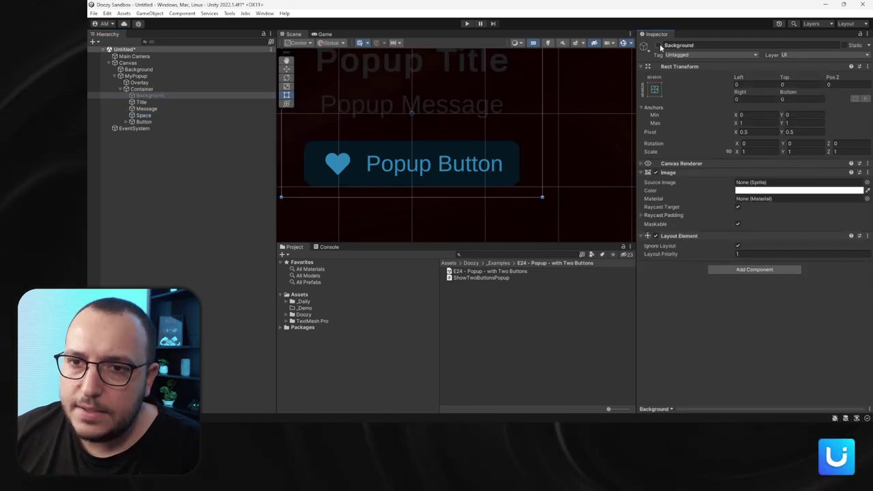
left_click(161, 115)
scroll(372, 115, "up", 8)
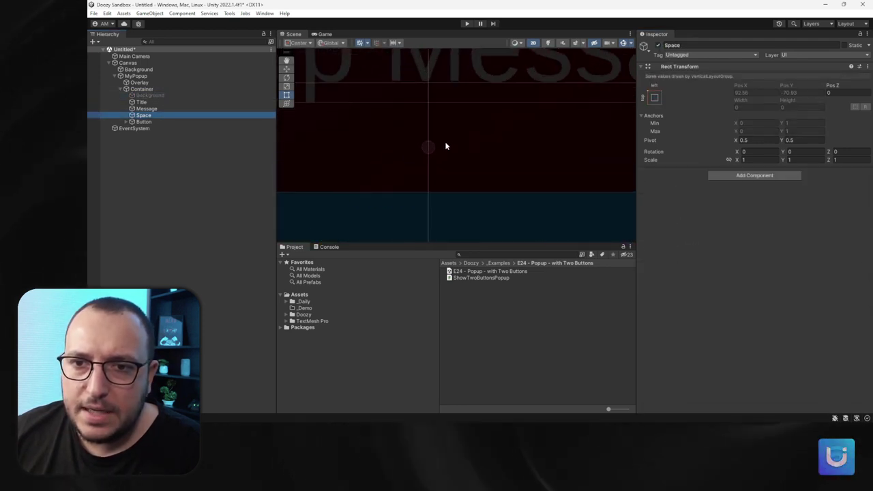
scroll(433, 150, "up", 3)
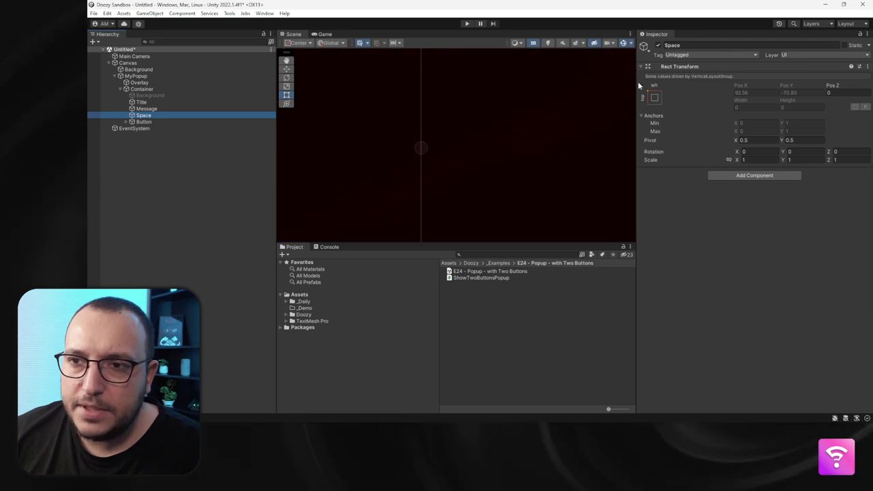
scroll(452, 115, "down", 8)
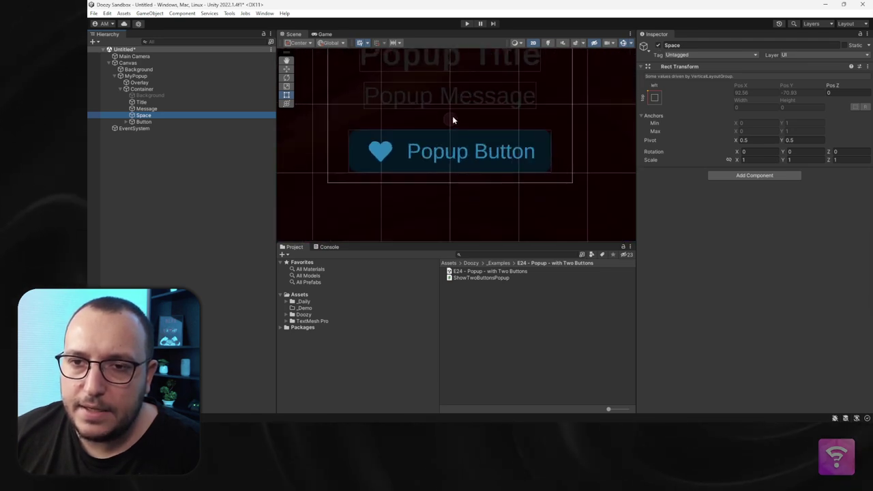
left_click(658, 46)
left_click(658, 45)
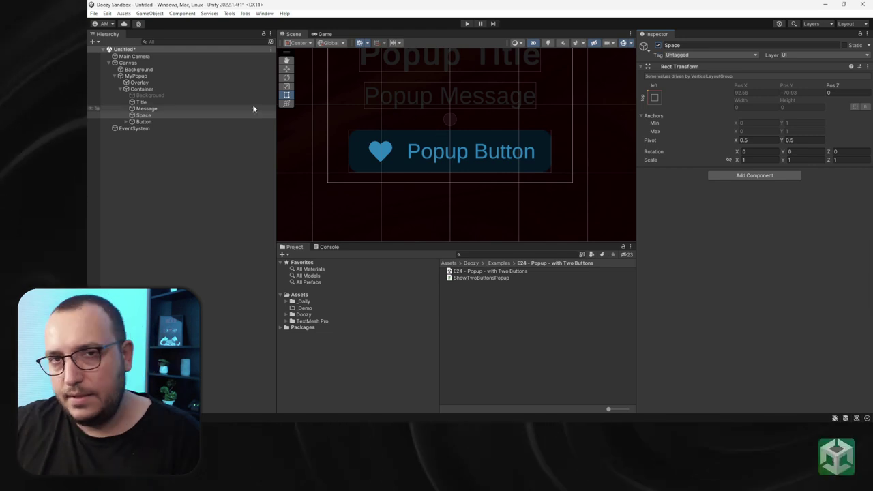
- Add a Layout Element to Space with Preferred Height 8 and no preferred width
left_click(714, 179)
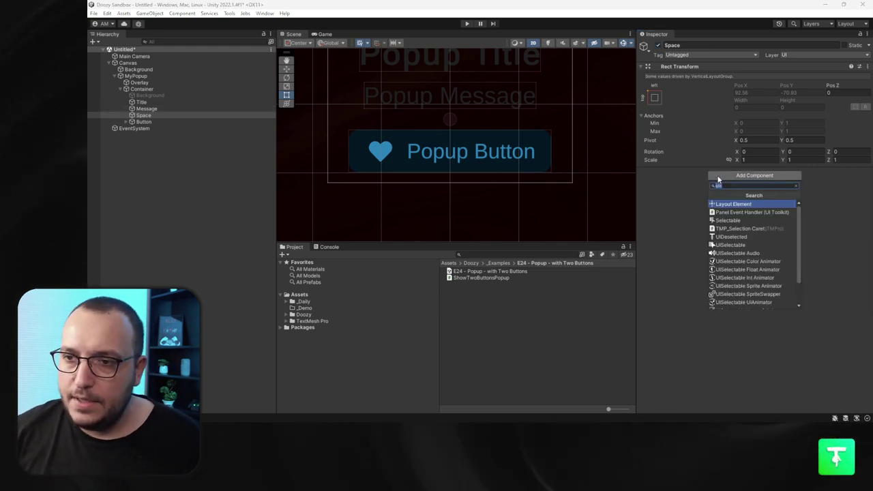
key("Return")
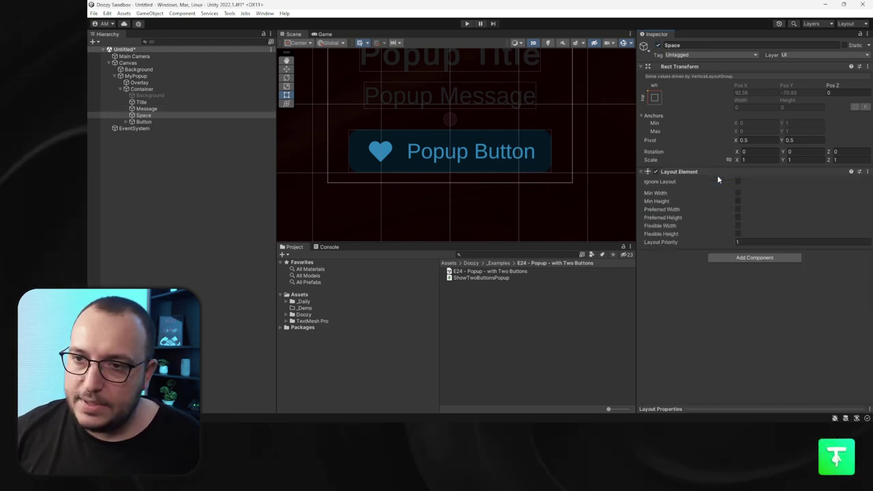
left_click(736, 218)
left_click(754, 217)
type("1")
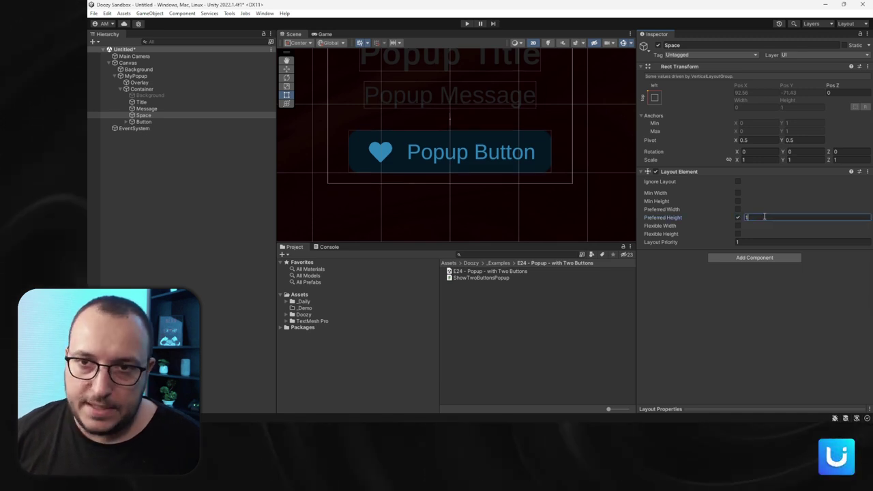
type("0")
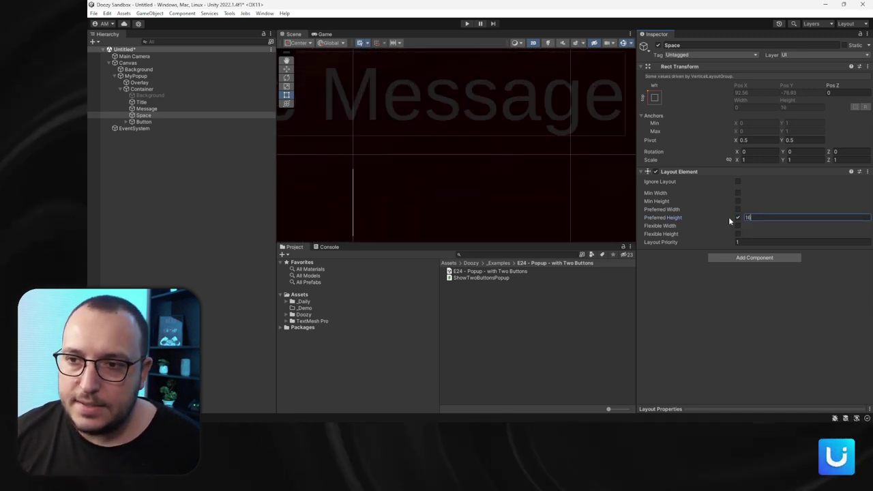
left_click(737, 209)
left_click_drag(745, 212, 797, 218)
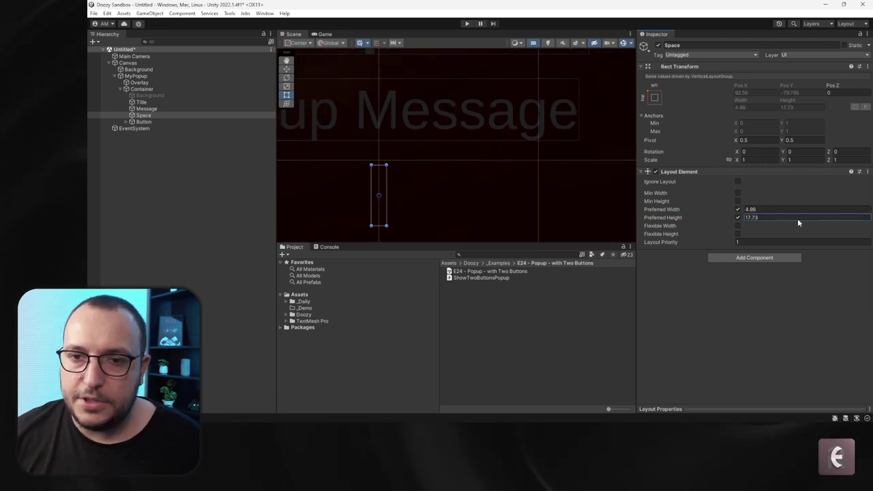
scroll(560, 193, "down", 4)
middle_click_drag(461, 195, 496, 138)
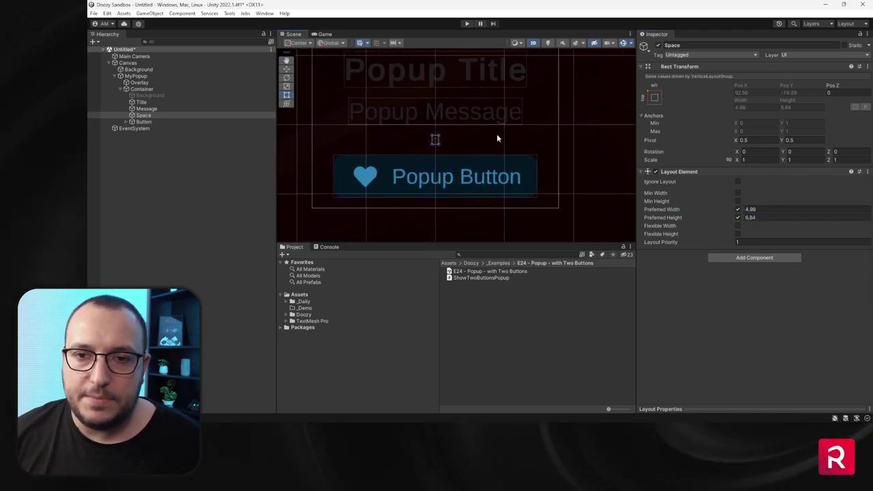
left_click(765, 210)
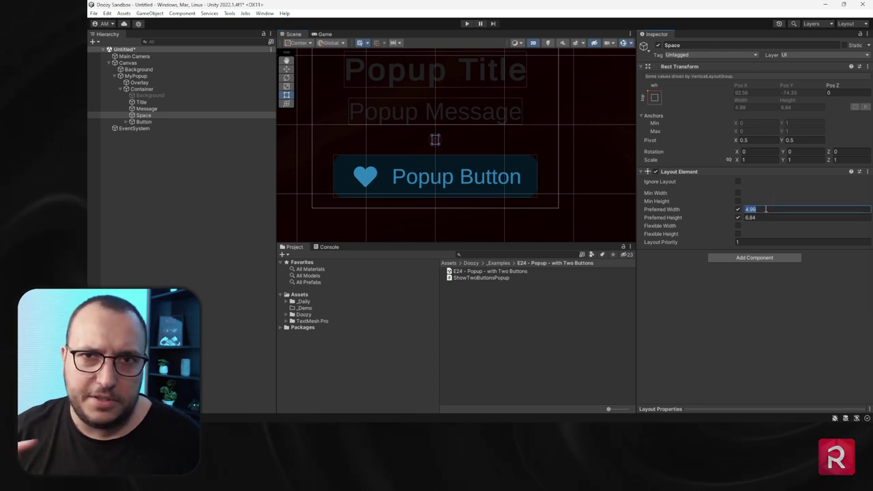
left_click(737, 210)
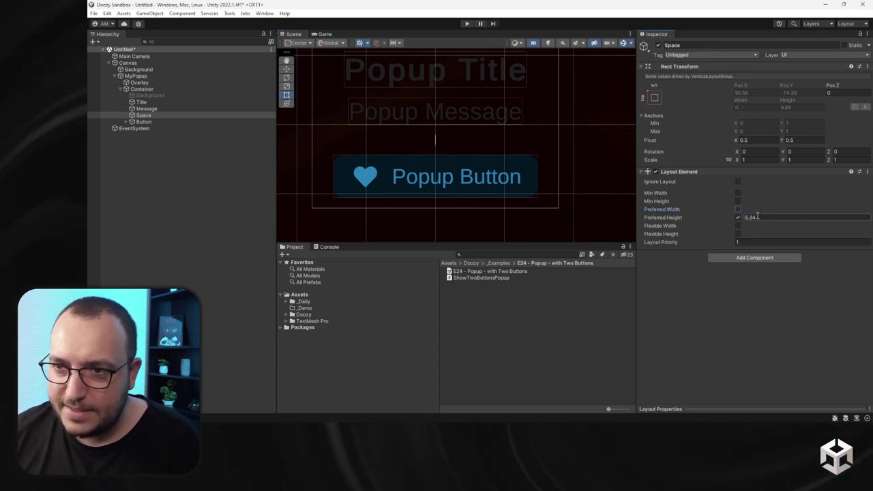
type("8")
scroll(426, 162, "down", 3)
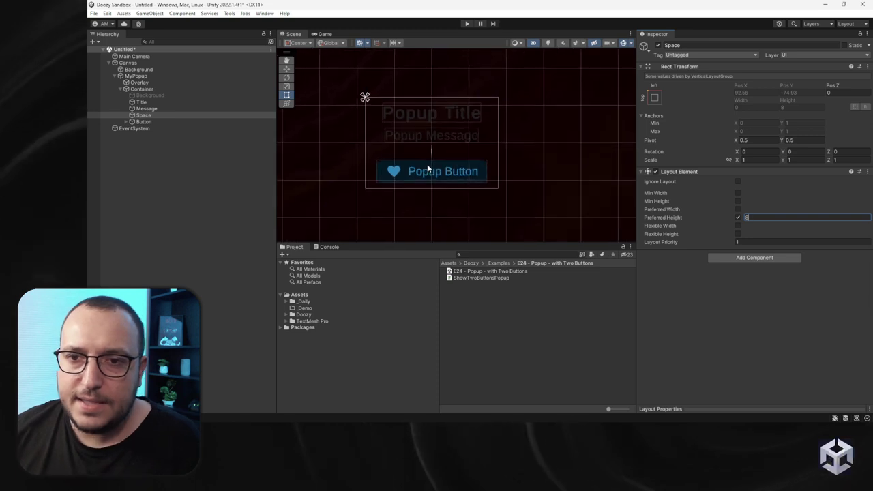
- Reactivate the white Background panel and frame the Container
left_click(162, 96)
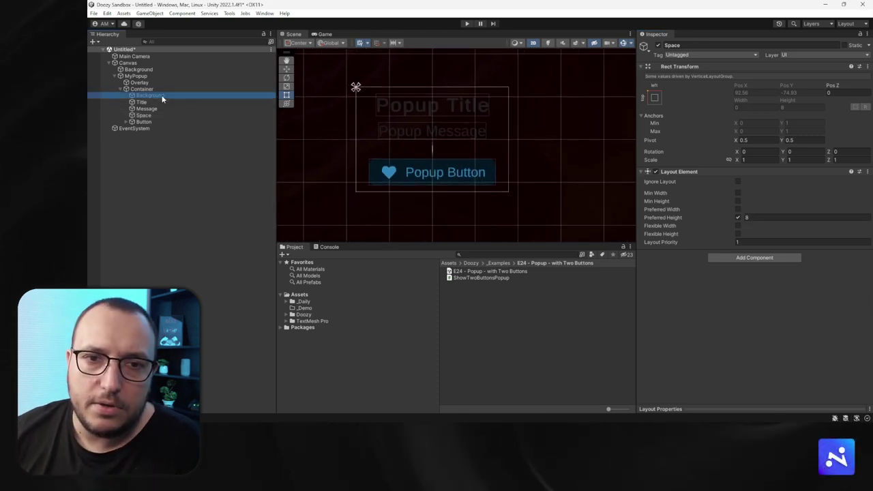
left_click(659, 45)
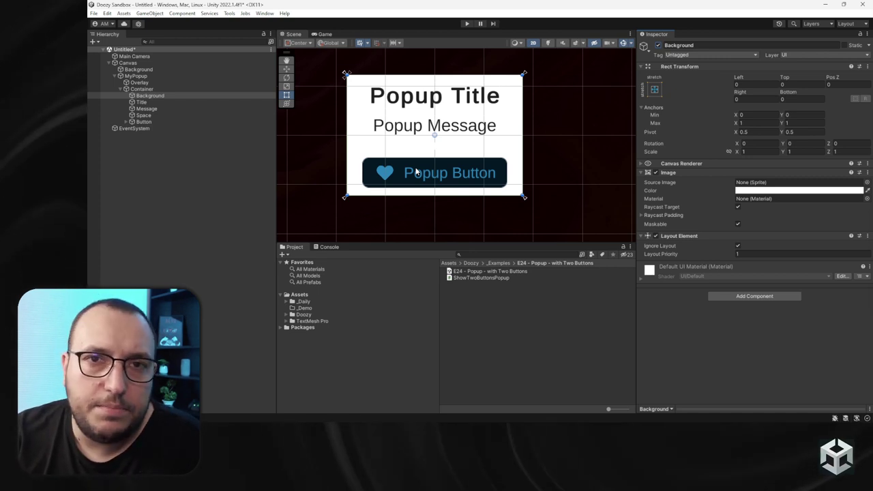
double_click(142, 88)
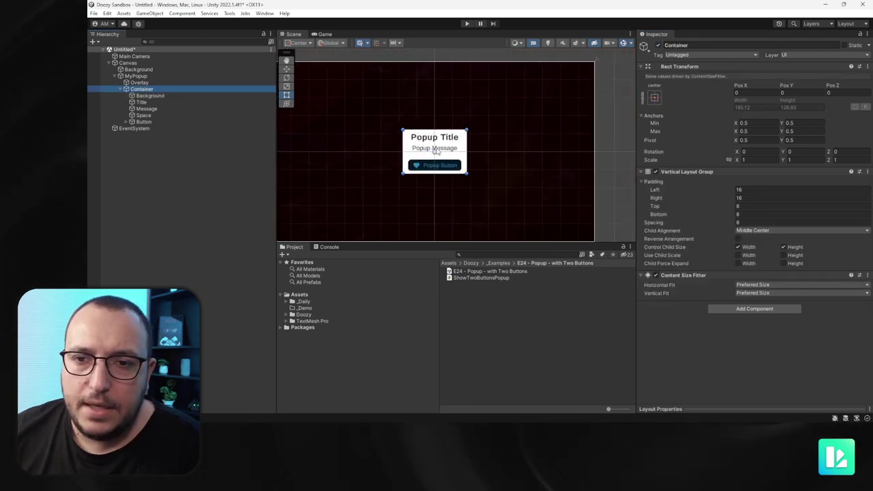
scroll(433, 156, "up", 5)
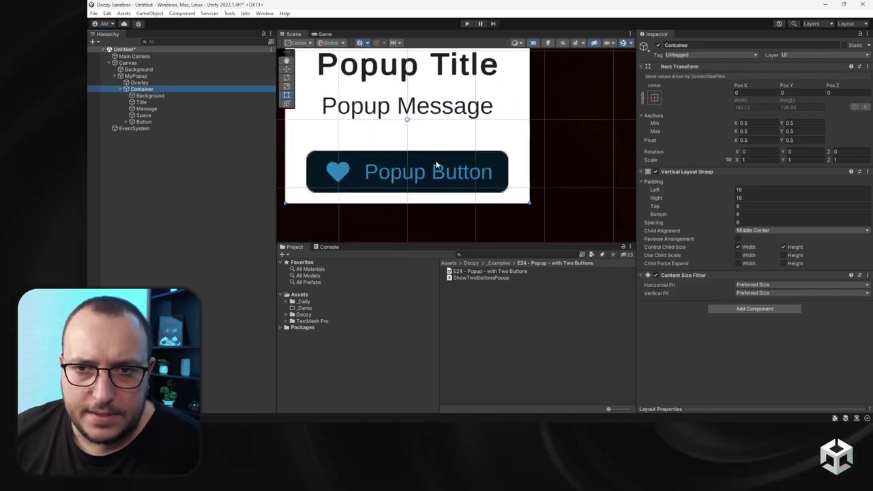
- Make the Button Icon's heart and the Button Label text white using the eyedropper
left_click(144, 121)
left_click(124, 121)
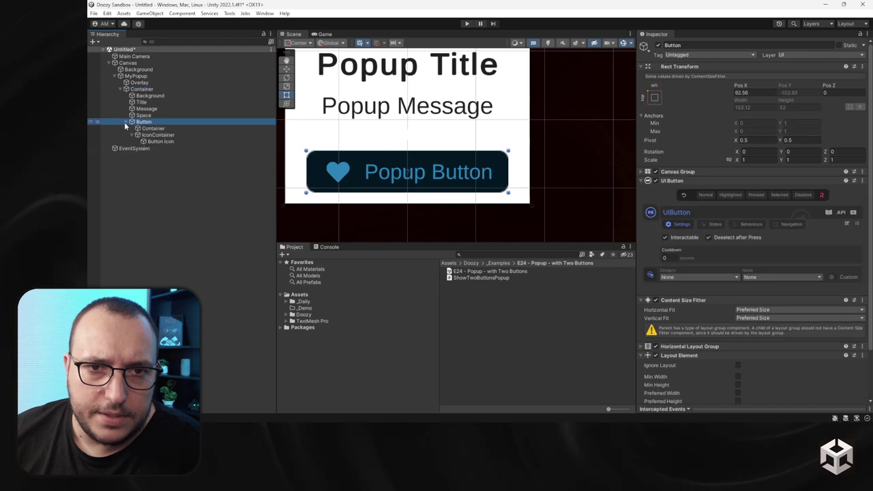
left_click(153, 141)
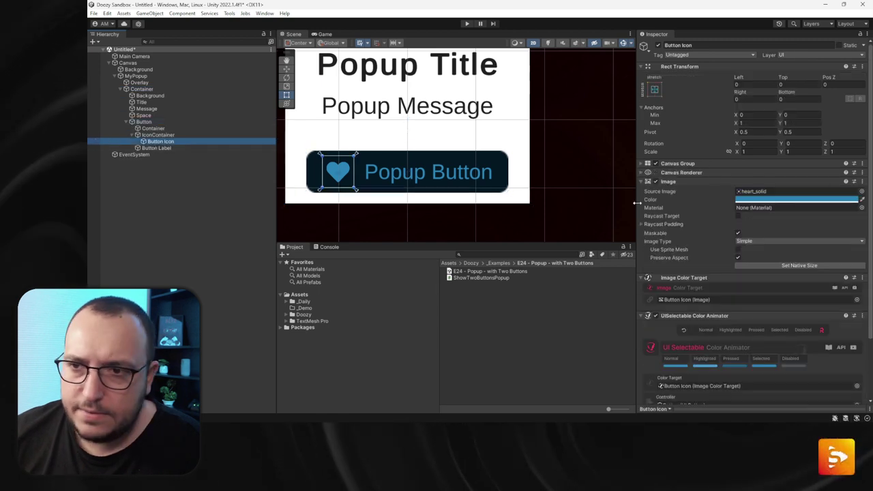
left_click(862, 199)
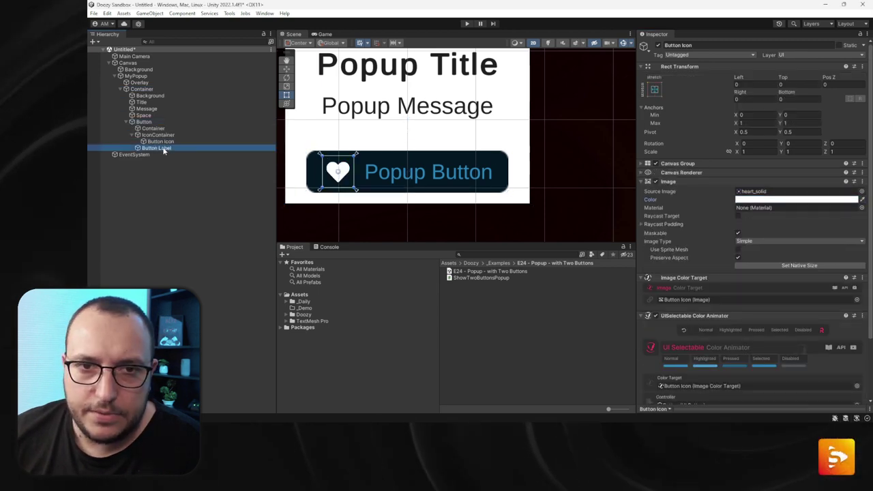
left_click(161, 148)
left_click(862, 302)
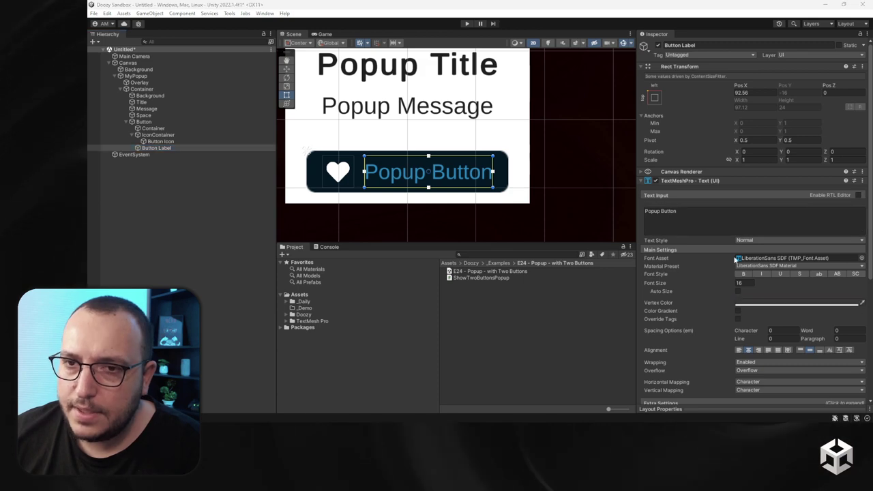
left_click(446, 132)
scroll(443, 157, "down", 3)
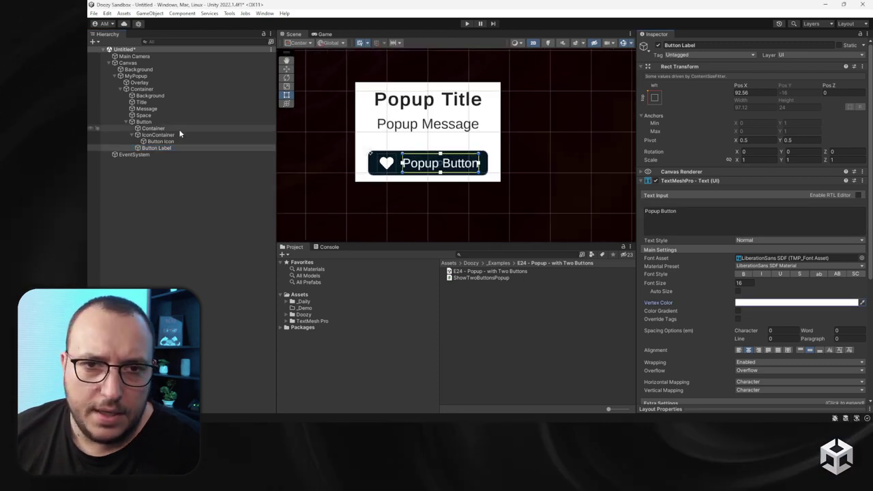
- Tint both Title and Message text with the dark button colour via the eyedropper
left_click(151, 101)
left_click(146, 109, "ctrl")
key("f")
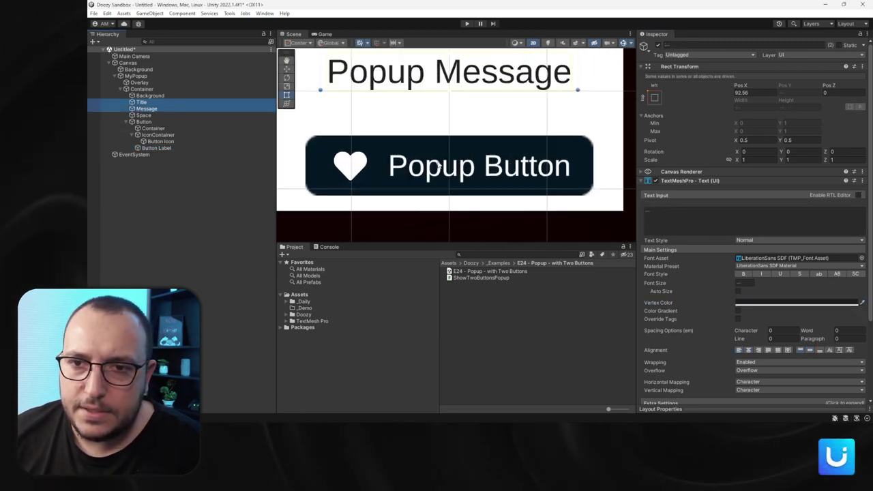
left_click(862, 302)
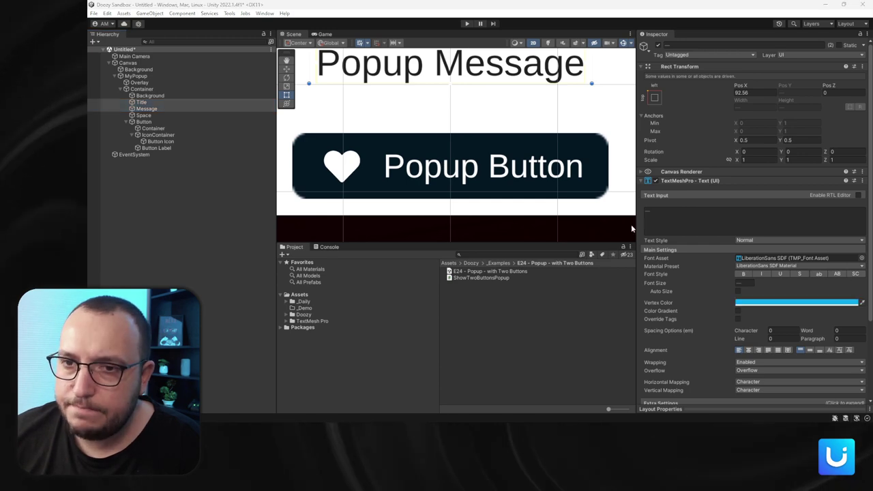
scroll(477, 155, "down", 3)
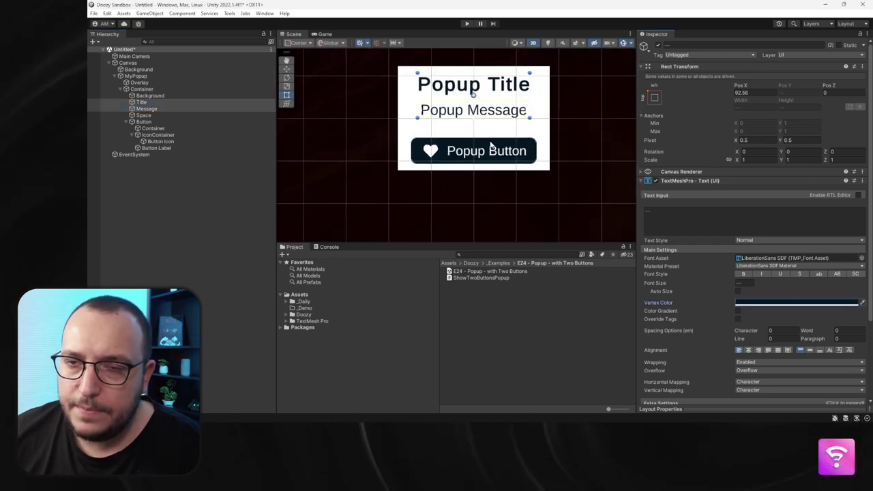
scroll(291, 167, "down", 2)
left_click(289, 169)
- Set the Background's Source Image to the 'Circle @ 32x32 - Clean' sprite
scroll(449, 135, "up", 2)
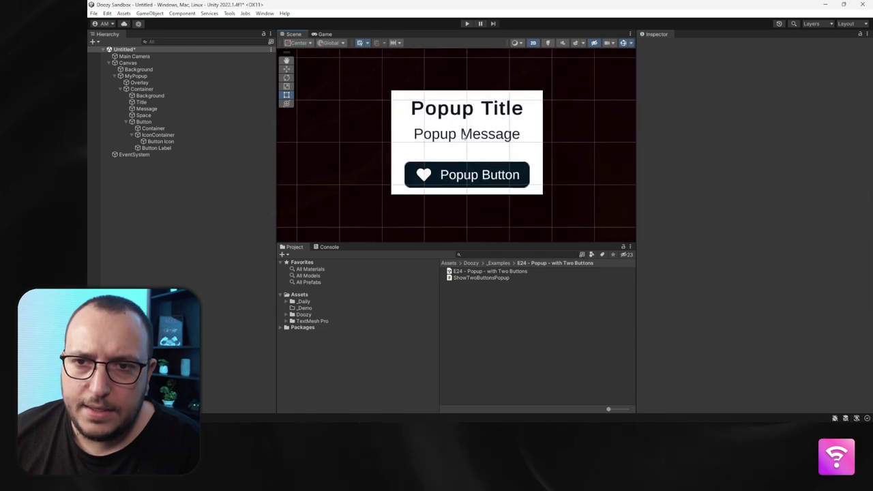
left_click(150, 95)
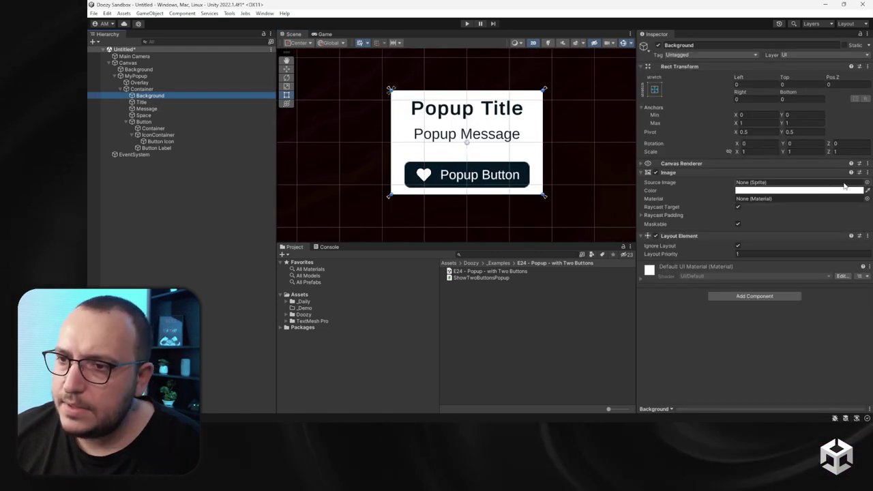
left_click(867, 182)
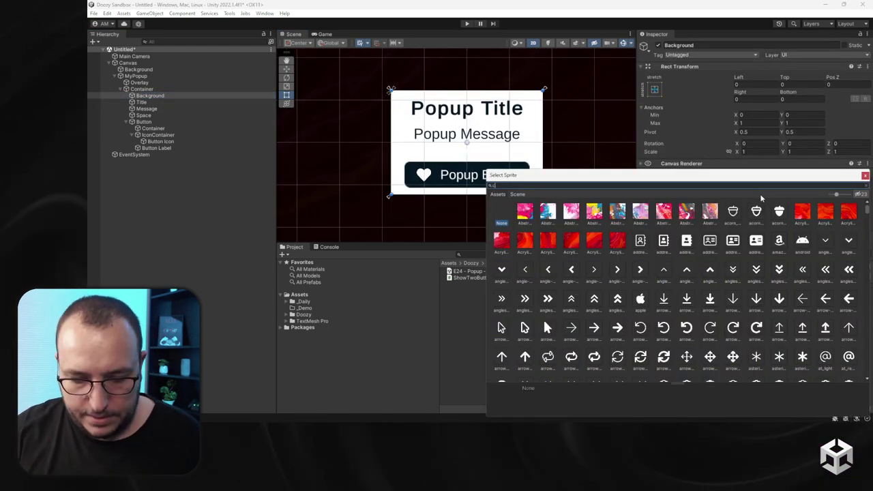
type("circle")
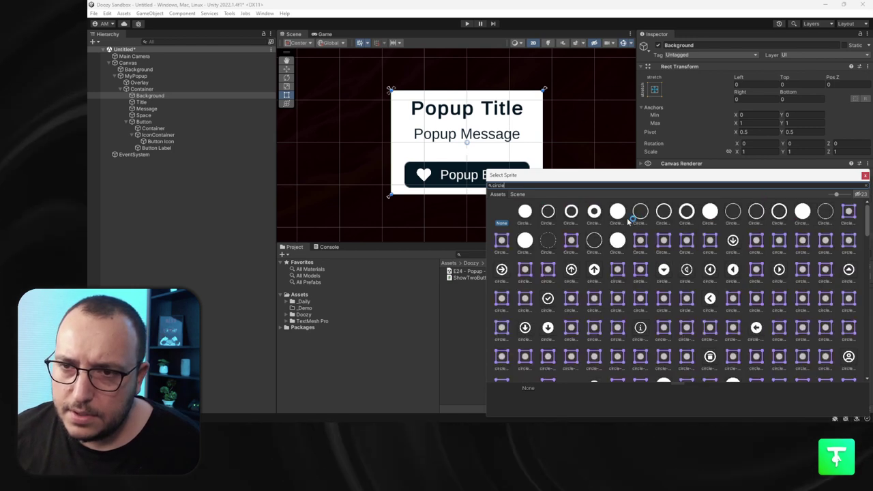
left_click(525, 212)
double_click(524, 212)
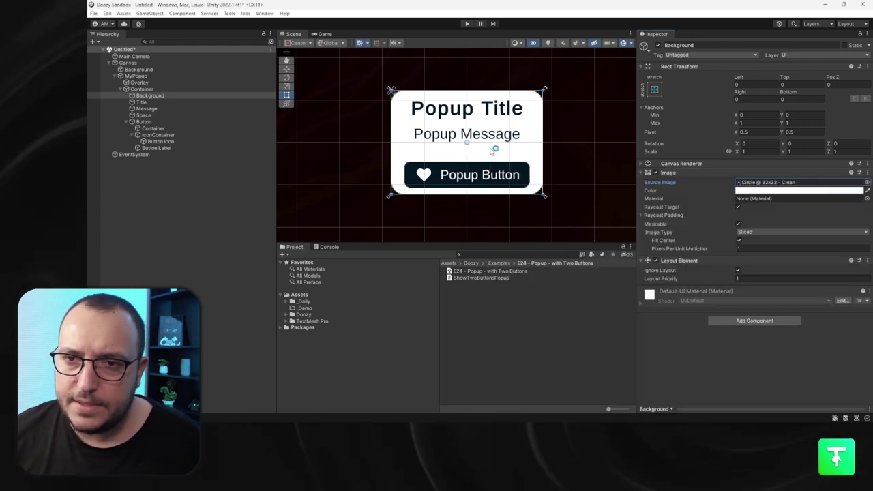
- Select the MyPopup object in the Hierarchy
left_click(544, 153)
scroll(491, 162, "down", 3)
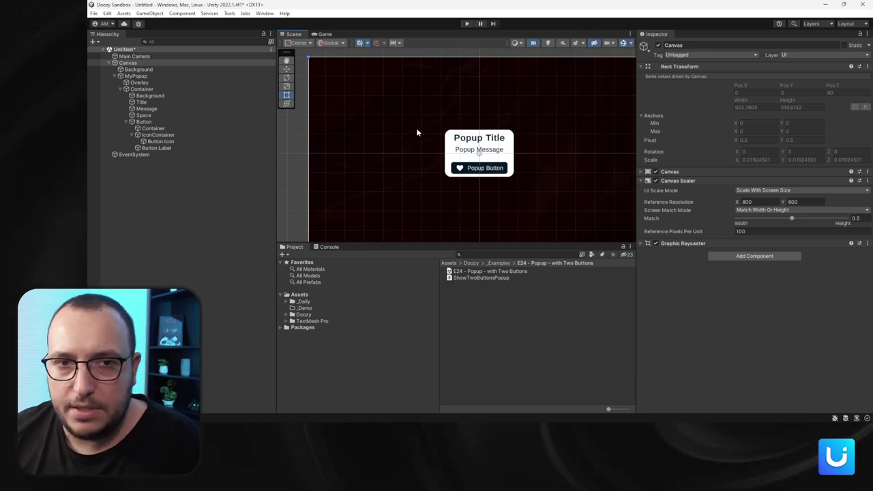
left_click(177, 76)
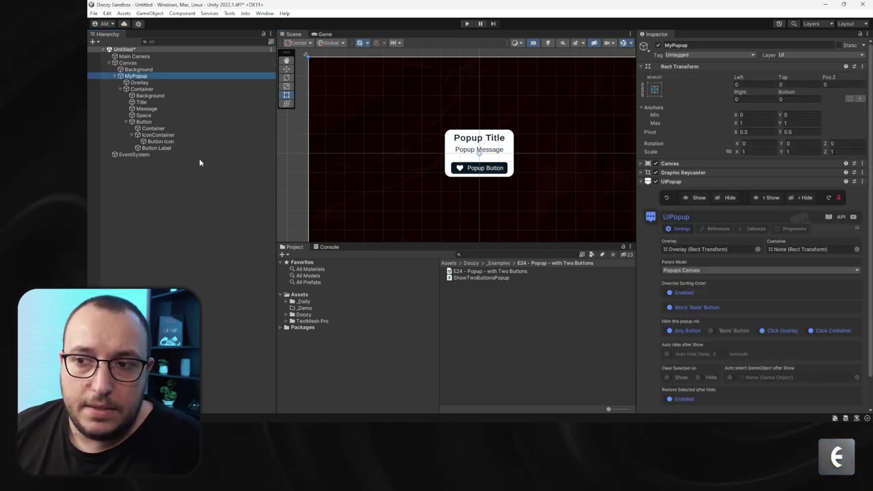
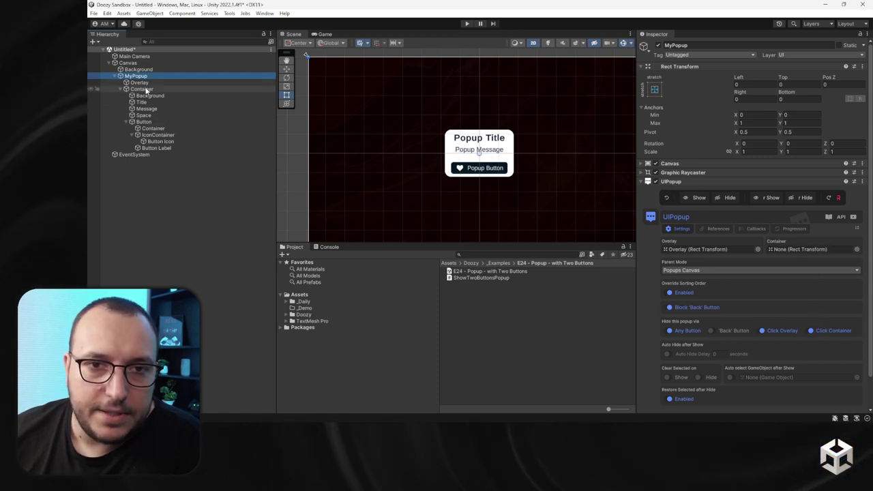
- Set the UIPopup's Container field to the Container Rect Transform on the Settings tab
left_click_drag(812, 255, 811, 251)
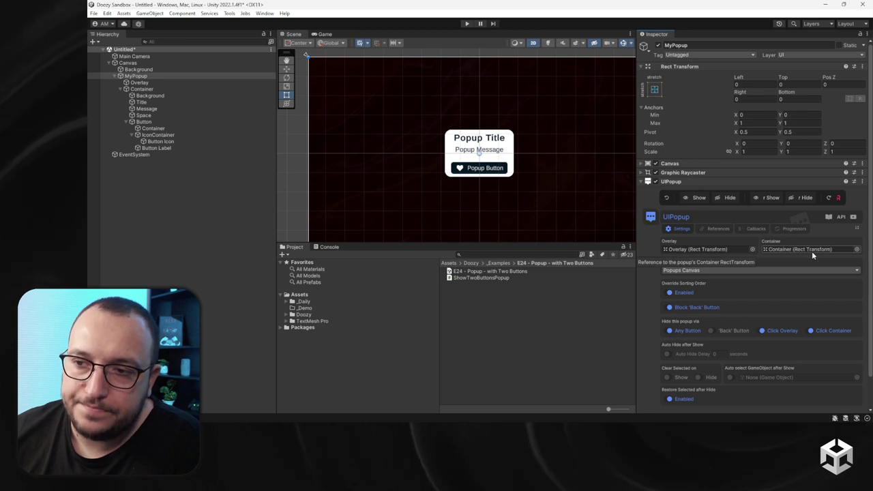
- Register Title, Message and Button Label as the UIPopup's labels under References
left_click(721, 230)
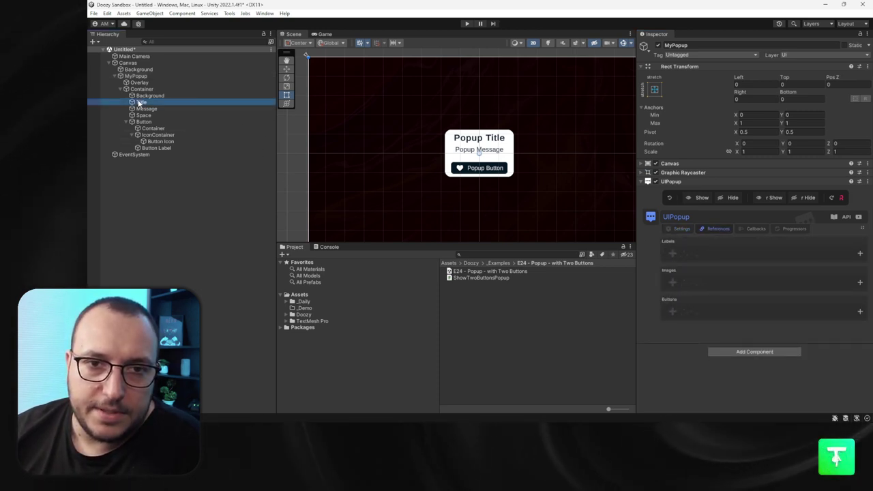
left_click_drag(144, 102, 685, 255)
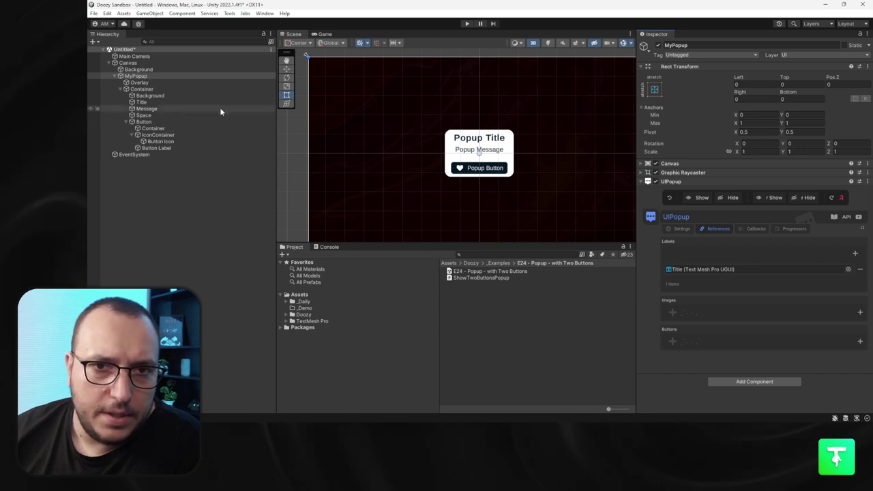
left_click_drag(219, 110, 703, 285)
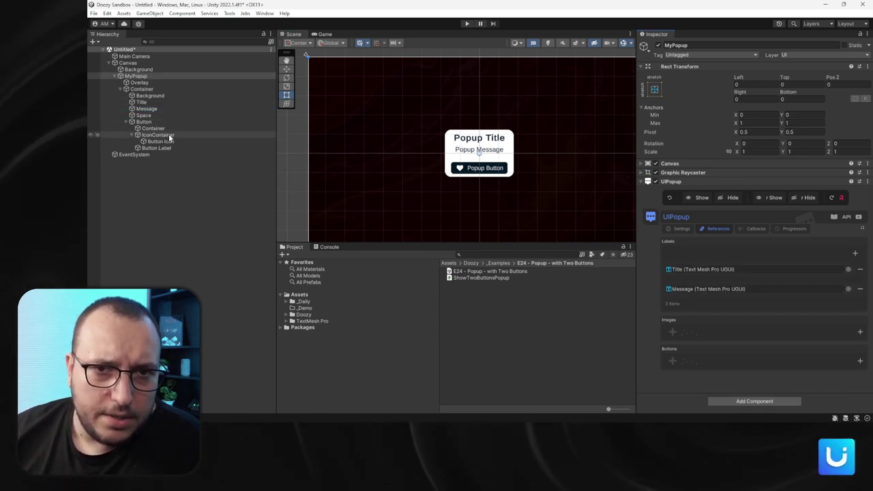
left_click_drag(689, 271, 704, 308)
- Add Button Icon to the UIPopup's images and Button to its buttons, then return to Settings
scroll(500, 177, "up", 5)
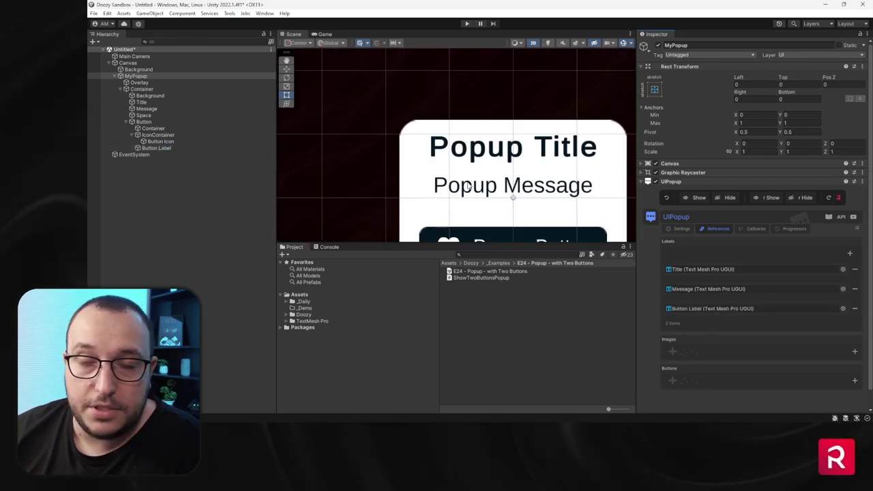
middle_click_drag(554, 204, 533, 124)
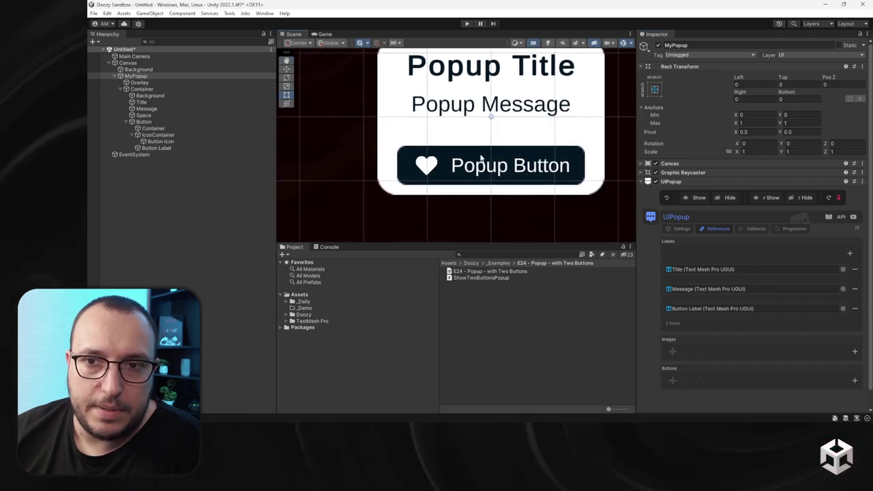
scroll(477, 144, "down", 5)
scroll(477, 137, "up", 1)
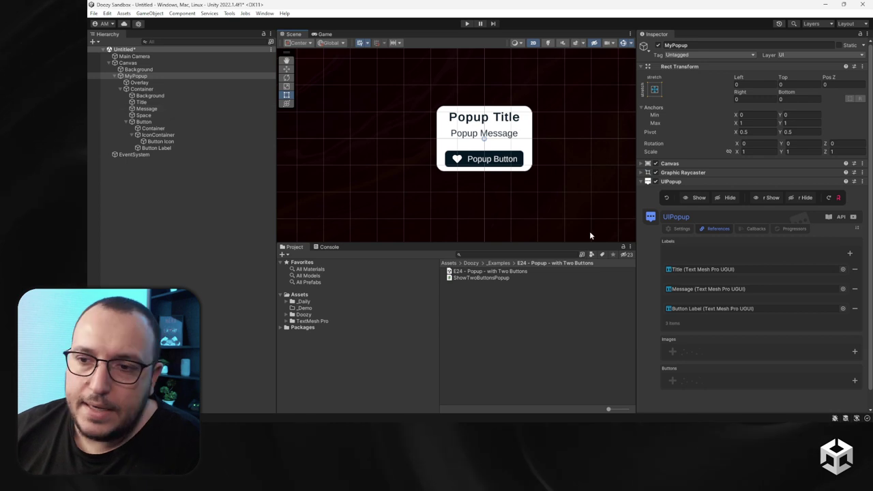
scroll(450, 167, "up", 4)
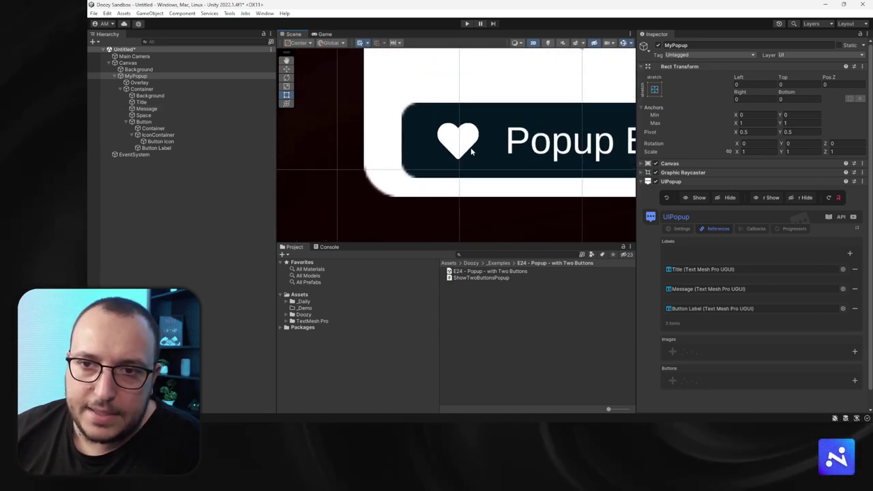
scroll(470, 143, "down", 4)
scroll(436, 140, "up", 1)
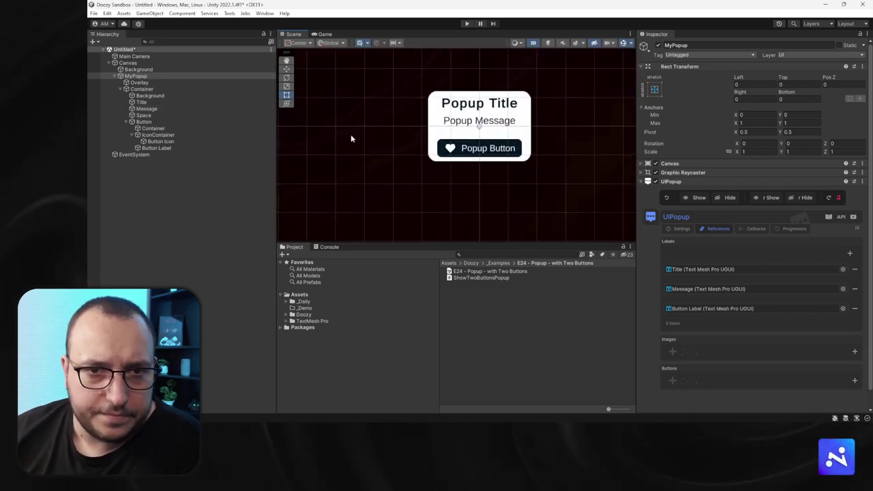
left_click_drag(168, 141, 649, 292)
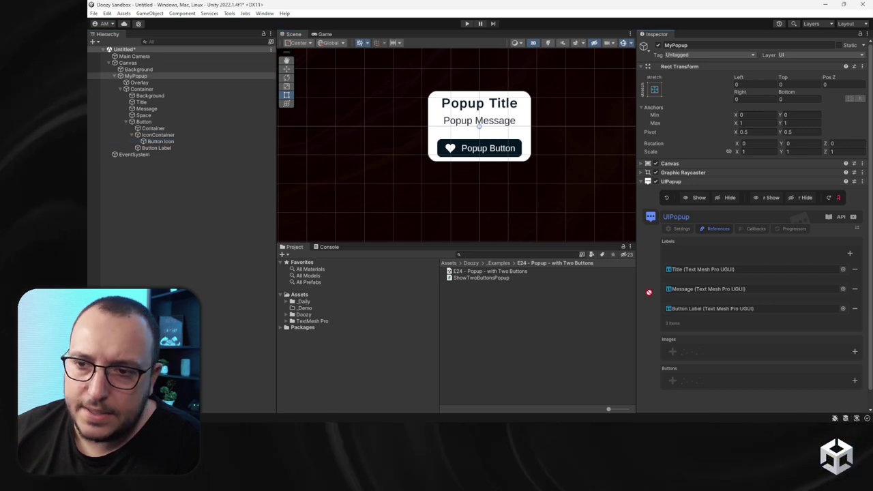
left_click_drag(690, 355, 690, 357)
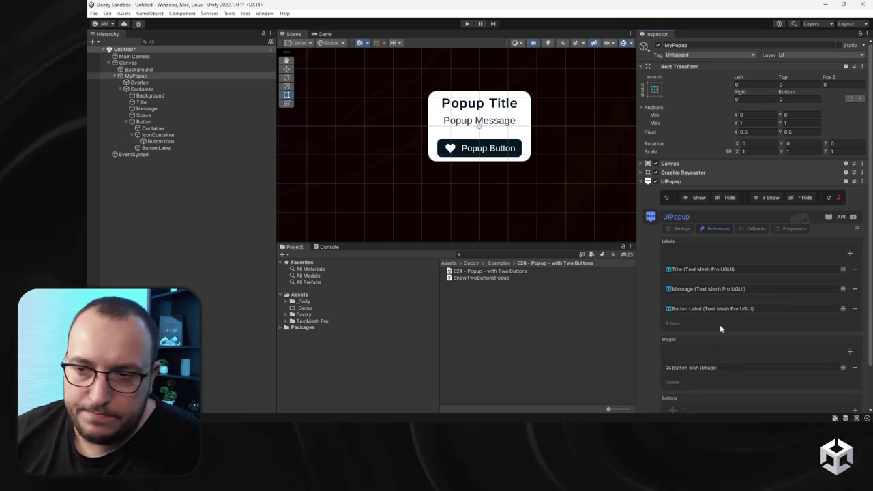
scroll(720, 321, "down", 2)
scroll(474, 158, "up", 3)
scroll(473, 161, "up", 2)
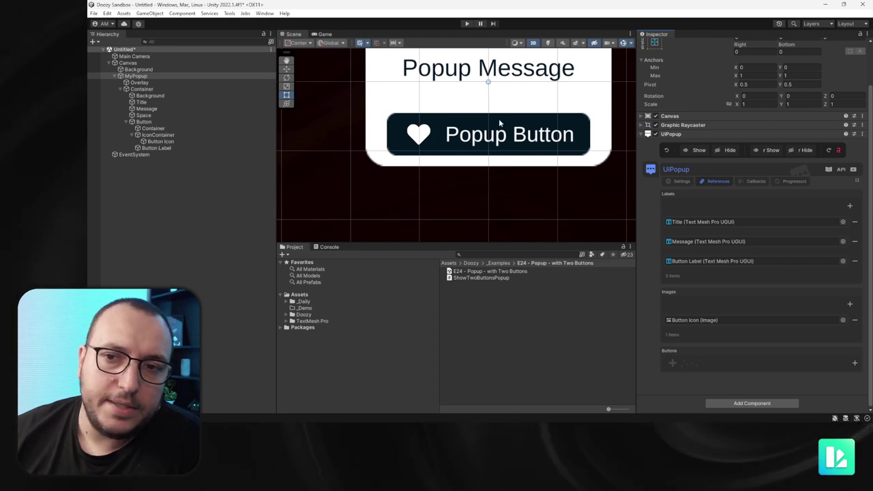
scroll(489, 141, "down", 5)
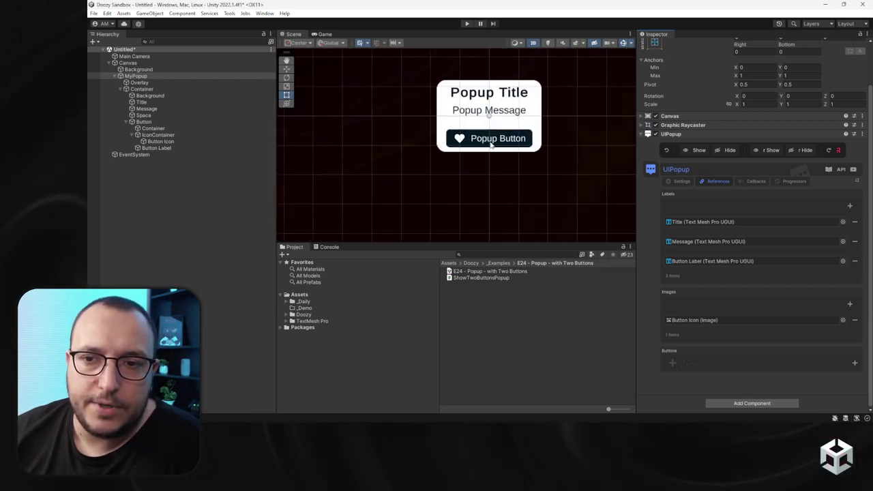
left_click_drag(143, 124, 688, 368)
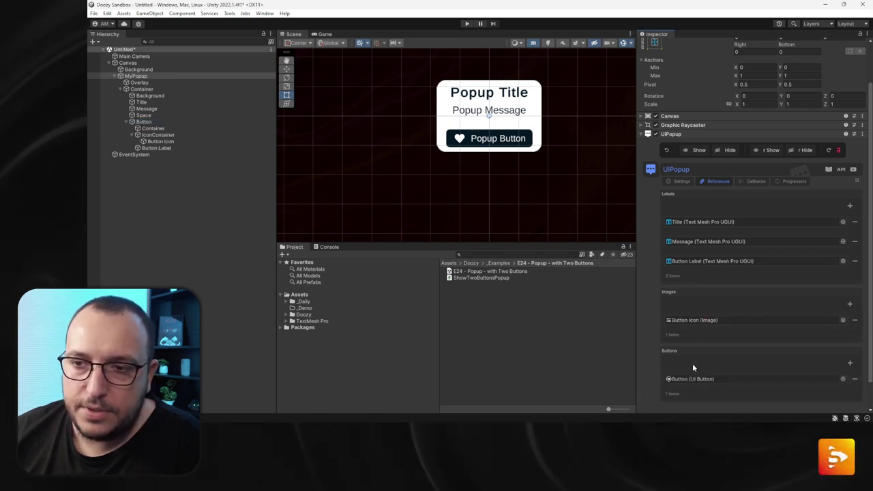
left_click(683, 181)
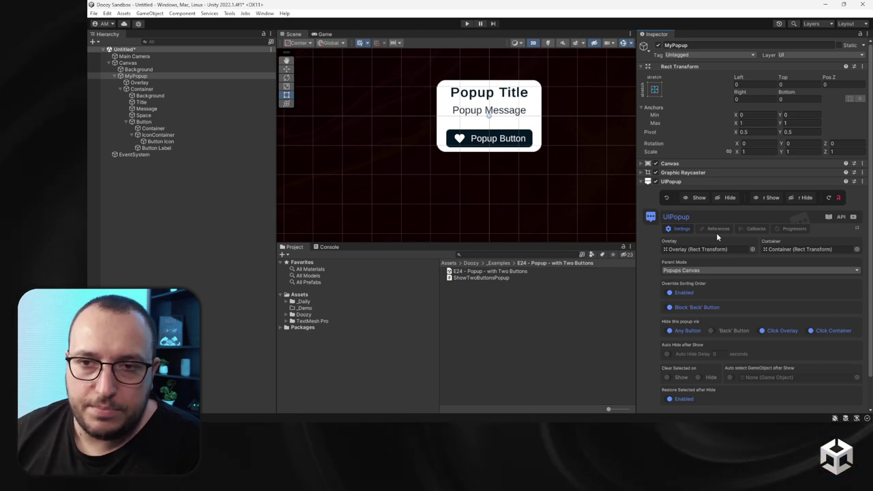
- Enable hiding the popup via the 'Back' button, check Overlay and Container, then collapse MyPopup
left_click(712, 330)
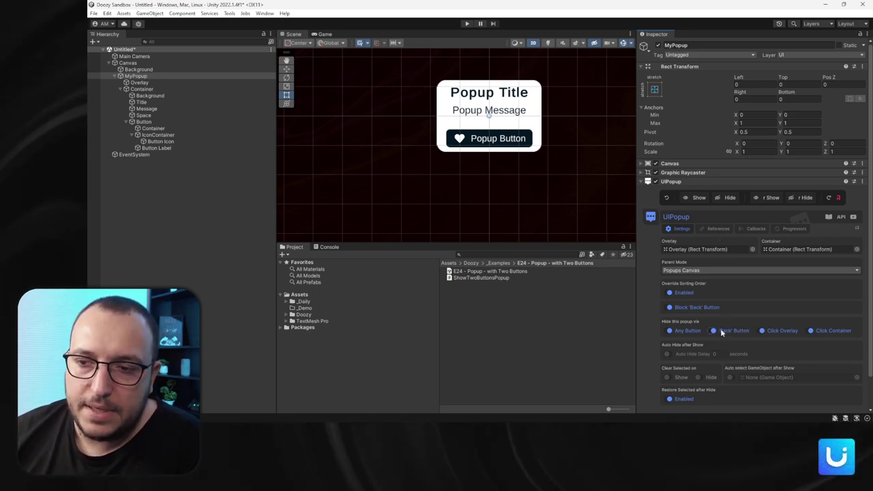
scroll(379, 111, "down", 3)
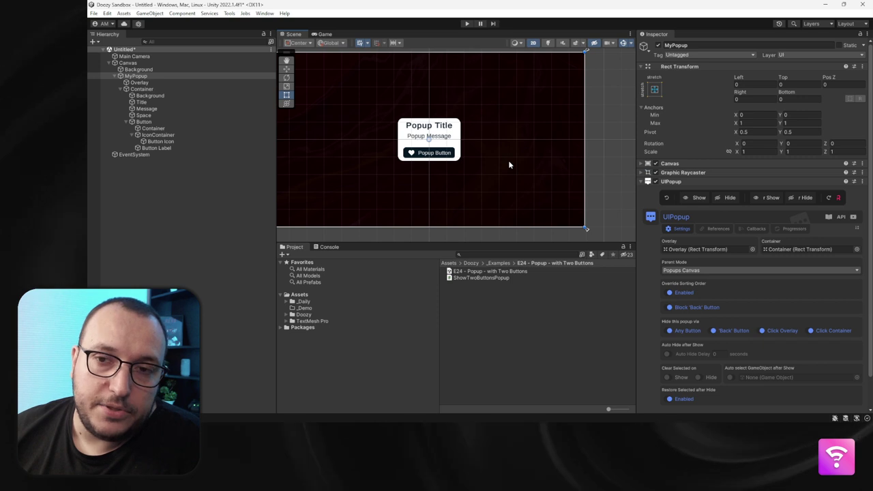
left_click(141, 82)
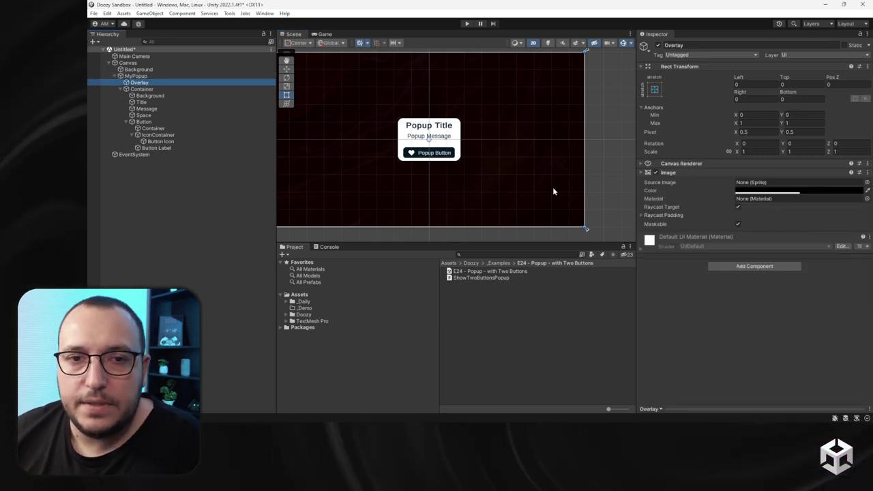
left_click(133, 90)
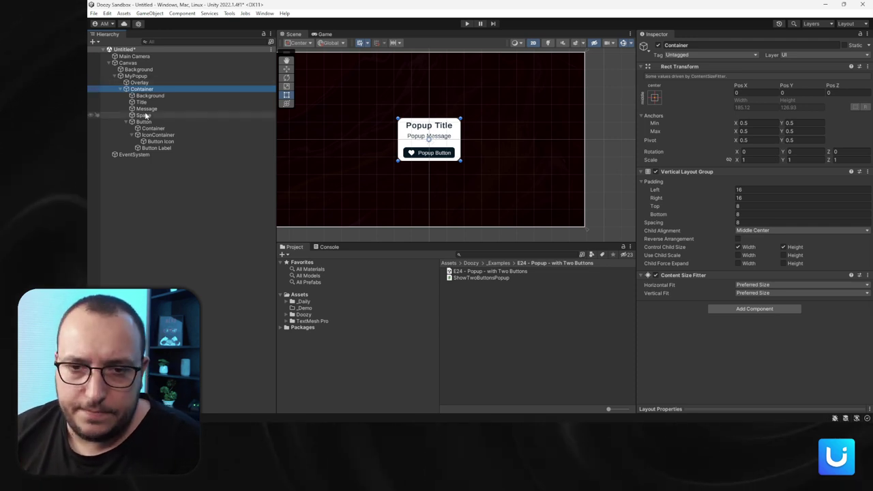
left_click(115, 76)
left_click(133, 77)
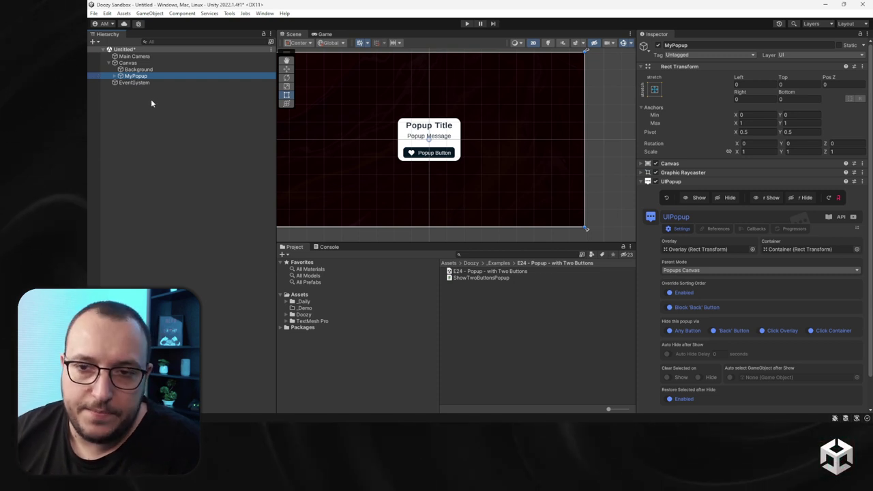
- Turn MyPopup into a prefab in Assets/_Demo and delete its instance from the scene
left_click(305, 308)
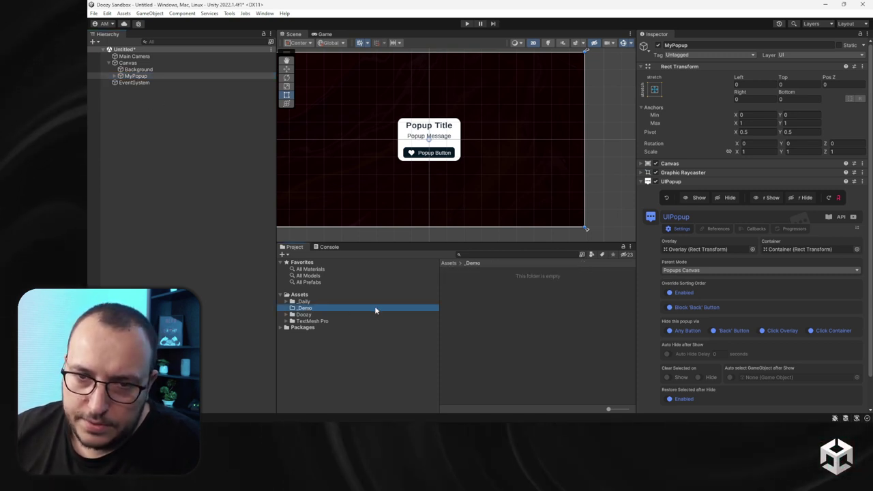
left_click_drag(153, 82, 498, 310)
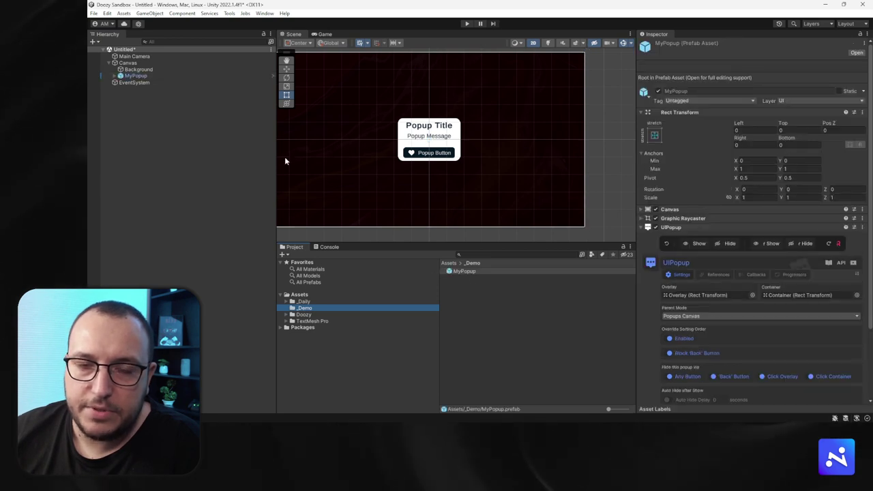
left_click(179, 76)
key("Delete")
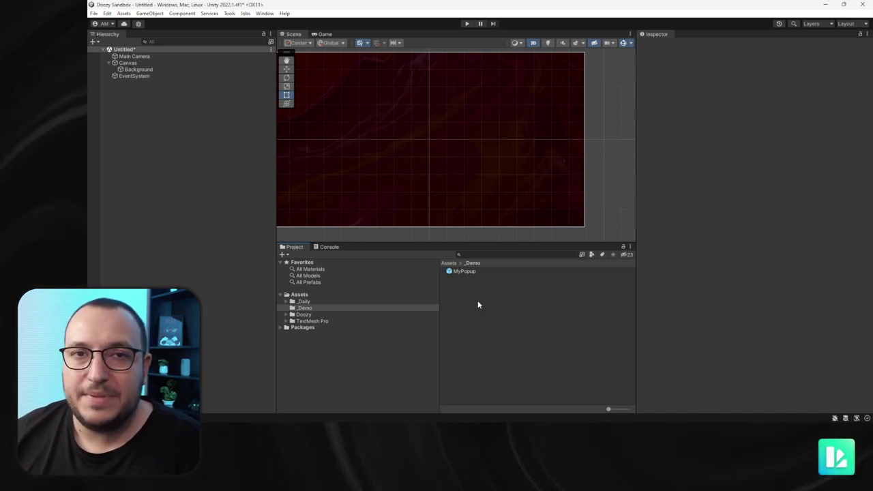
left_click(229, 14)
mouse_move(241, 25)
left_click(328, 43)
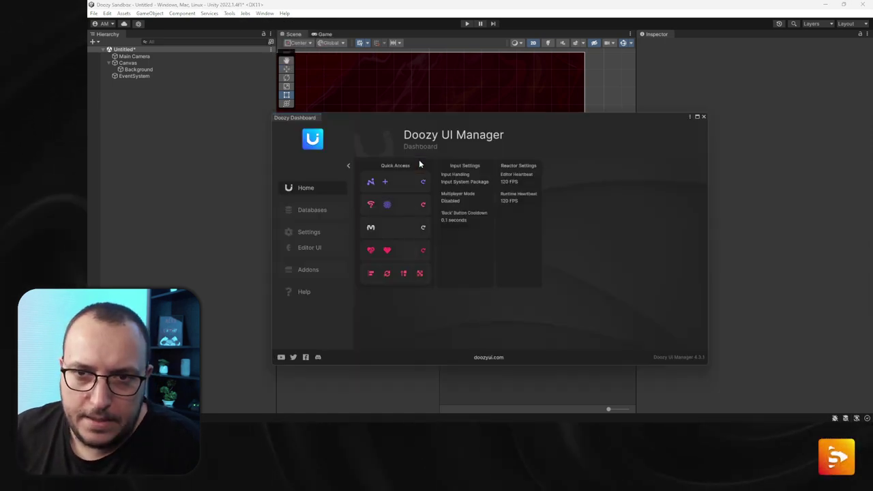
left_click(328, 213)
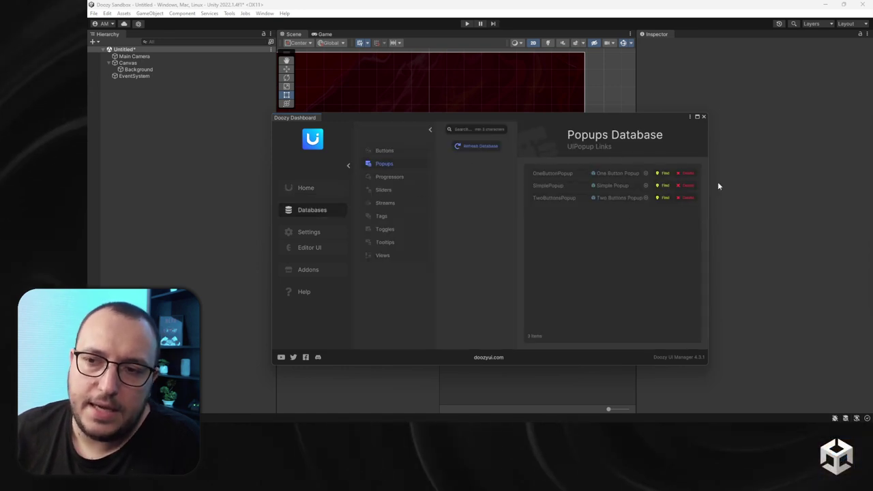
left_click_drag(707, 185, 762, 185)
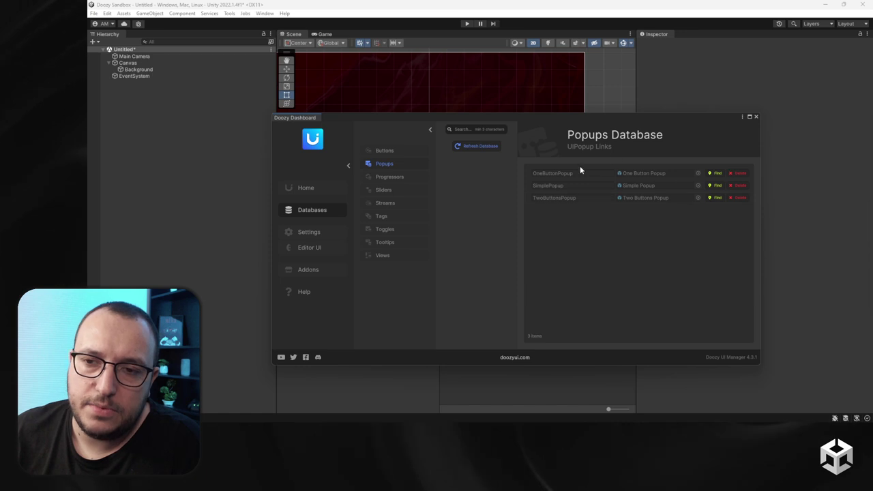
left_click(756, 118)
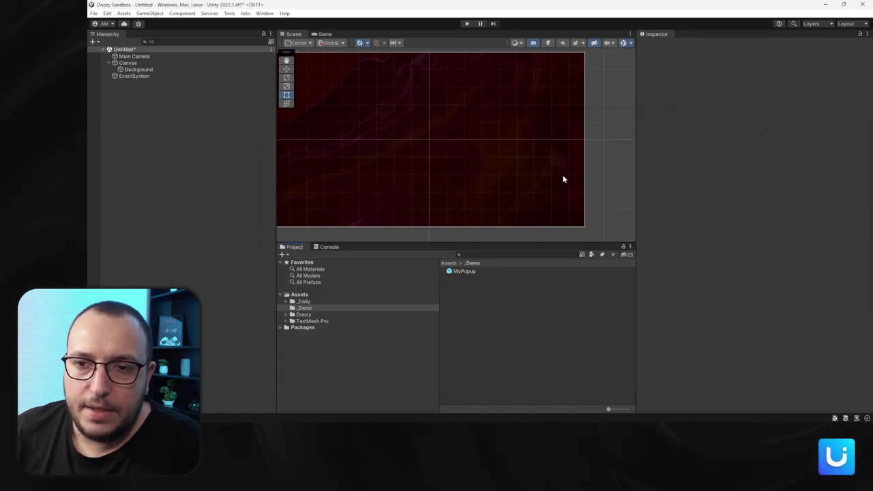
- Create a new UIPopup Link asset in the _Demo folder
right_click(472, 310)
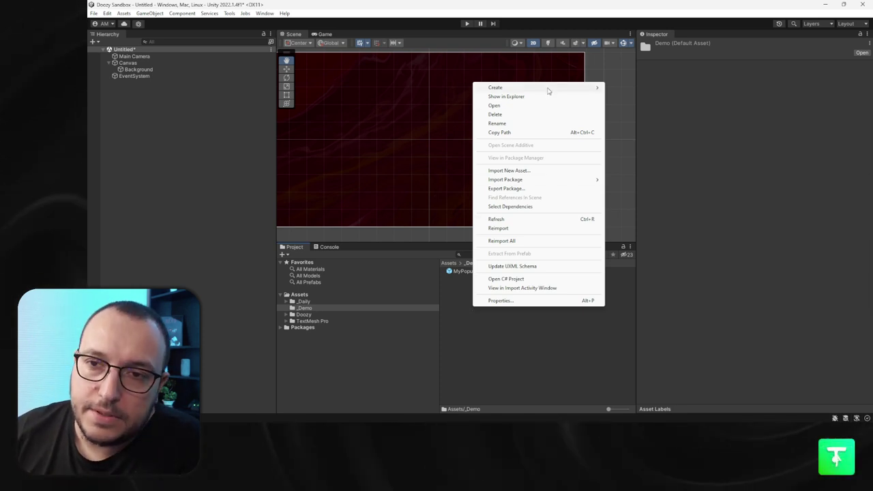
mouse_move(547, 90)
mouse_move(641, 24)
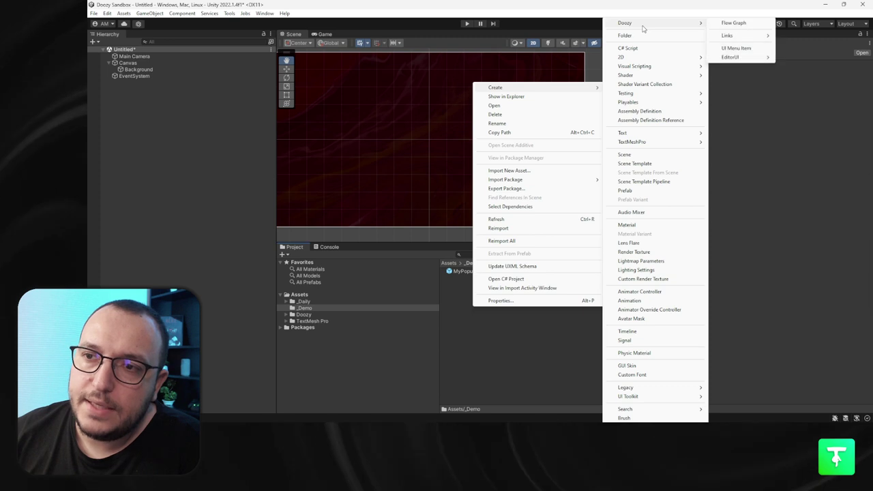
mouse_move(753, 38)
left_click(802, 36)
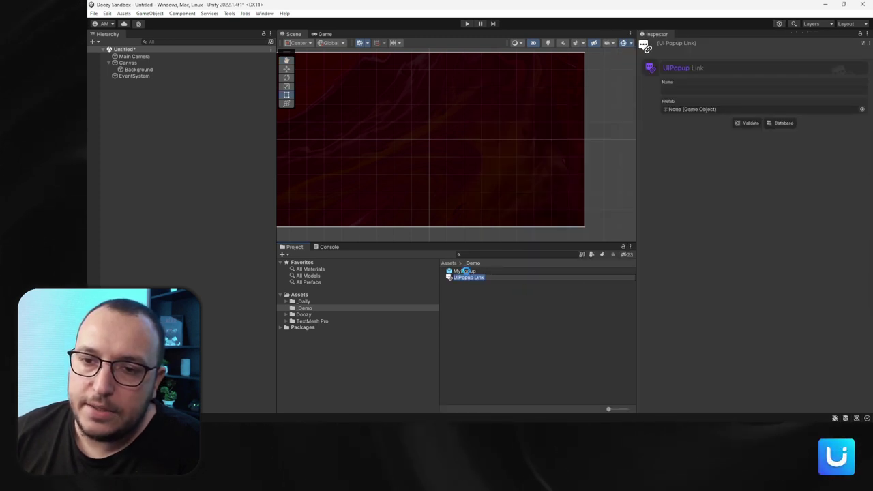
key("Return")
left_click(745, 179)
- Point the link at the MyPopup prefab and confirm it appears in the Popups Database
left_click_drag(709, 105, 711, 112)
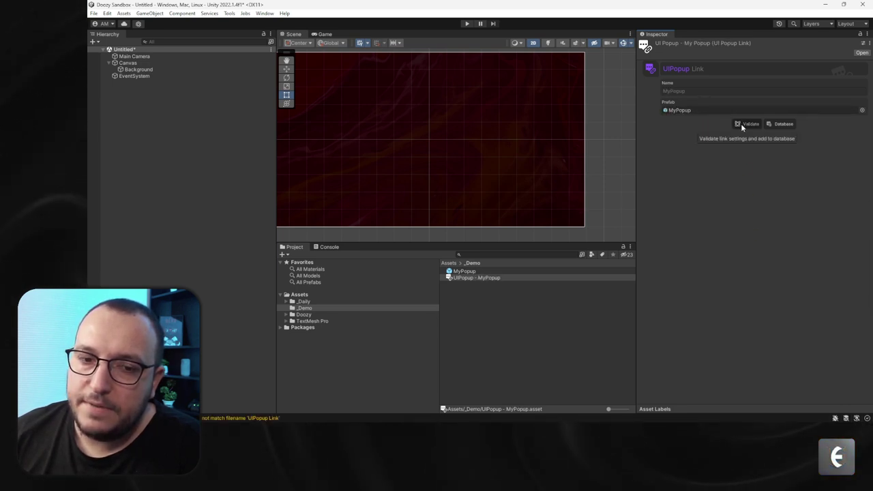
left_click(781, 124)
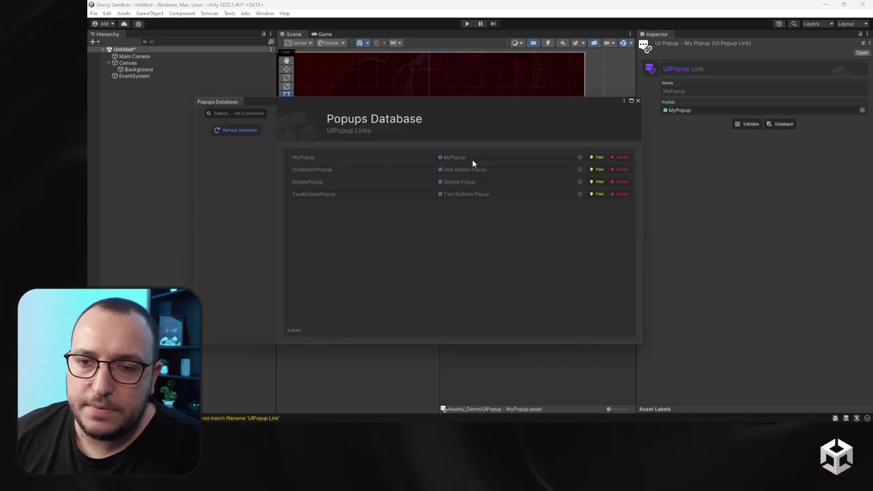
left_click(636, 100)
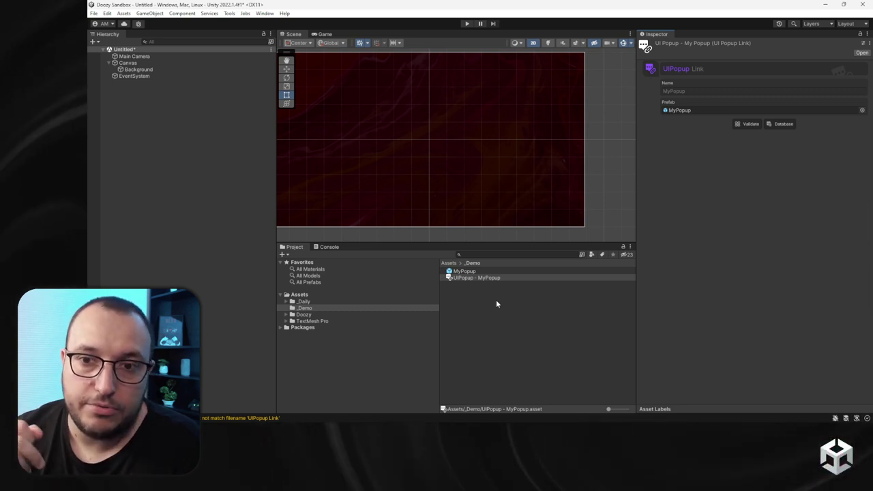
- Add a UIMenu Simple Button as a child of the Canvas
left_click(135, 63)
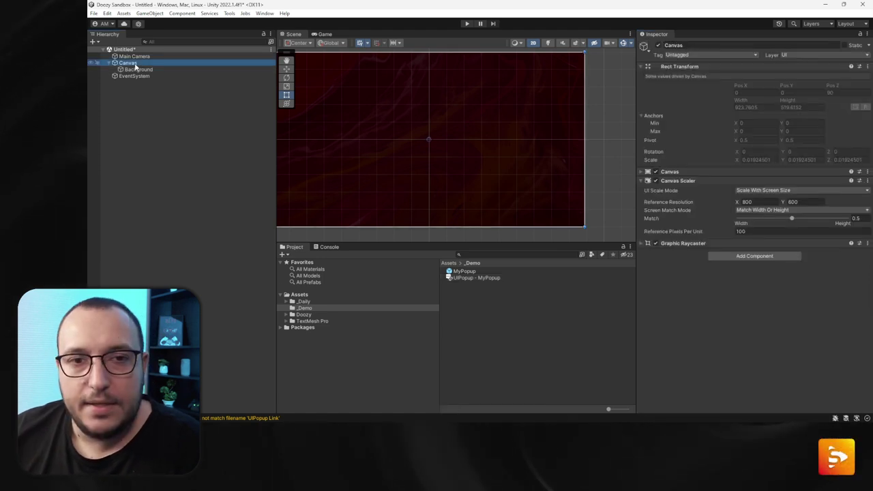
right_click(135, 65)
mouse_move(192, 250)
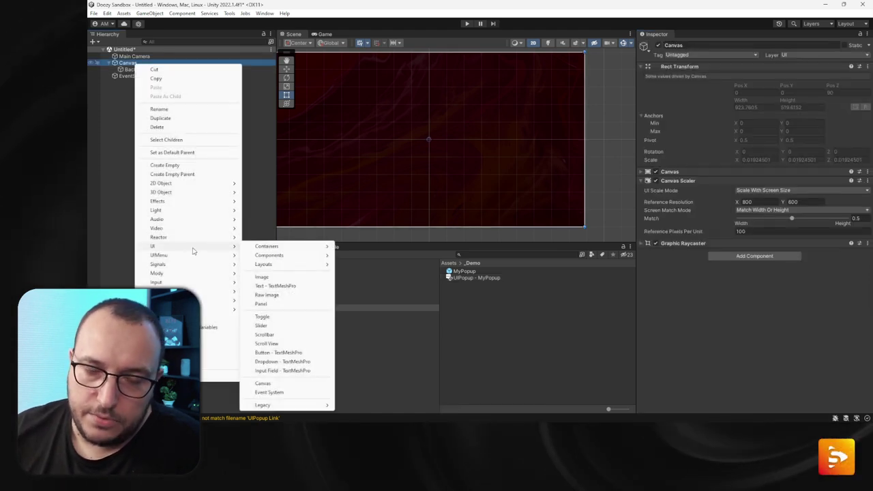
mouse_move(273, 264)
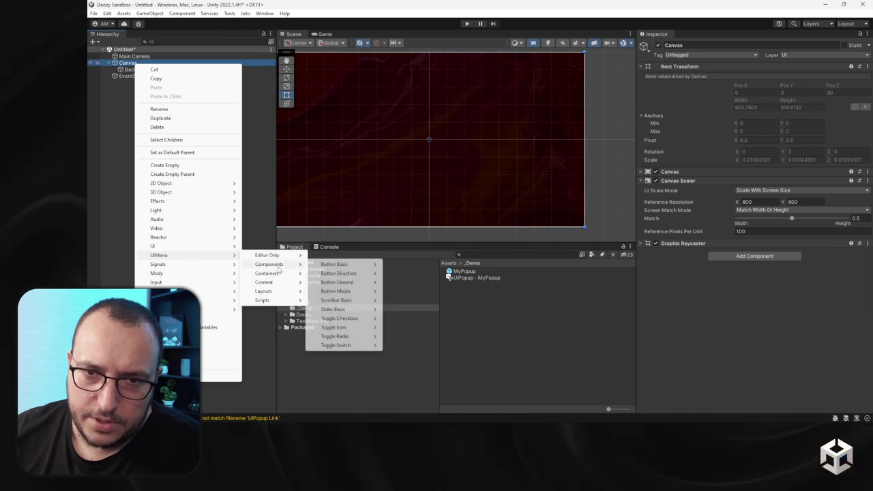
mouse_move(338, 273)
left_click(414, 291)
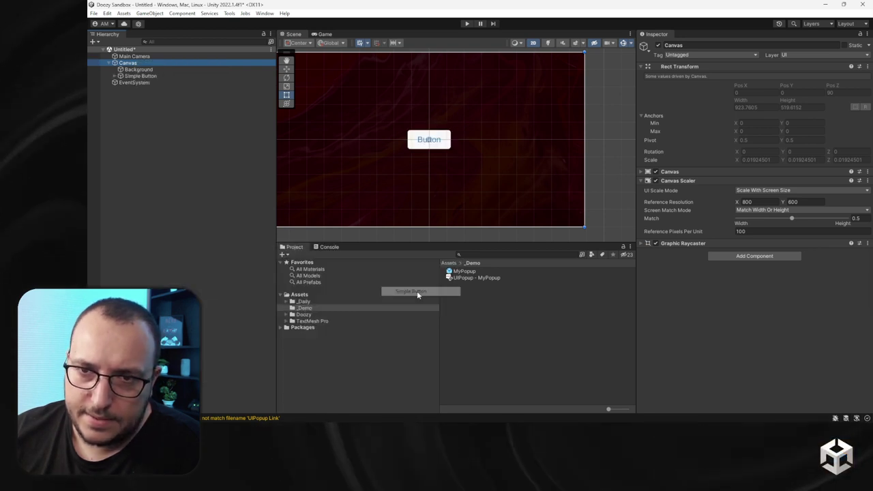
left_click(115, 76)
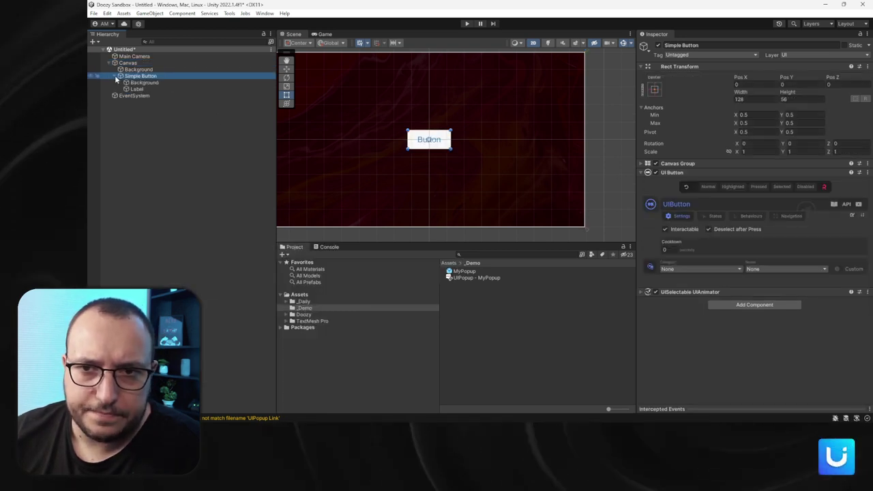
left_click(114, 76)
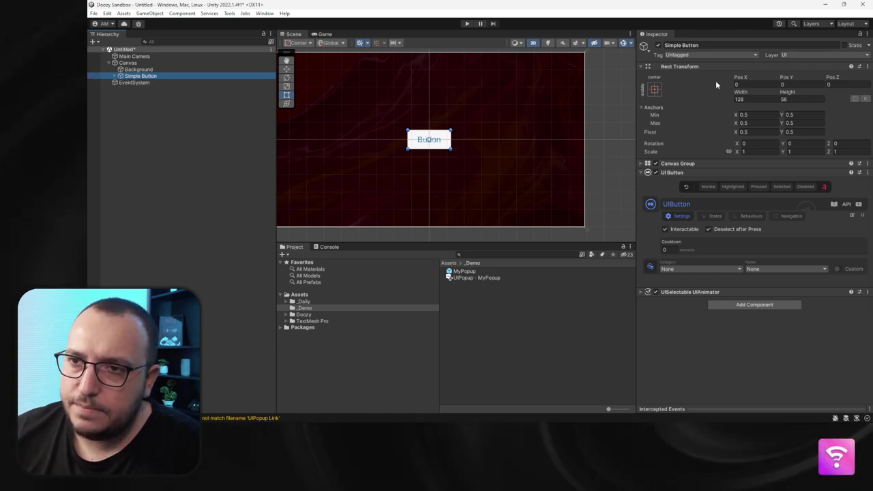
- Anchor the button bottom-centre at Pos Y 56 and preview it in Play mode
left_click(655, 89)
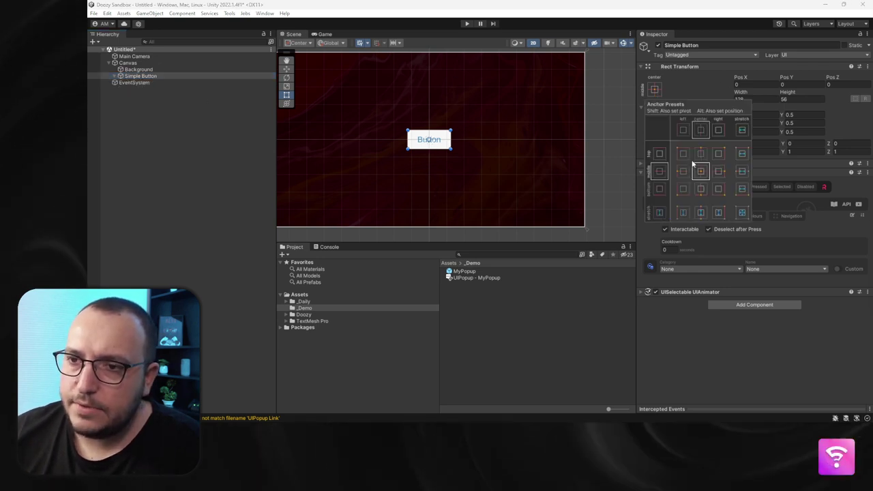
left_click(802, 84)
type("56")
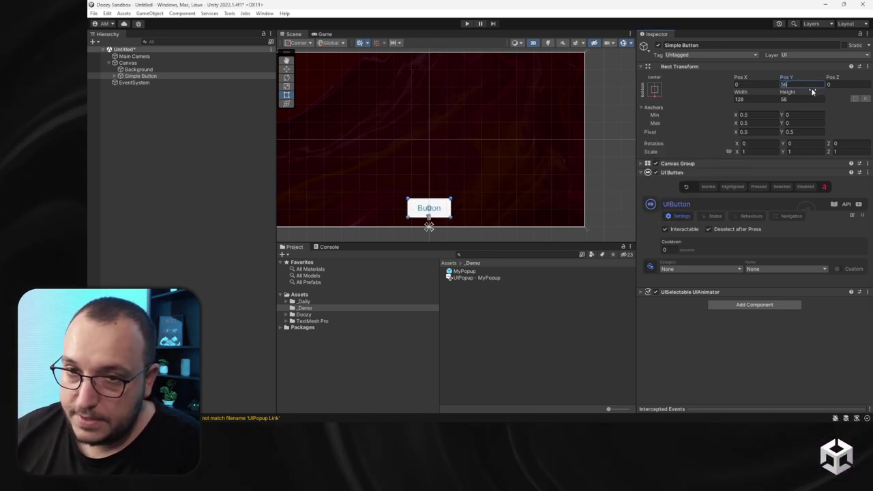
scroll(470, 217, "up", 1)
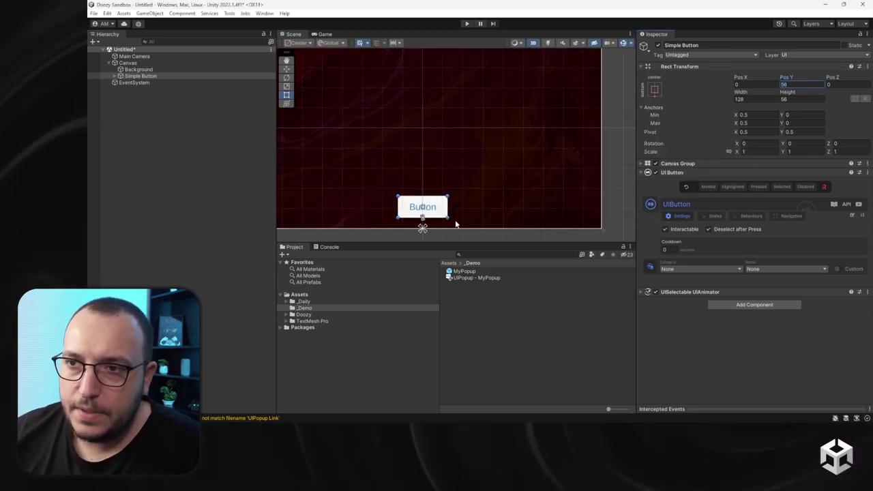
middle_click_drag(456, 223, 493, 181)
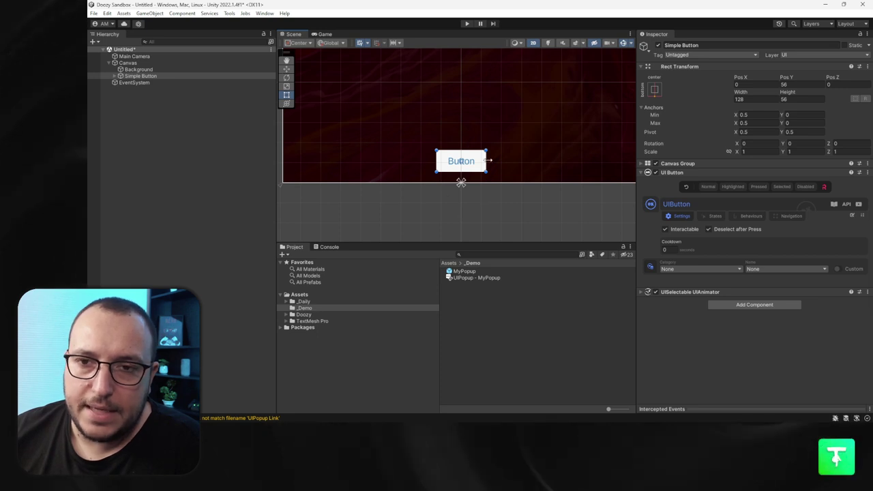
left_click(467, 23)
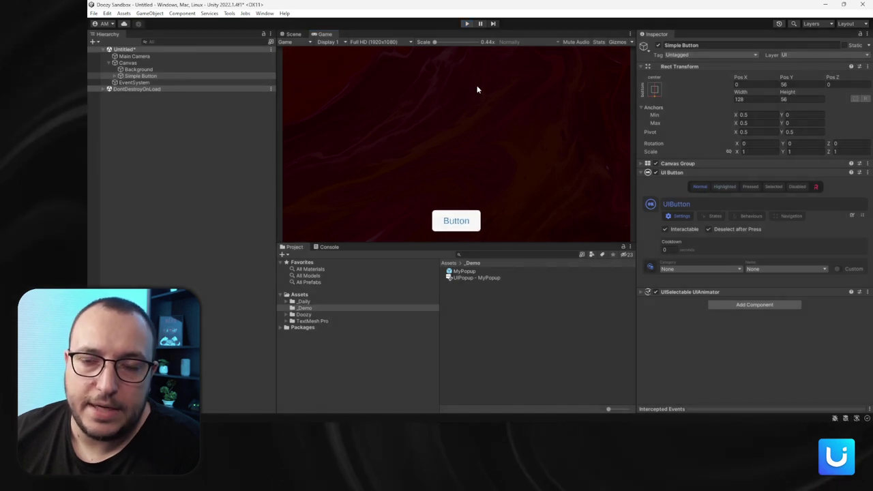
key("ctrl+p")
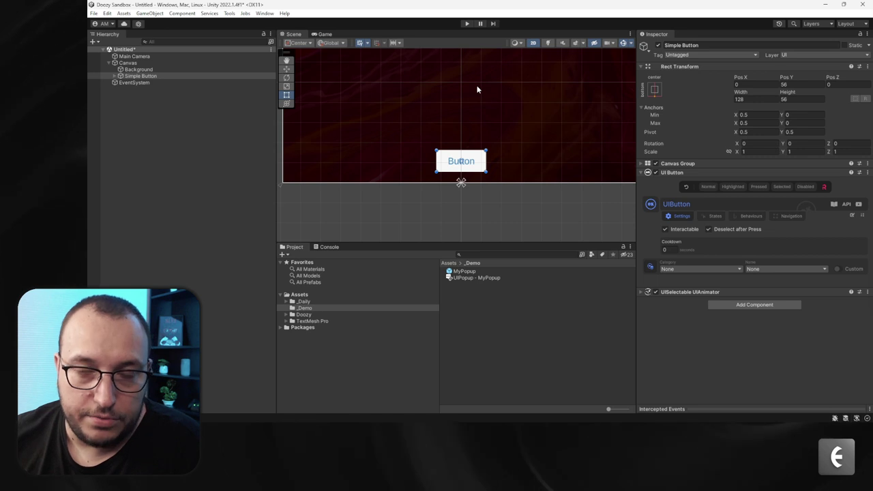
- Create a C# script named PopupDemo in the _Demo folder and open it in Rider
right_click(464, 333)
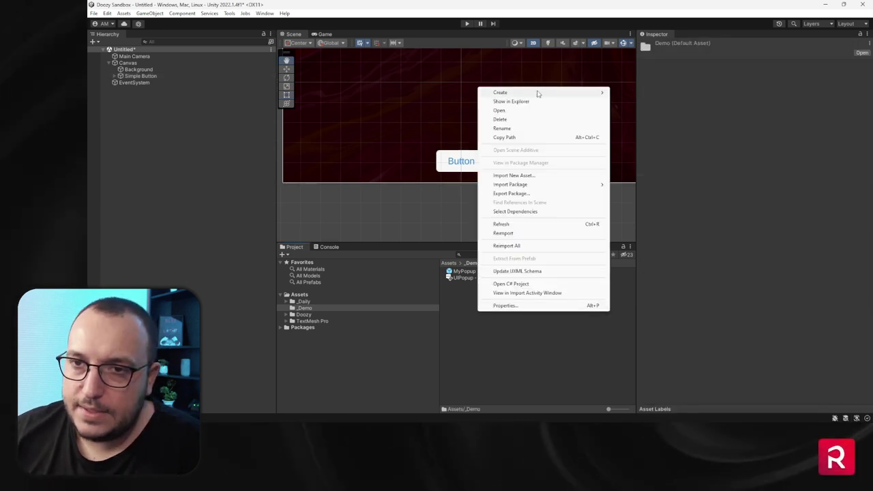
mouse_move(537, 91)
left_click(639, 49)
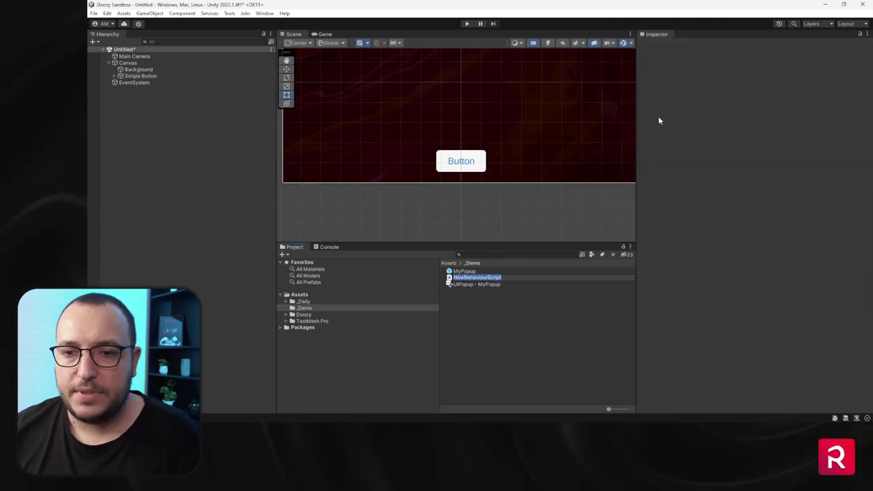
type("Dem")
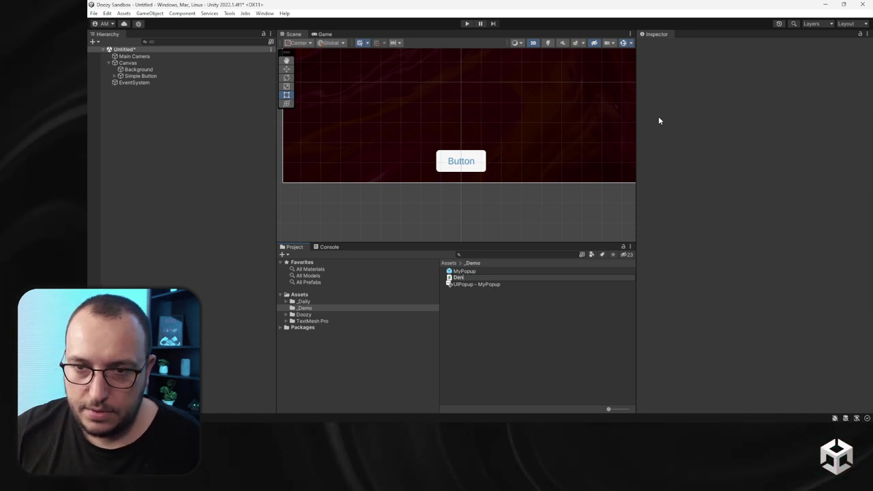
type("oPopup")
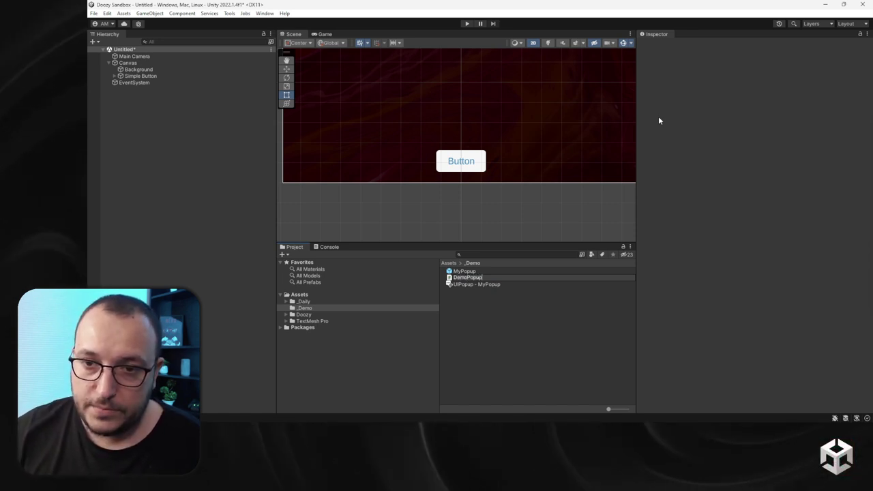
key("ctrl+a")
type("Pop")
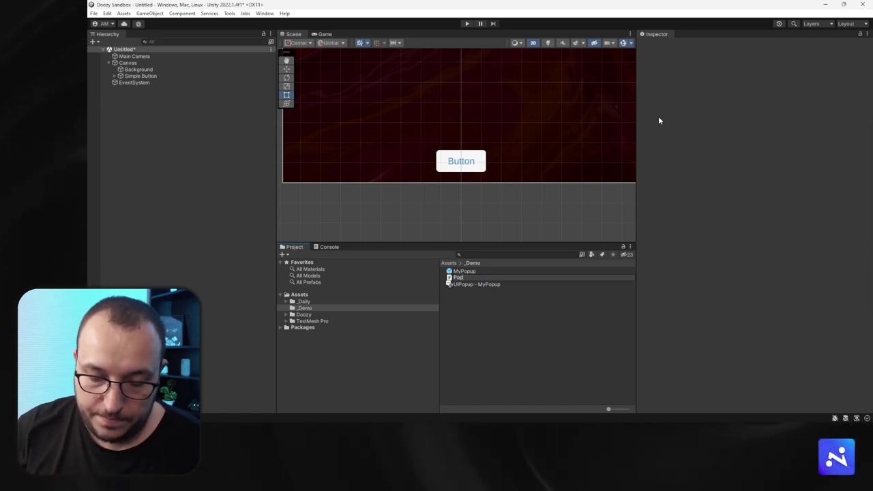
type("upDemo")
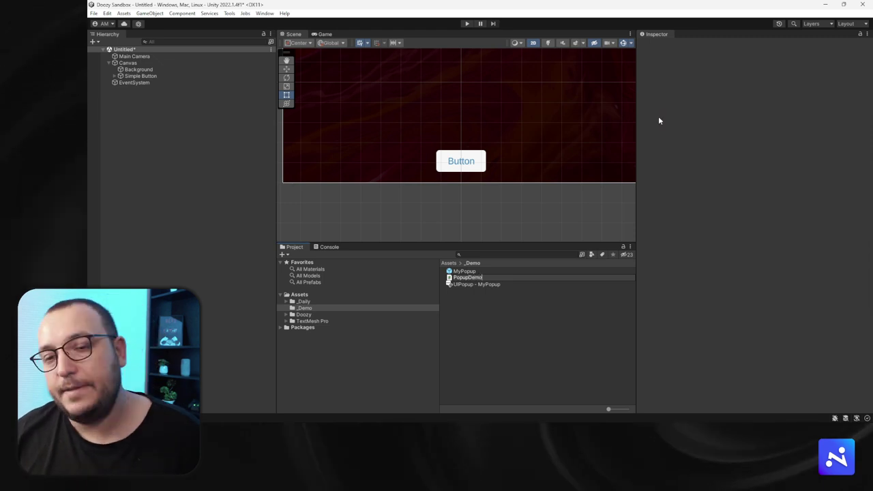
key("Return")
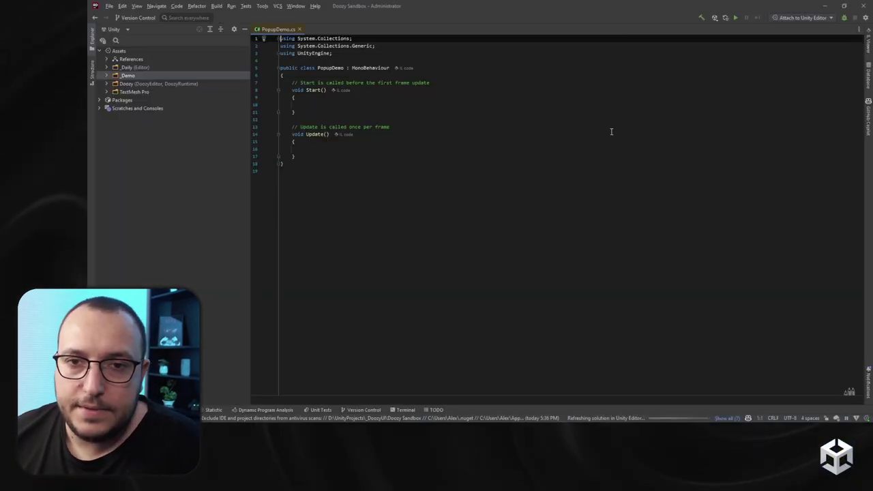
- Remove the unused System.Collections usings, keeping only UnityEngine
scroll(510, 158, "up", 7, "ctrl")
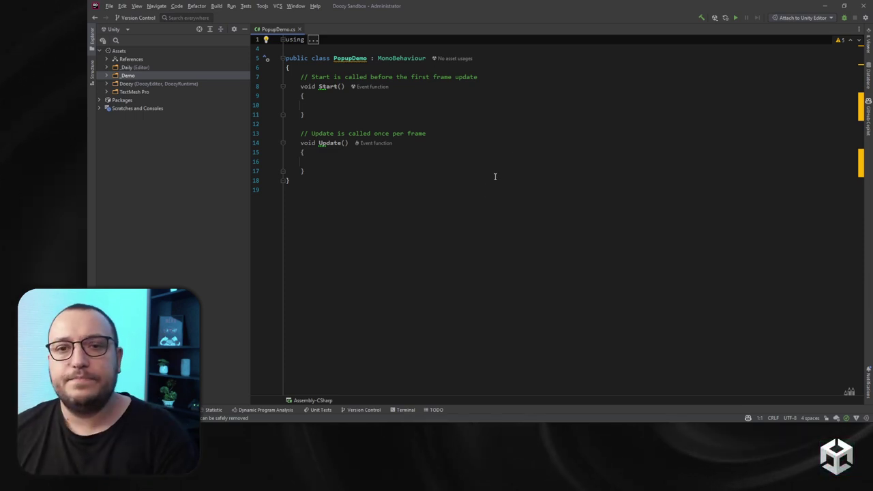
left_click(313, 38)
left_click(388, 49)
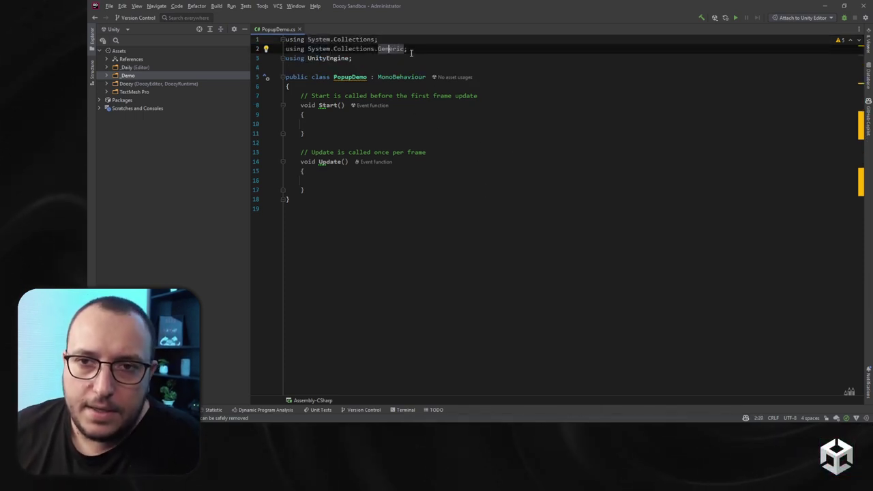
key("alt+Return")
key("Return")
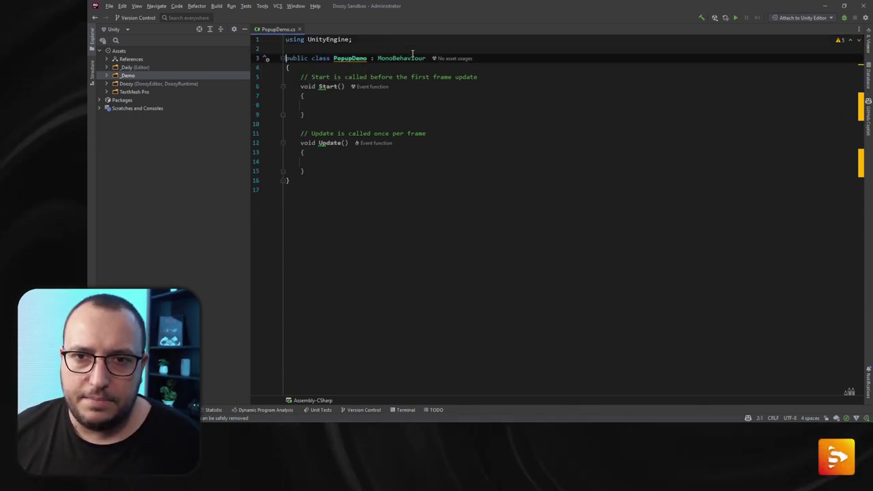
key("Up")
- Wrap PopupDemo in namespace _Demo and delete the template Start and Update methods
left_click(344, 58)
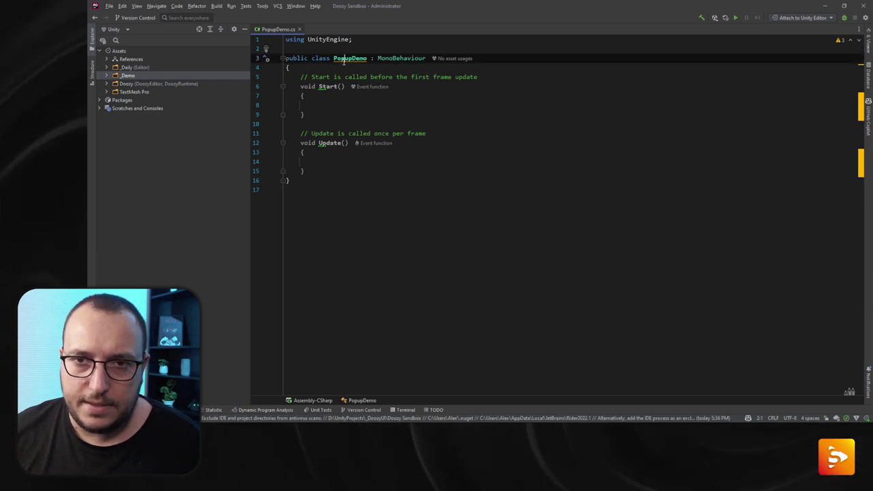
key("alt+Return")
key("Return")
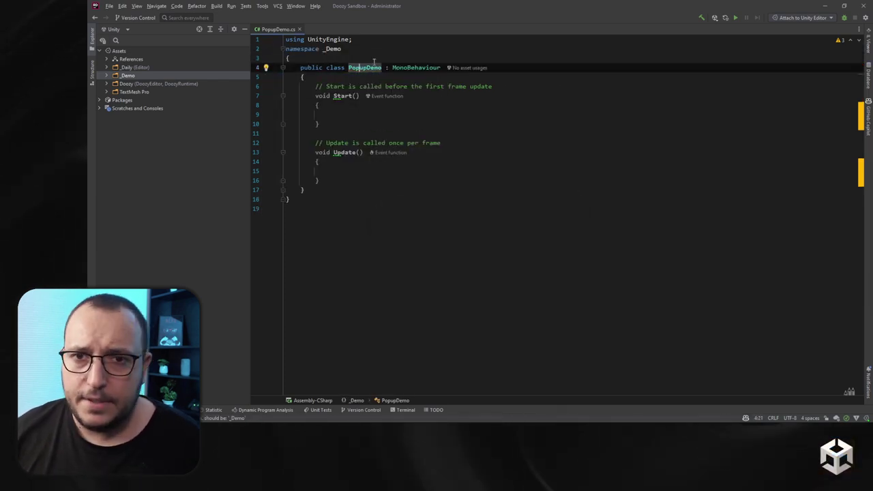
key("Down")
key("Down")
key("ctrl+y")
key("ctrl+y")
key("ctrl+y")
key("ctrl+y")
key("ctrl+y")
key("ctrl+y")
key("ctrl+y")
key("ctrl+y")
key("ctrl+y")
key("ctrl+y")
key("ctrl+y")
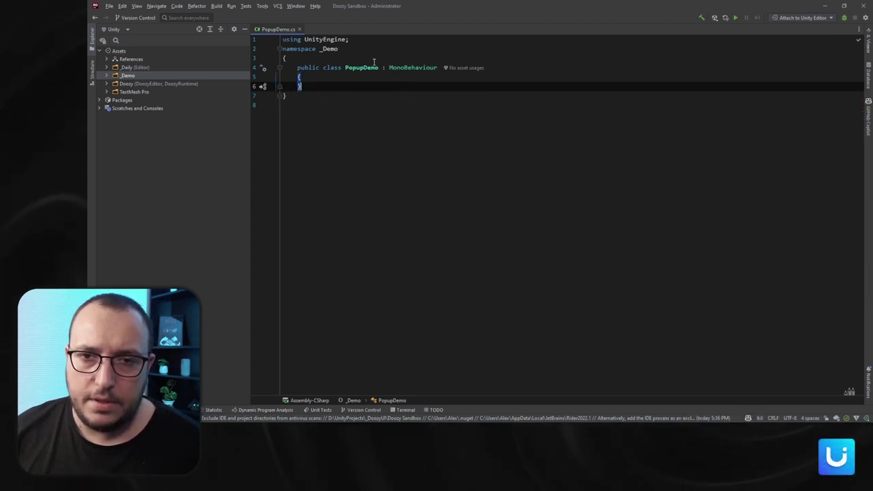
key("Return")
key("Up")
key("Up")
key("Up")
key("Up")
key("Up")
key("End")
key("Return")
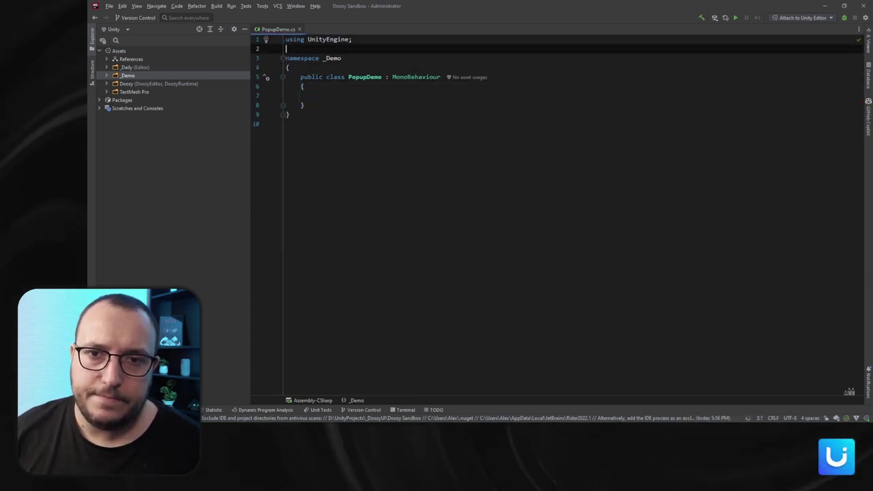
- Add a public string PopupName field defaulting to "MyPopup"
left_click(366, 96)
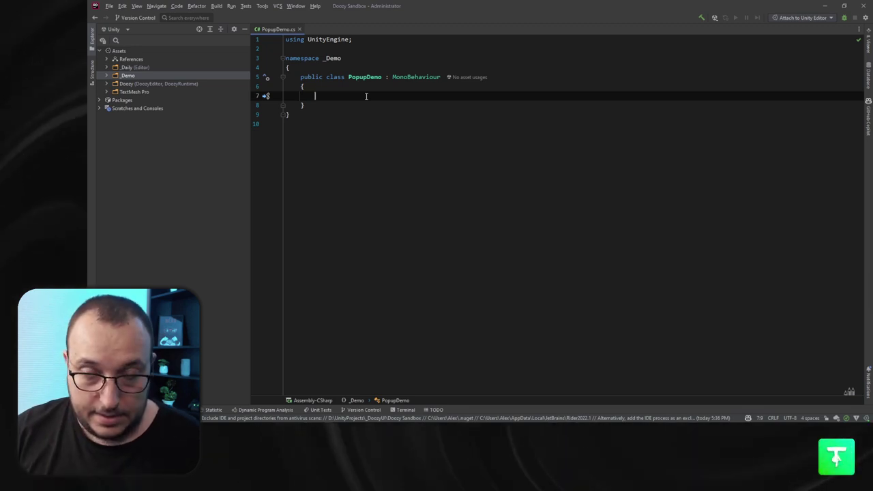
type("publi")
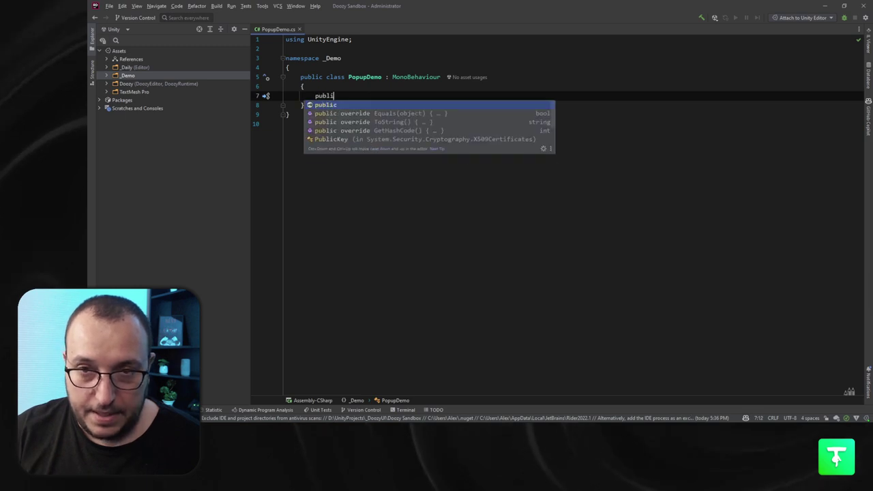
type("c string Popup")
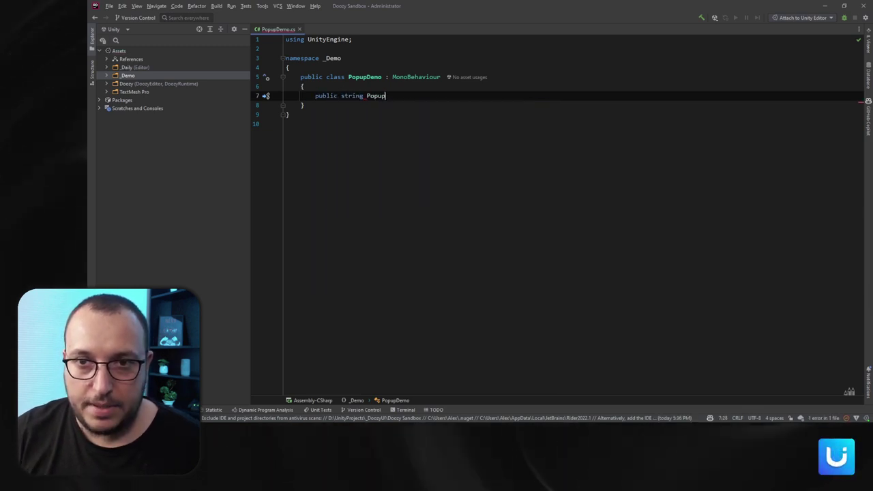
type("Name = \"")
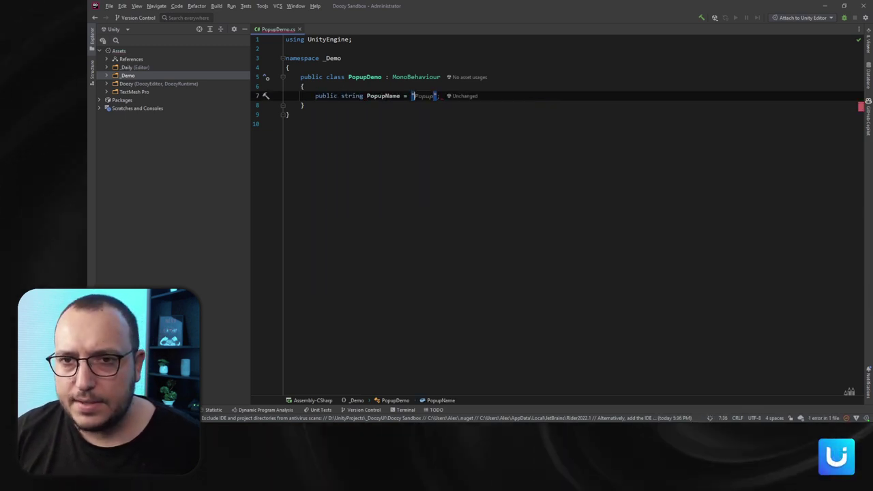
type("M")
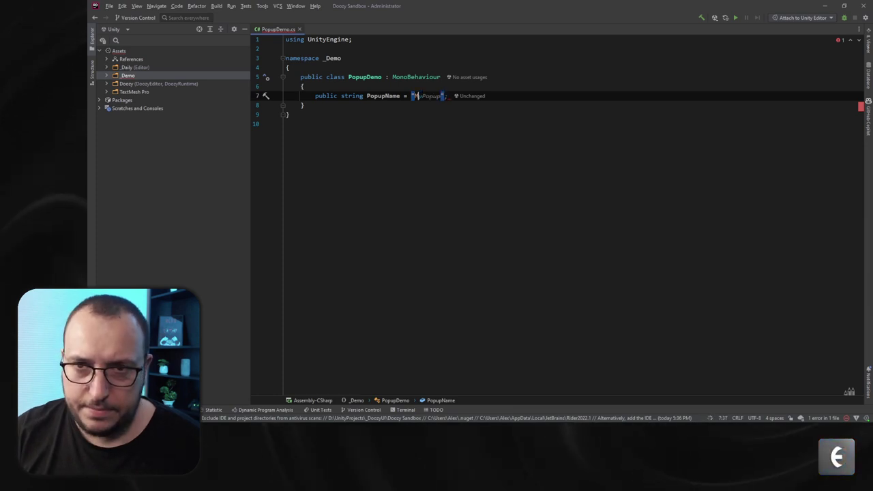
key("Tab")
key("Return")
key("Return")
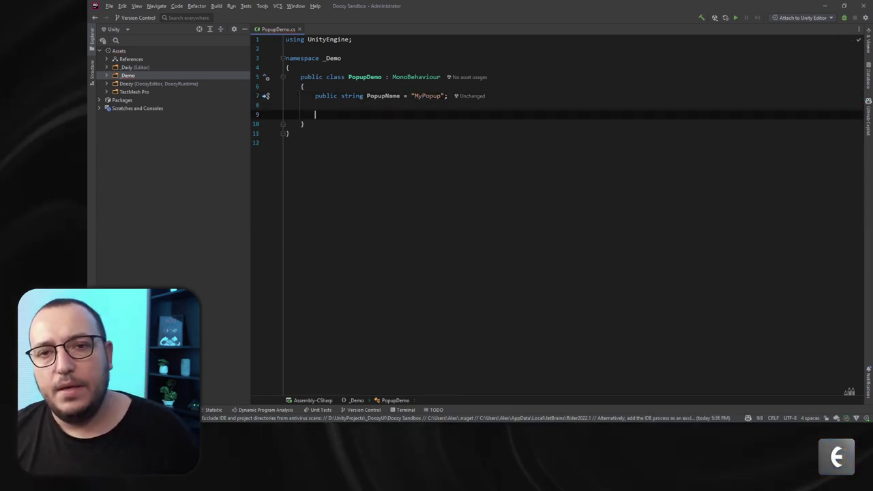
key("Escape")
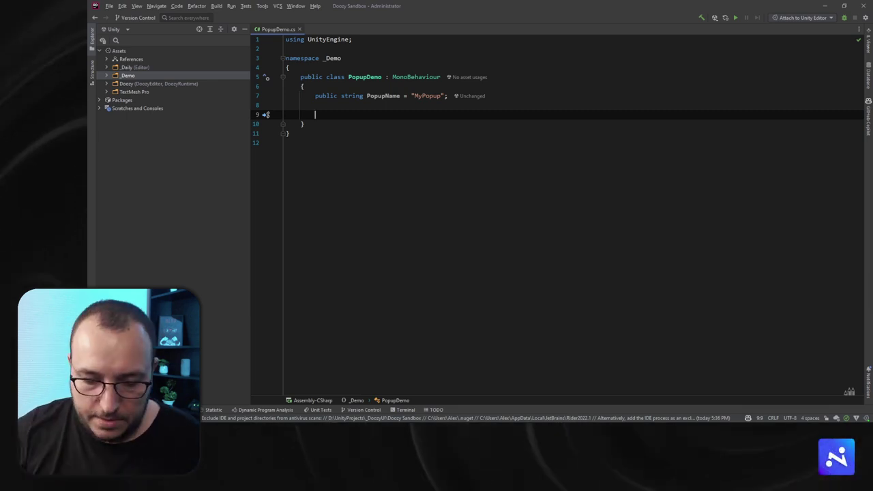
- Add PopupTitle, PopupMessage and PopupButtonText string fields, with the button text set to "OK"
type("public string Popup")
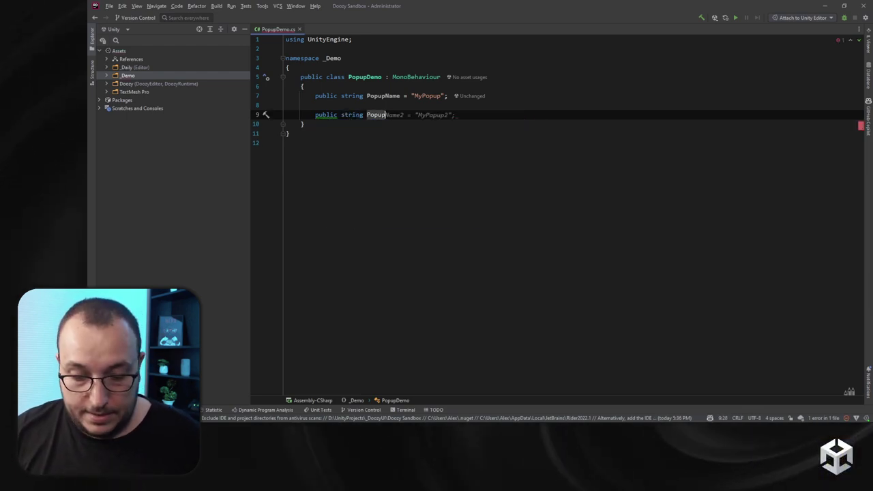
type("Title")
key("Tab")
key("Return")
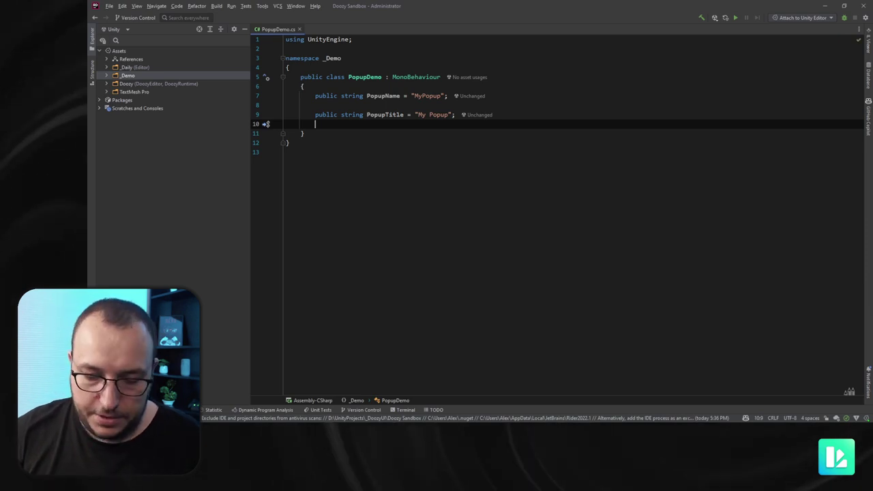
type("public string Pop")
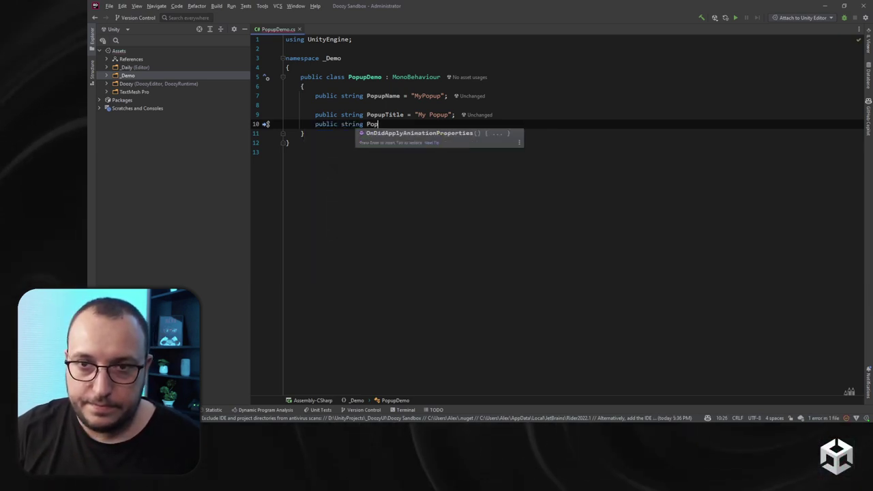
type("upMe")
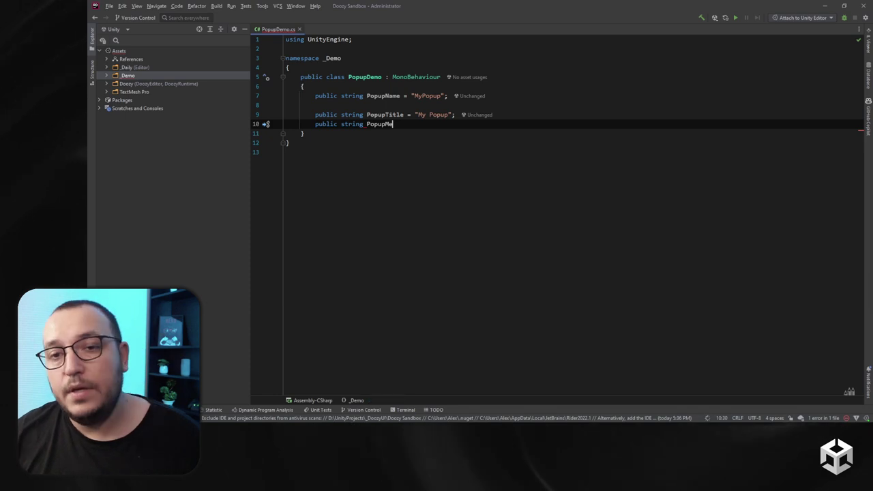
key("Tab")
key("Return")
key("Tab")
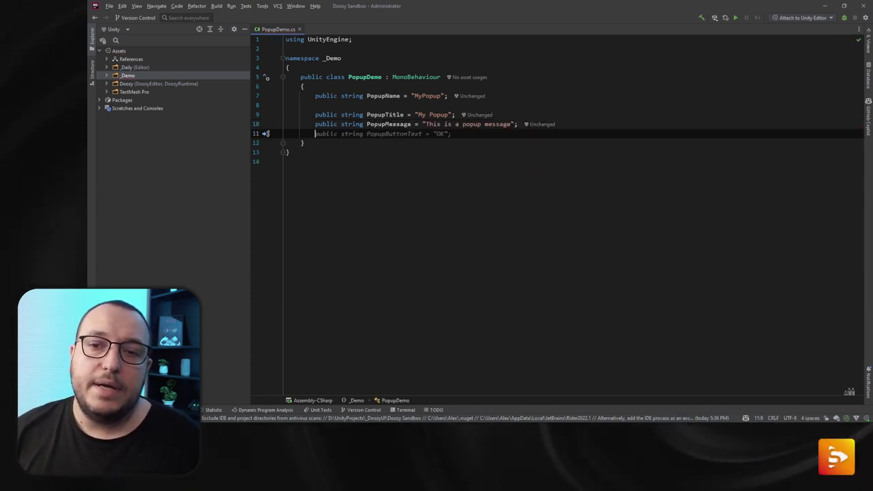
type("OK\";")
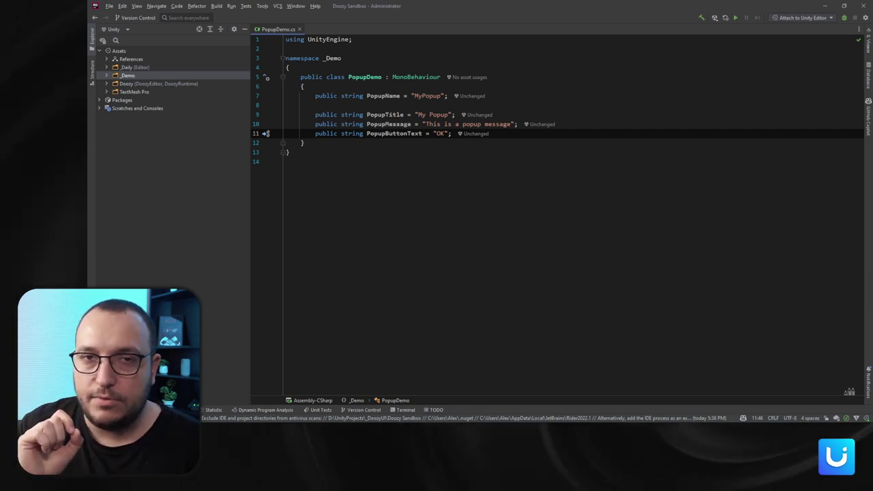
- Add a public Sprite PopupButtonIcon field
key("Return")
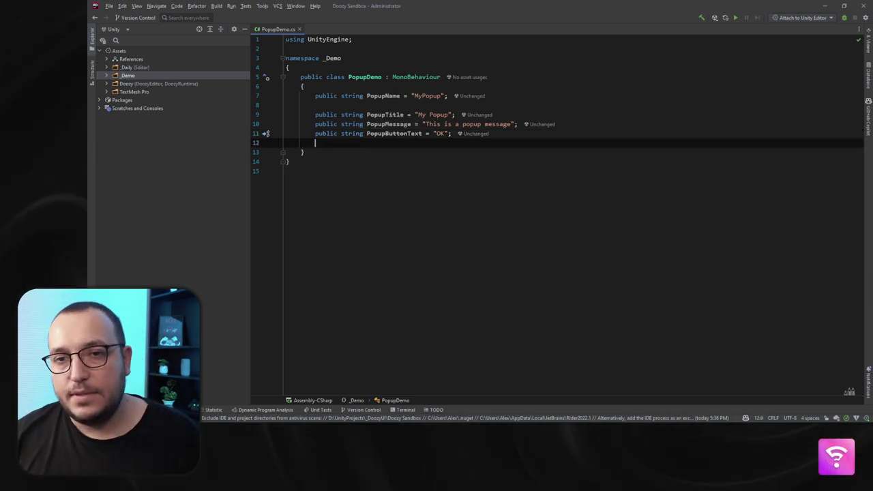
type("public ")
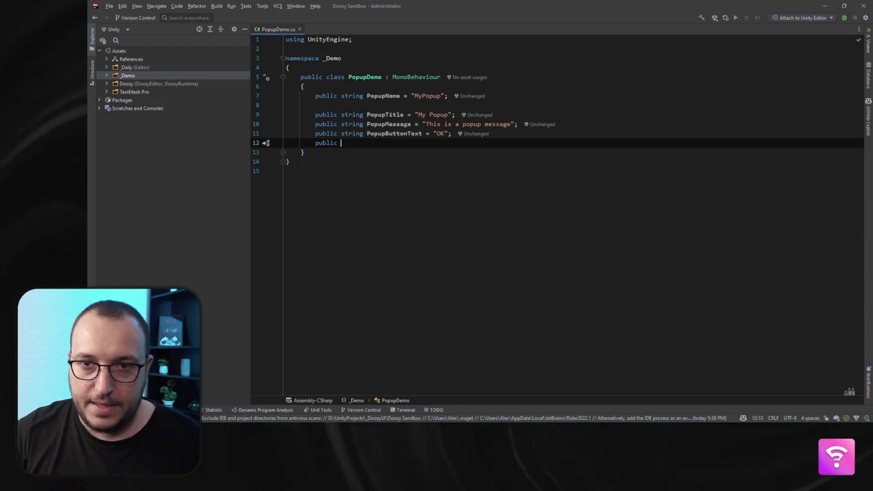
type("Sprite P")
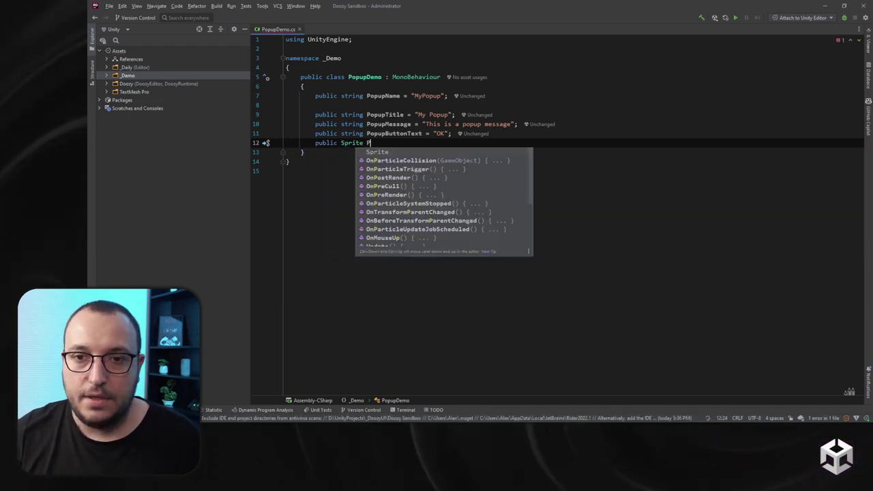
type("opupI")
key("BackSpace")
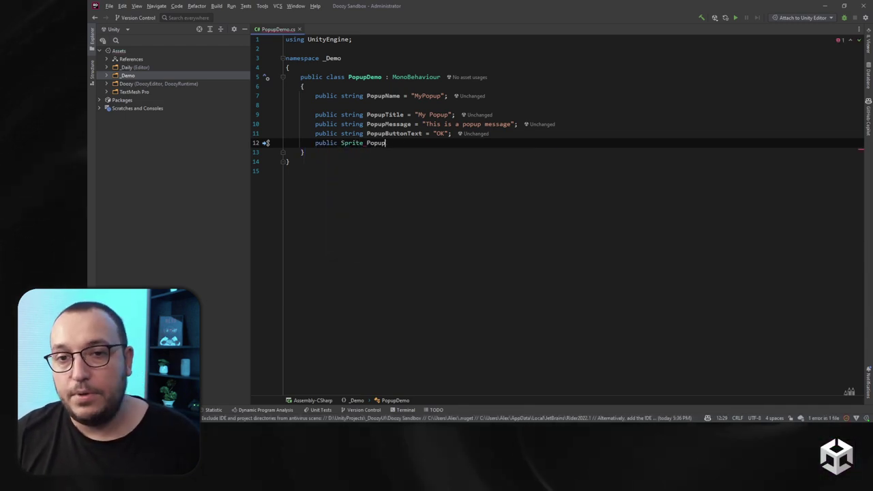
type("ButtonIcon;")
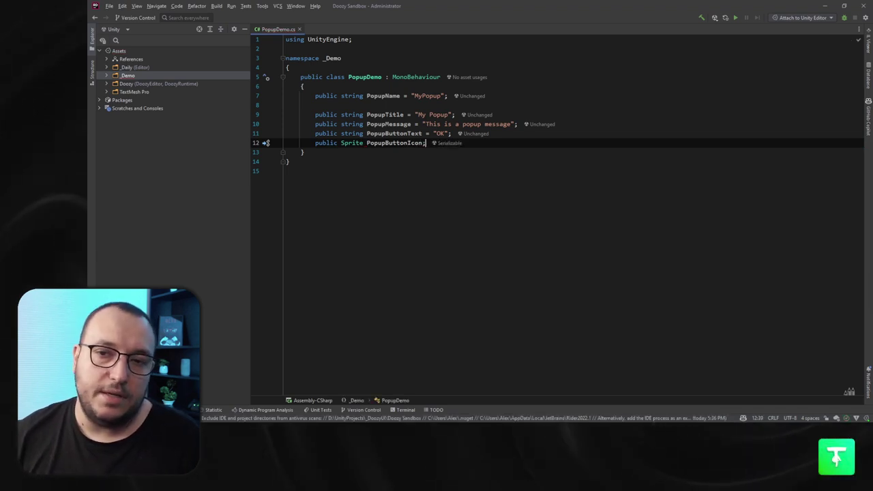
key("Return")
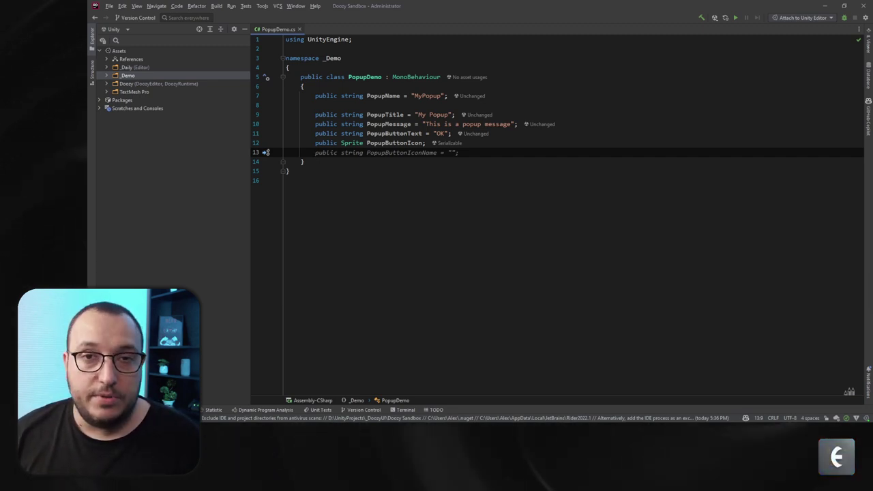
key("Escape")
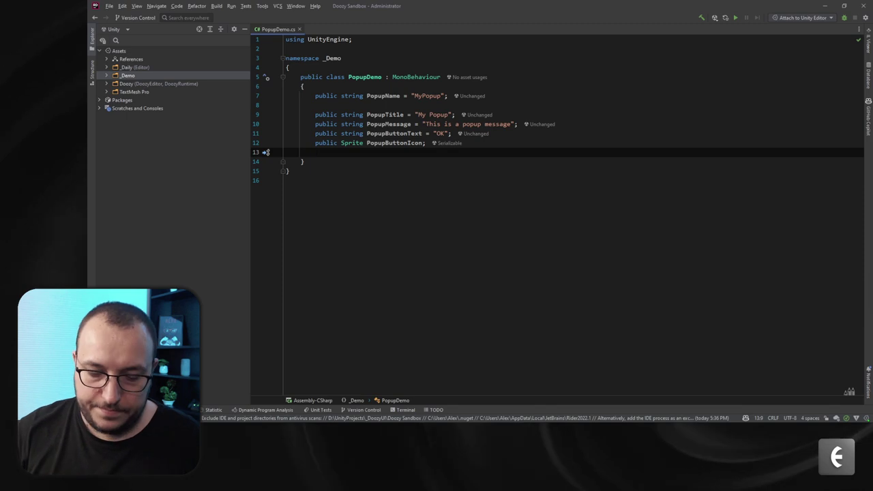
- Add a public UnityEvent OnPopupButtonClicked initialised to new UnityEvent(), importing UnityEngine.Events
type("public Unit")
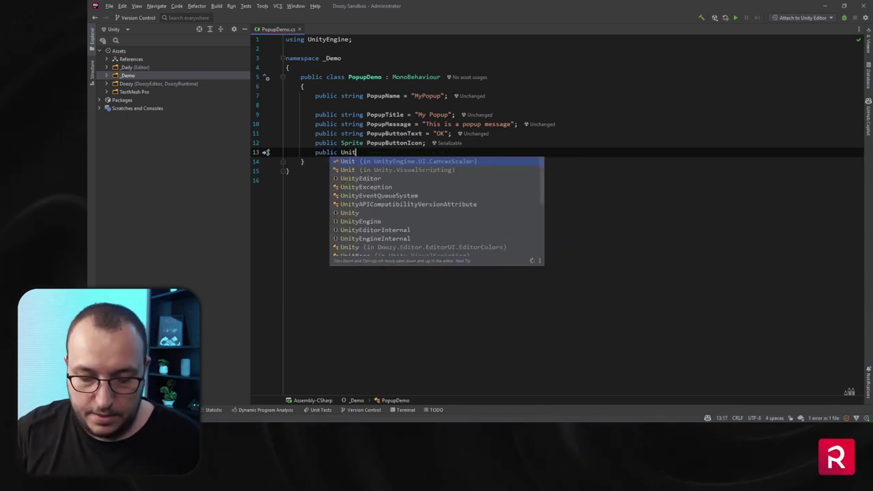
type("yEve")
key("Return")
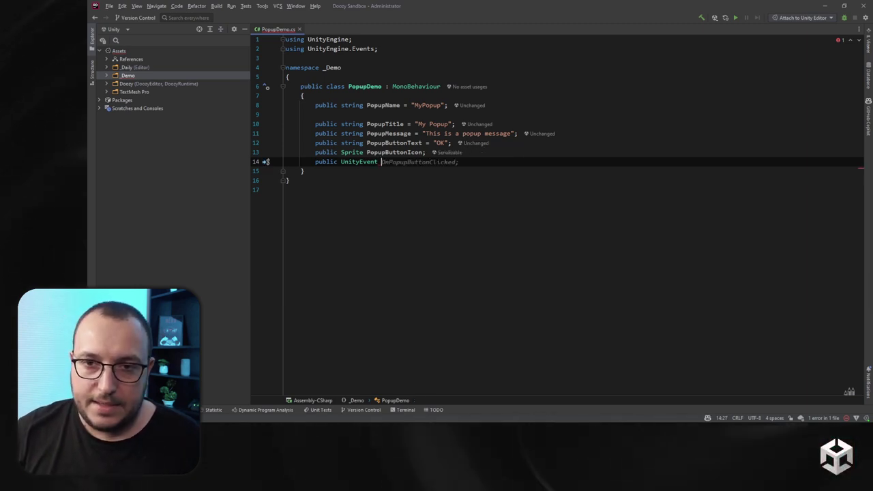
key("Tab")
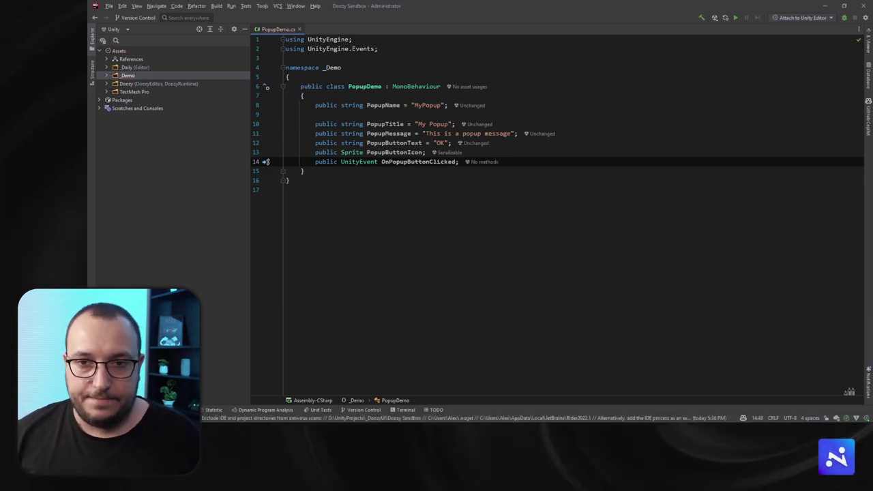
type("= ")
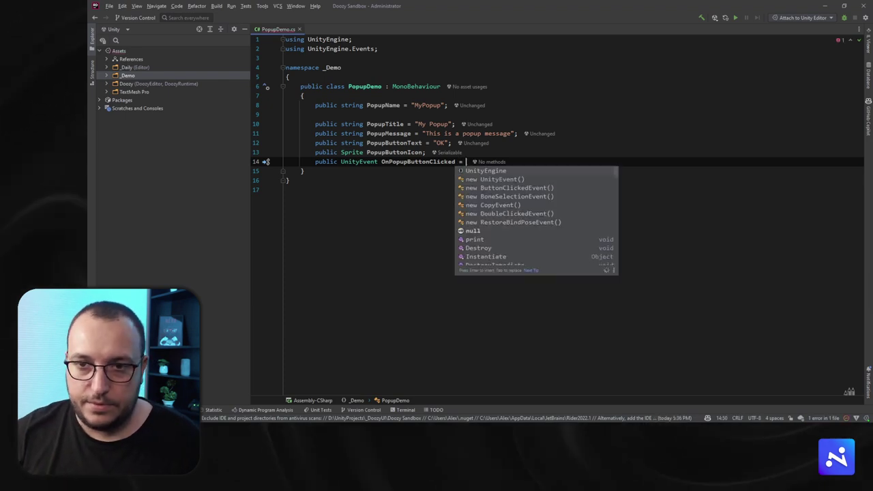
type("new")
key("Return")
type(";")
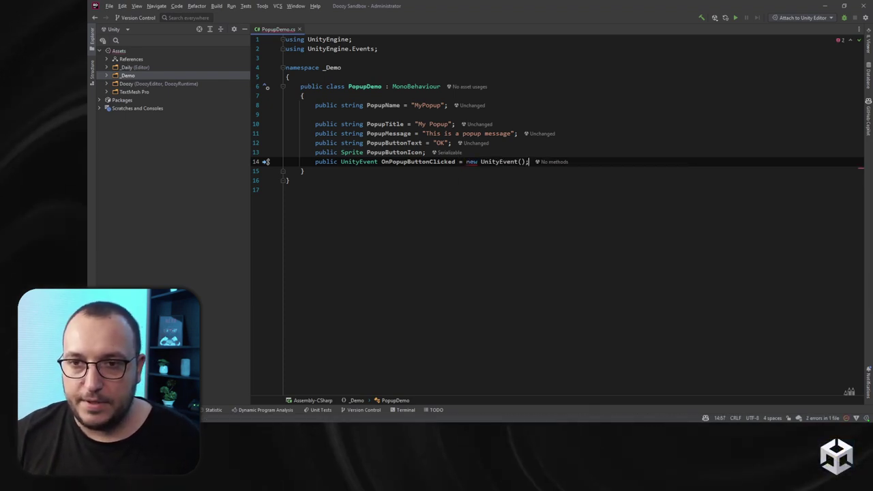
left_click(424, 152)
- Add a [Header("Popup")] attribute above the PopupTitle field, fixing the typo in its text
key("Up")
key("Up")
key("Up")
key("Up")
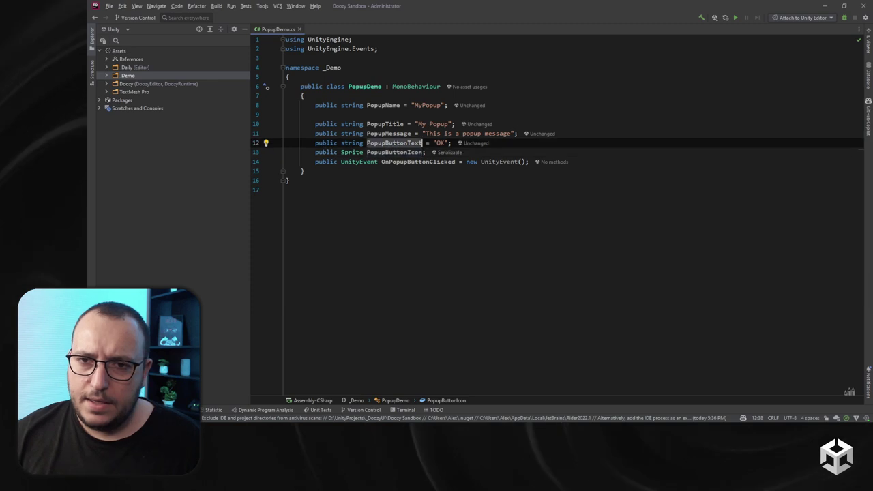
key("Return")
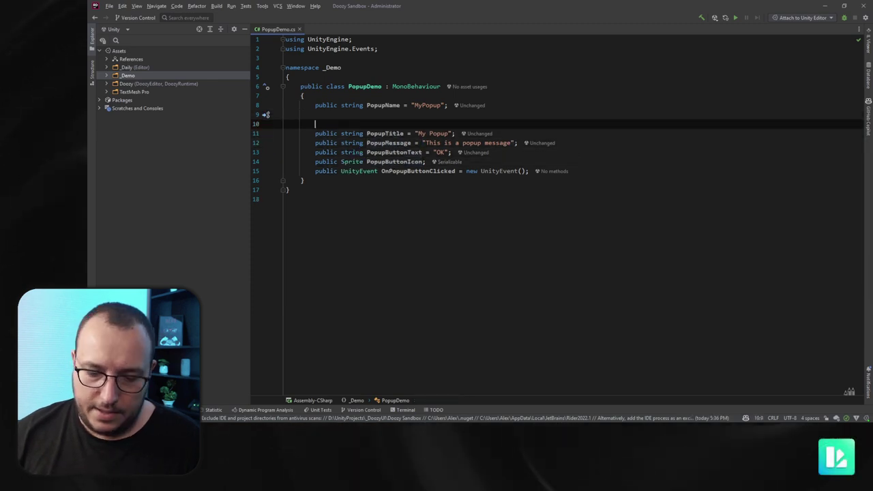
type("[")
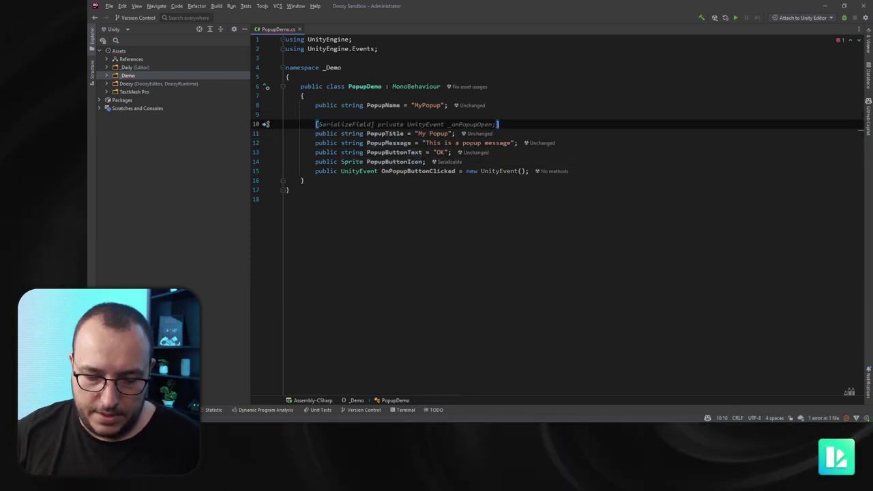
type("Header")
key("Return")
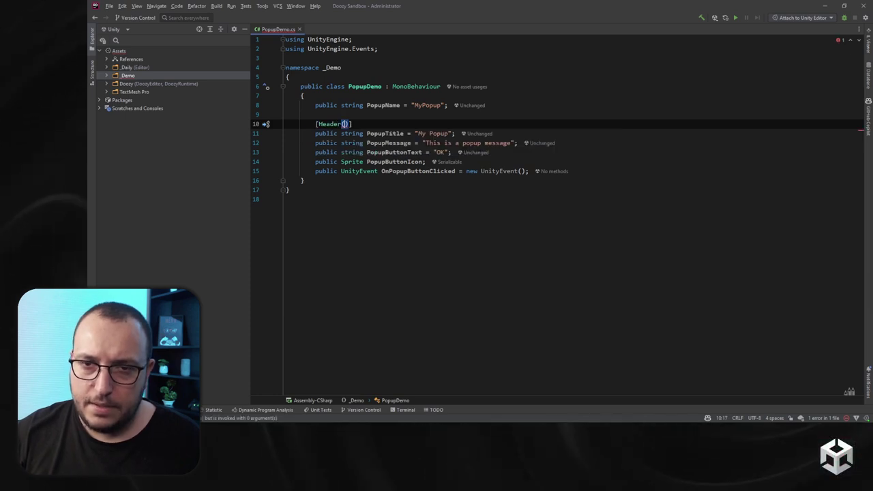
type("P")
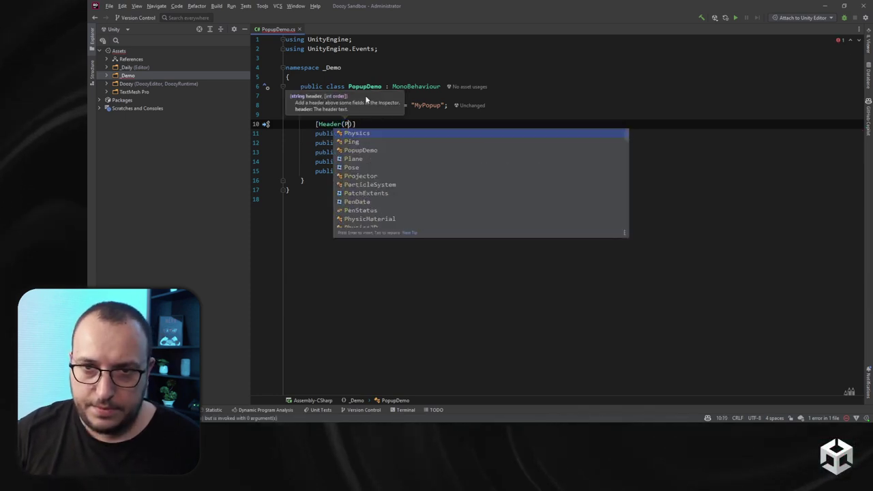
key("BackSpace")
type("\"Popup")
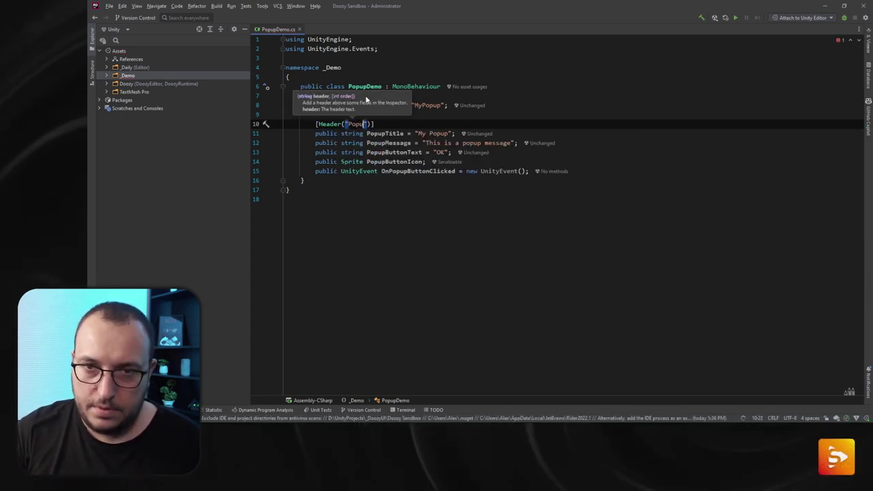
type(" Se")
type("Fields")
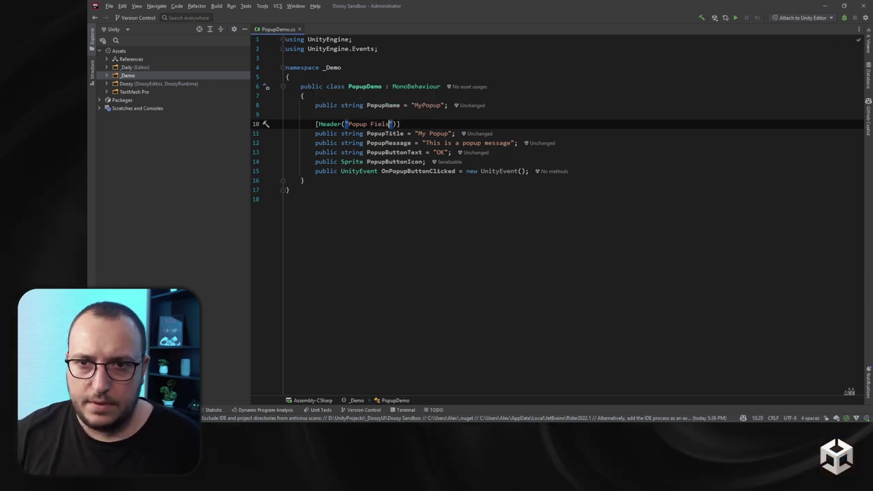
key("BackSpace")
left_click(390, 152)
left_click(389, 123)
key("BackSpace")
key("BackSpace")
key("BackSpace")
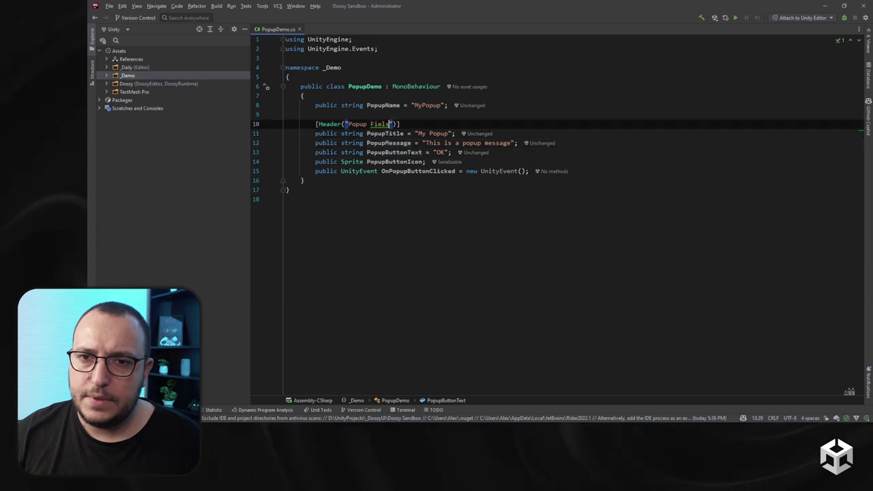
- Insert a [Header("Button")] attribute above the PopupButtonText field
key("Down")
key("Down")
key("Down")
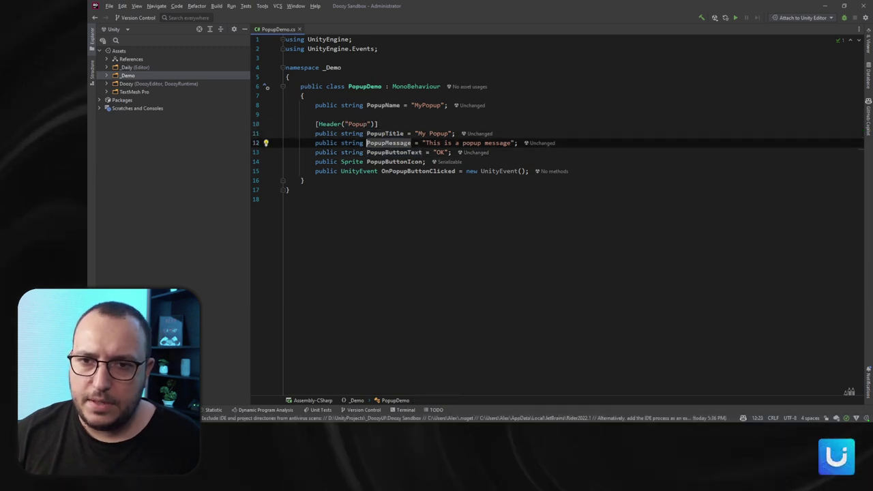
key("End")
key("Return")
key("Return")
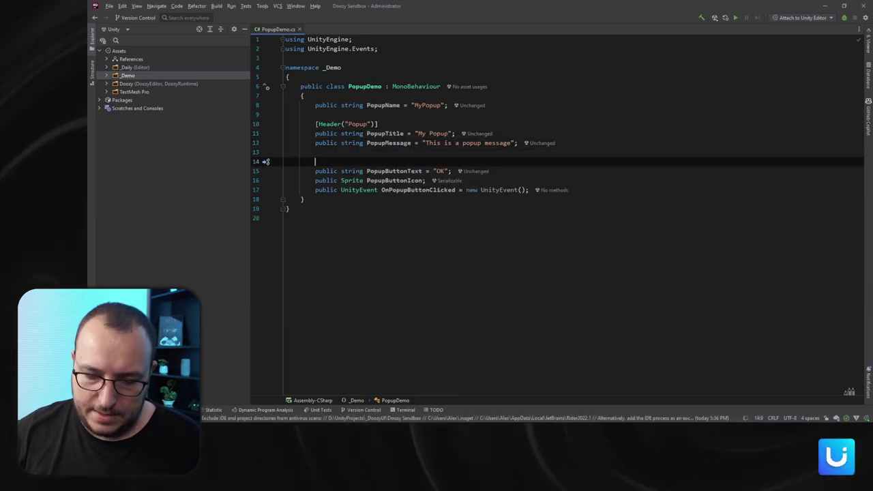
type("[Header(\"Butto")
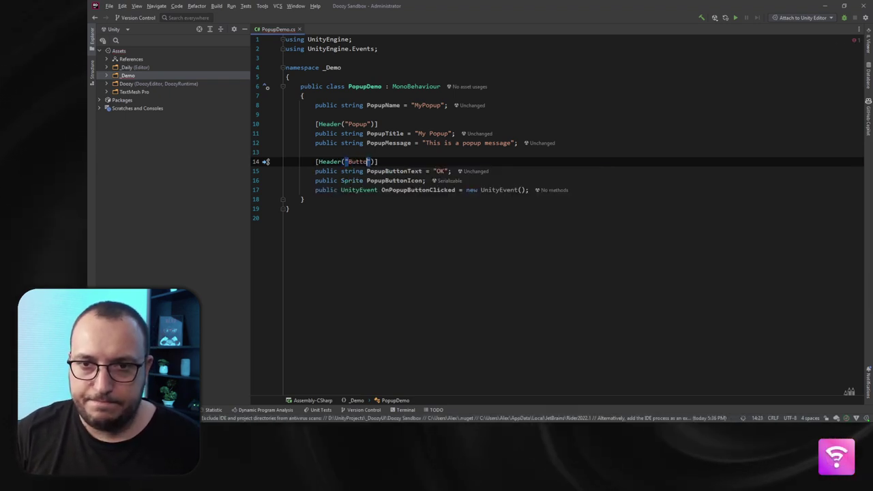
- Save the script and add a blank line after the UnityEvent field for a new method
key("Down")
key("Down")
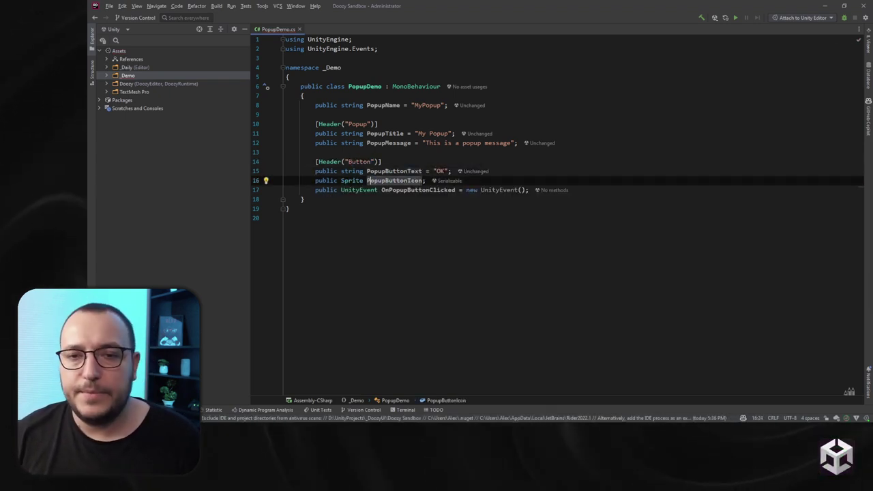
key("End")
key("ctrl+s")
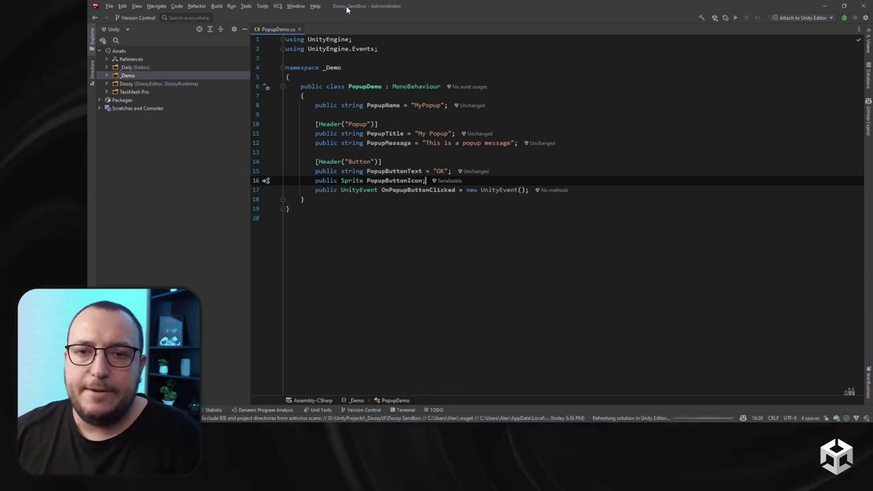
key("Down")
key("End")
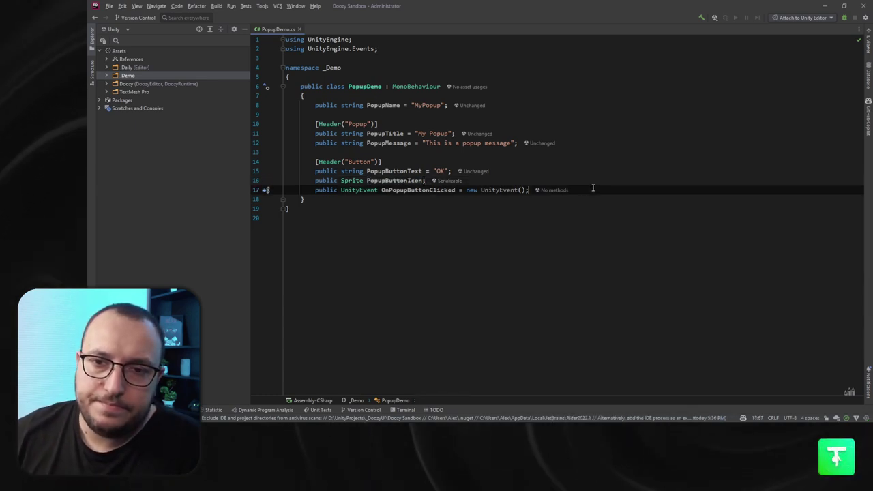
key("Return")
key("Return")
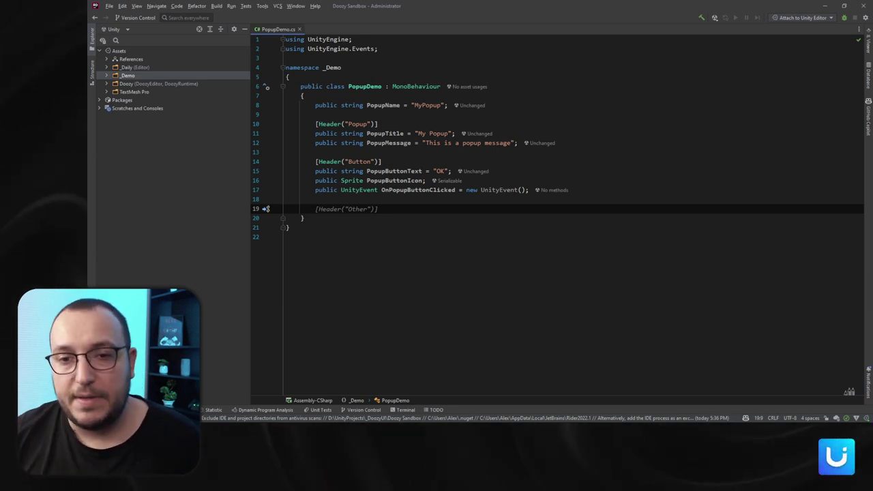
- Declare a public void ShowPopup() method and clear its suggested body
type("public void S")
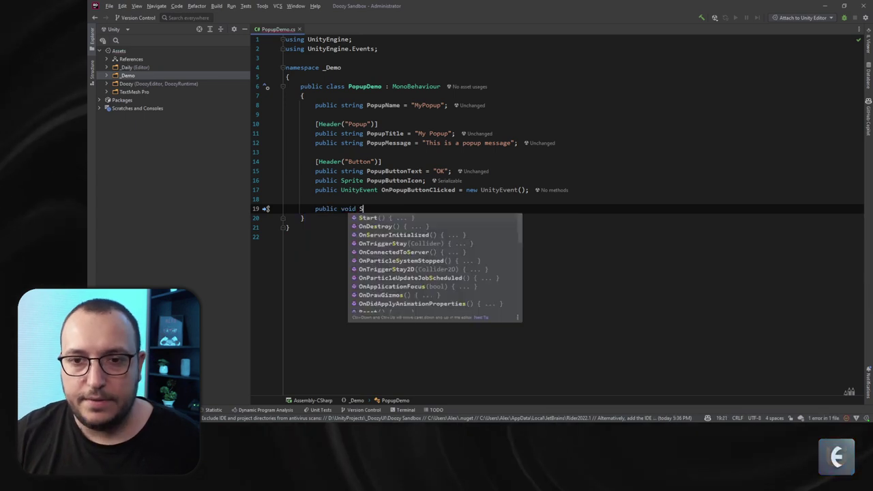
key("Escape")
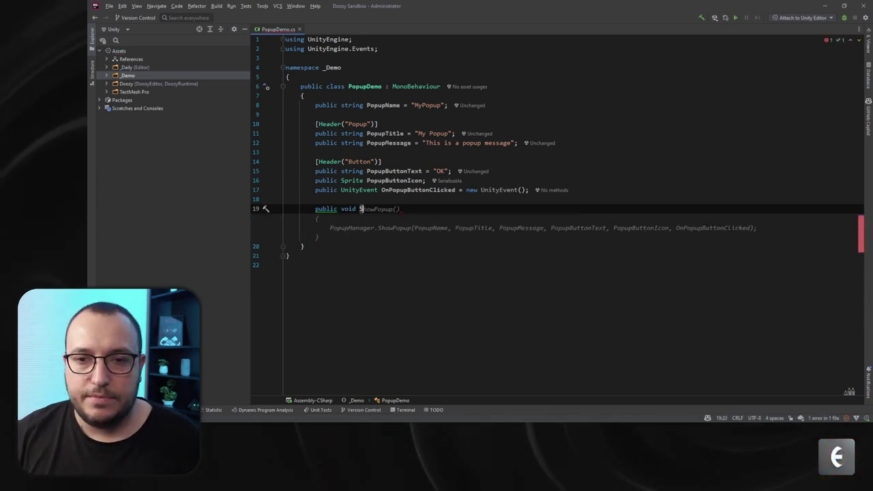
key("Tab")
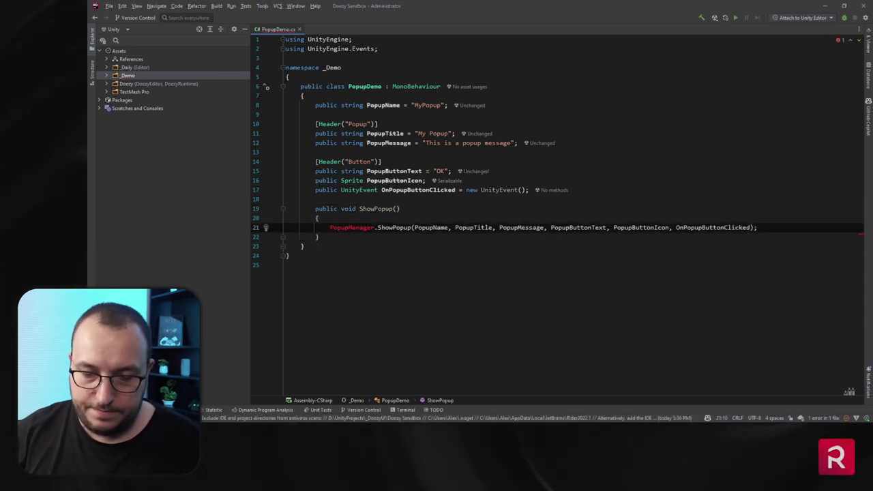
key("shift+End")
key("Delete")
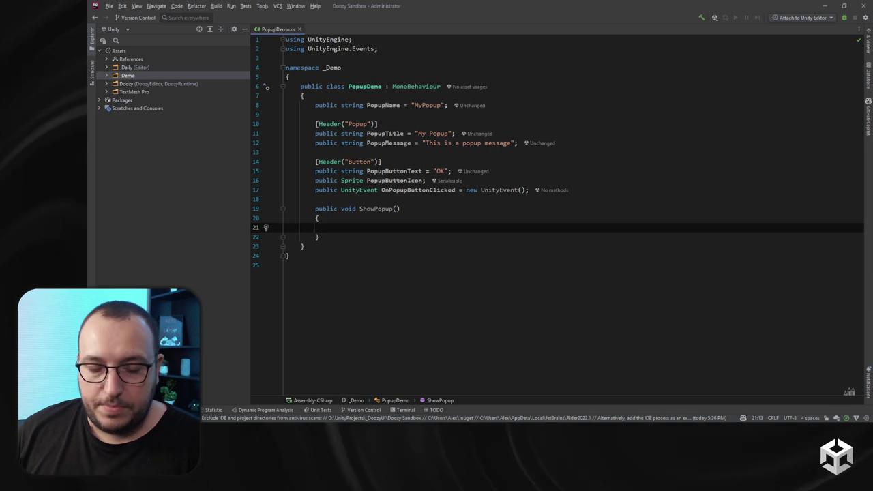
- Write var popup = UIPopup.Get(PopupName); as the method's first line
type("var ")
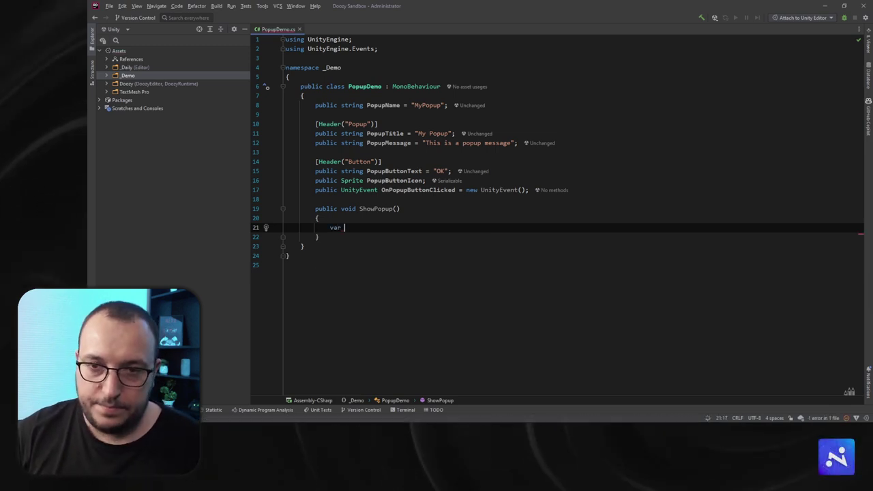
type("popup = ")
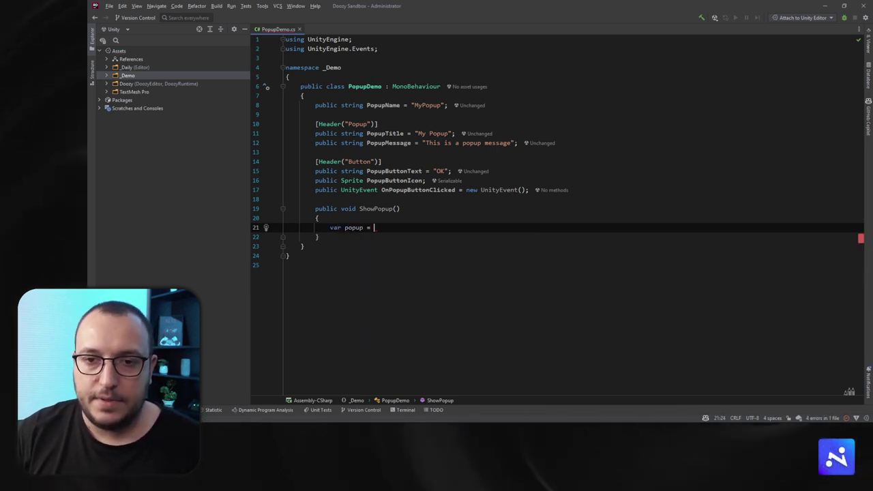
type("UIP")
key("Return")
type(".Get")
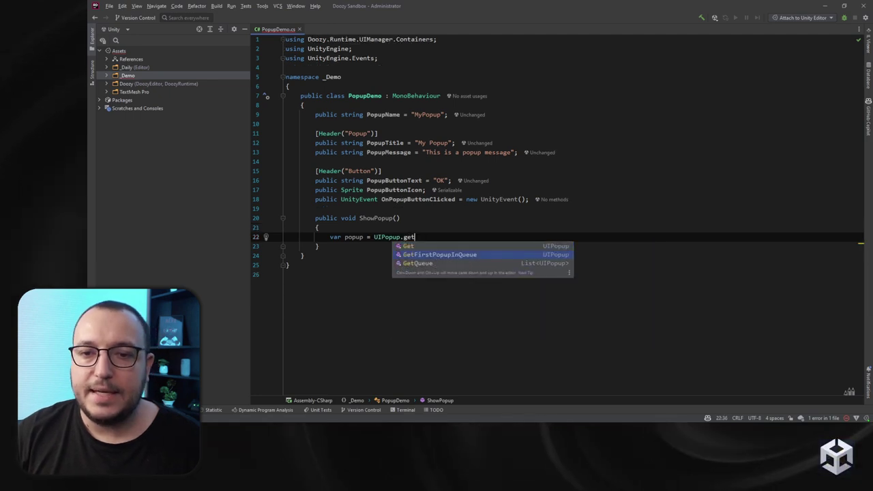
key("Return")
key("ctrl+z")
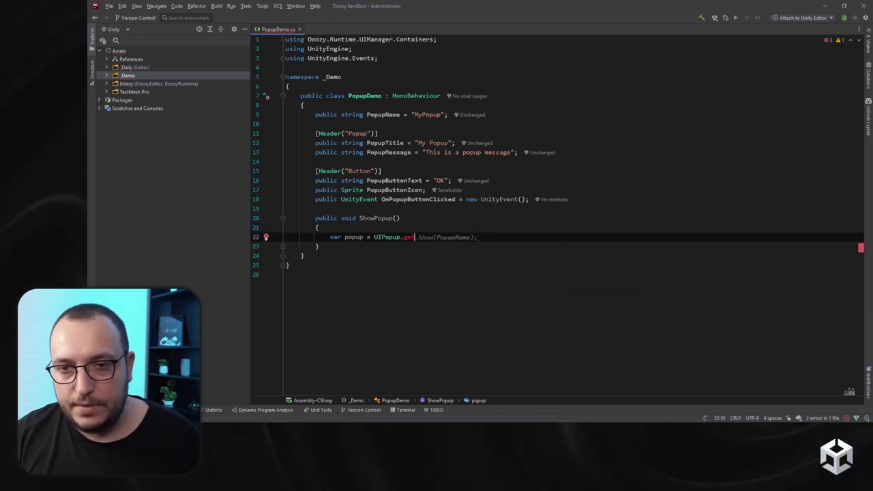
type("Get(")
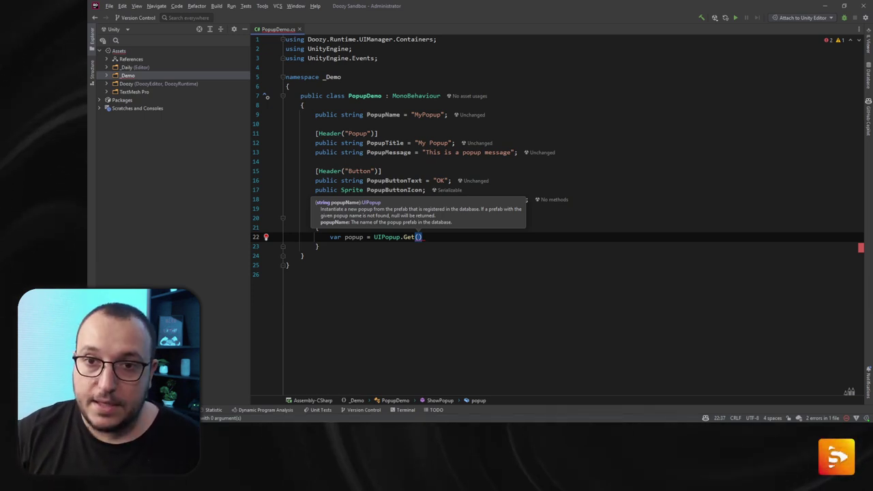
type("pop")
key("Return")
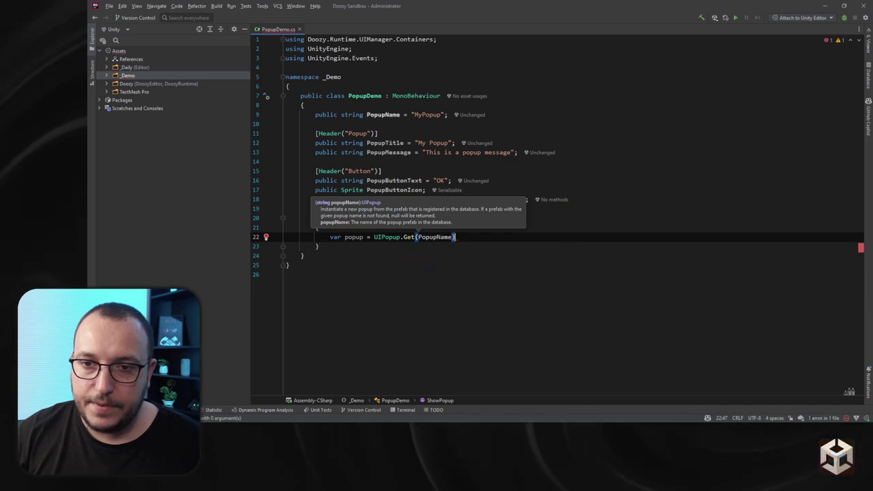
type(";")
key("Return")
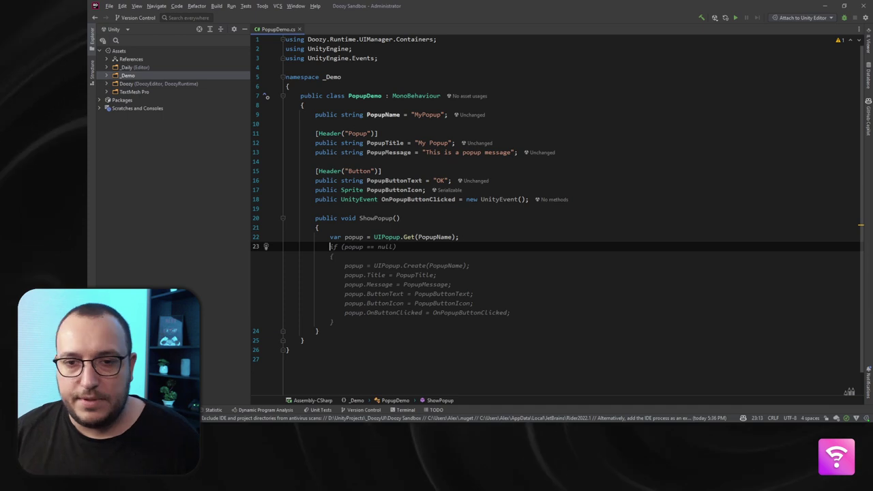
- Add an if (popup == null) return; early-exit check after the Get call
type("if(")
type("popup")
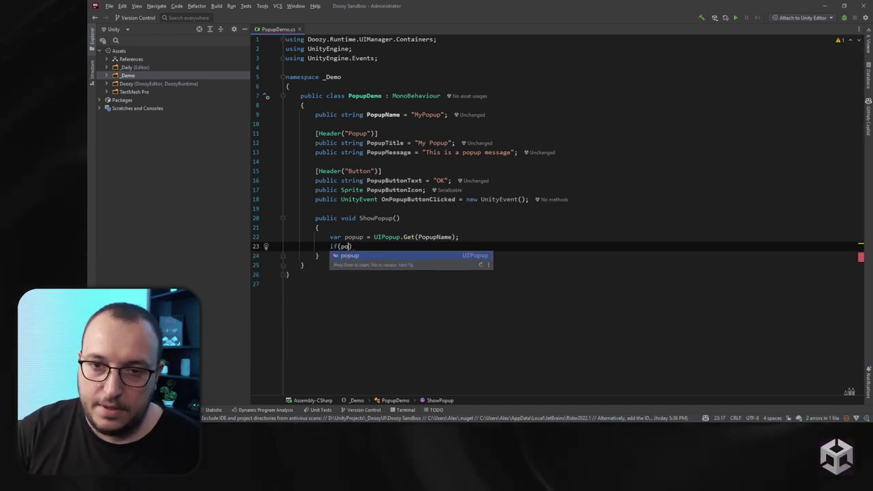
type(" == null")
left_click(286, 284)
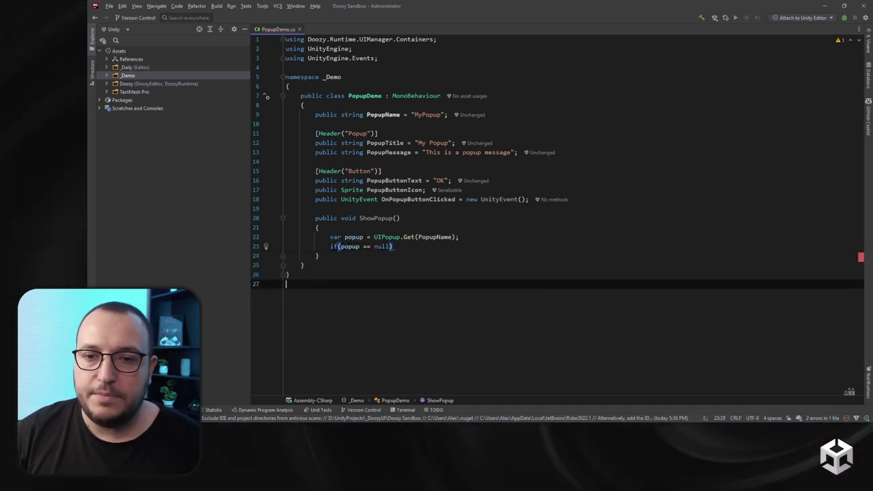
left_click(394, 246)
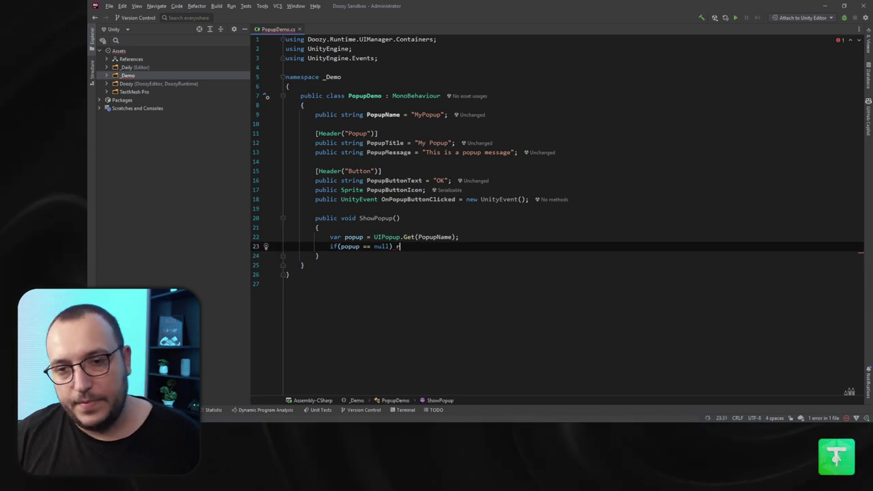
type("rn;")
- Comment the Get line as getting the popup from the database, comment the null check, then reformat
left_click(418, 237)
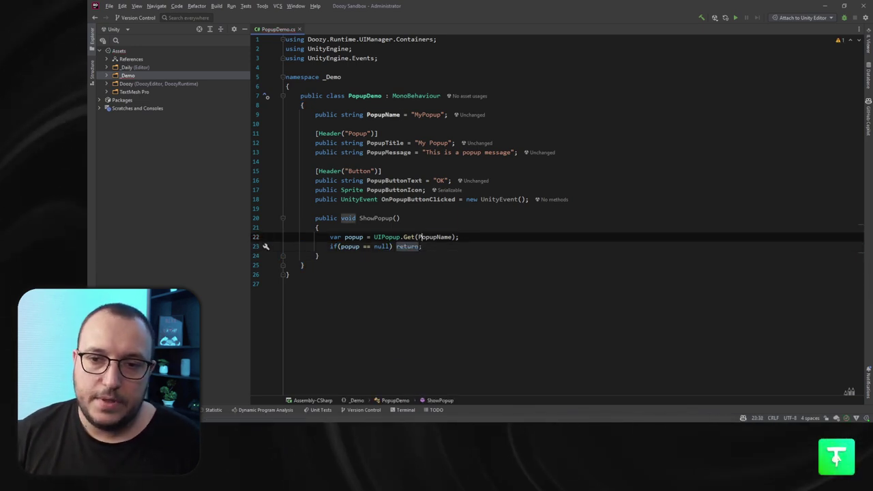
type("/get the popup from the UIManager")
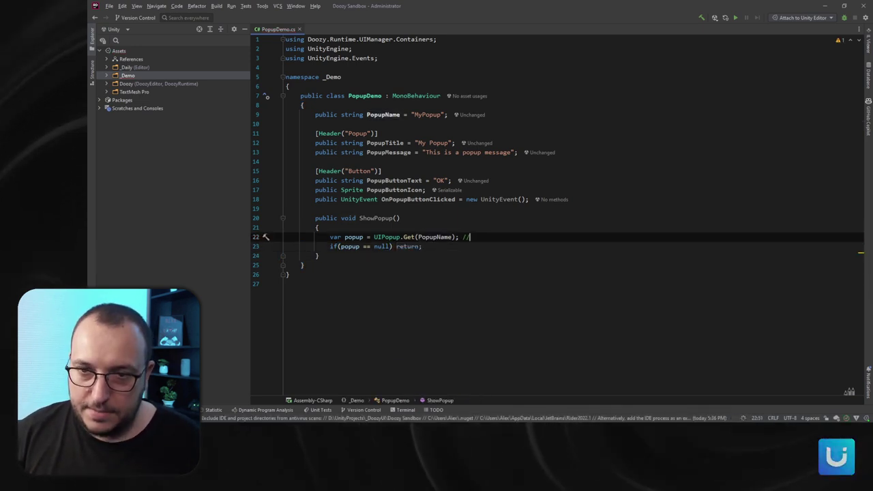
key("Down")
left_click(578, 237)
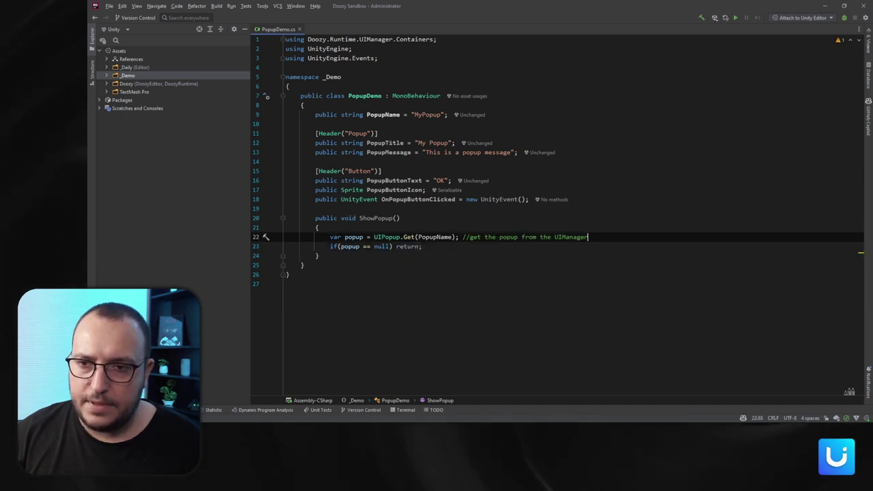
key("BackSpace")
key("BackSpace")
key("ctrl+Delete")
type("da")
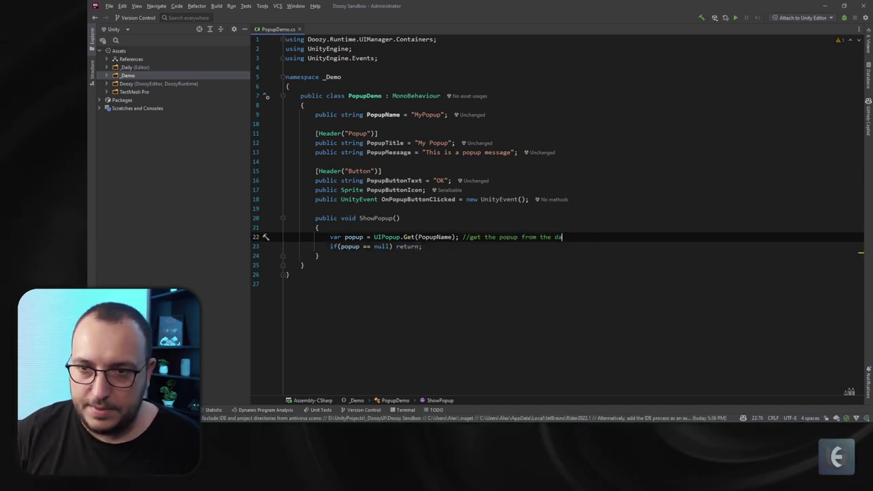
type("tabase")
key("Down")
type("//")
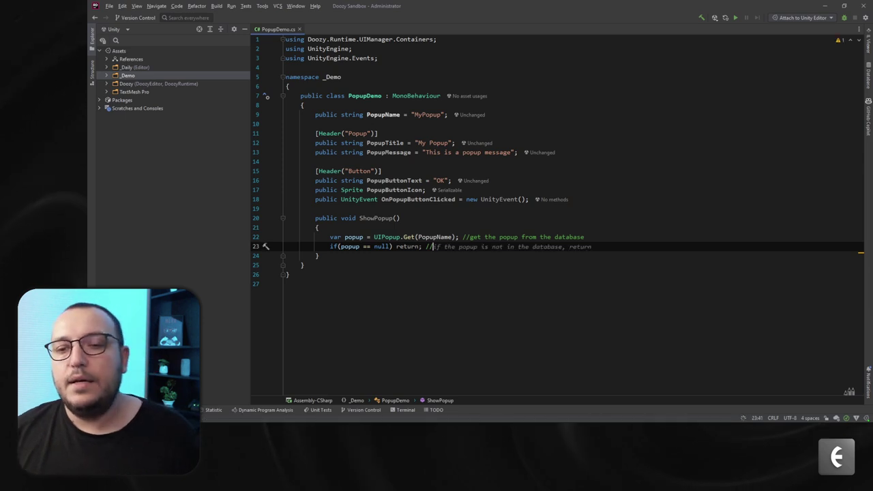
key("Tab")
key("ctrl+alt+l")
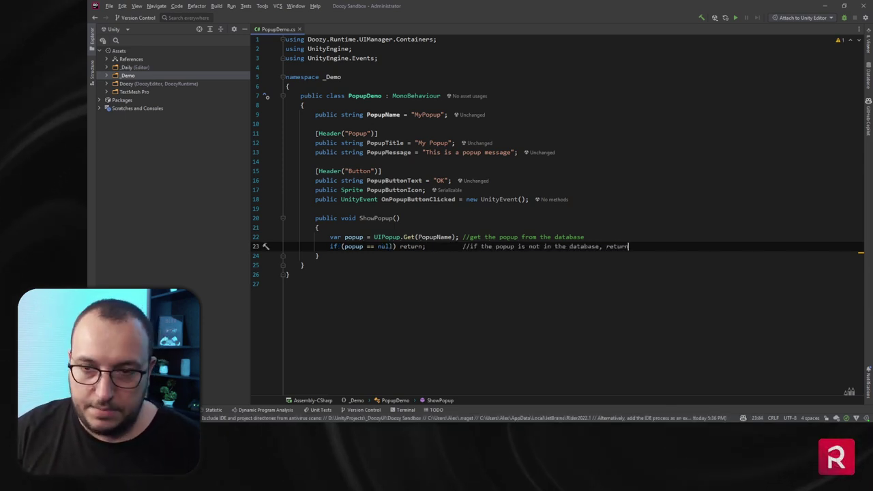
key("Return")
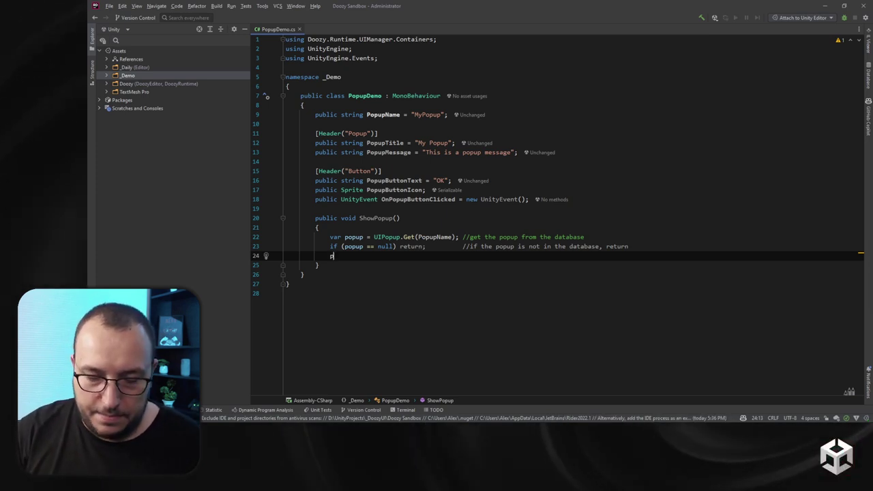
- Start a chained popup call with .SetTexts( on a new line, then switch to Unity
type("popup")
key("Return")
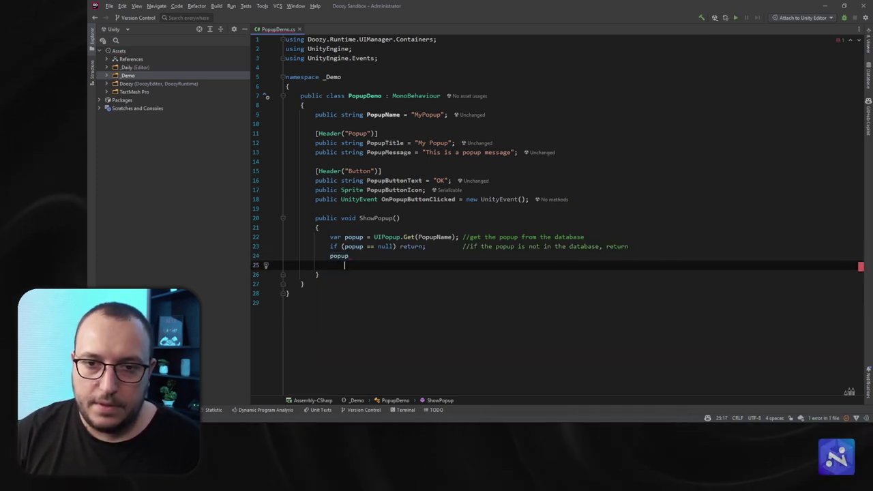
type(".SetTexts(")
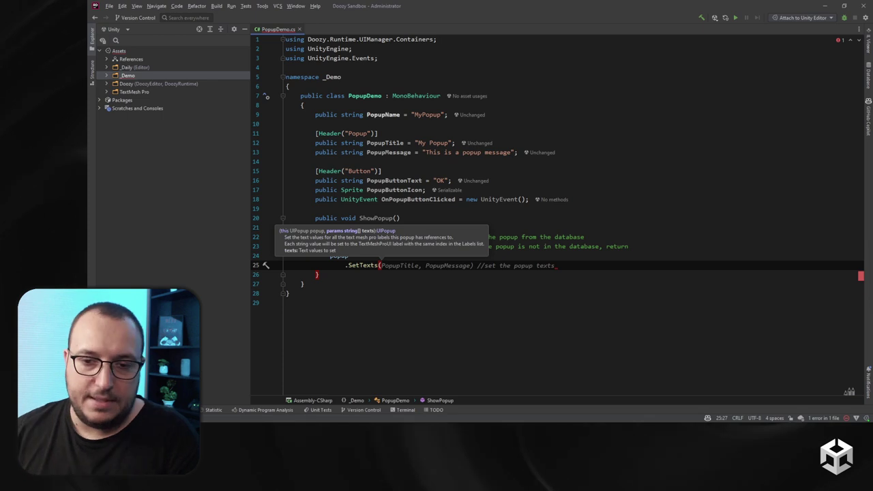
key("alt+Tab")
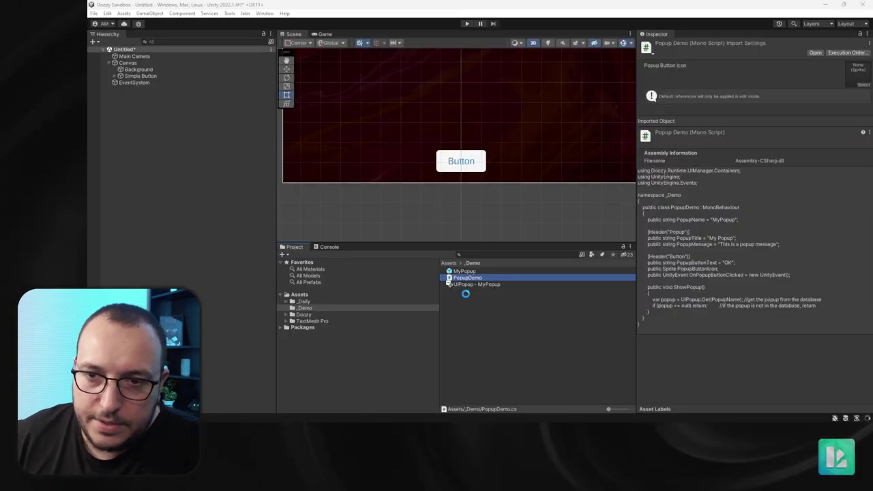
- Place the MyPopup prefab under Canvas and review its UIPopup label, image and button references
left_click(460, 271)
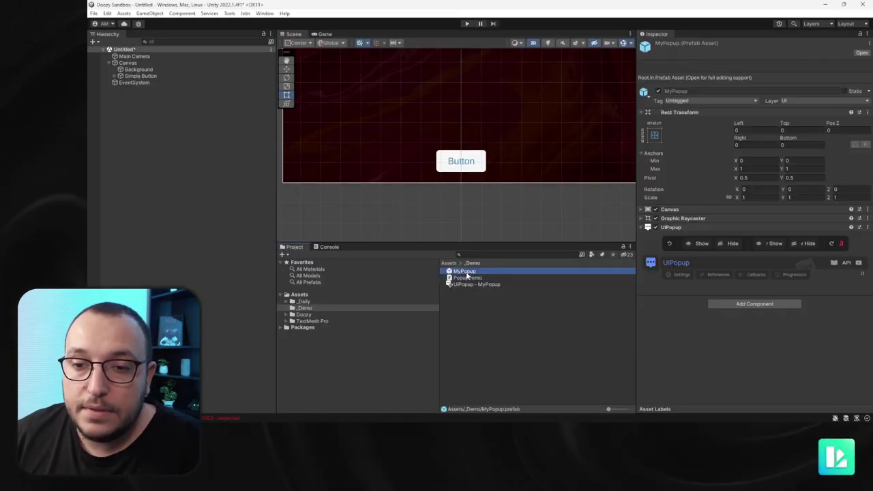
left_click_drag(140, 66, 119, 82)
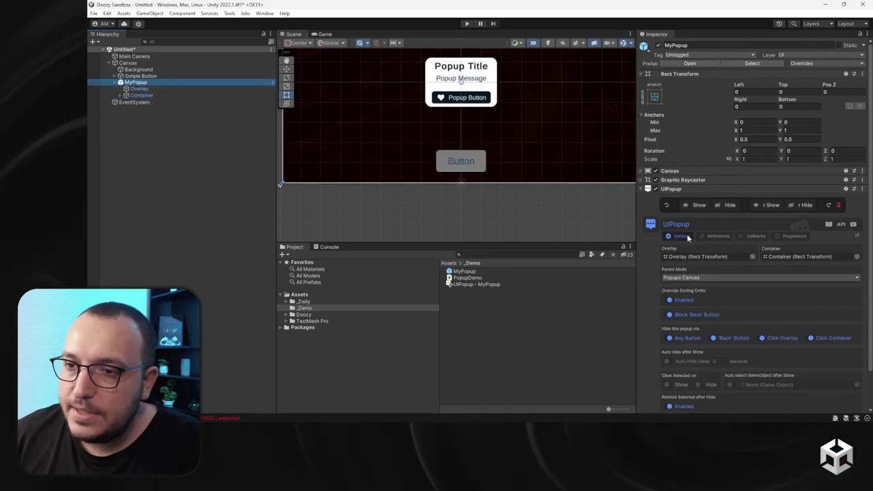
left_click(716, 236)
scroll(718, 242, "down", 2)
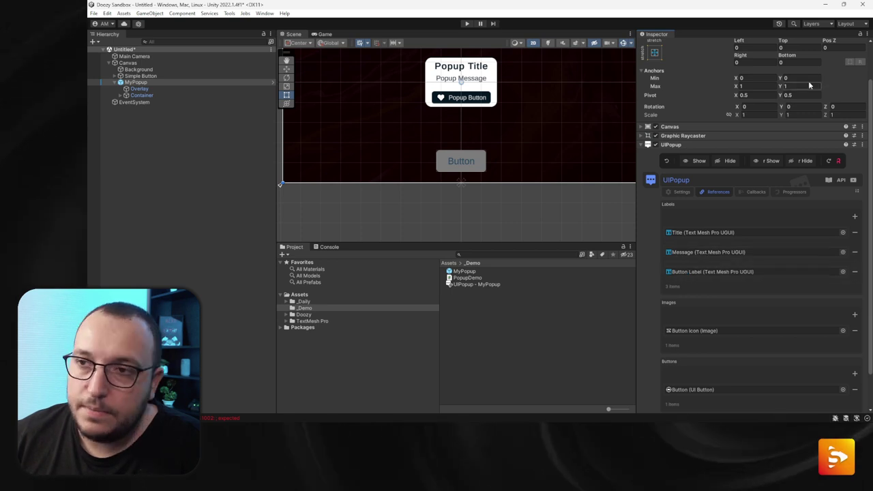
left_click(825, 6)
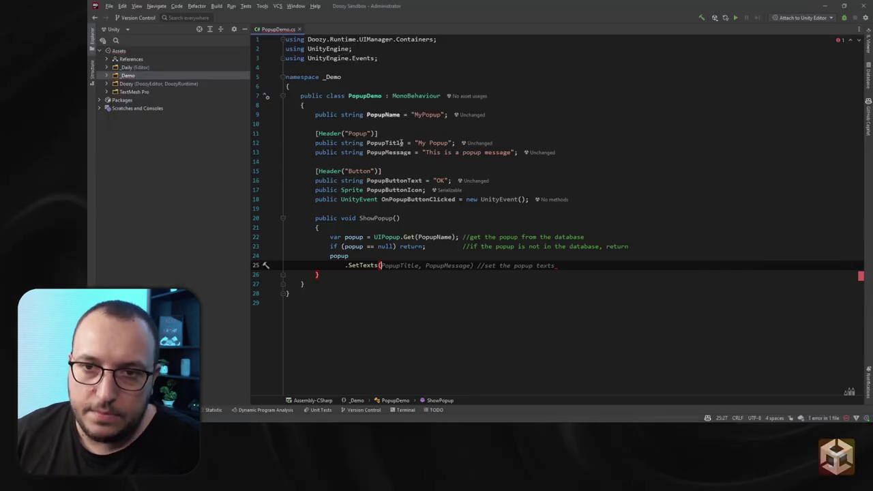
- Fill the call as .SetTexts(PopupTitle, PopupMessage, PopupButtonText) with a //set the texts comment
left_click(407, 180)
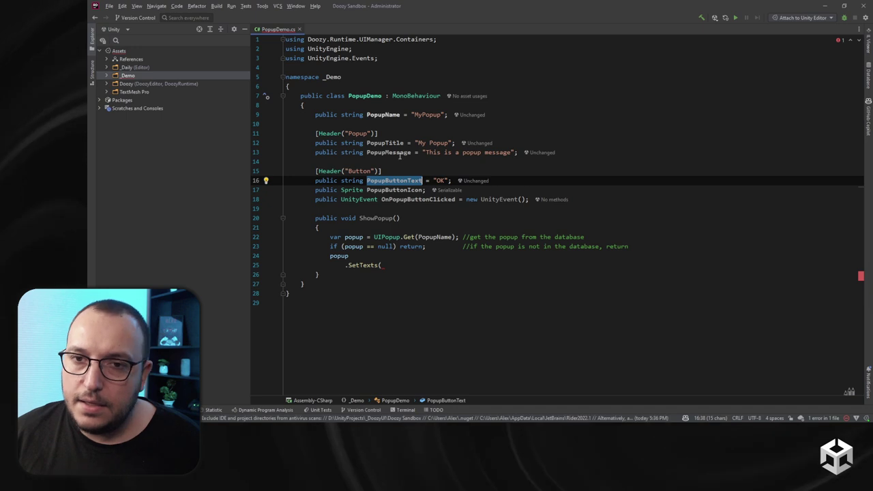
key("Up")
key("Up")
key("Up")
key("Up")
key("ctrl+w")
key("ctrl+c")
left_click(408, 264)
key("ctrl+v")
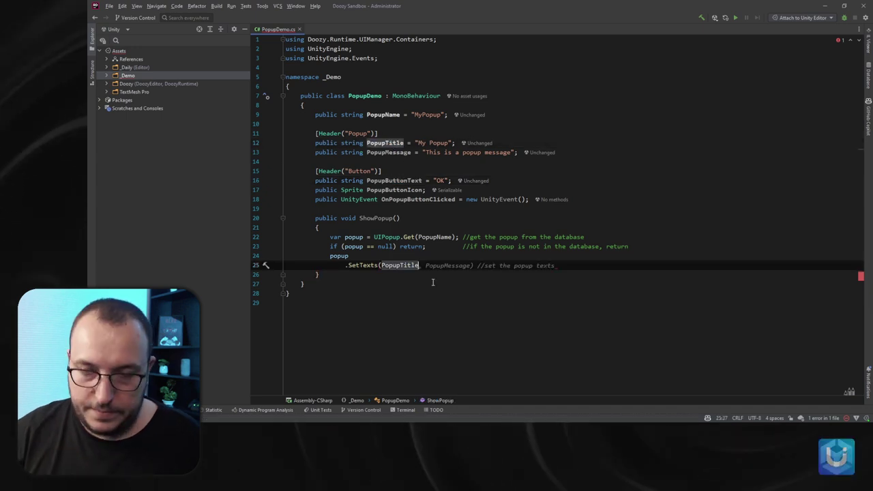
type(", P")
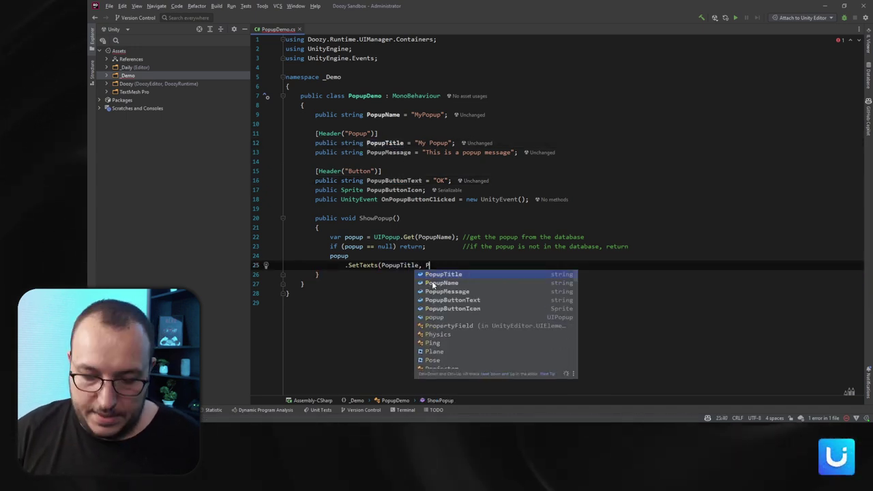
type("opupMessage, popla")
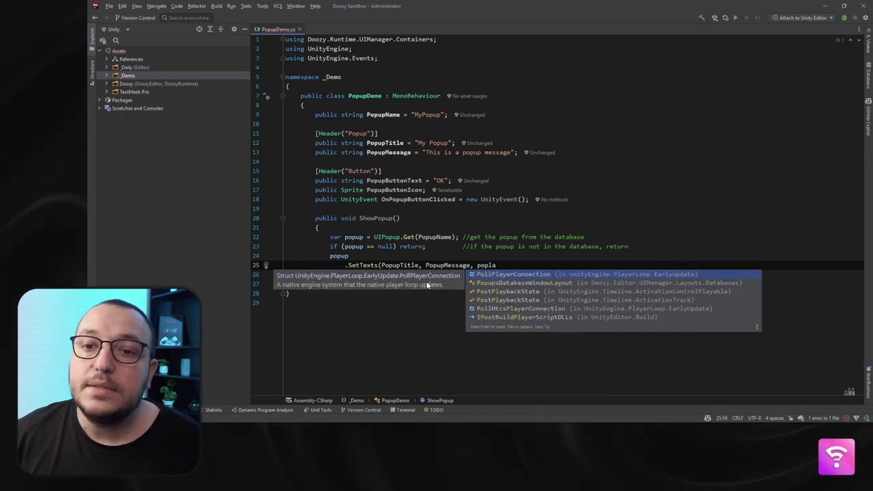
key("BackSpace")
key("BackSpace")
type("b")
key("Return")
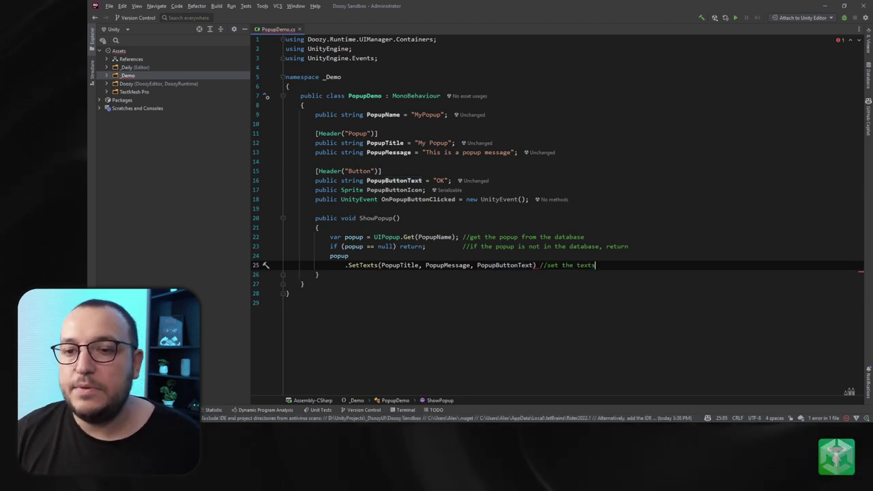
key("Return")
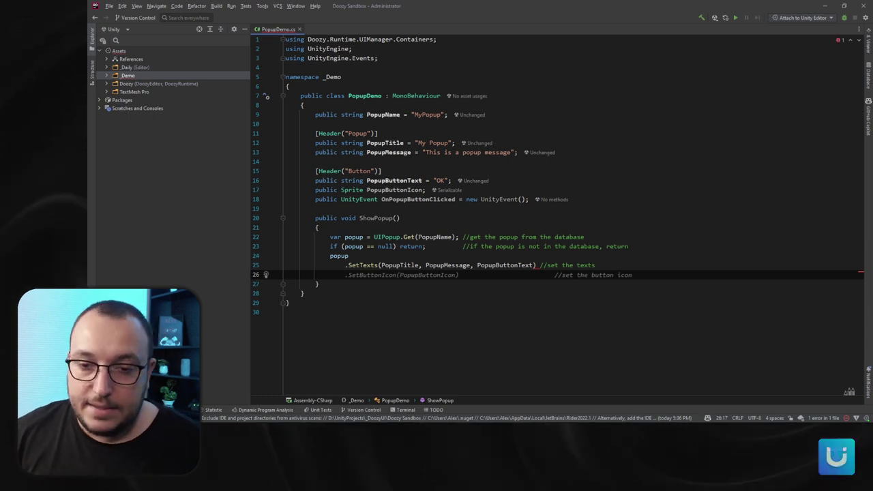
- Scroll through the popup's Inspector in Unity to check the button's heart icon and Button Icon reference
key("alt+Tab")
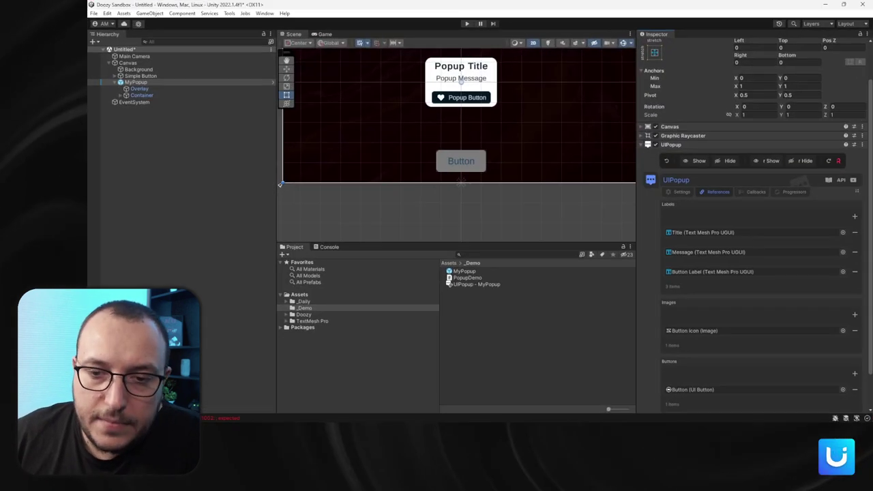
scroll(688, 313, "down", 3)
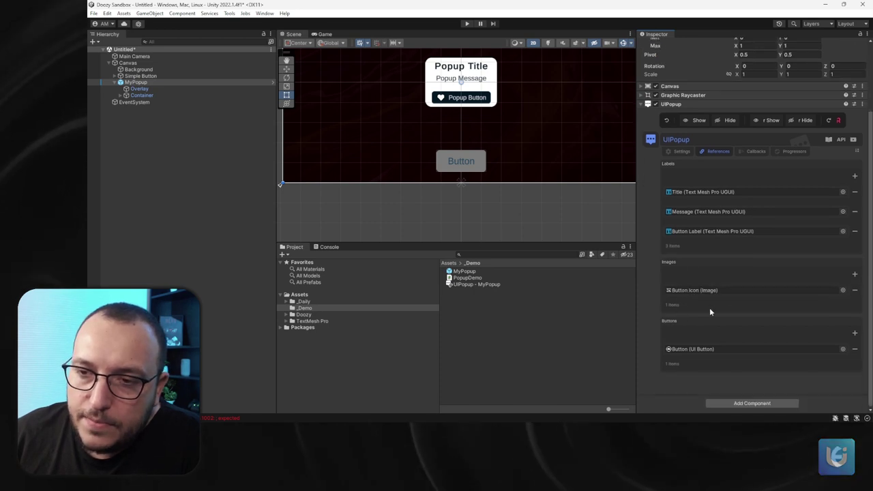
scroll(439, 95, "up", 10)
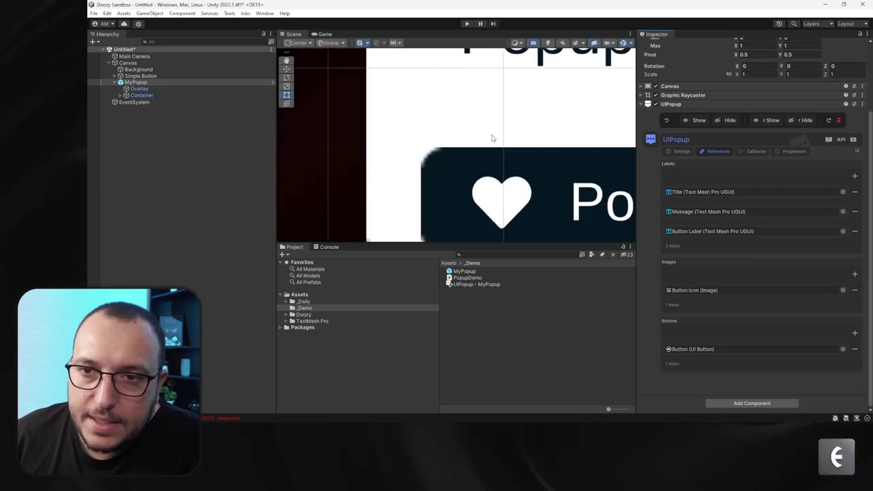
scroll(450, 154, "down", 10)
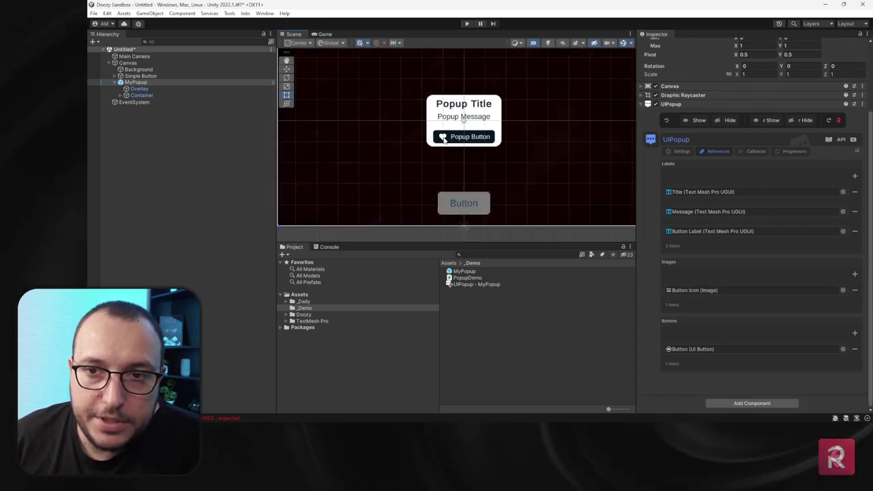
scroll(445, 140, "up", 2)
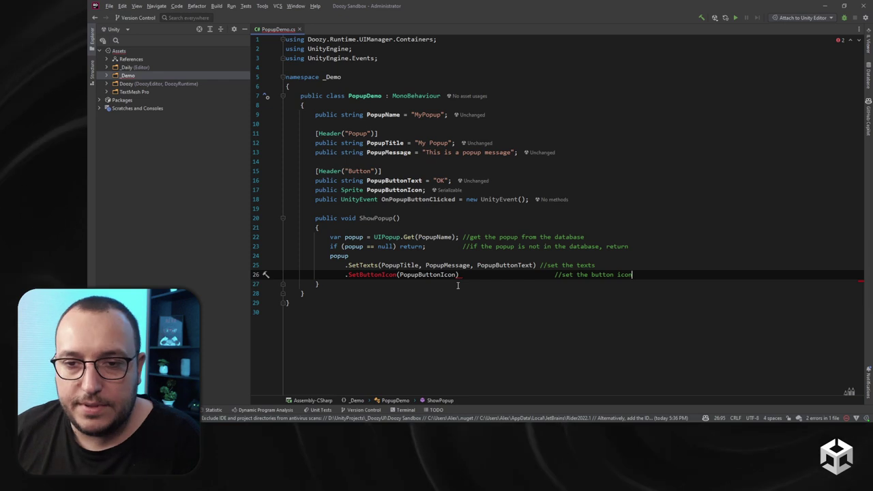
- Rename SetButtonIcon to SetSprites and chain a commented .SetEvents(OnPopupButtonClicked)
double_click(372, 274)
type("SetSprites")
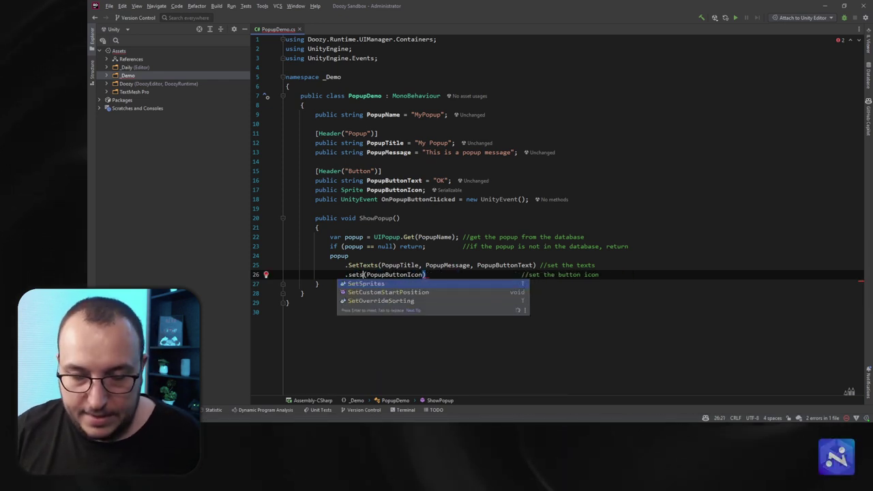
key("Return")
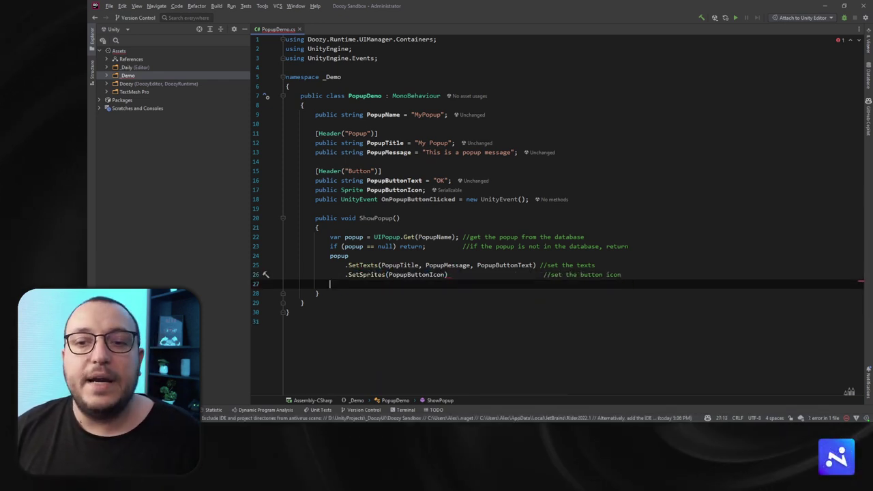
type(".sete")
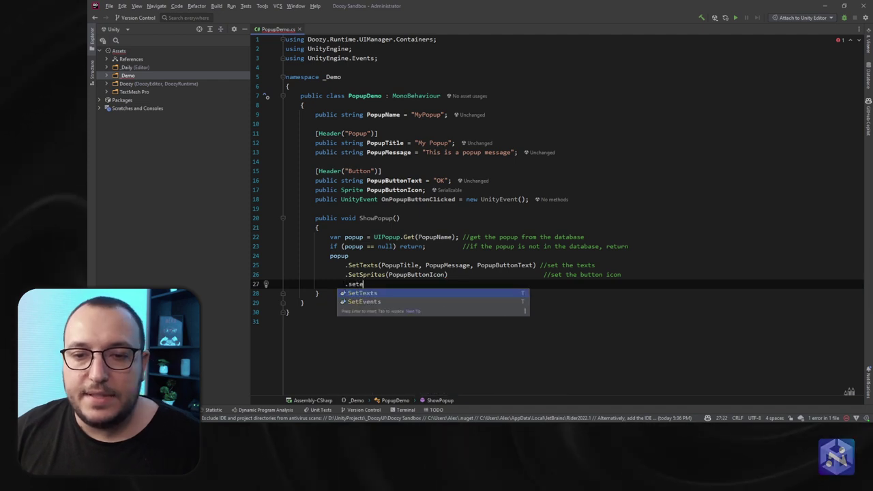
key("Return")
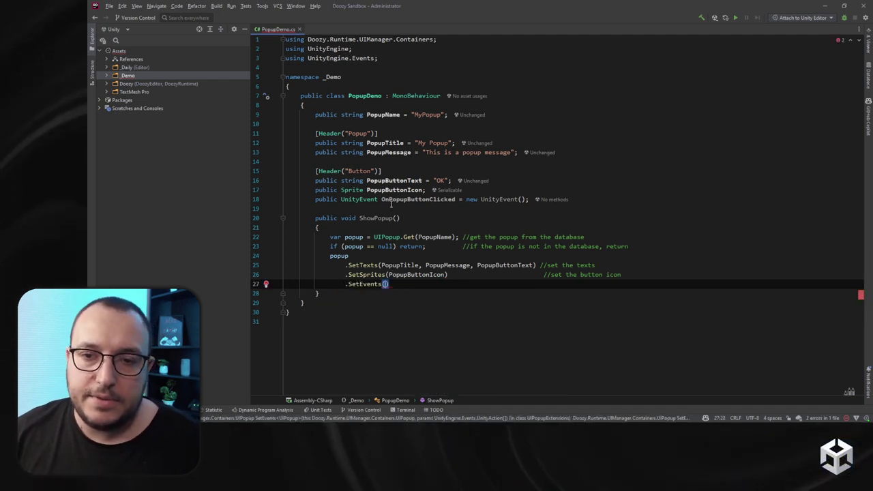
left_click(407, 199)
left_click(384, 285)
key("ctrl+v")
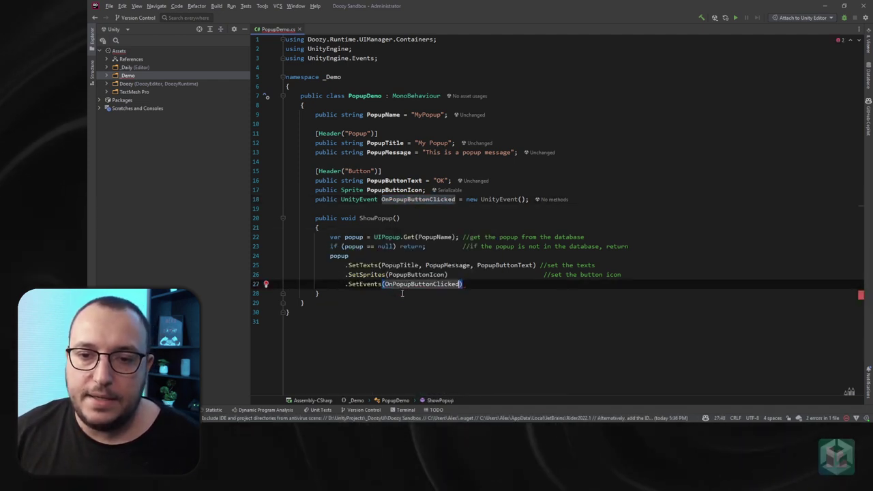
left_click(479, 285)
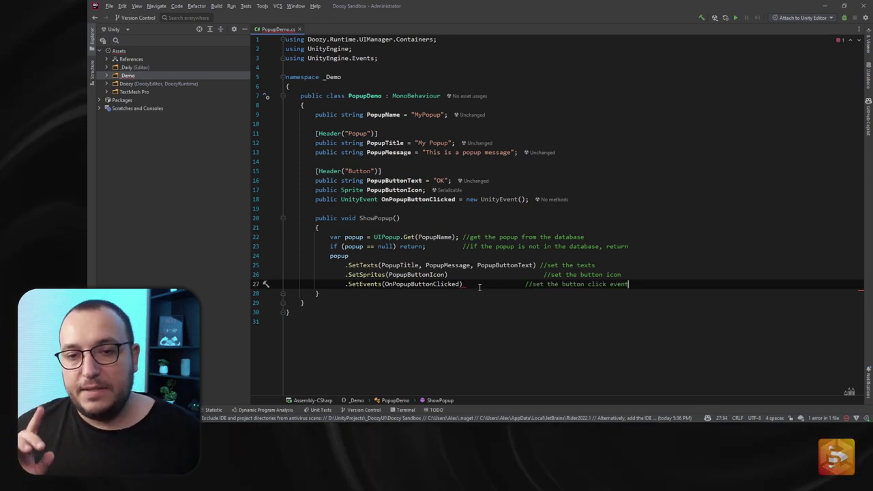
key("Tab")
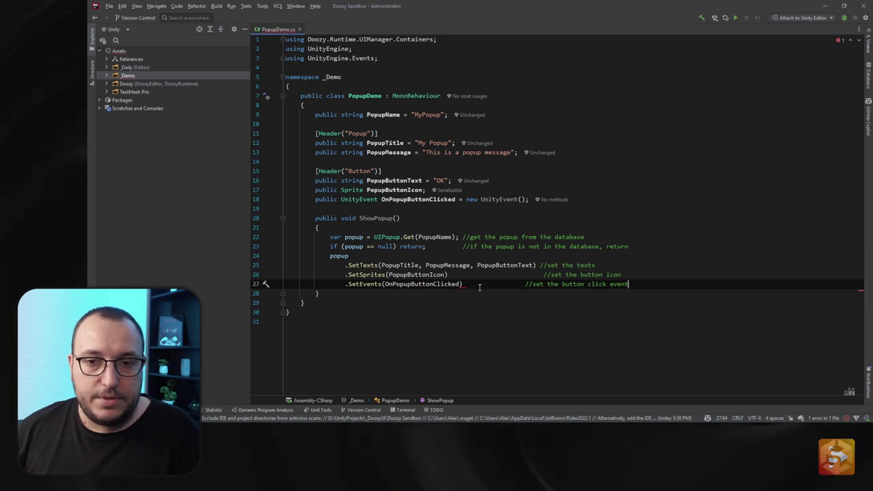
- Chain a commented .Show() call and select the UIPopup.Get(PopupName) expression
key("Return")
type(".s")
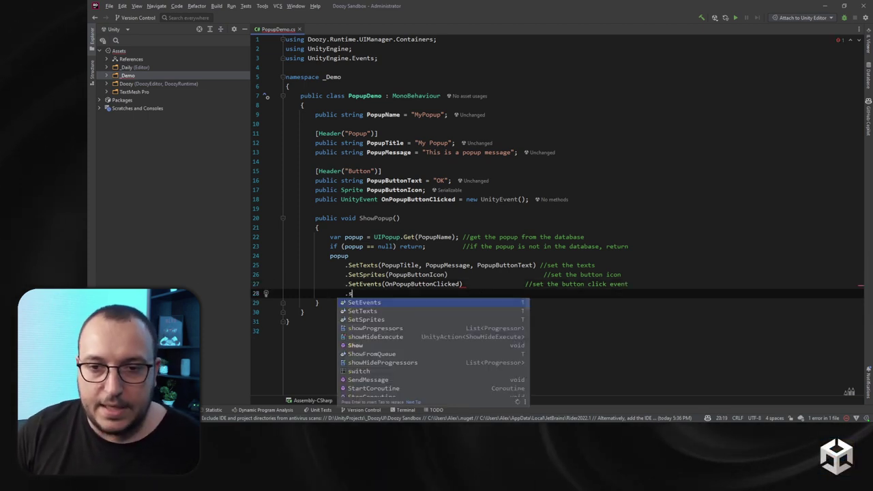
type("how")
key("Return")
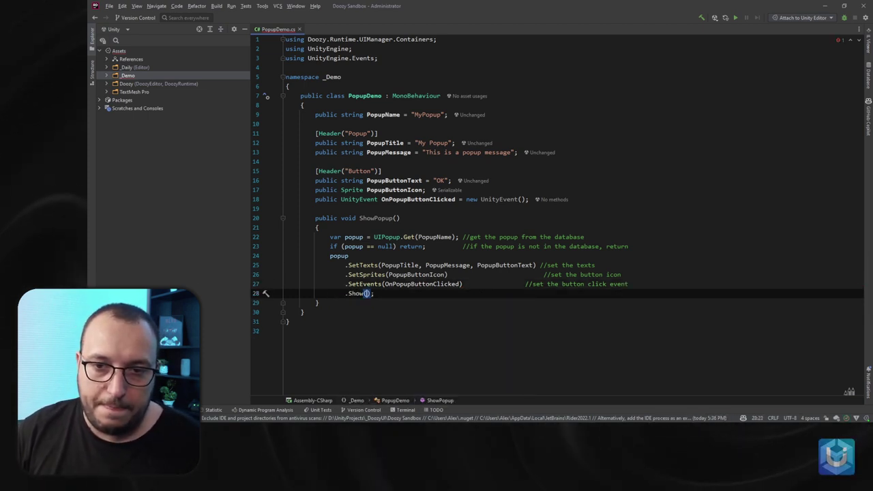
type("//show the popup")
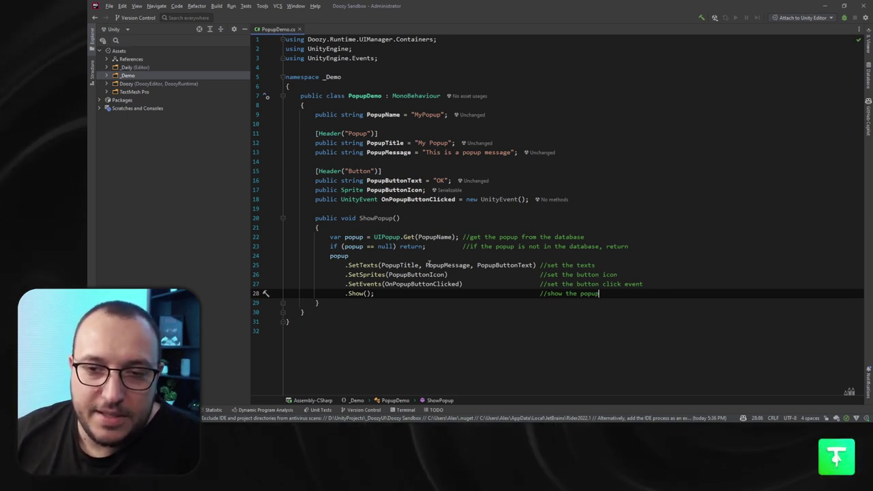
left_click_drag(374, 237, 457, 234)
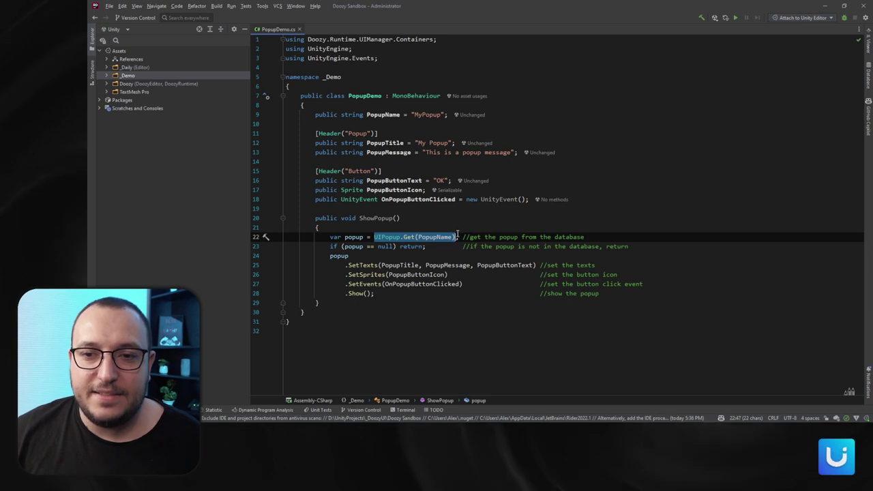
- Start the chain with UIPopup.Get(PopupName)?. and remove the var popup and null-check lines
double_click(337, 255)
key("ctrl+v")
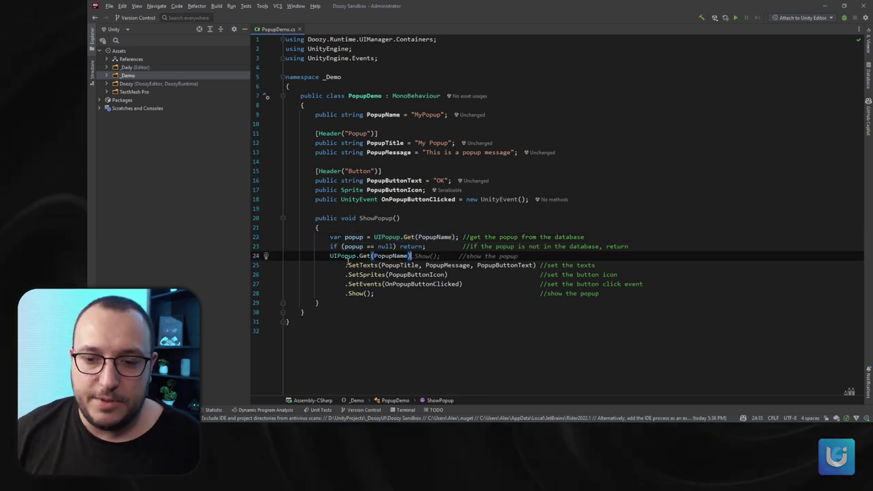
key("Escape")
type("?.")
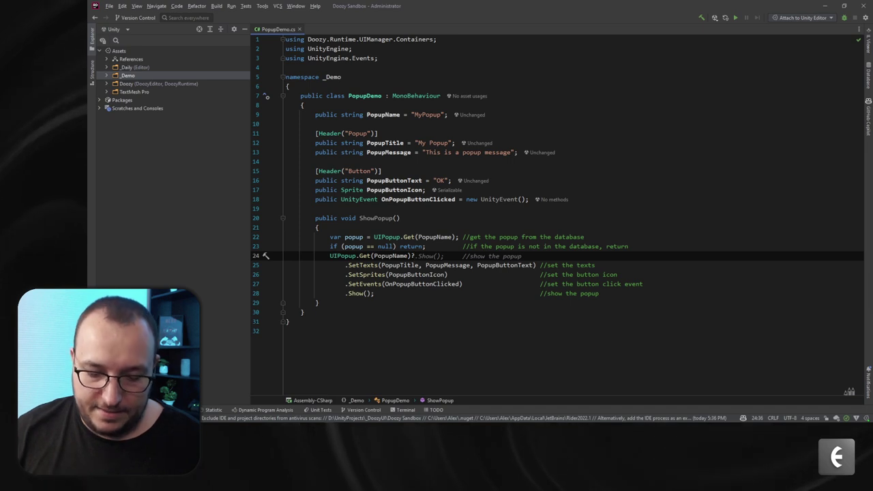
key("Up")
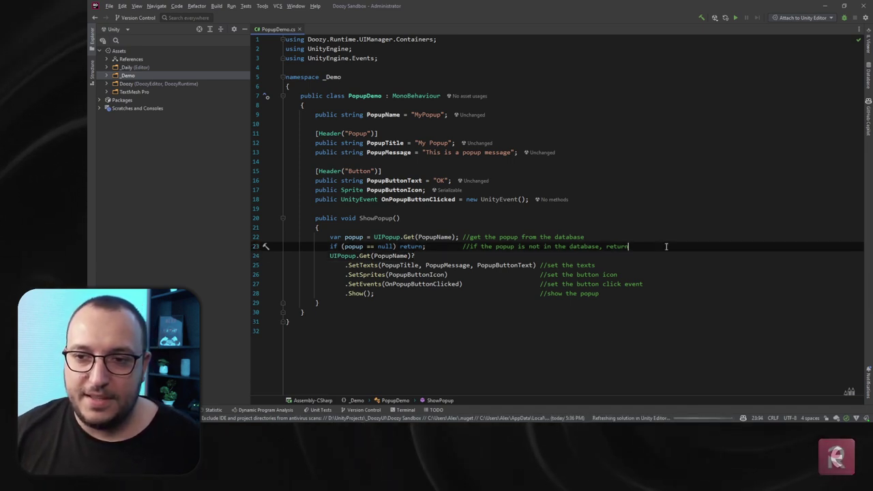
key("Up")
key("ctrl+y")
key("ctrl+y")
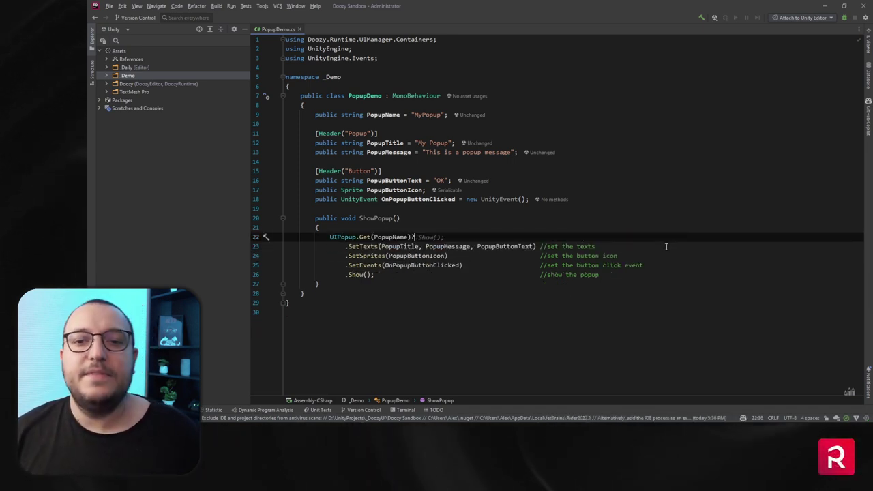
key("BackSpace")
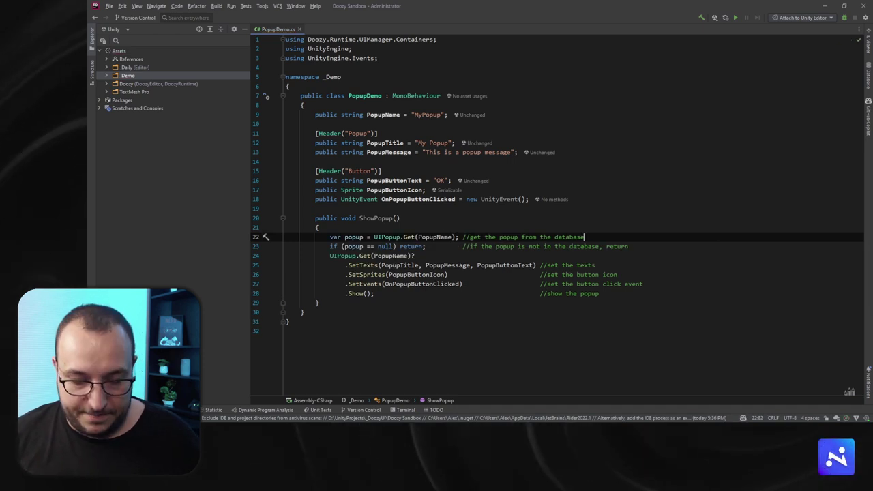
- Replace the repeated UIPopup.Get call on line 24 with popup, then return to Unity
key("Down")
key("Down")
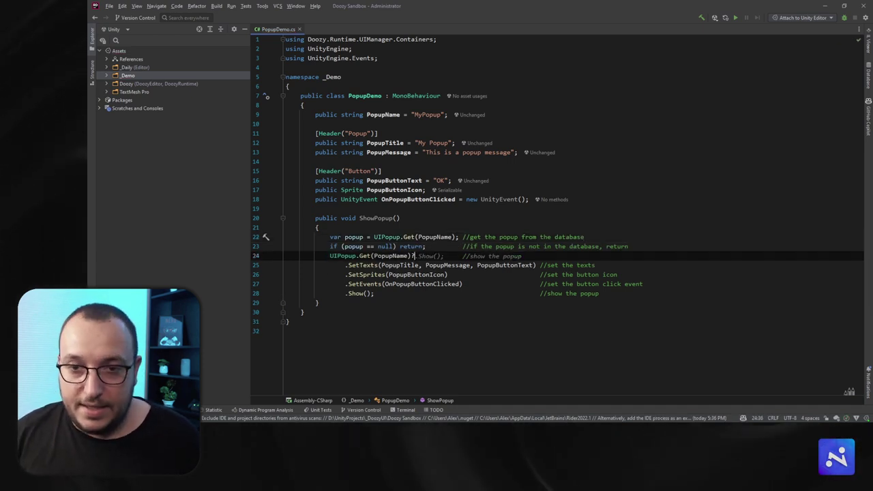
key("shift+End")
type("popup")
key("ctrl+w")
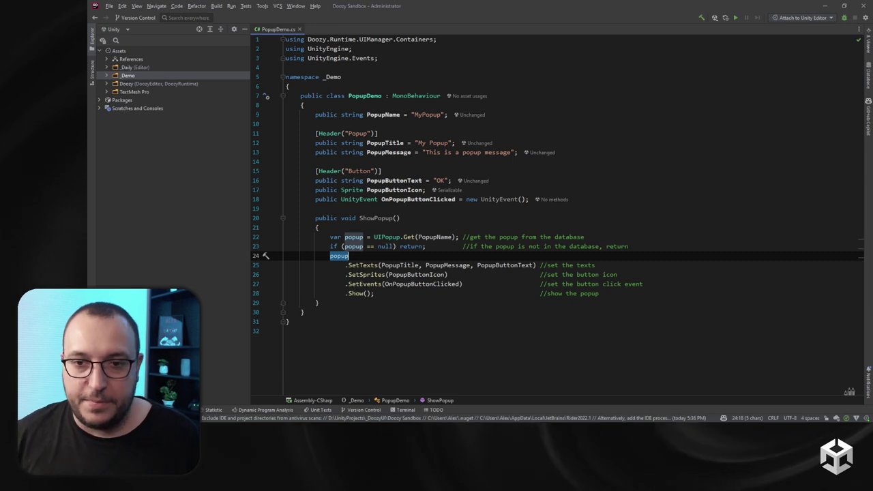
left_click(669, 304)
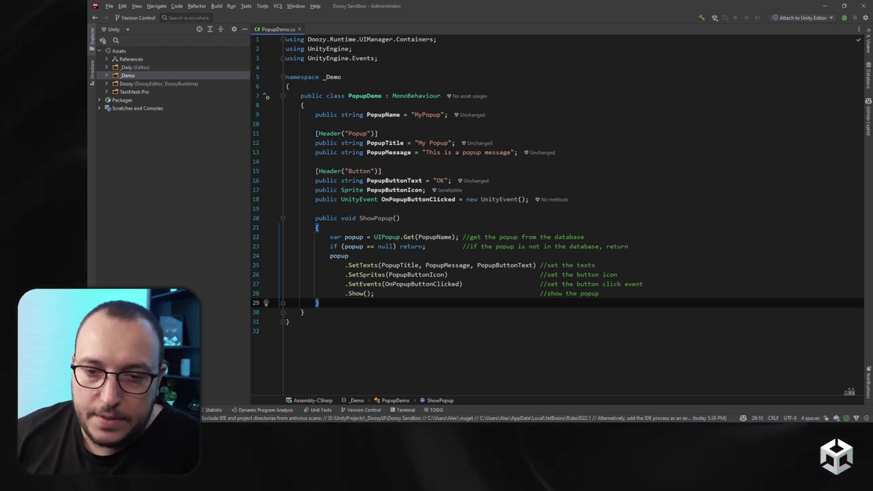
left_click(352, 490)
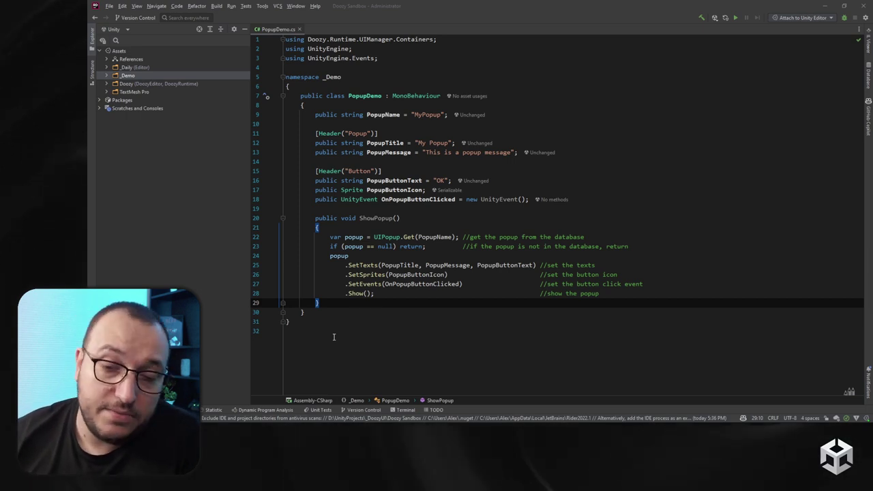
- Delete MyPopup from the scene and add the PopupDemo script to Simple Button
mouse_move(352, 421)
left_click(353, 386)
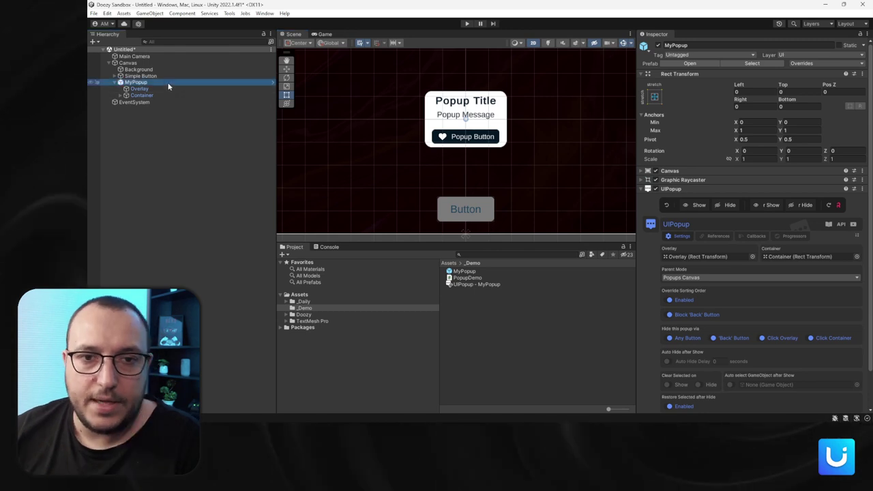
key("Delete")
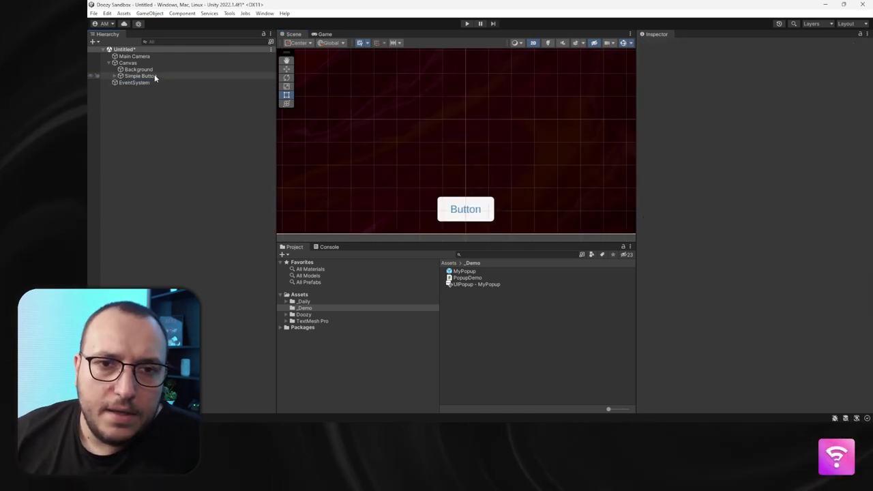
left_click(151, 75)
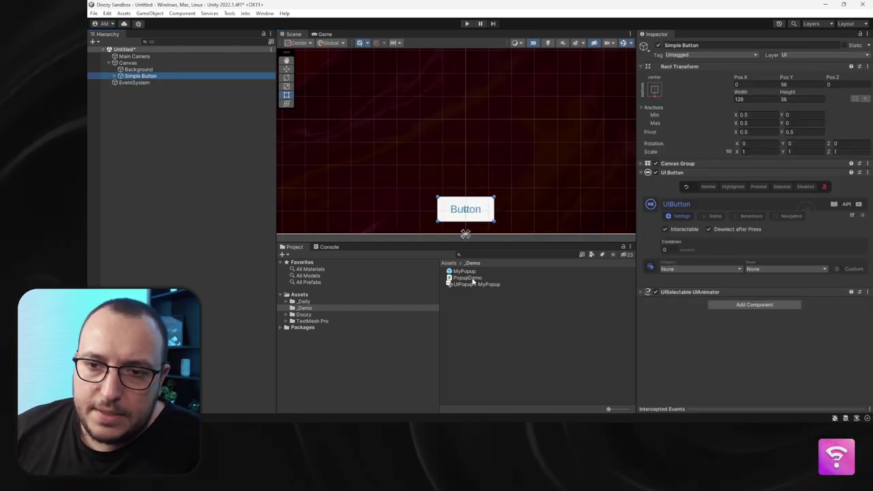
left_click_drag(467, 277, 719, 352)
- Set Popup Button Icon to arrow-down-to-line_solid and Popup Button Text to Download
scroll(717, 337, "down", 2)
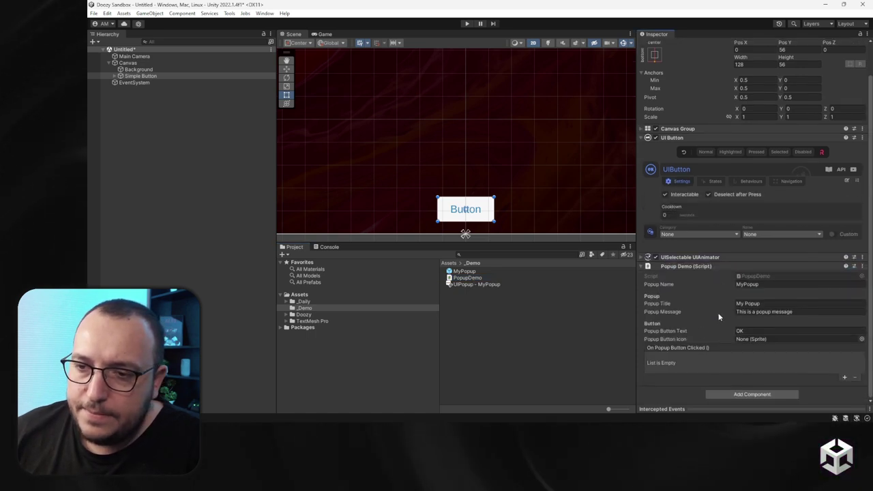
left_click(862, 340)
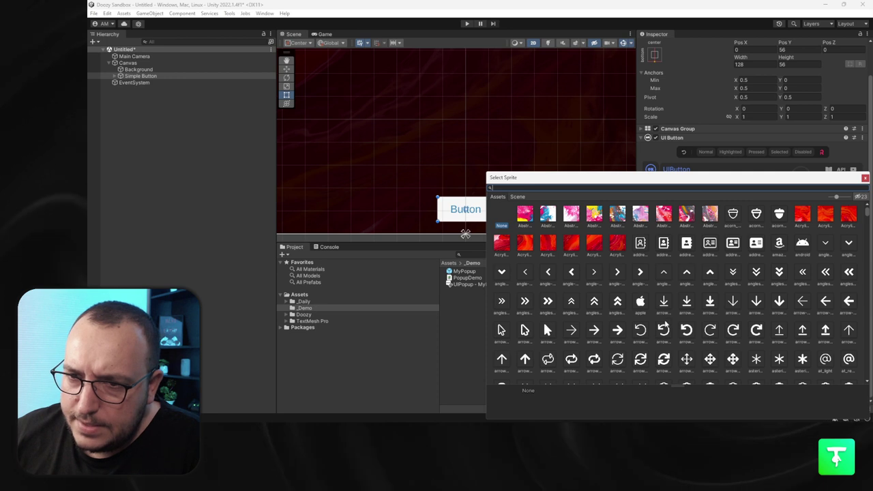
left_click(747, 313)
double_click(748, 313)
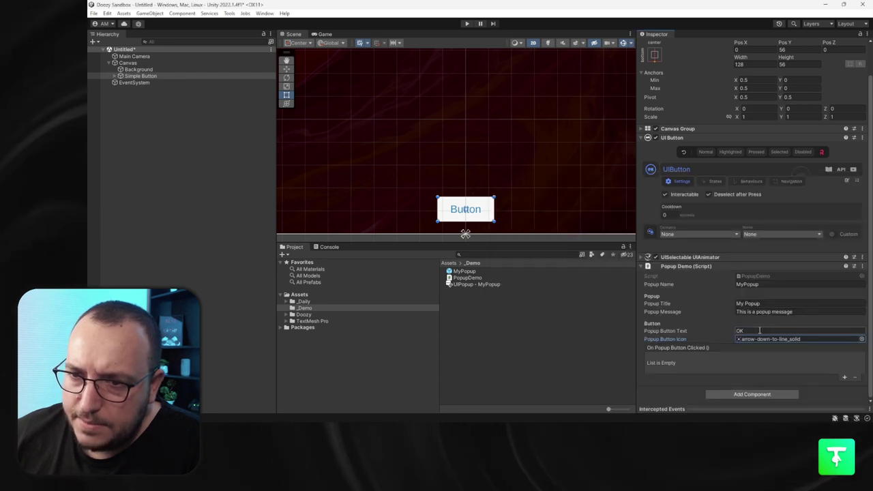
left_click(758, 330)
type("Download")
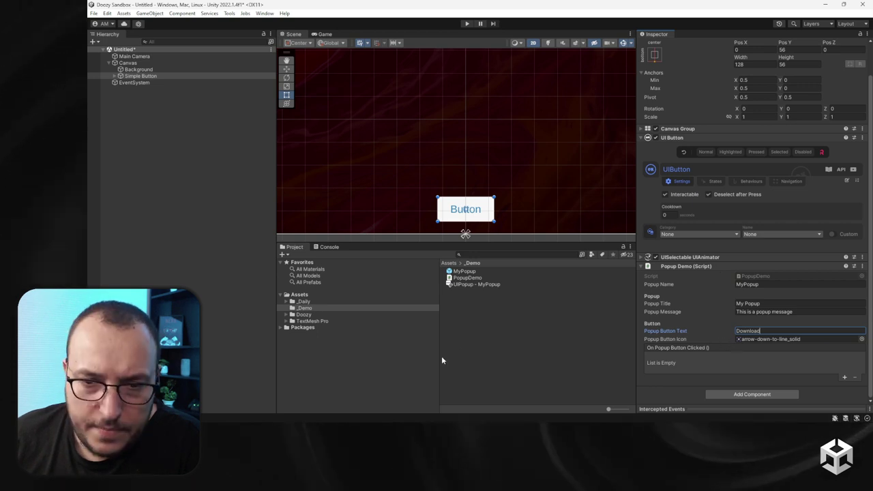
key("alt+Tab")
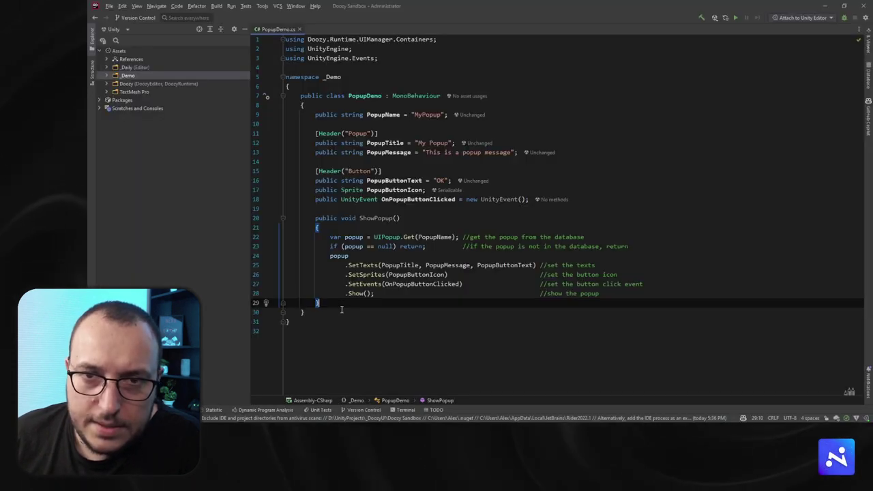
- Below ShowPopup, write a public DebugTest(string message) method that calls Debug.Log(message)
key("Return")
key("Return")
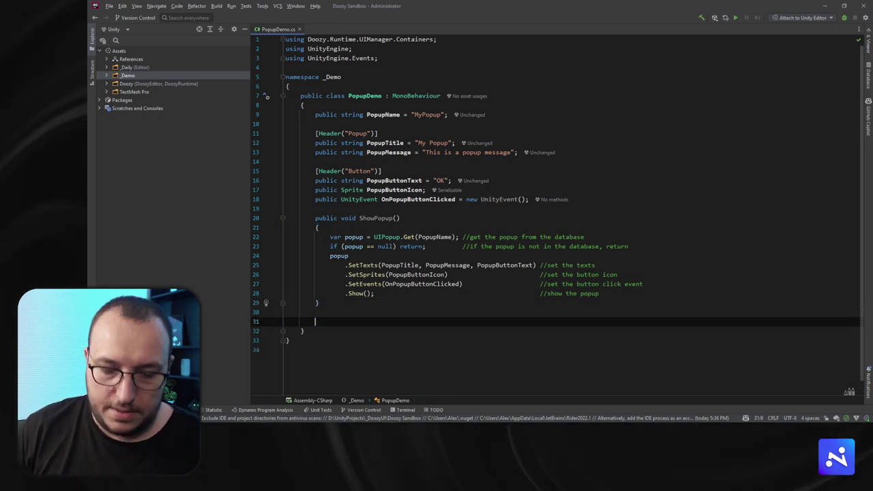
type("public void De")
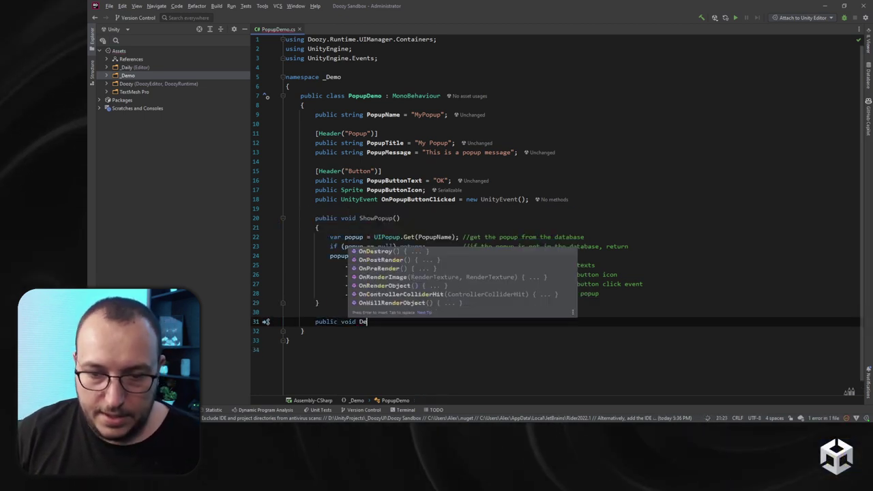
type("bugT")
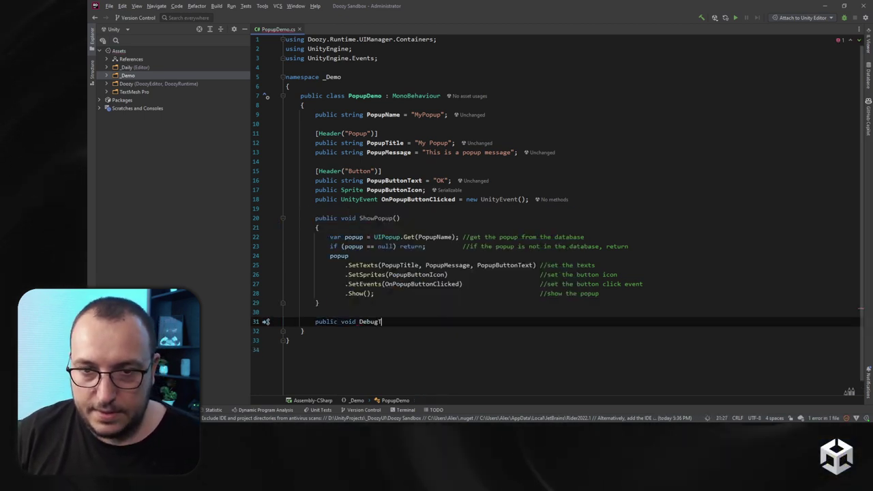
type("est(strin")
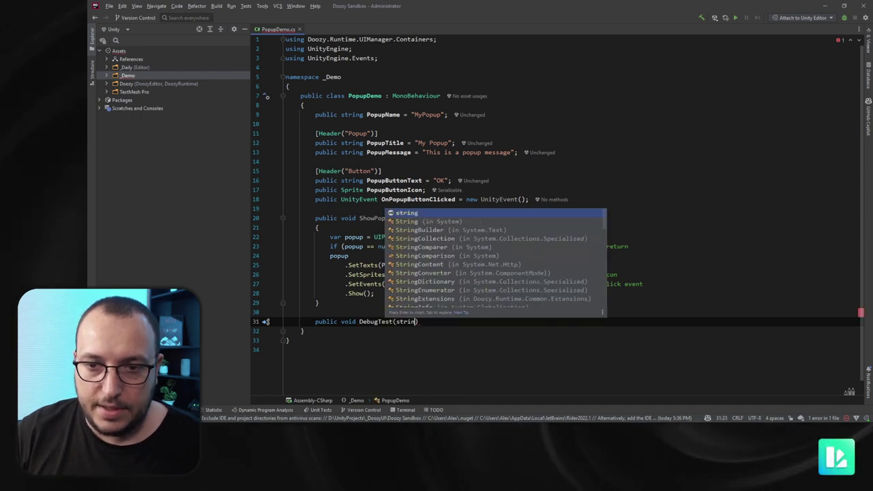
type("g message)")
key("Return")
type("{")
key("Return")
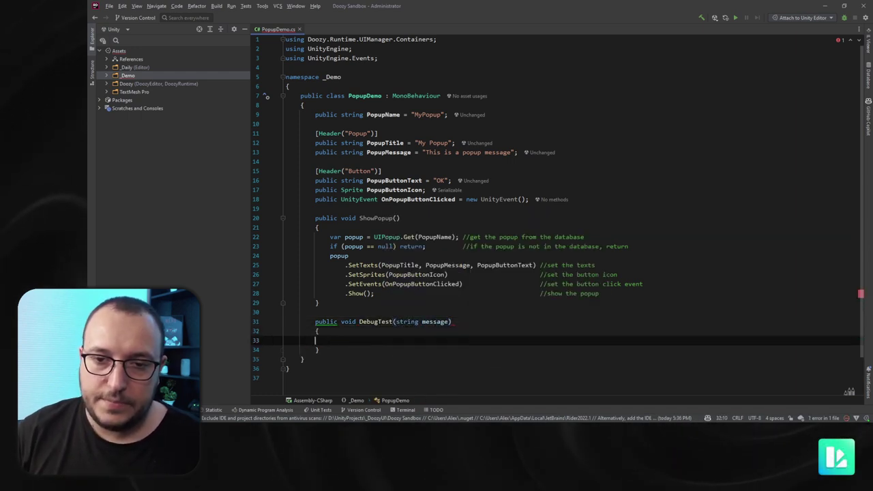
type("De")
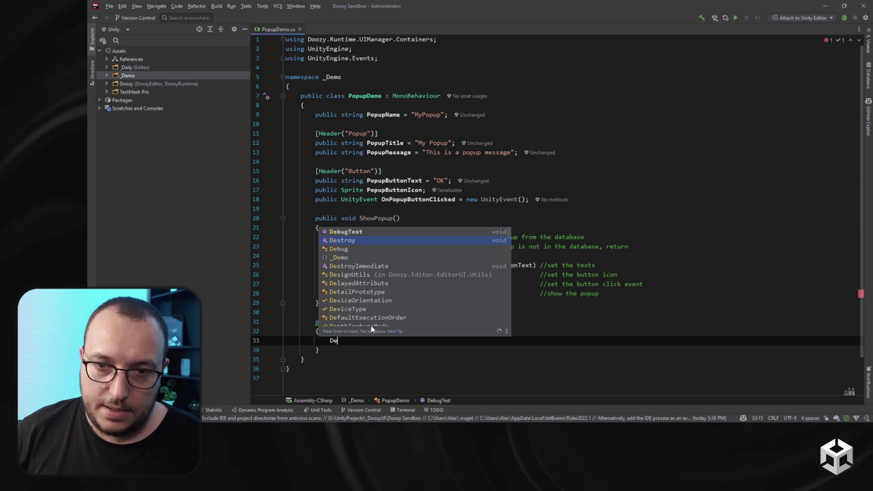
type("buglo")
key("BackSpace")
key("BackSpace")
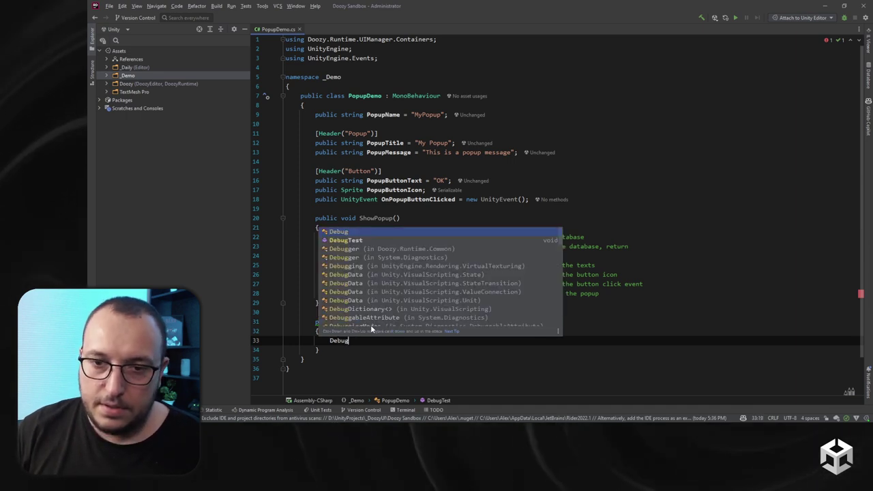
type(".o")
key("Return")
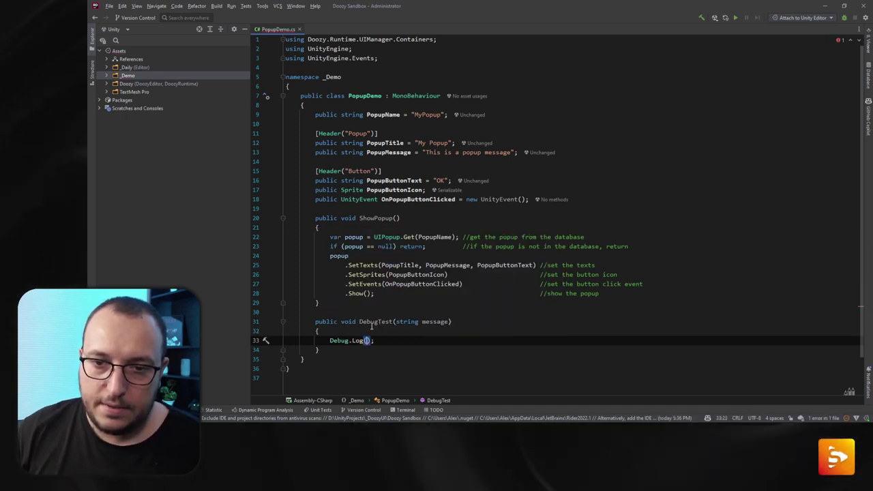
type("me")
key("Return")
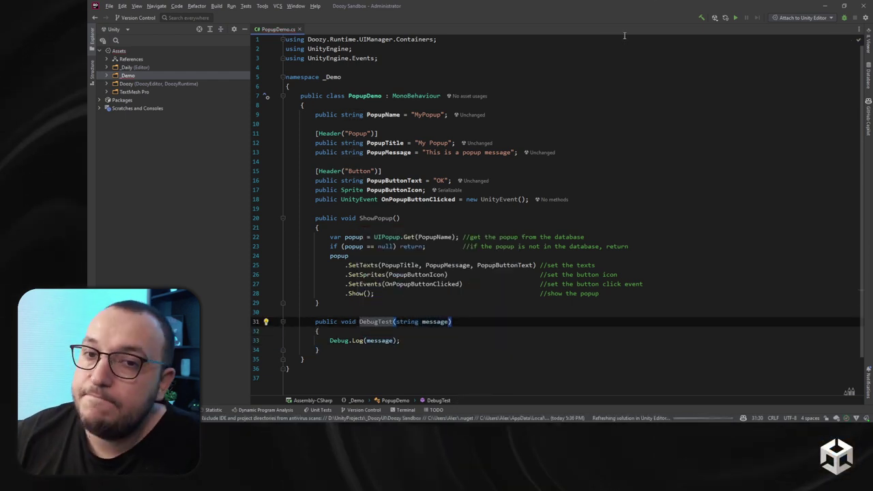
- Save the PopupDemo script and go back to the Unity editor
key("ctrl+s")
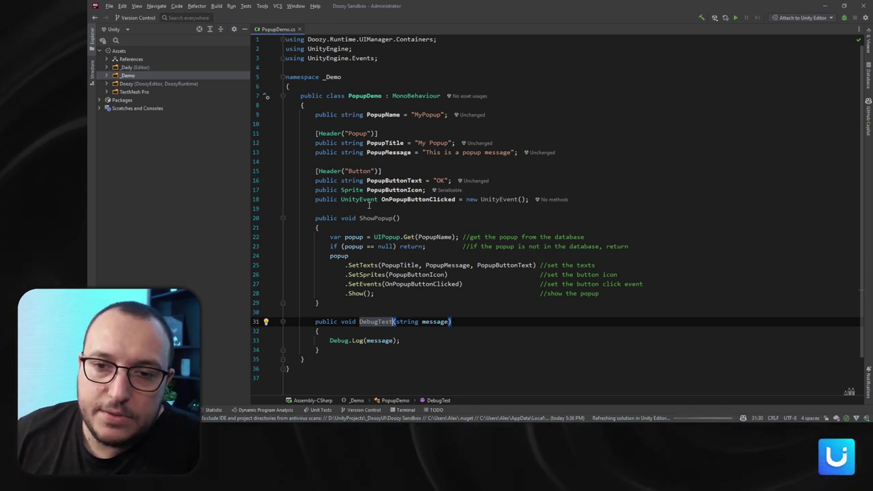
left_click_drag(315, 199, 538, 198)
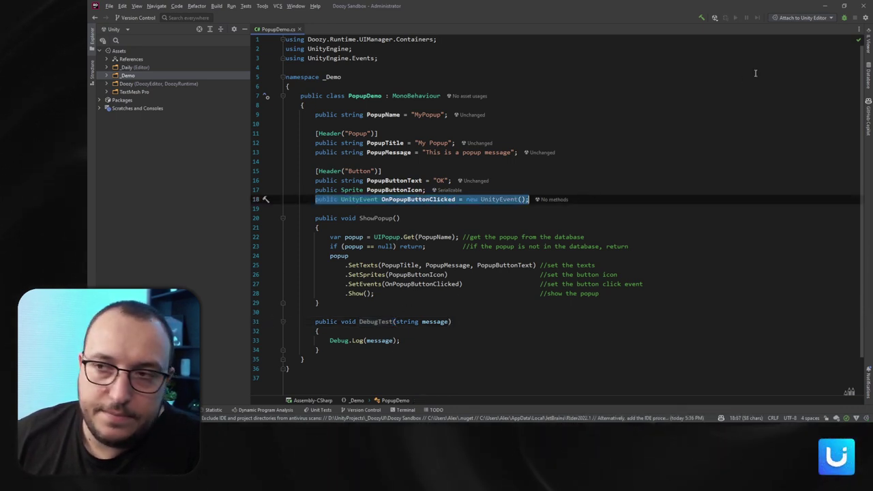
left_click(824, 7)
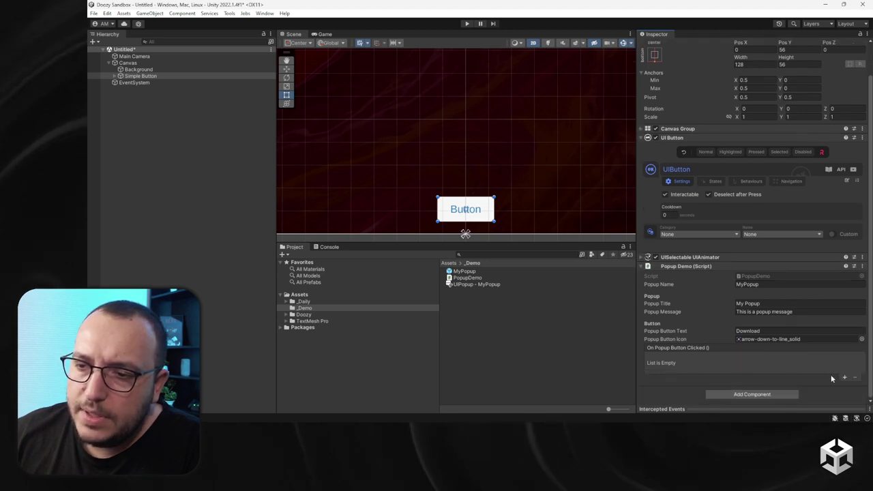
- Add an On Popup Button Clicked listener on Popup Demo calling DebugTest with 'Download started'
left_click(844, 377)
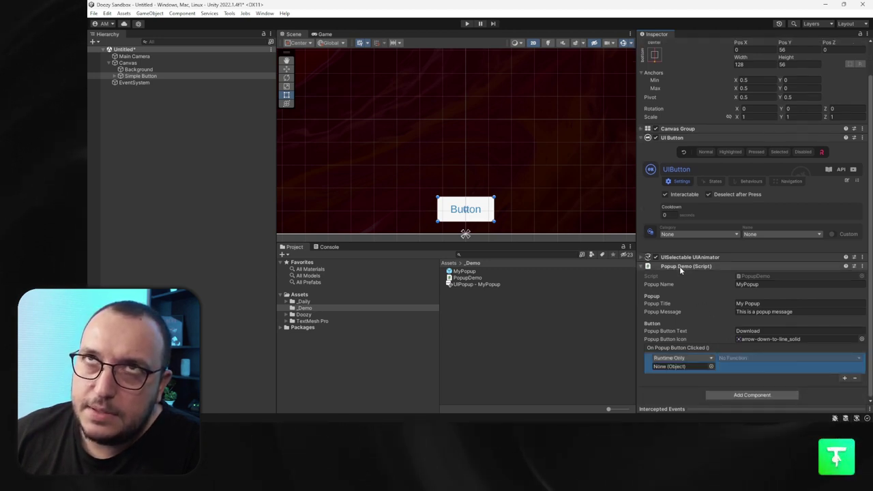
left_click_drag(680, 265, 675, 366)
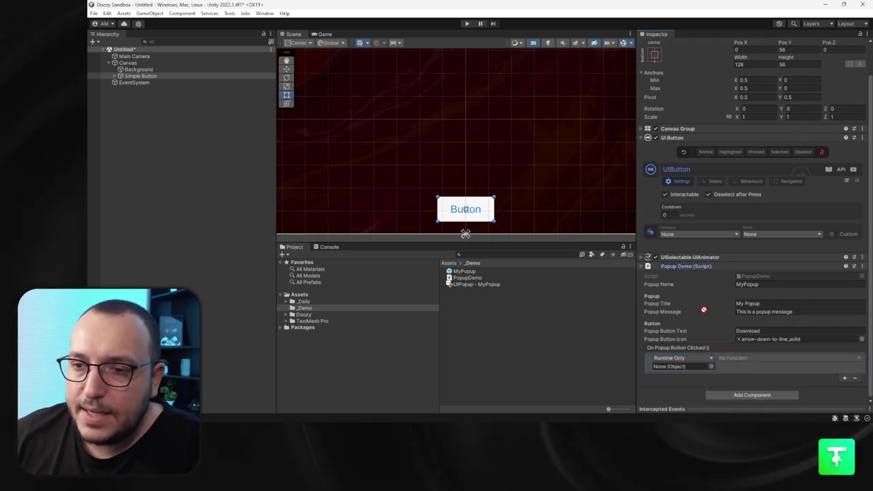
left_click(743, 358)
mouse_move(743, 356)
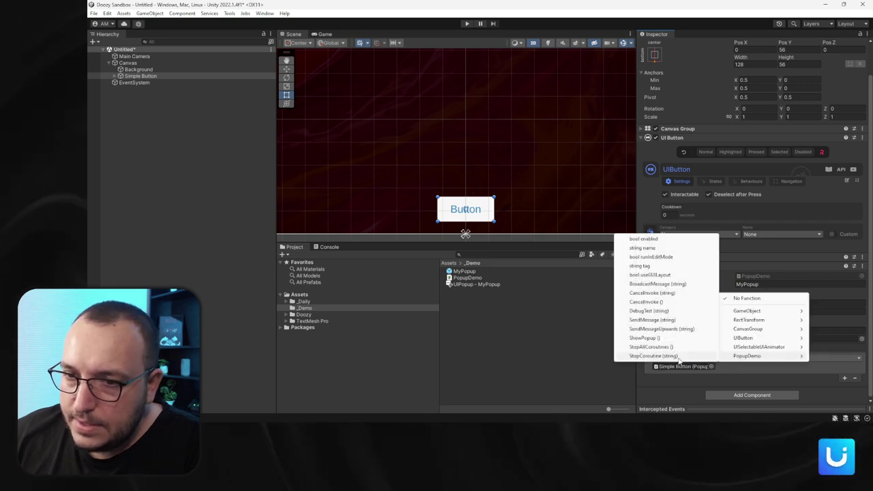
left_click(649, 310)
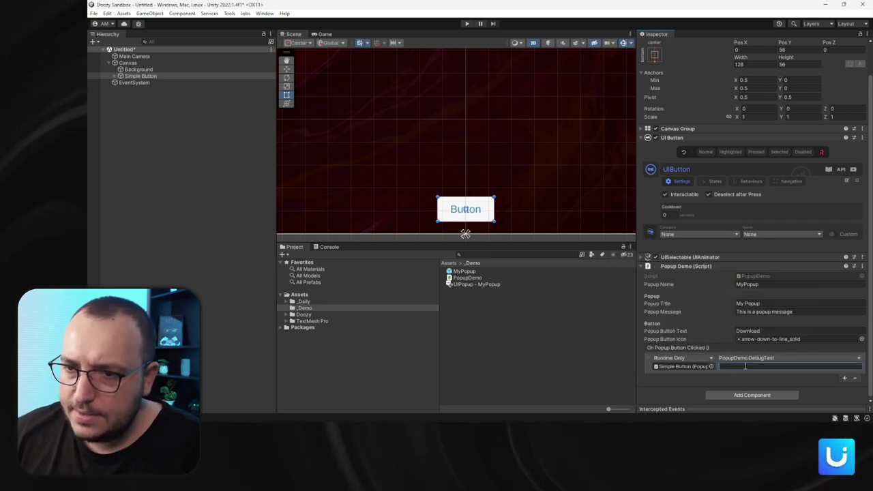
left_click(746, 366)
type("Downloa")
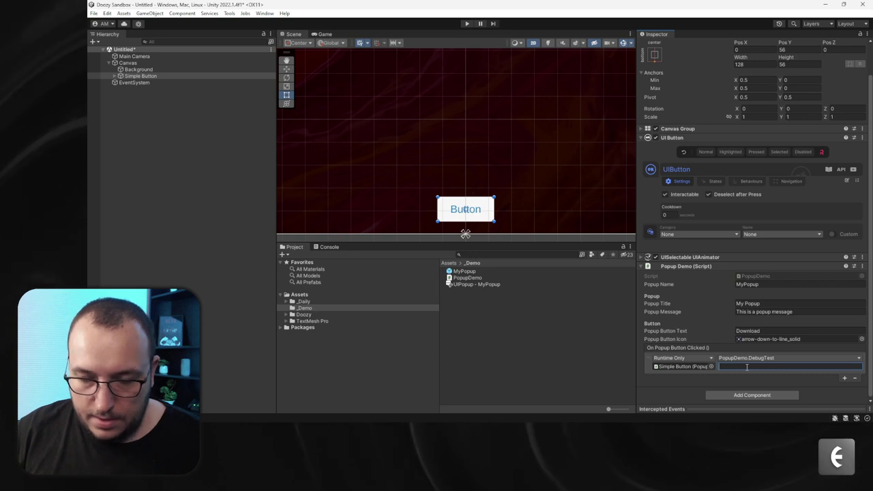
type("d started!!!")
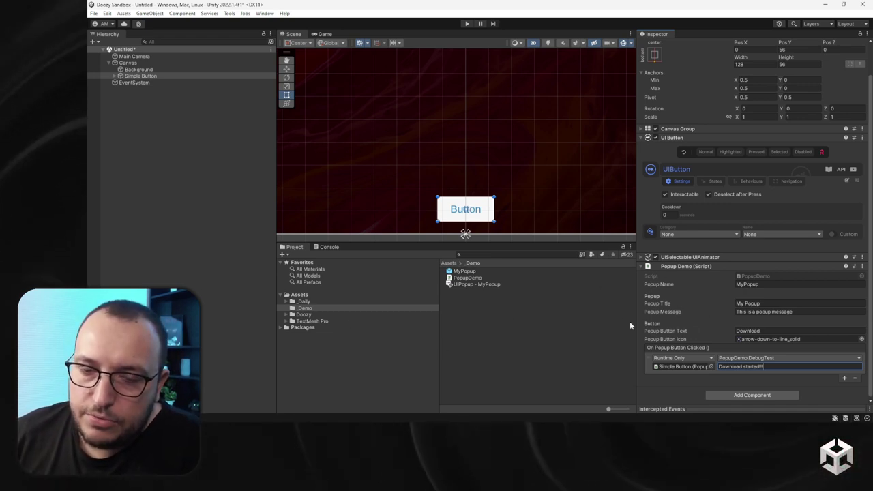
- Add a PointerClick behaviour to the UIButton and expand its settings
left_click(739, 185)
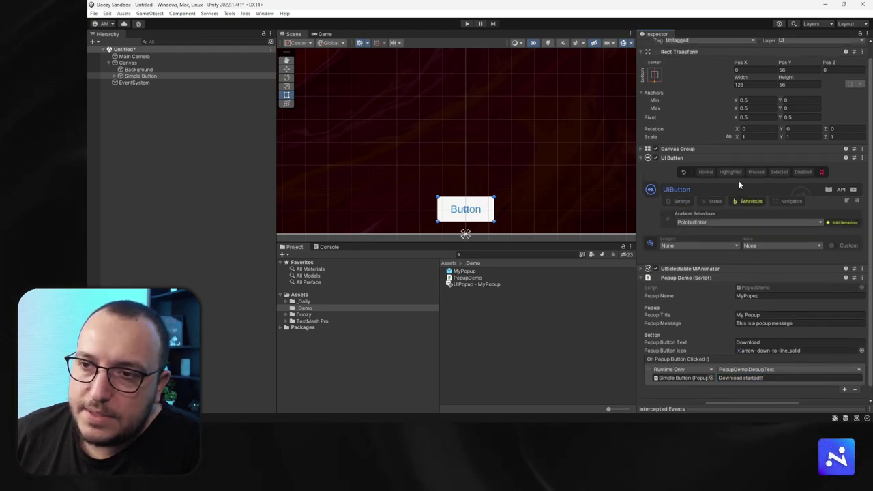
left_click(714, 221)
left_click(705, 268)
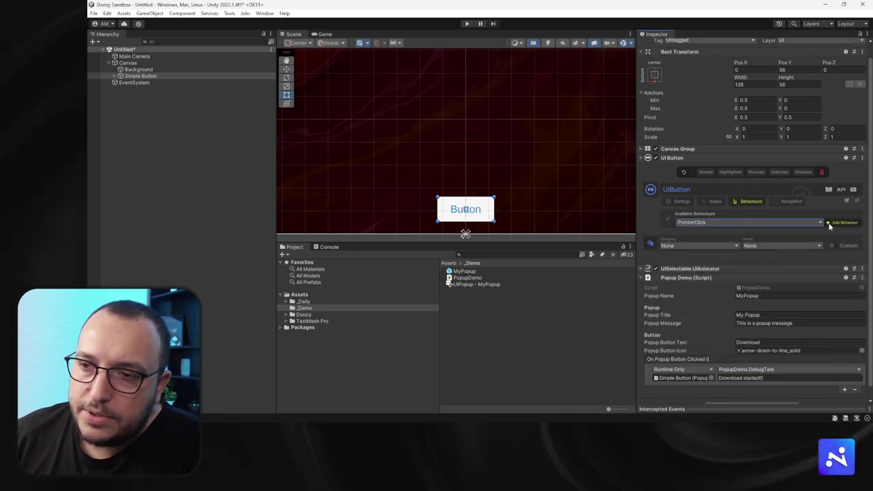
left_click(843, 222)
left_click(786, 235)
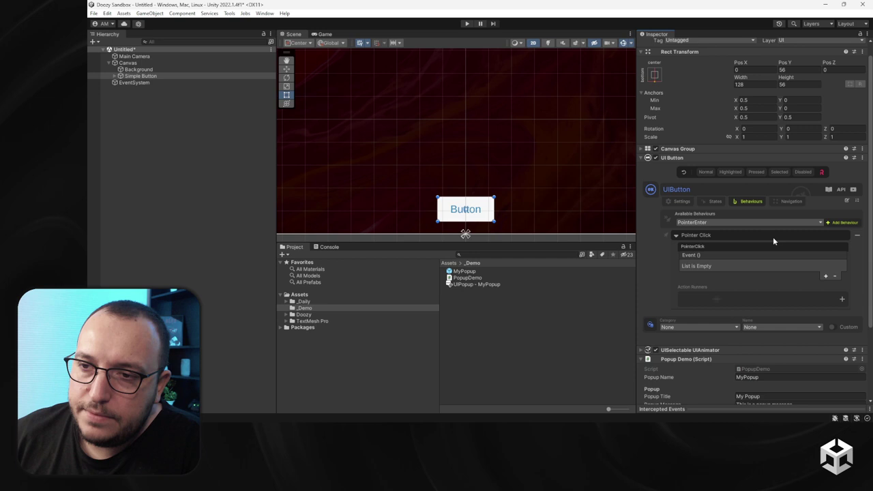
- Add a Runtime Only click-event entry targeting Simple Button that calls PopupDemo.ShowPopup
left_click(825, 276)
left_click(705, 266)
left_click(719, 294)
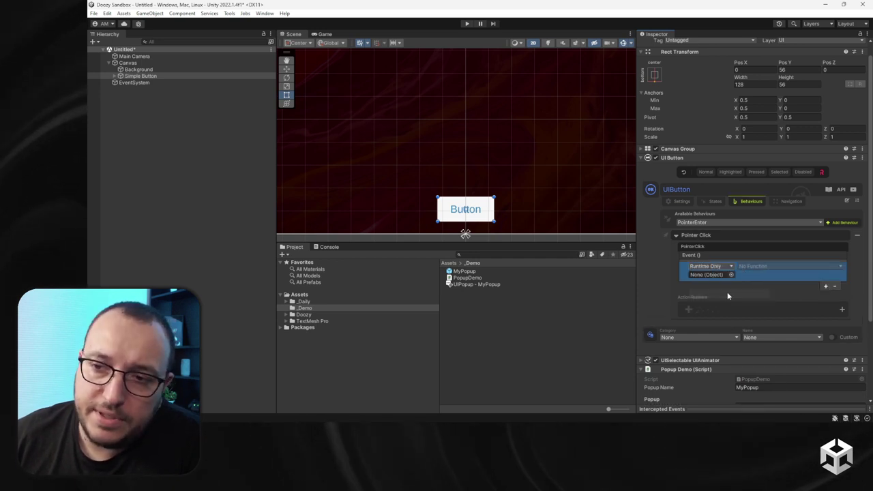
scroll(718, 279, "down", 2)
left_click_drag(687, 302, 706, 208)
left_click(752, 199)
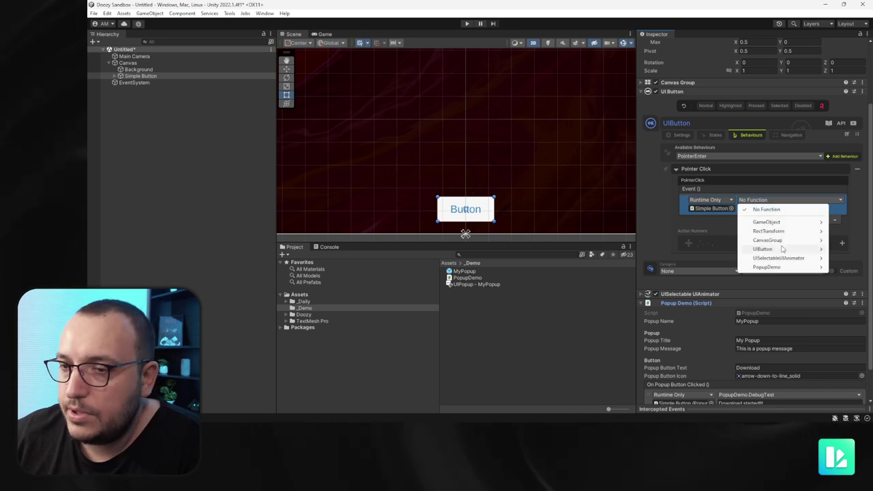
mouse_move(784, 267)
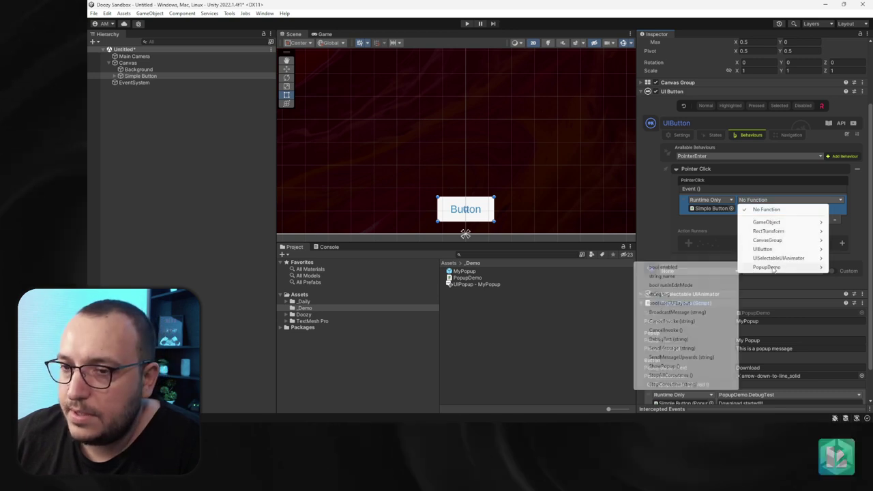
left_click(664, 366)
- Confirm the entry stays Runtime Only, then return to the button's general settings
left_click(706, 200)
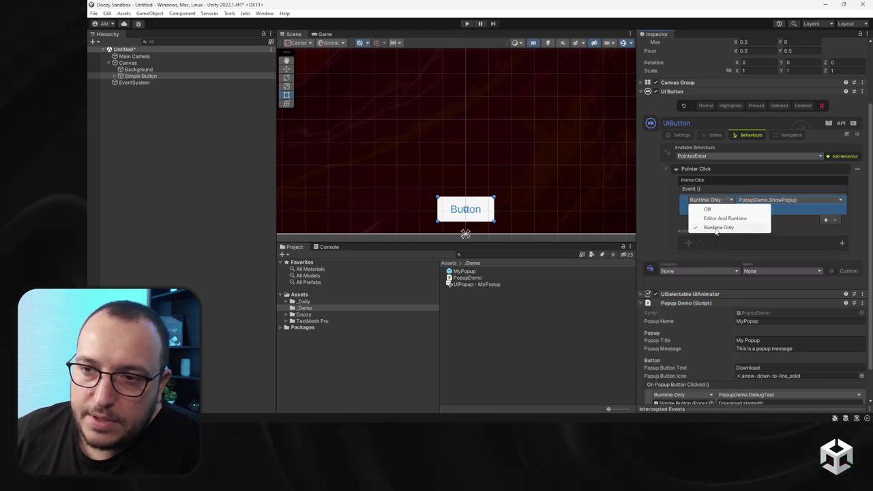
left_click(716, 228)
left_click(707, 199)
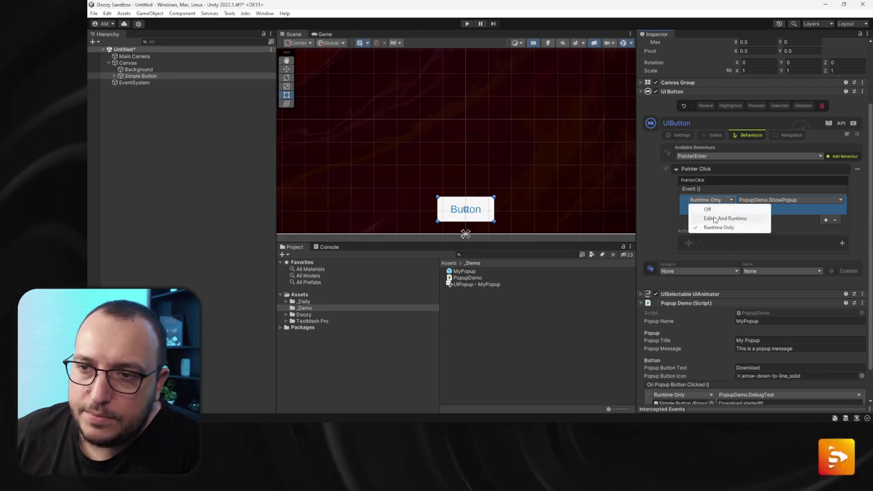
left_click(765, 228)
left_click(708, 200)
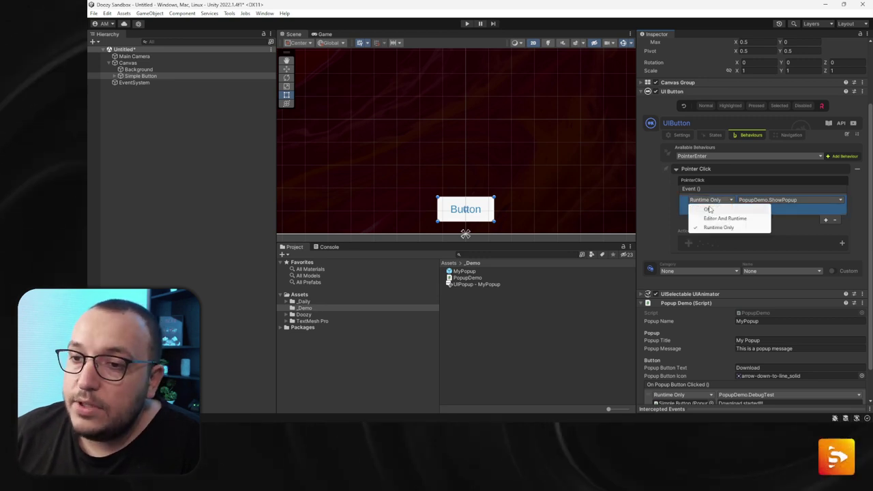
left_click(807, 226)
scroll(705, 219, "down", 2)
scroll(704, 219, "up", 3)
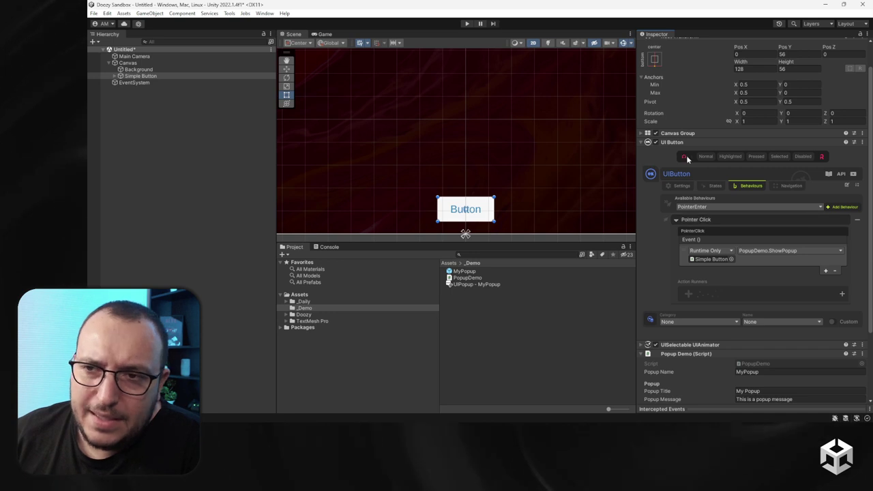
left_click(678, 186)
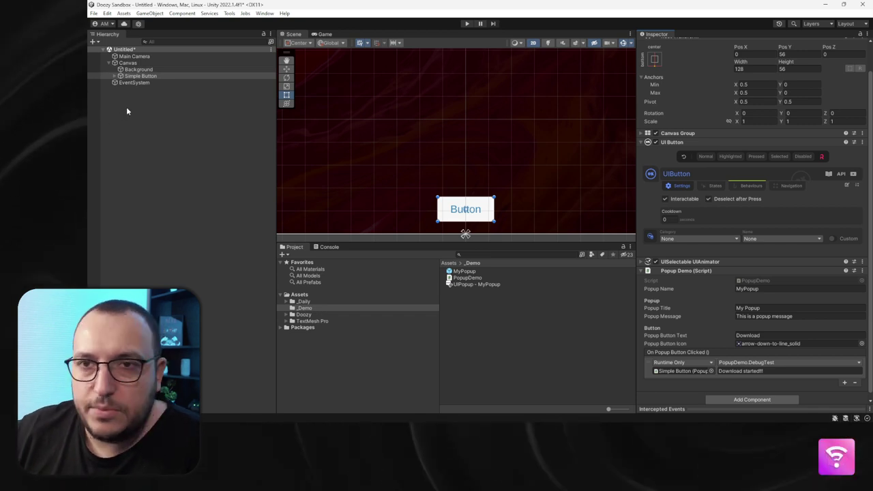
- With Canvas selected, play, open My Popup, press Download, check and clear the Console
left_click(128, 63)
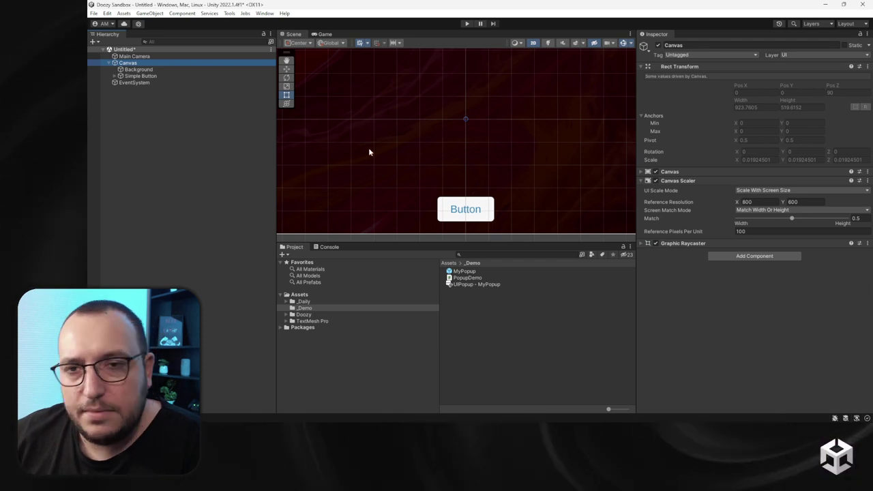
left_click(467, 24)
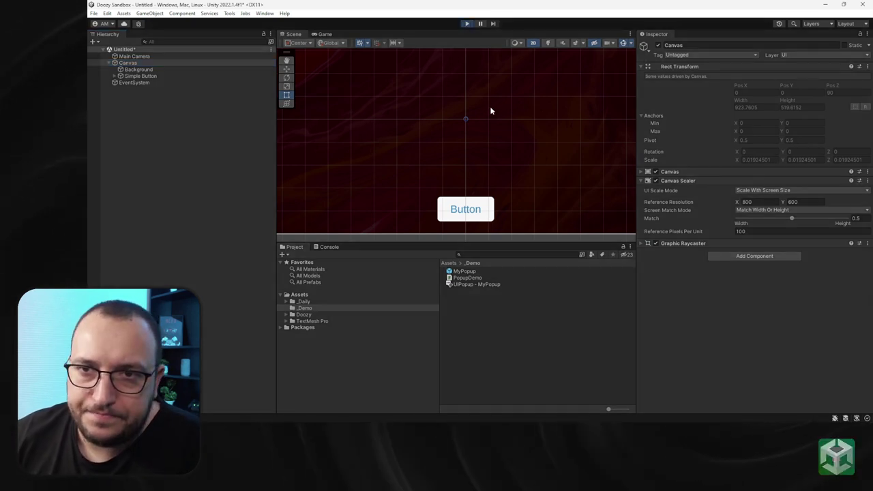
left_click(457, 219)
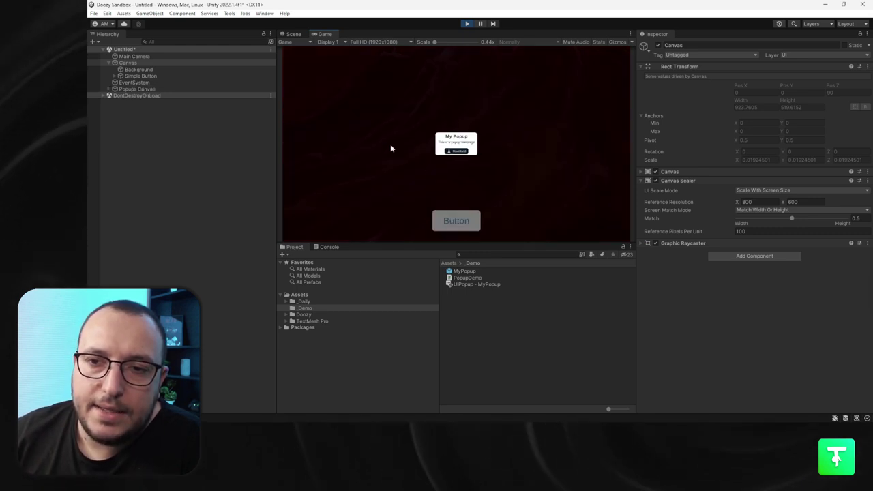
left_click(457, 152)
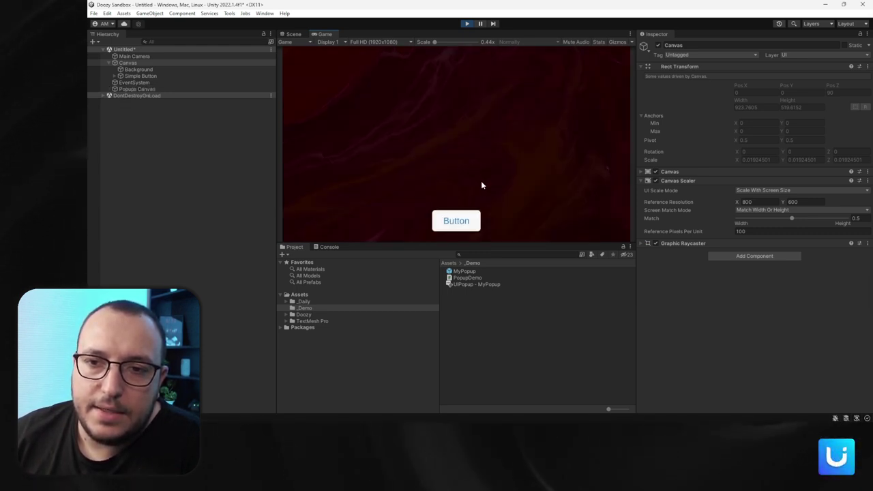
left_click(330, 247)
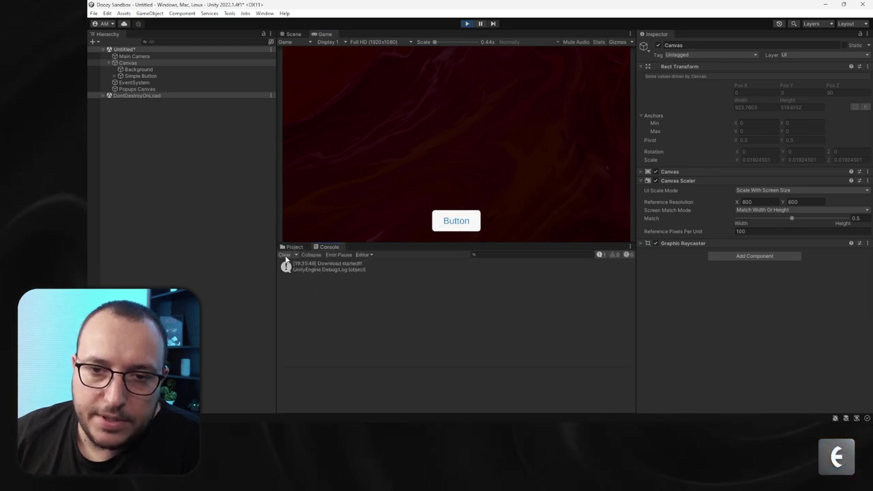
left_click(284, 255)
- Log the Download message a second time, then stop and restart Play mode
left_click(456, 221)
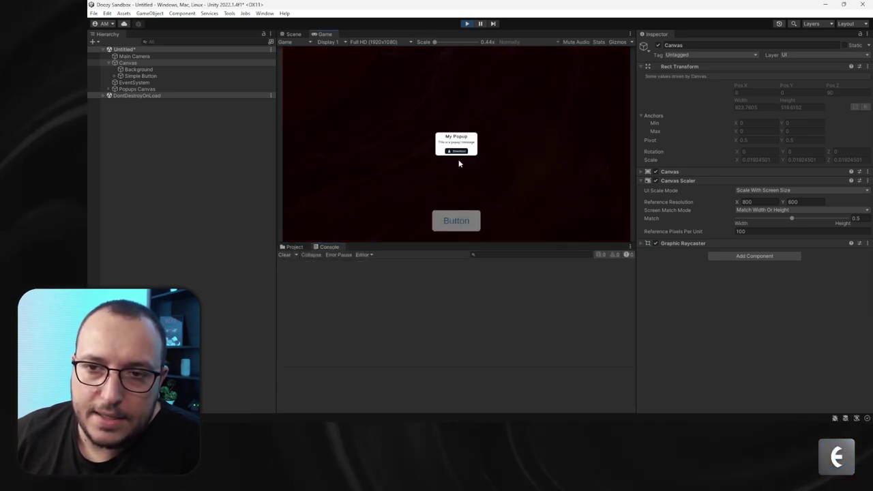
left_click(456, 151)
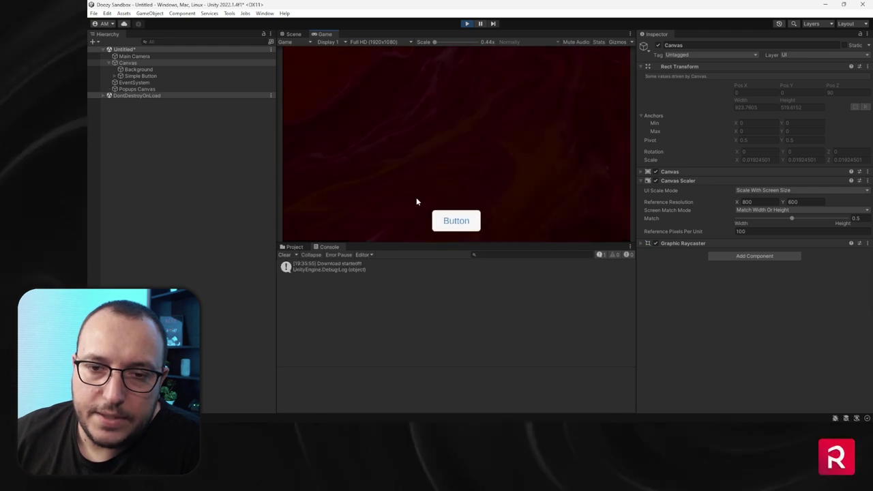
key("ctrl+p")
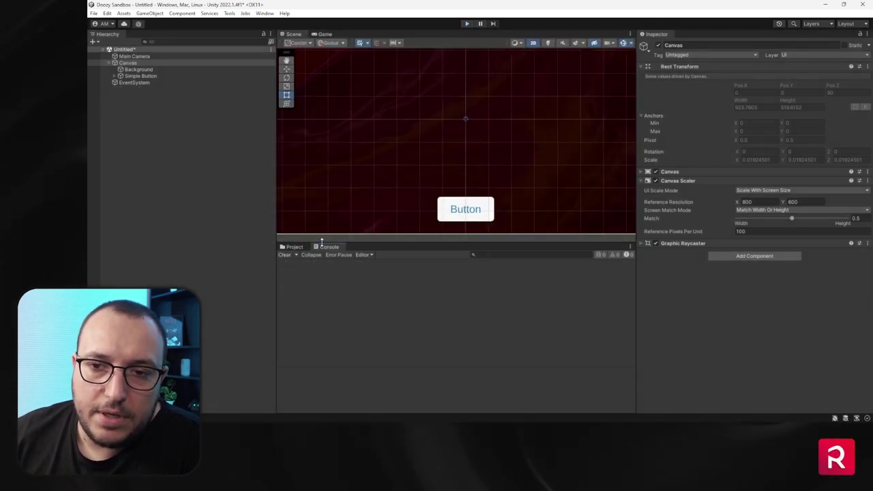
left_click(464, 25)
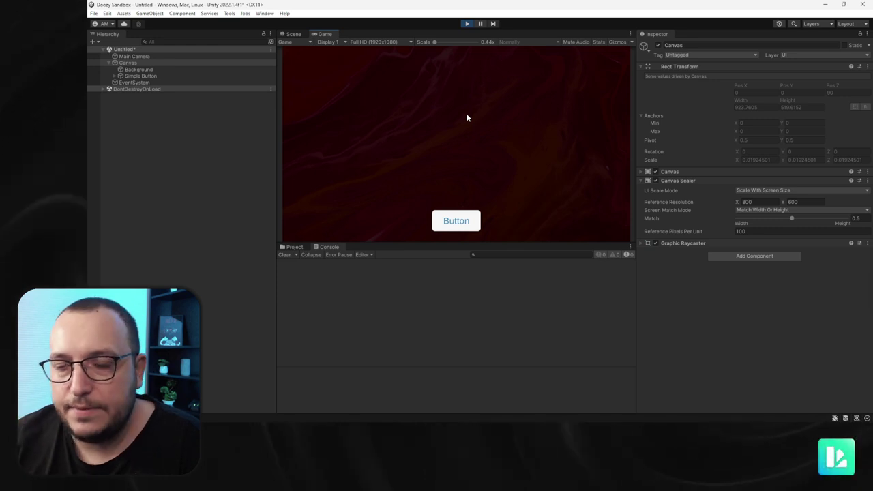
- Check the Canvas's UI Scale Mode options, then open My Popup and press Download again
left_click(691, 173)
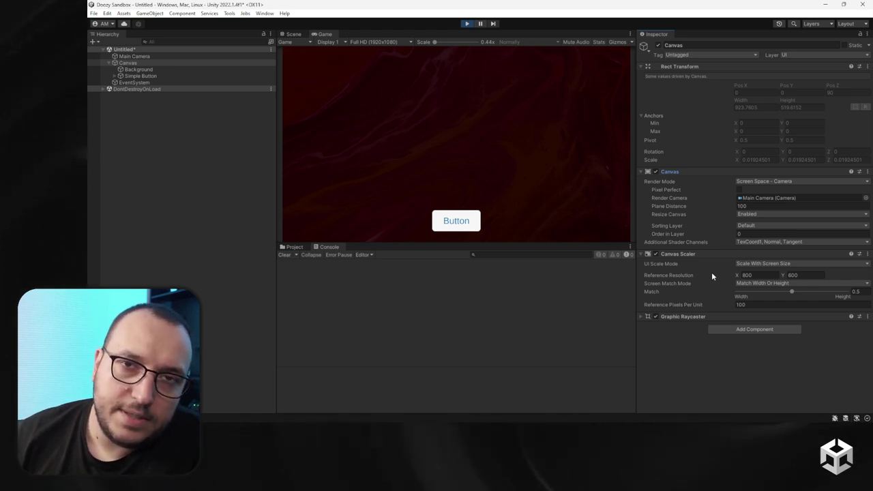
left_click(750, 263)
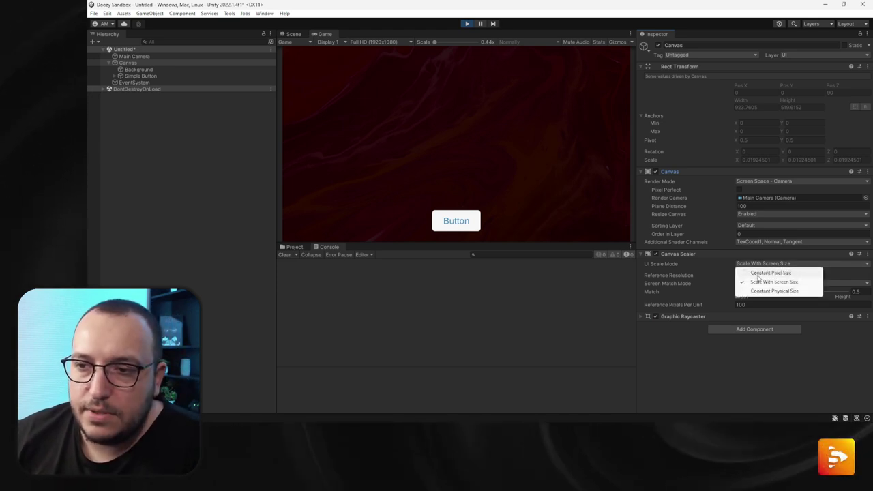
left_click(456, 221)
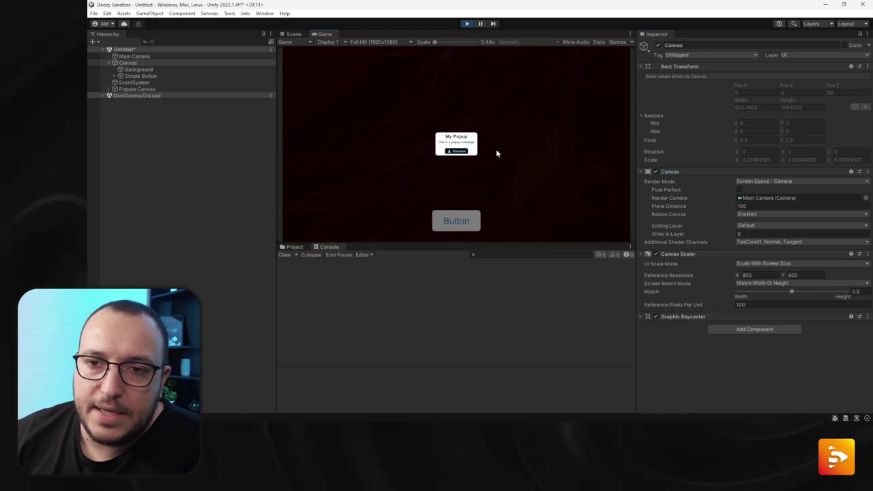
left_click(457, 153)
- Stop Play mode and collapse the Canvas Scaler and Canvas components
key("ctrl+p")
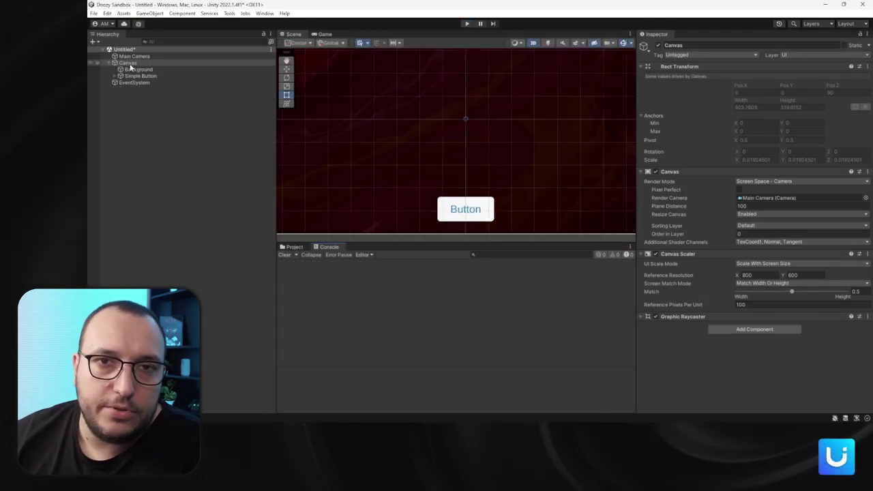
left_click(679, 253)
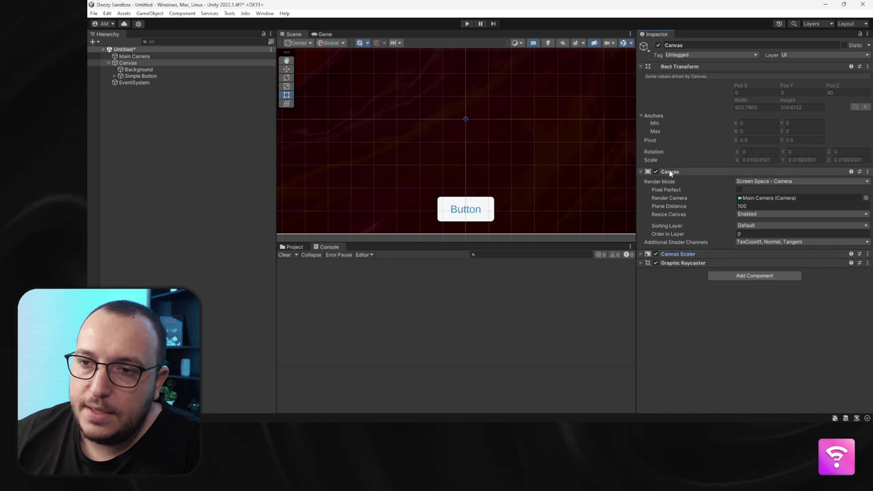
left_click(672, 172)
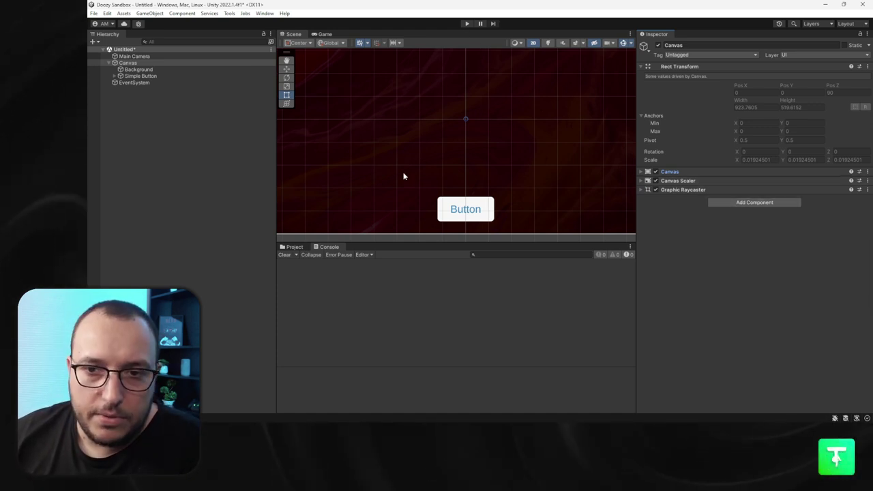
- Place the MyPopup prefab under Canvas, review its popup settings, then delete it
left_click(293, 247)
left_click_drag(464, 272, 133, 99)
left_click_drag(132, 66, 133, 64)
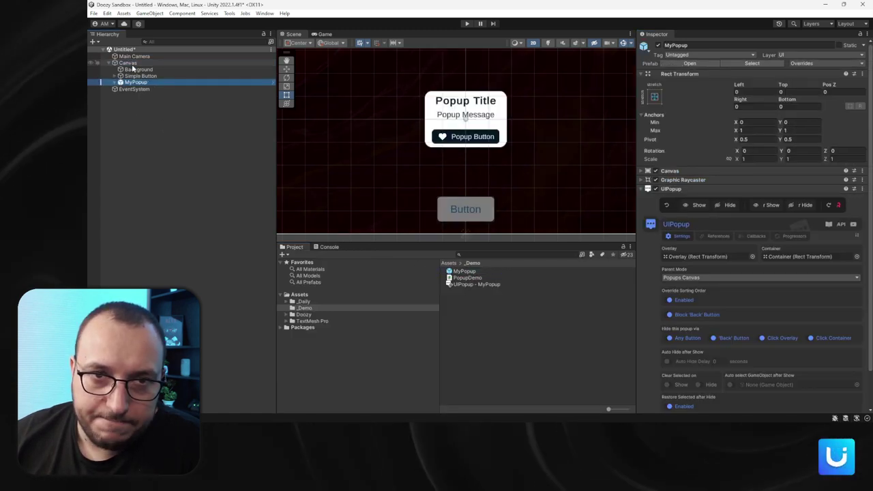
left_click(671, 172)
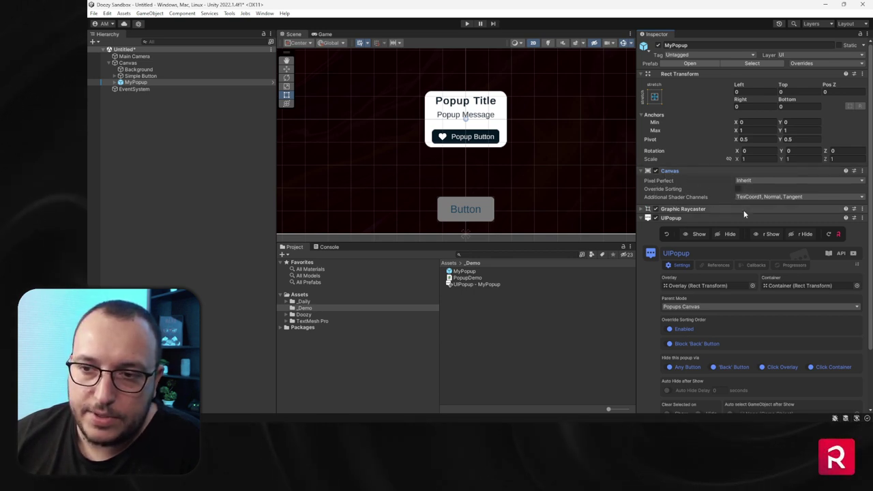
scroll(713, 331, "down", 2)
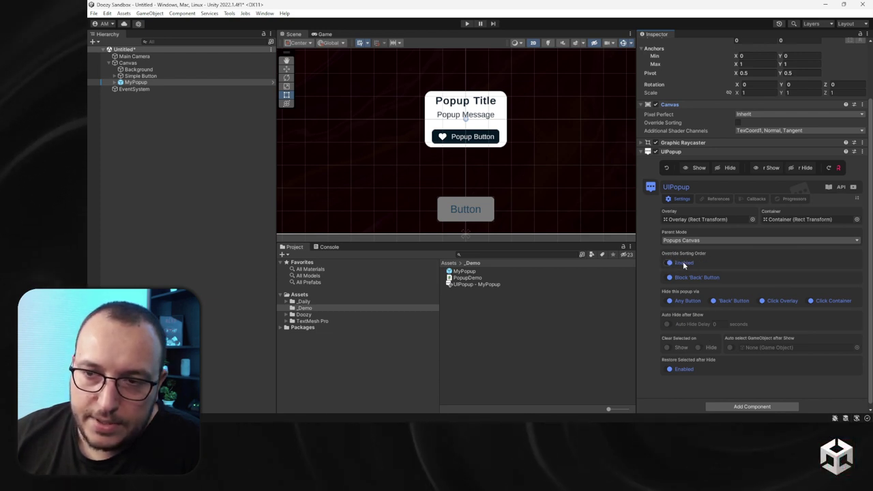
mouse_move(682, 262)
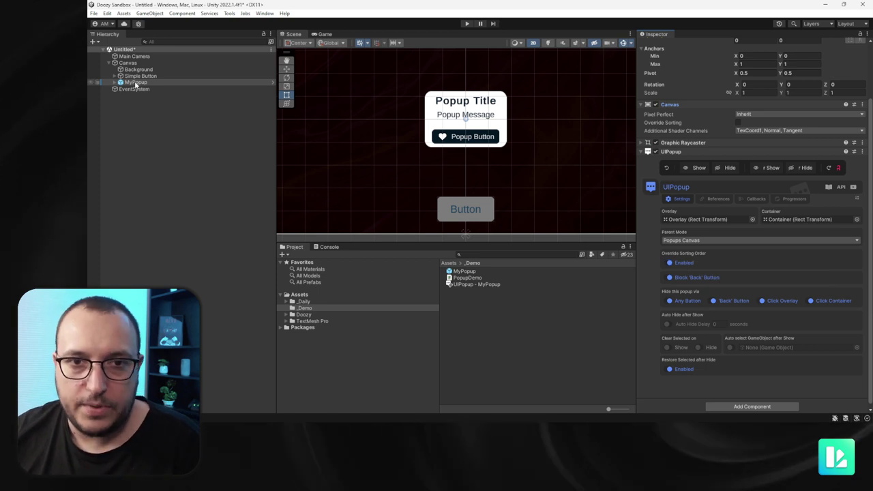
key("Delete")
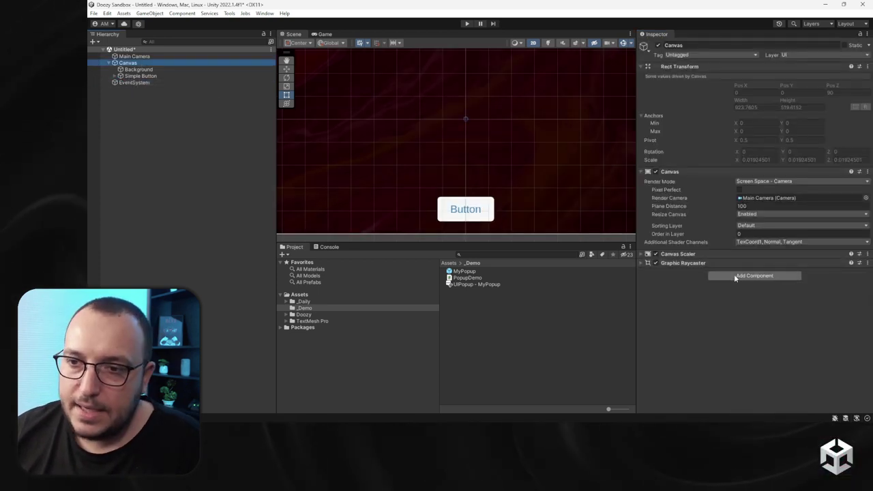
- Add a custom UITag to Canvas with category UIPopup and name Canvas
left_click(736, 276)
type("uitag")
key("Return")
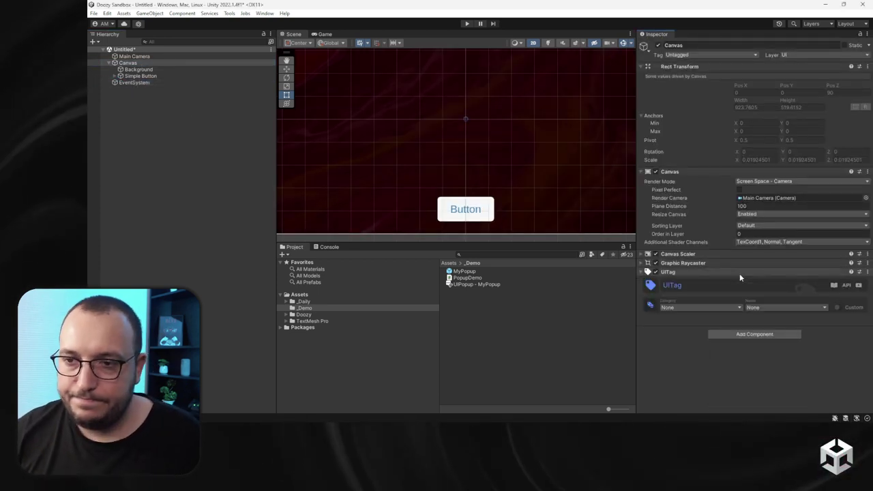
left_click(838, 307)
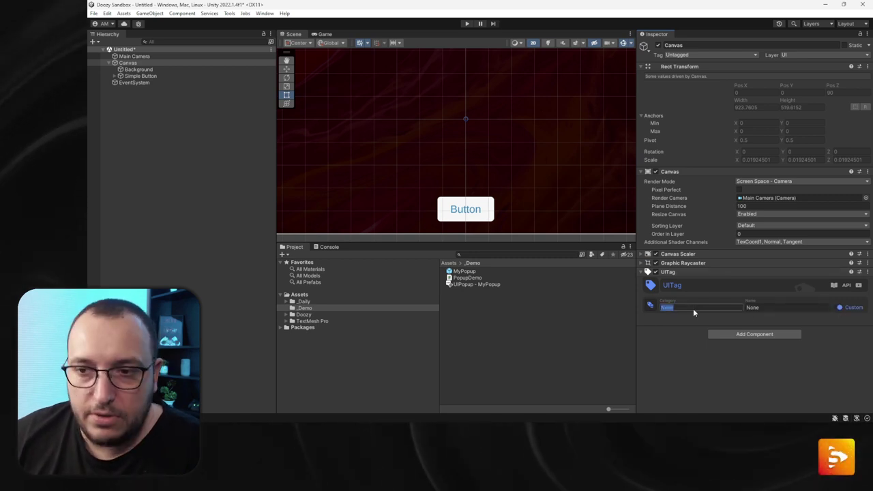
type("UIPopup")
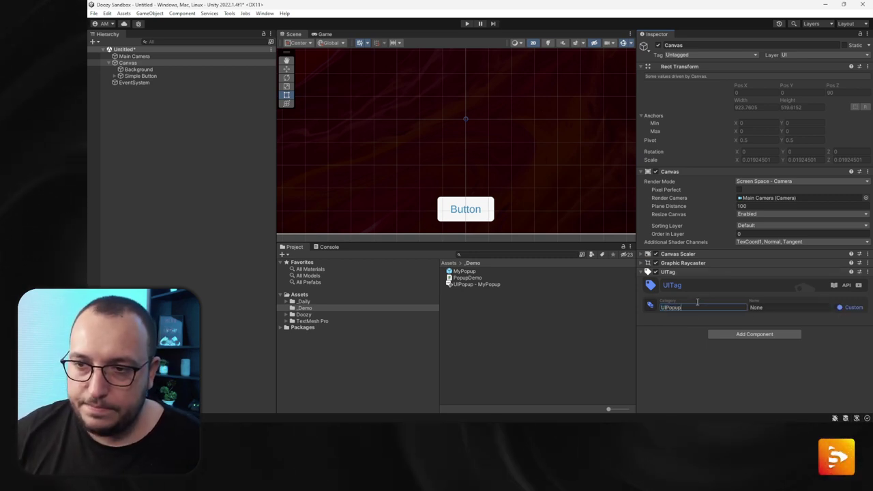
key("Return")
left_click(780, 304)
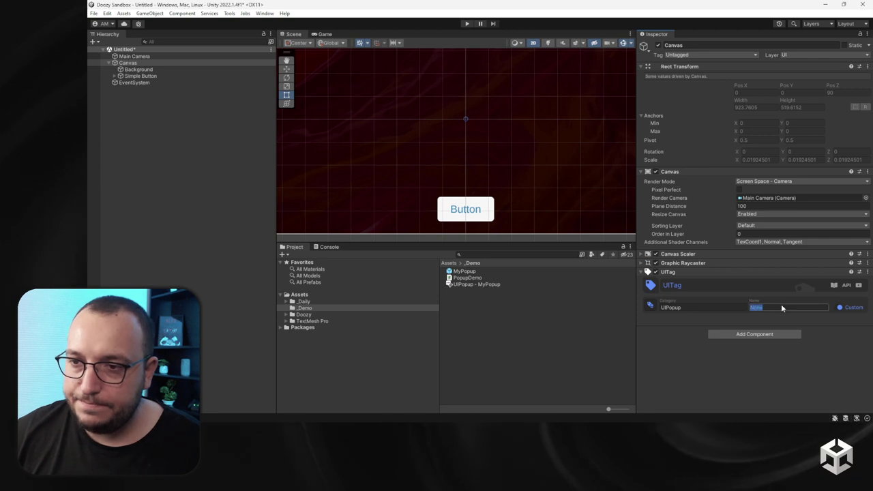
type("Canvas")
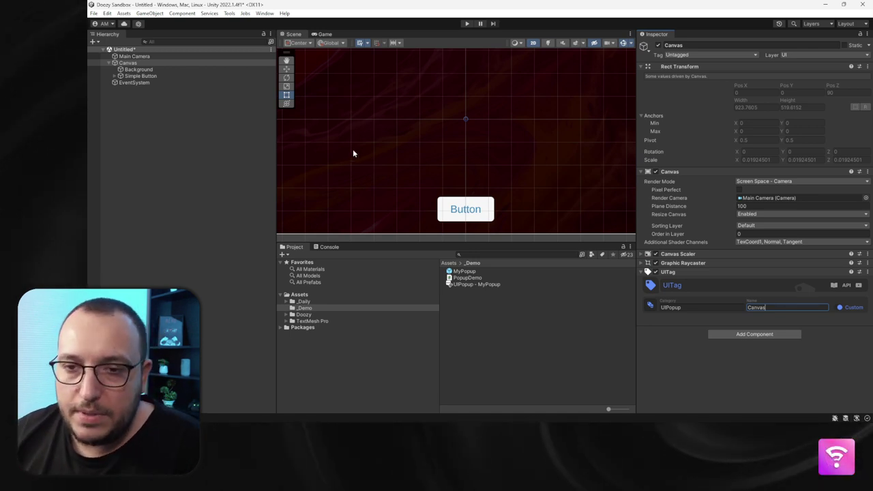
- Review MyPopup's Parent Mode options unchanged, then select Canvas and enter Play mode
left_click(462, 272)
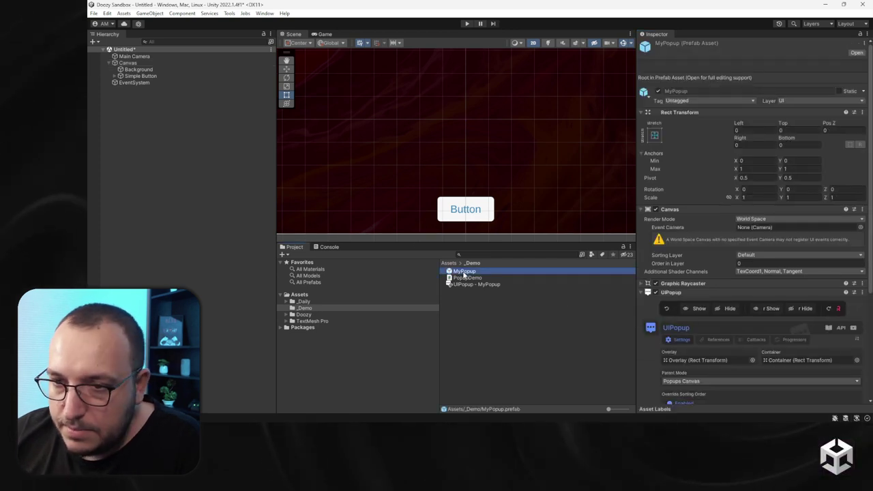
scroll(727, 338, "down", 3)
left_click(692, 314)
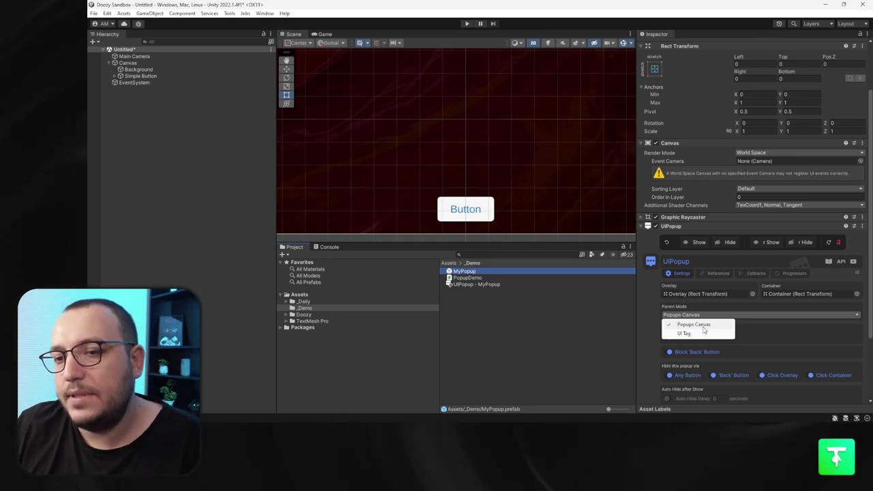
left_click(654, 304)
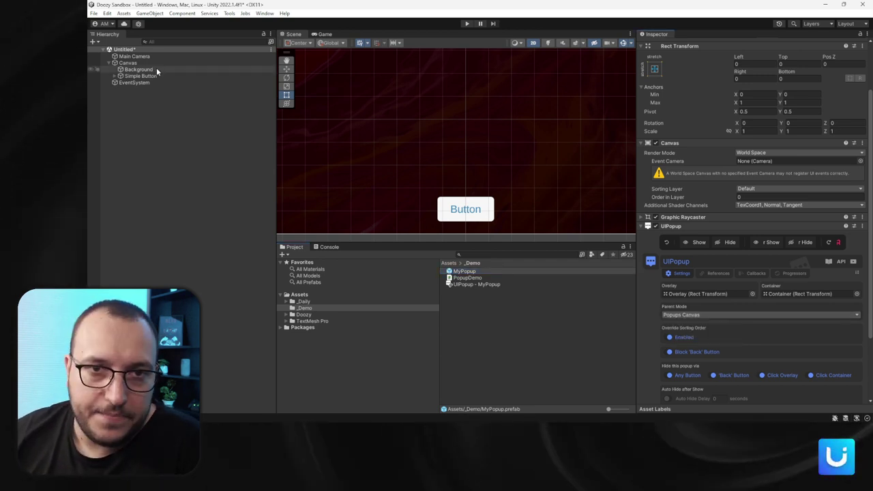
left_click(136, 63)
left_click(467, 23)
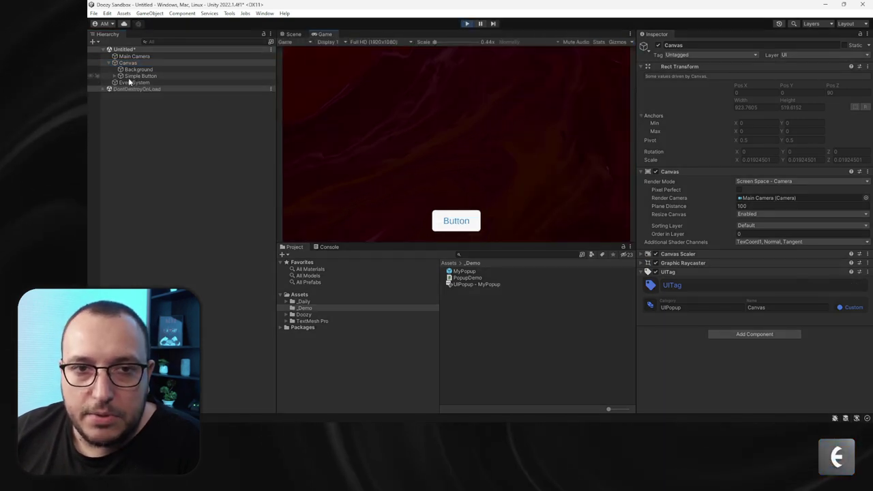
- Spawn the popup, enable override sorting on the MyPopup clone, and close it
left_click(457, 222)
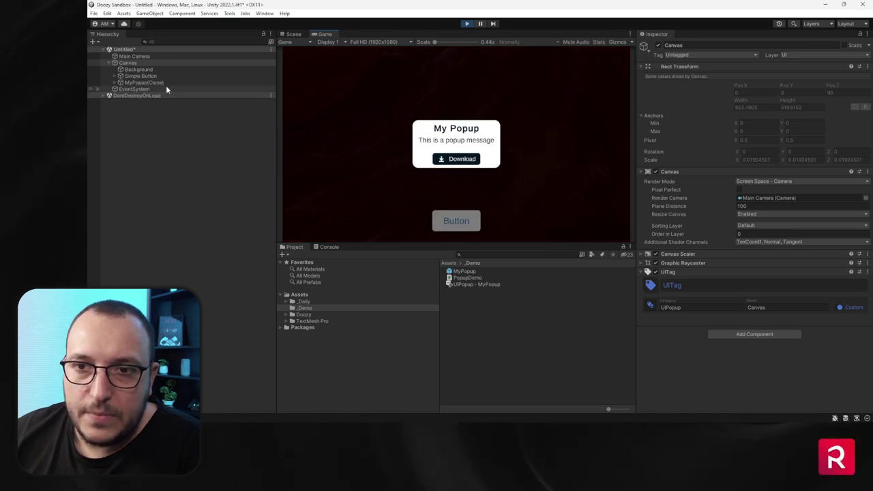
left_click(150, 84)
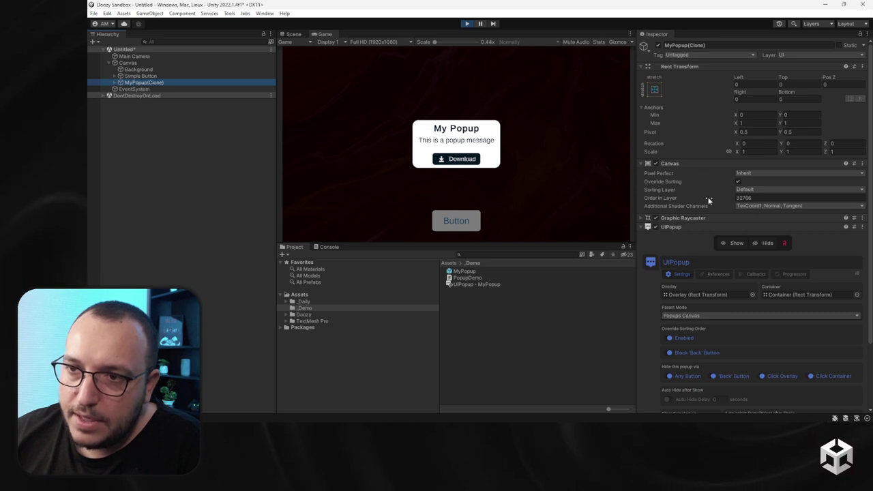
left_click(677, 338)
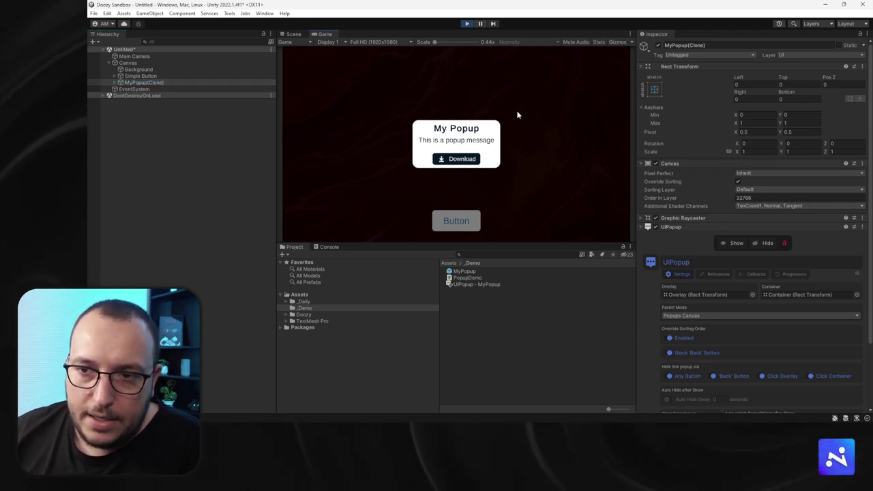
left_click(469, 168)
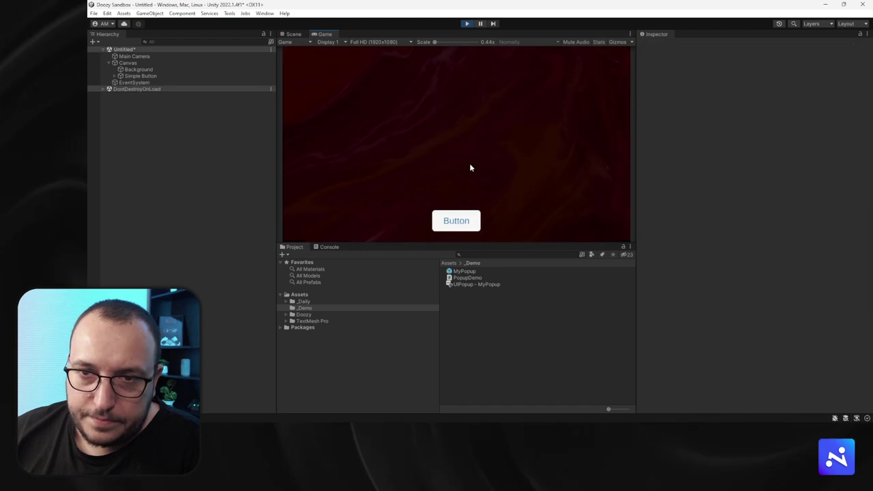
- Reopen the popup, press Download, confirm the Console log, and clear it
left_click(460, 222)
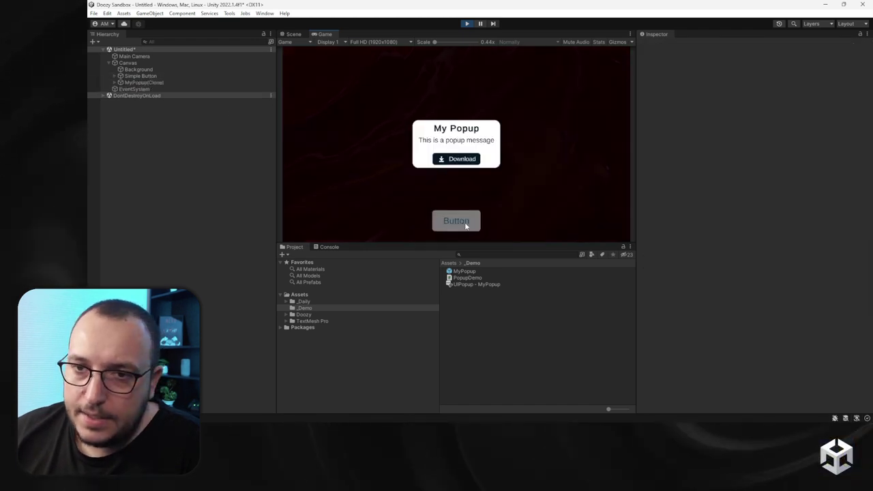
left_click(471, 272)
scroll(689, 312, "down", 5)
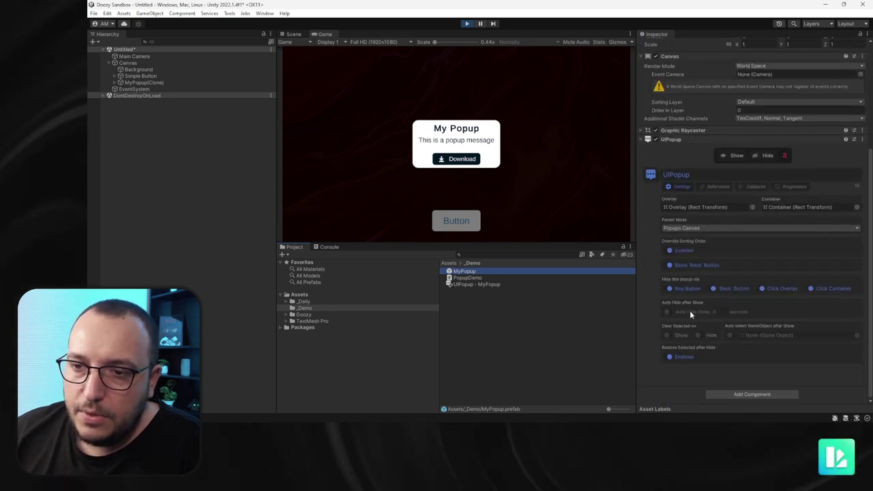
left_click(457, 161)
left_click(457, 161)
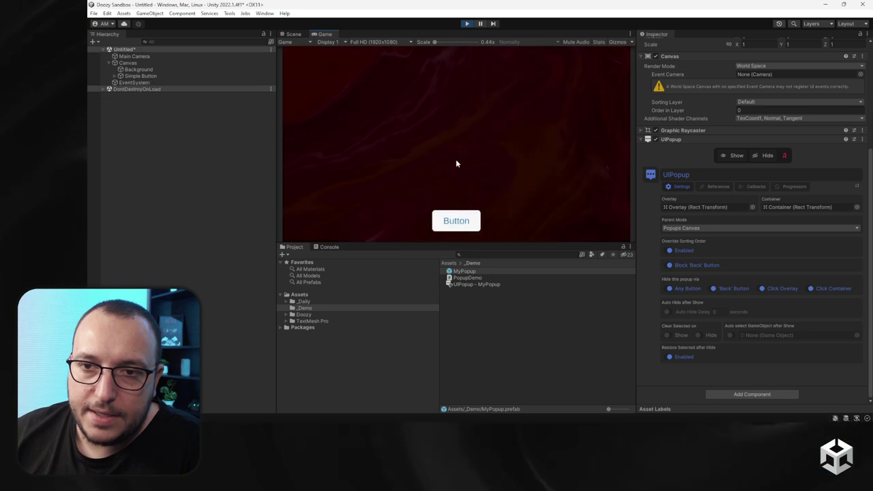
left_click(331, 247)
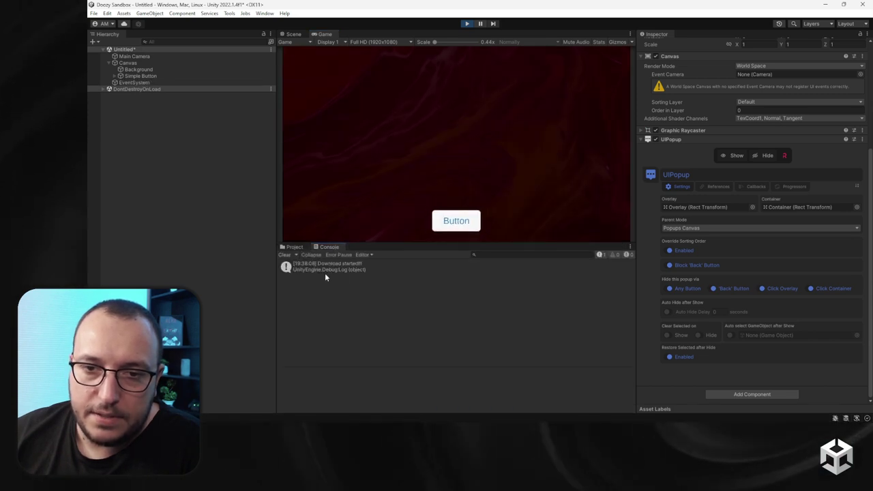
left_click(285, 254)
- Open and close the popup three more times to test dismissal
left_click(467, 219)
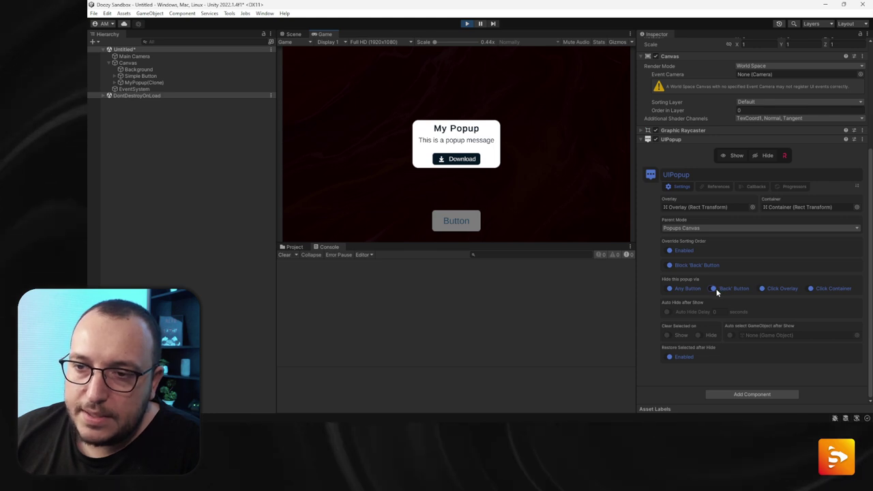
left_click(592, 210)
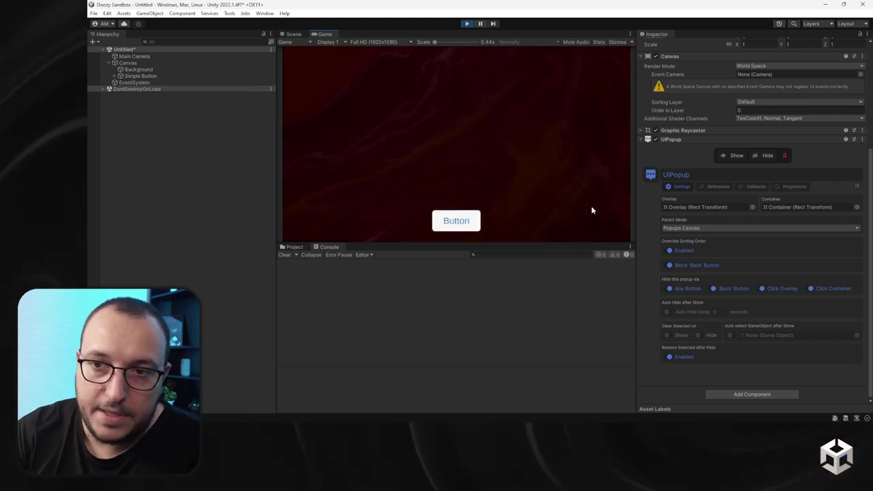
left_click(441, 218)
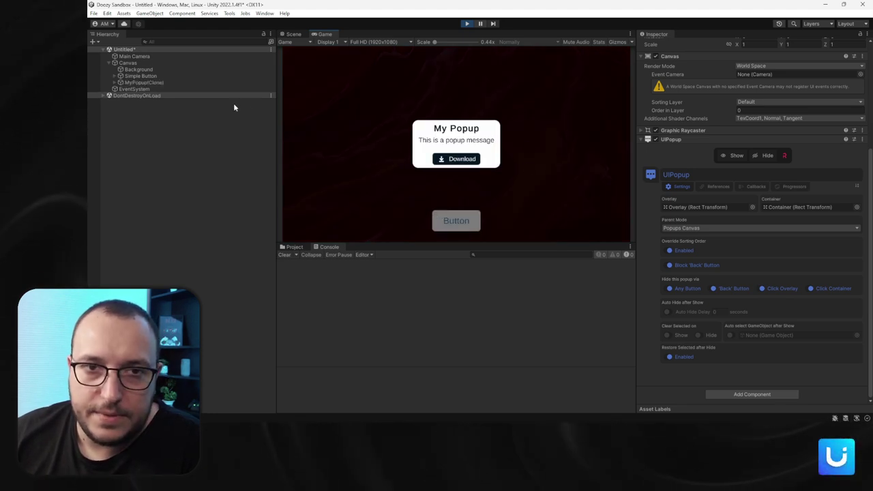
left_click(559, 178)
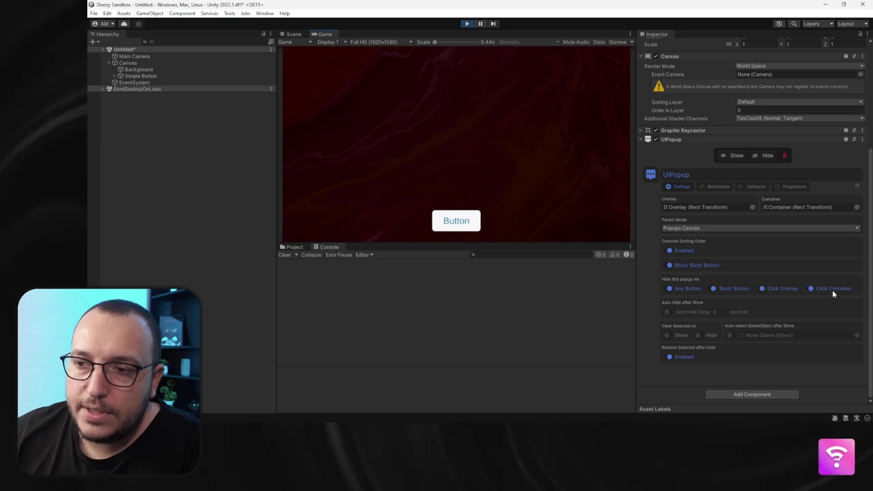
left_click(476, 224)
left_click(453, 141)
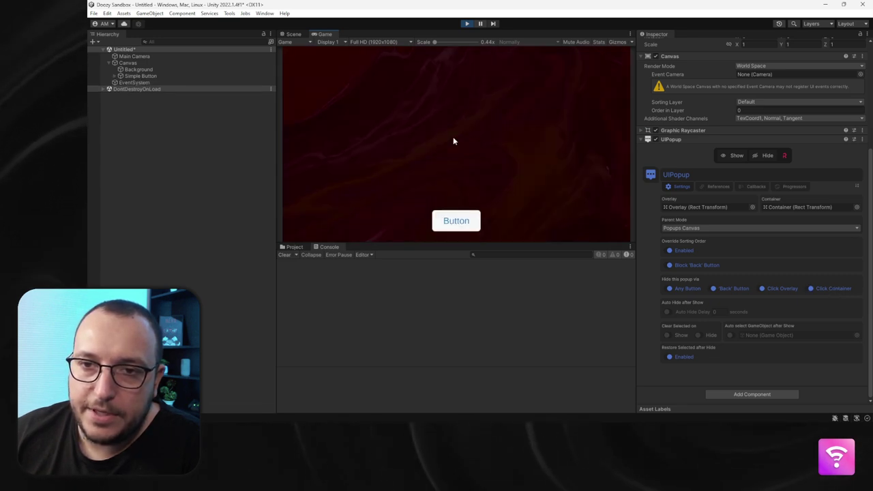
- On the MyPopup prefab, turn off Back Button and Click Overlay hiding
left_click(292, 246)
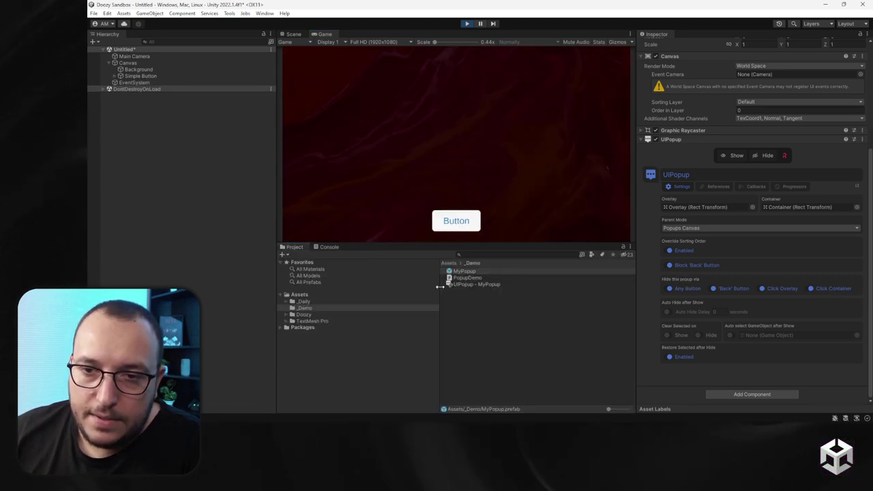
left_click(464, 272)
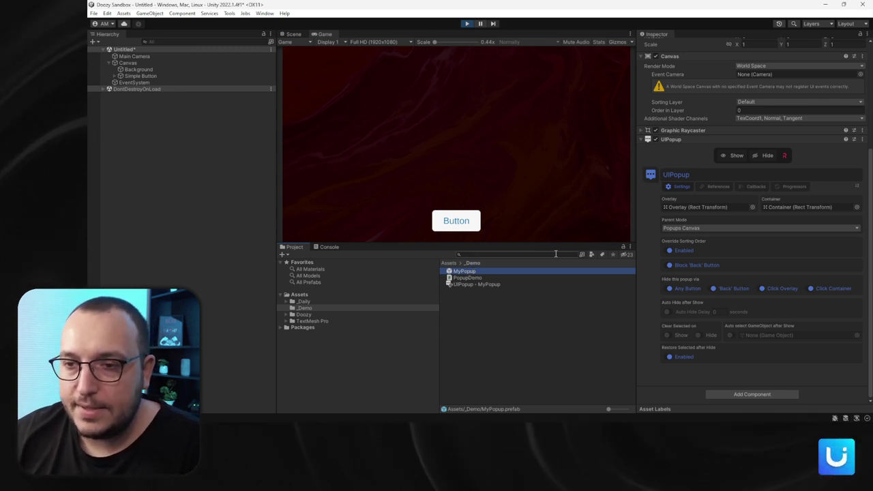
left_click(733, 288)
left_click(768, 288)
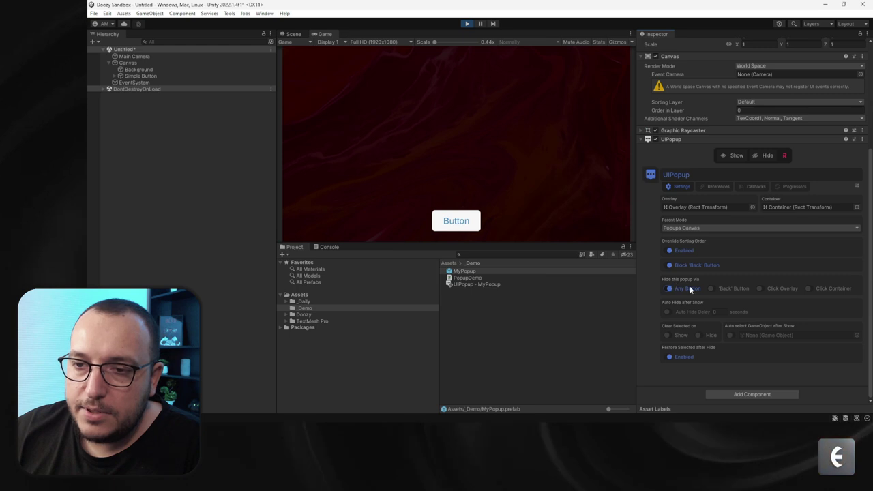
- Review the popup's References for labels, images and buttons
left_click(715, 187)
scroll(712, 230, "up", 5)
scroll(708, 317, "down", 5)
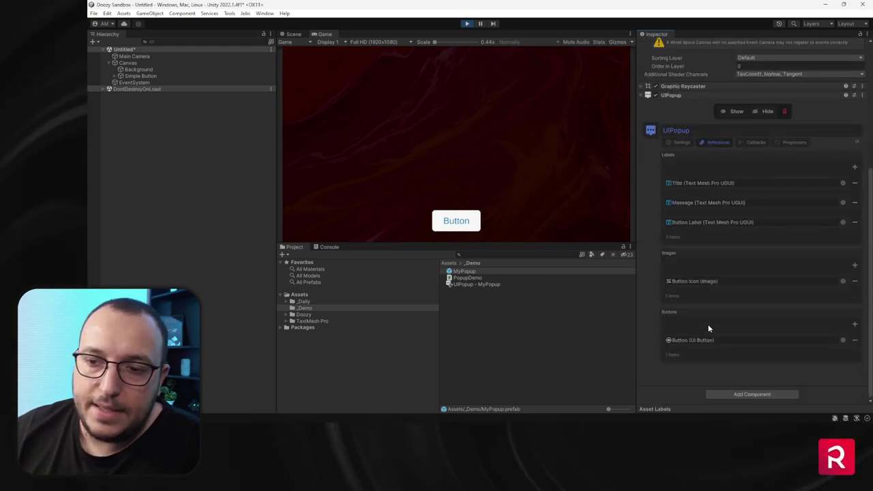
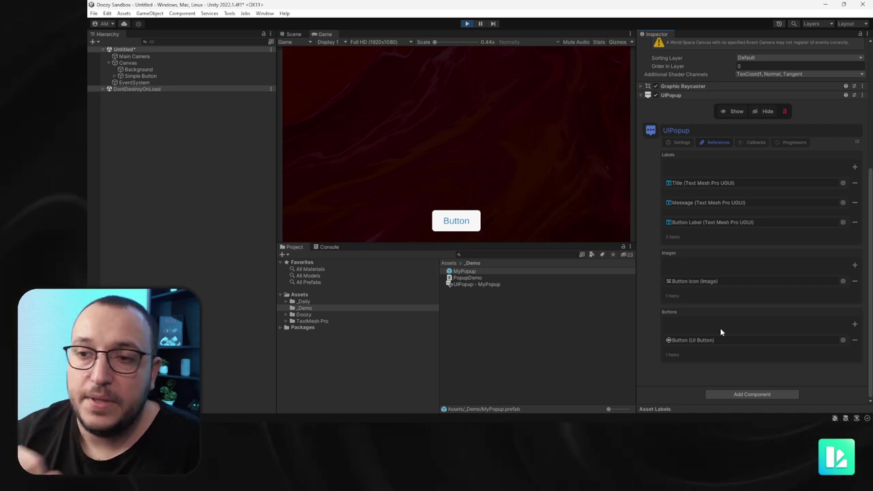
- Try the popup's Download button in game, set MyPopup to hide via the 'Back' button, and show the Console
left_click(681, 142)
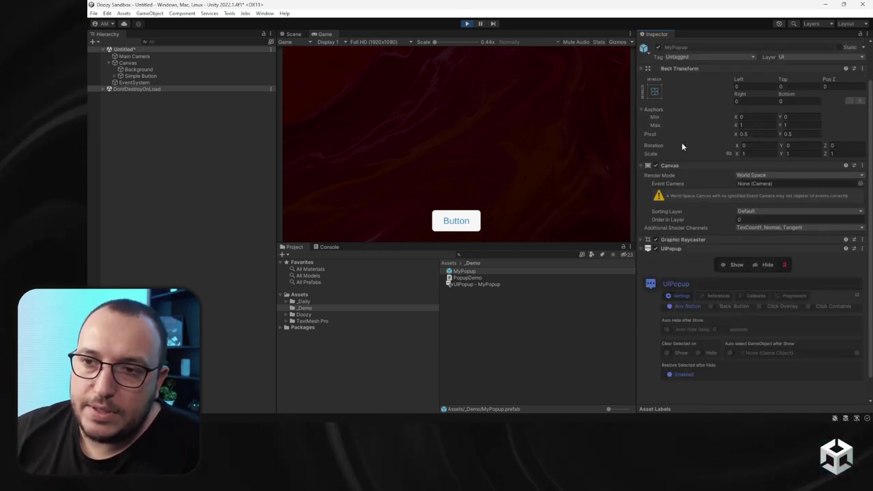
left_click(460, 224)
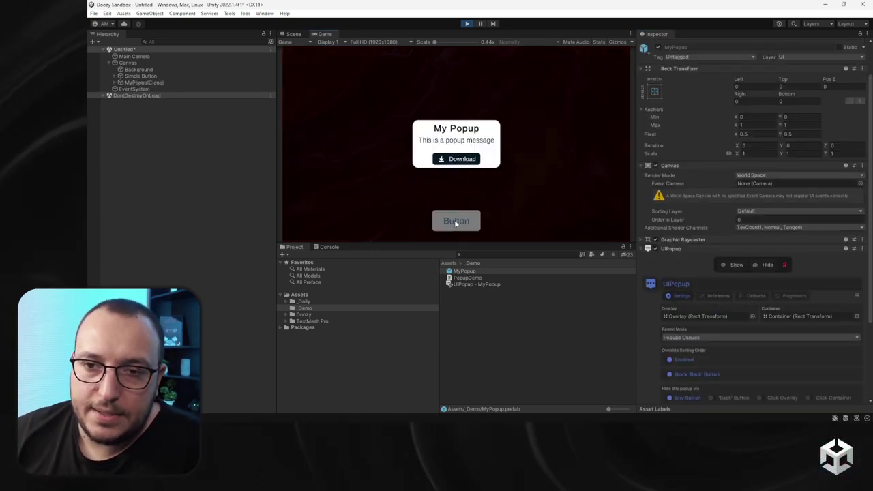
left_click(456, 164)
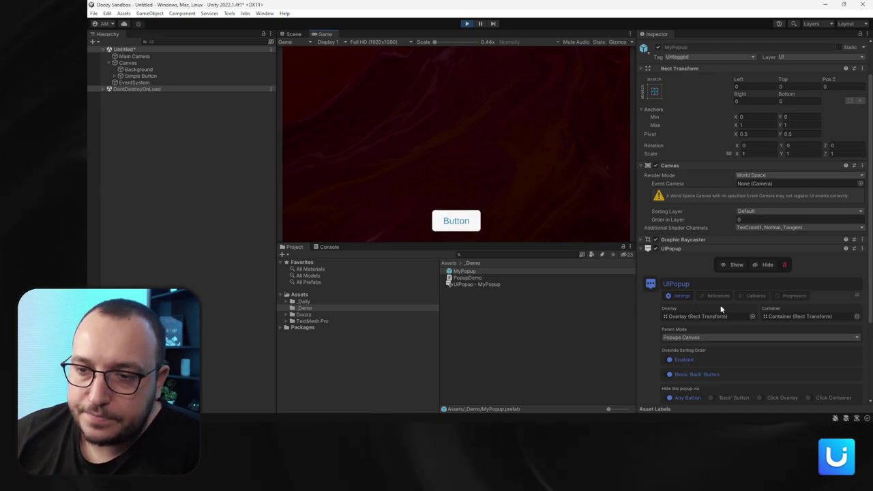
scroll(710, 286, "down", 3)
left_click(710, 287)
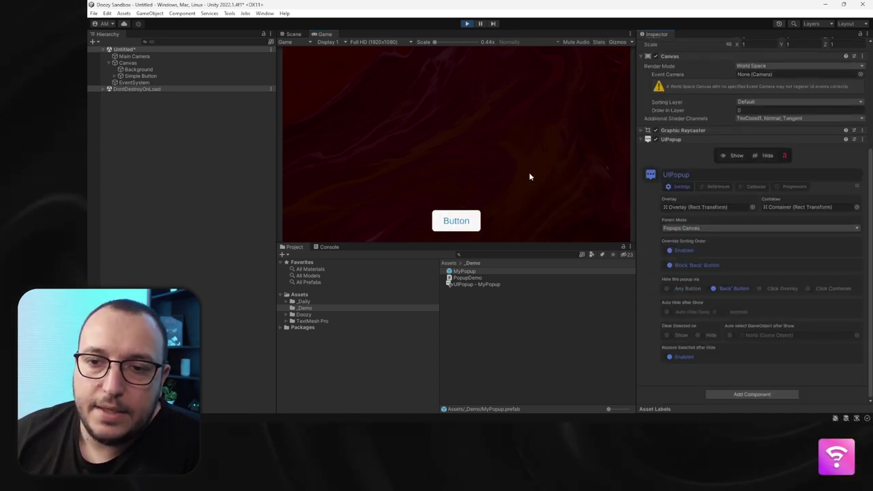
left_click(331, 247)
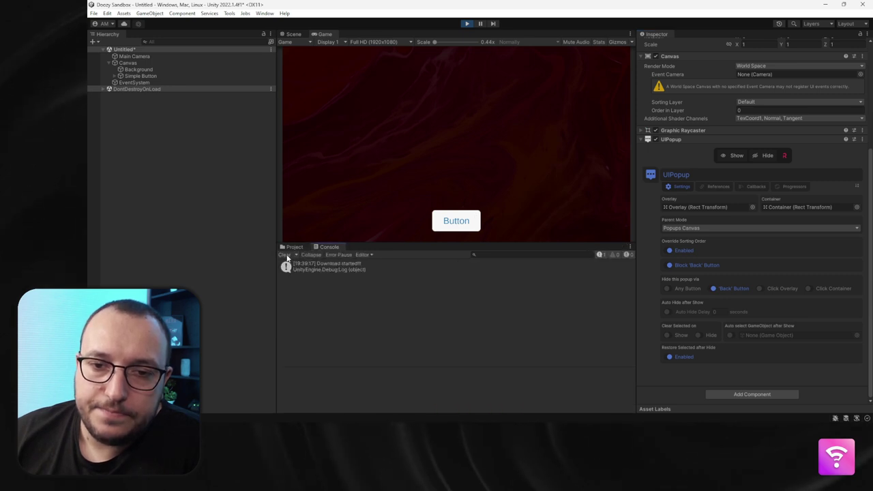
- Reopen the popup, press Download several times to log messages, then clear the Console
left_click(464, 225)
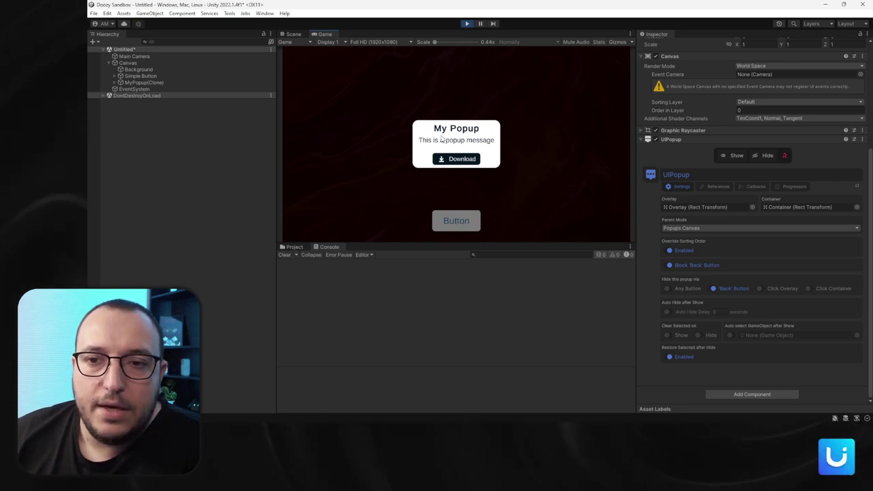
left_click(448, 158)
left_click(448, 159)
left_click(449, 159)
left_click(448, 159)
left_click(449, 160)
left_click(450, 159)
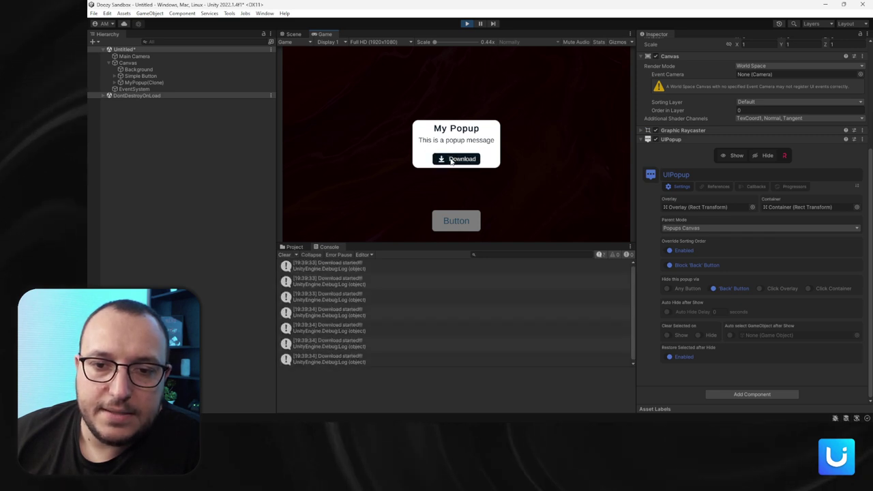
left_click(451, 161)
left_click(451, 160)
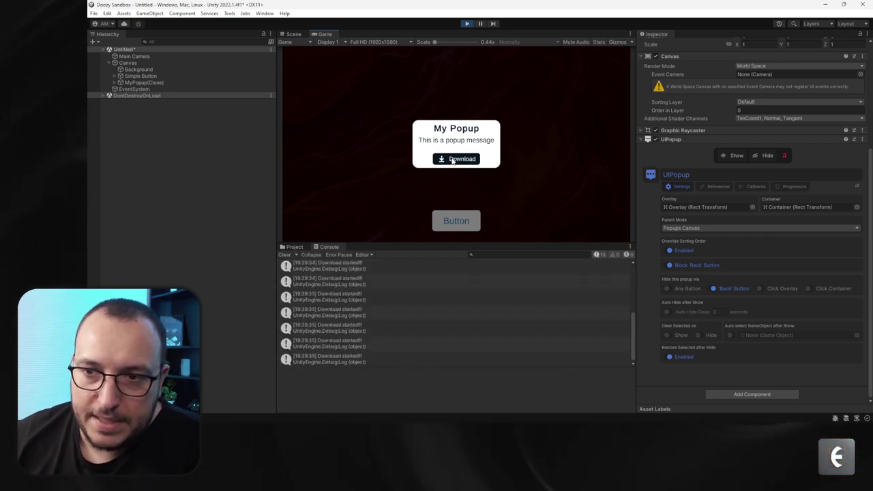
left_click(284, 255)
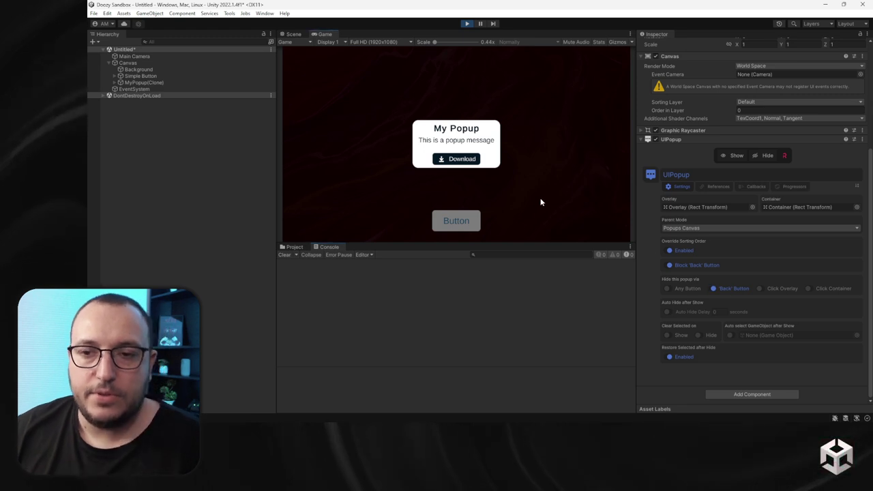
- Close the popup with Escape, enable Click Overlay hiding, and test closing it by clicking the overlay
key("Escape")
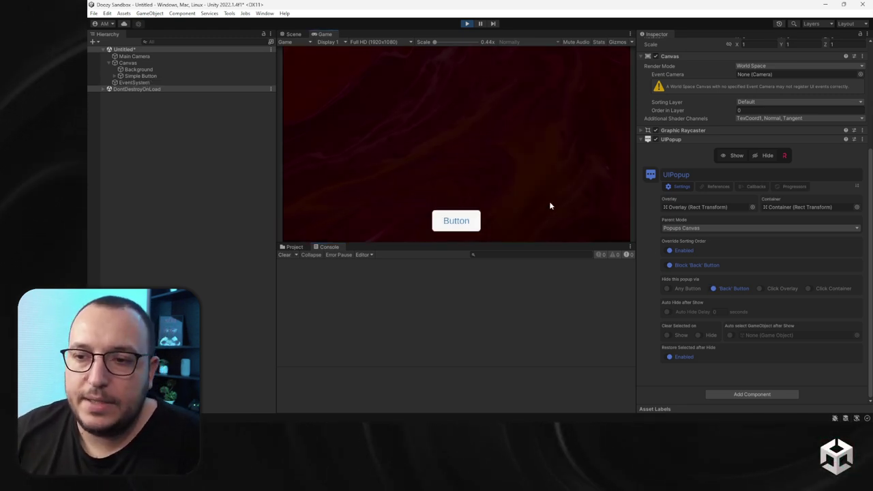
left_click(733, 288)
left_click(778, 288)
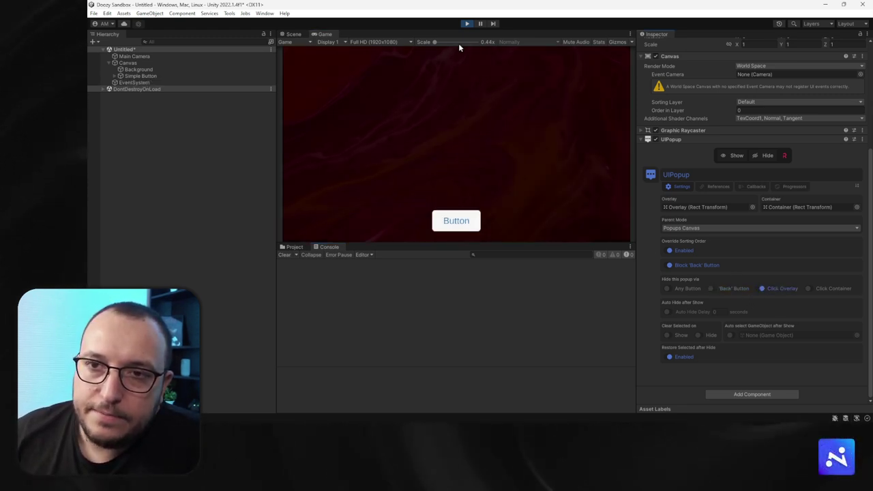
left_click(458, 233)
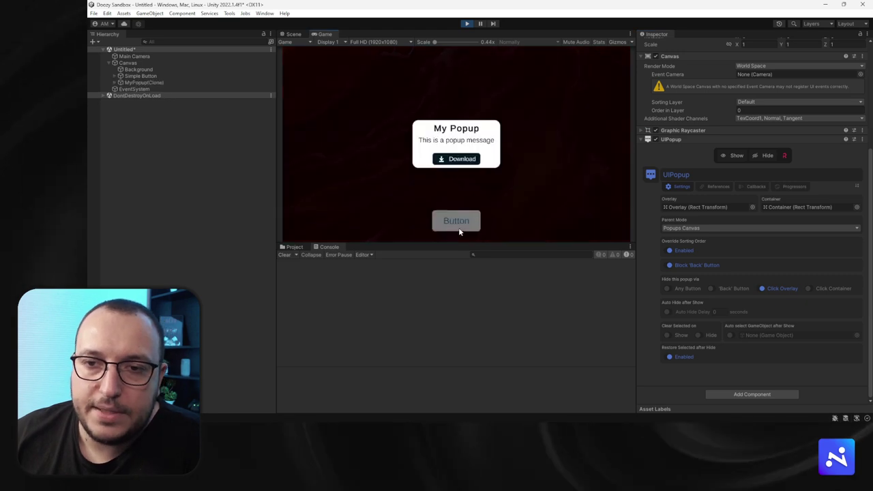
left_click(456, 159)
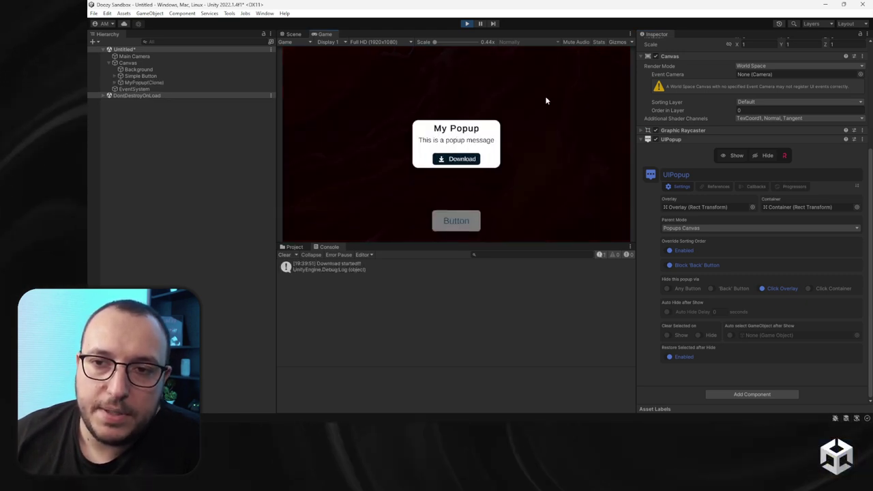
left_click(563, 127)
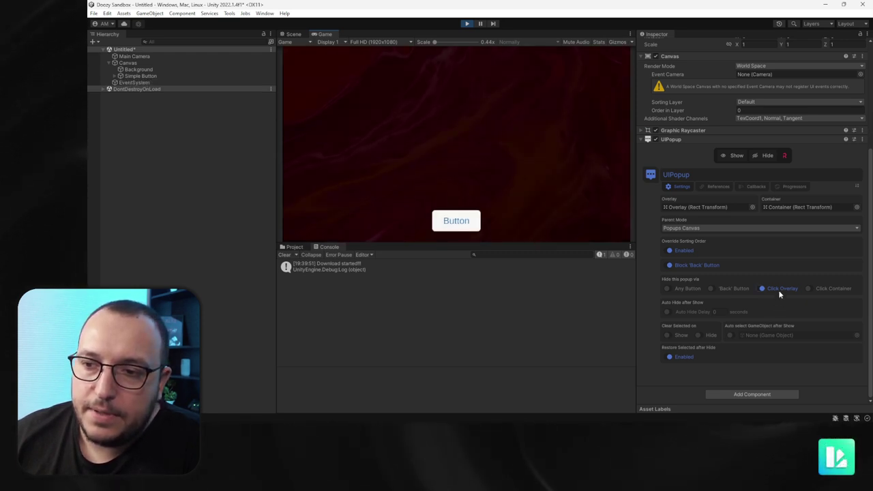
- Enable Click Container hiding, test closing the popup by clicking its container, then re-enable Any Button
left_click(816, 288)
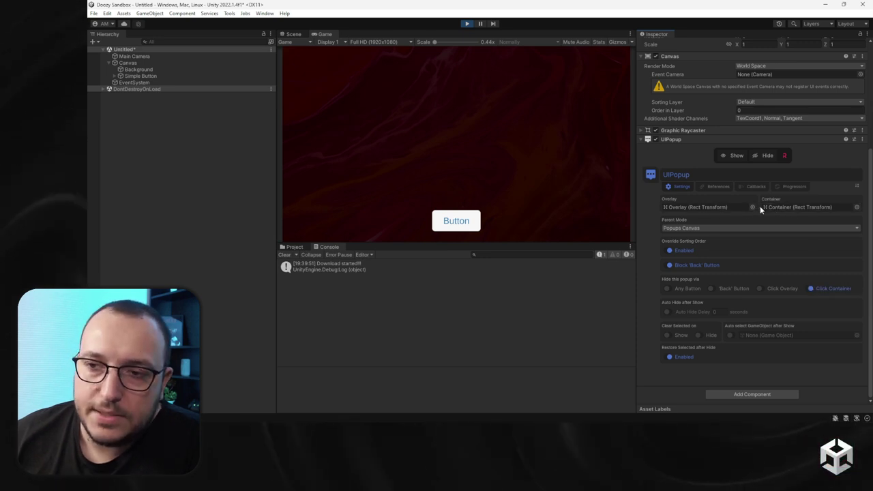
left_click(285, 255)
left_click(479, 226)
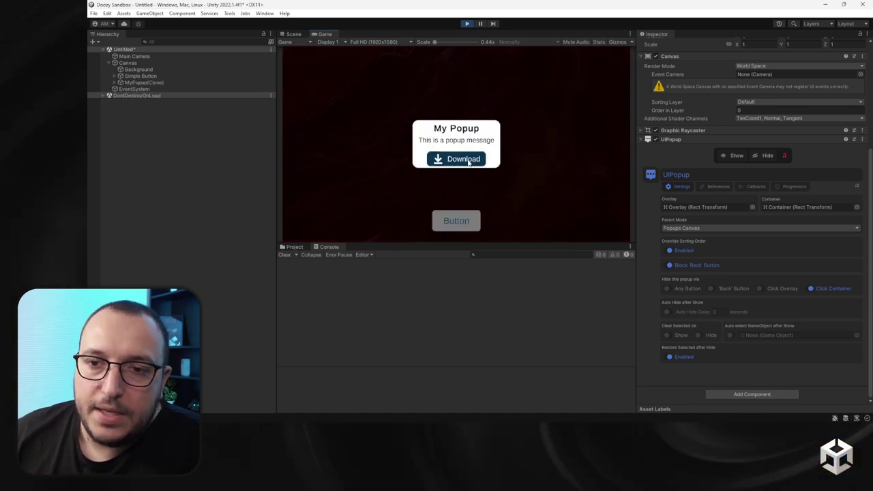
left_click(466, 160)
left_click(467, 160)
left_click(468, 161)
left_click(469, 162)
left_click(469, 164)
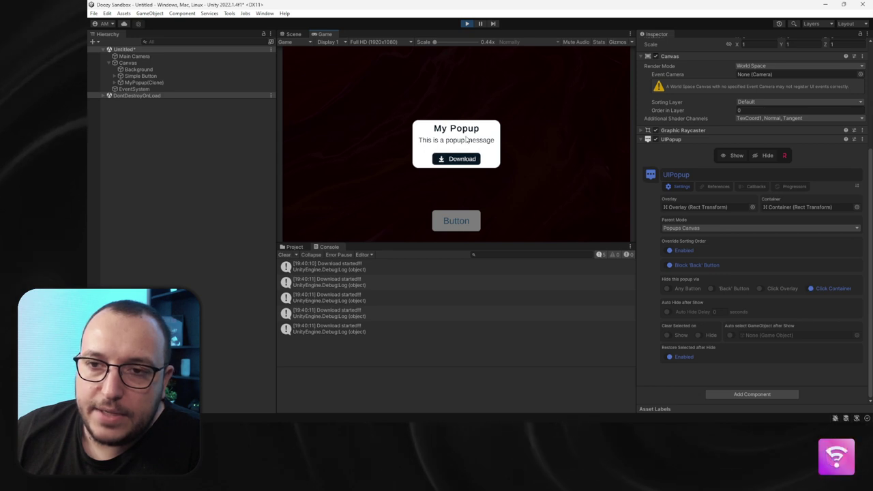
left_click(419, 159)
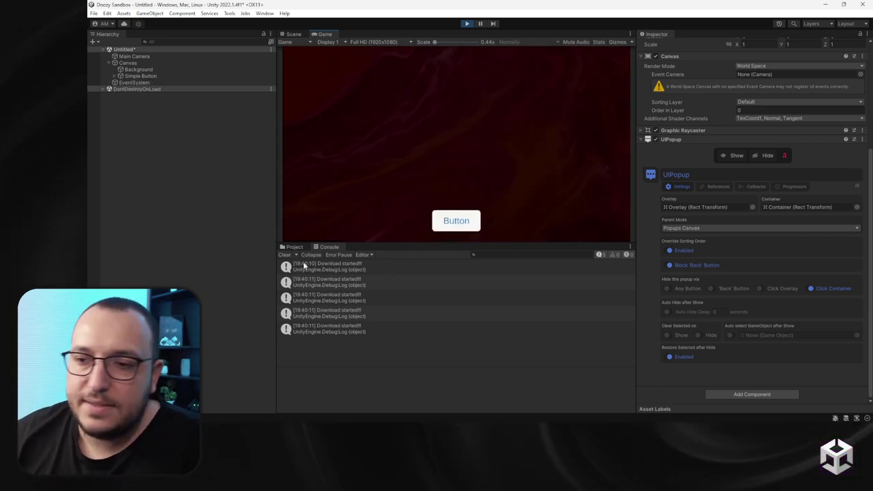
left_click(679, 289)
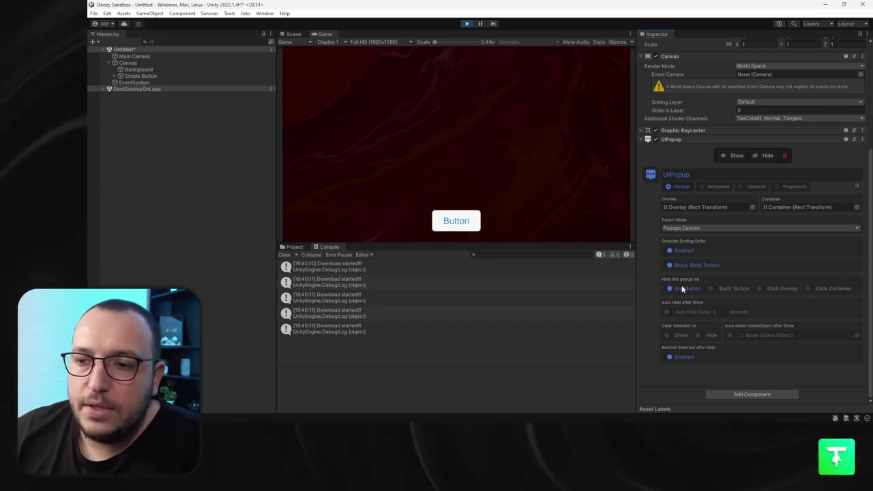
- Turn on 'Back' Button, Click Overlay and Click Container hiding, clear the Console, reopen the popup, and stop playing
left_click(775, 288)
left_click(820, 289)
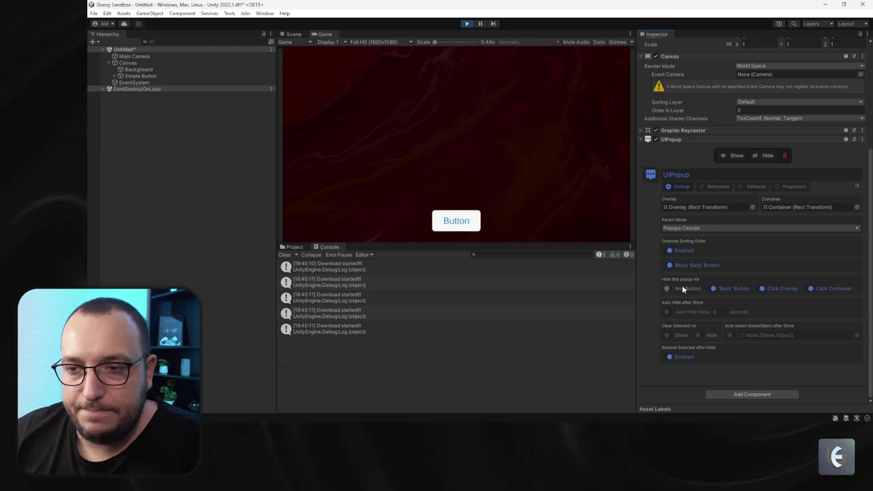
left_click(283, 255)
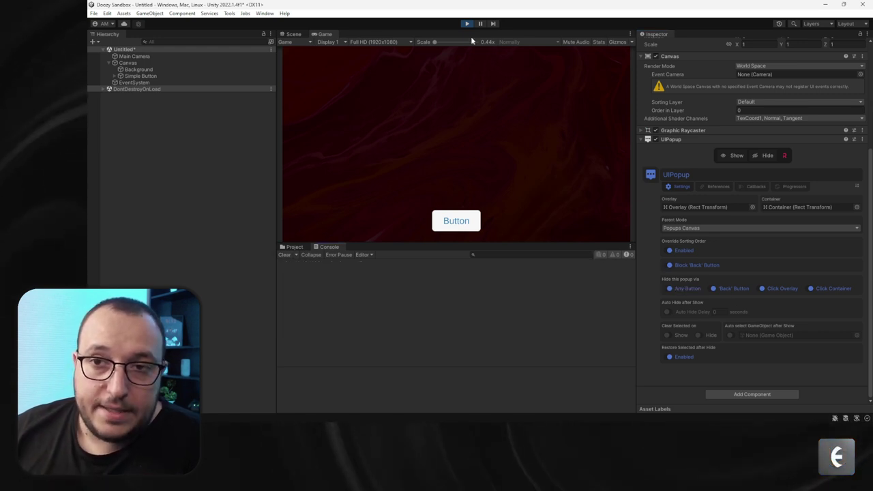
left_click(469, 223)
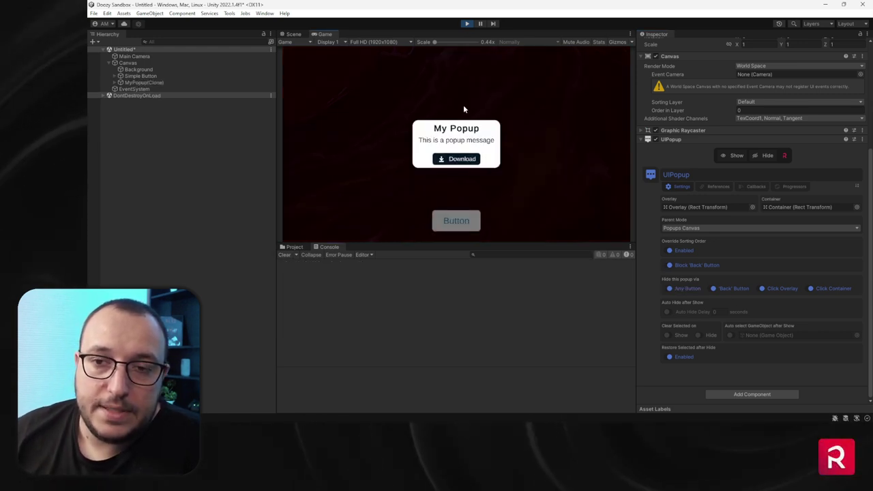
left_click(467, 24)
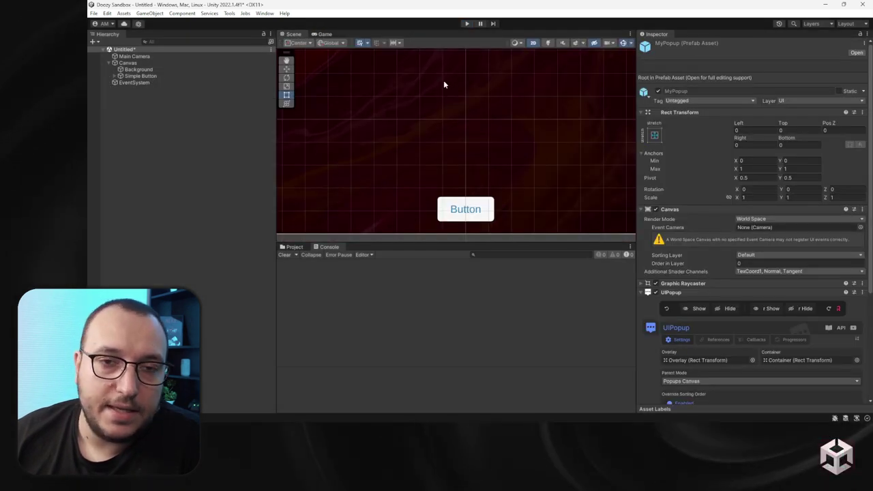
- Remove Canvas's UITag component, then bring up the Hierarchy's create menu on empty space
left_click(136, 62)
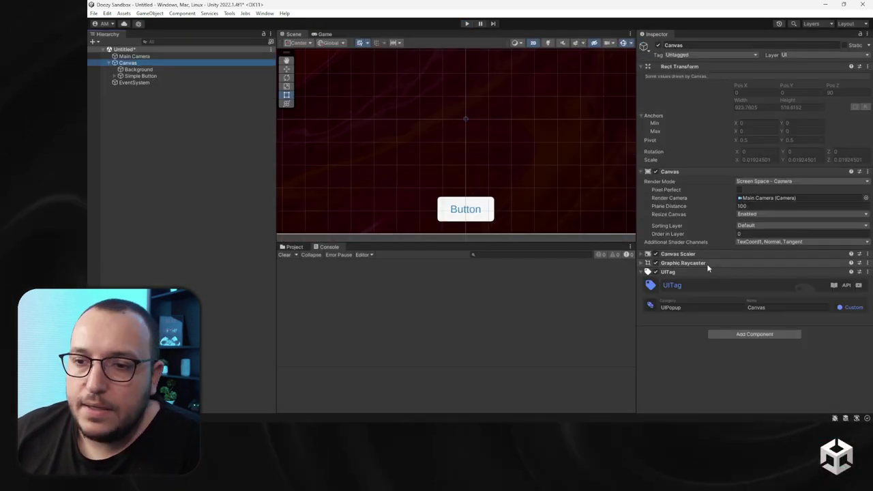
right_click(671, 272)
left_click(709, 283)
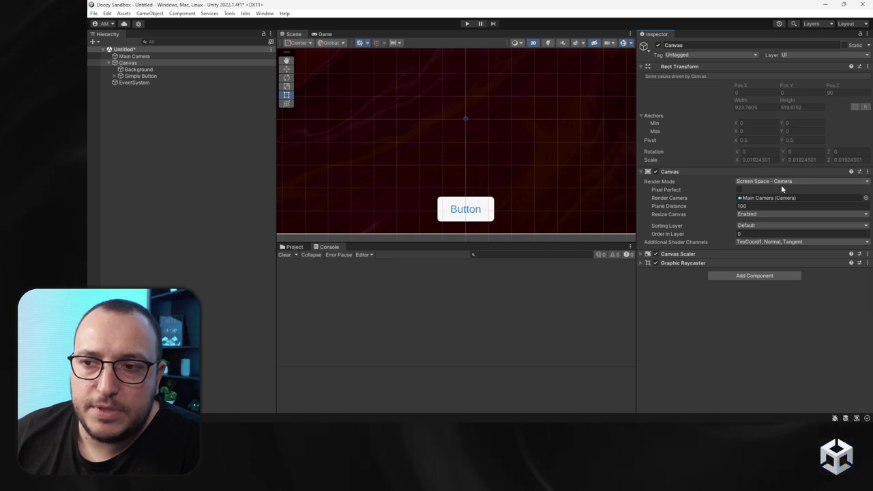
left_click(165, 139)
right_click(139, 124)
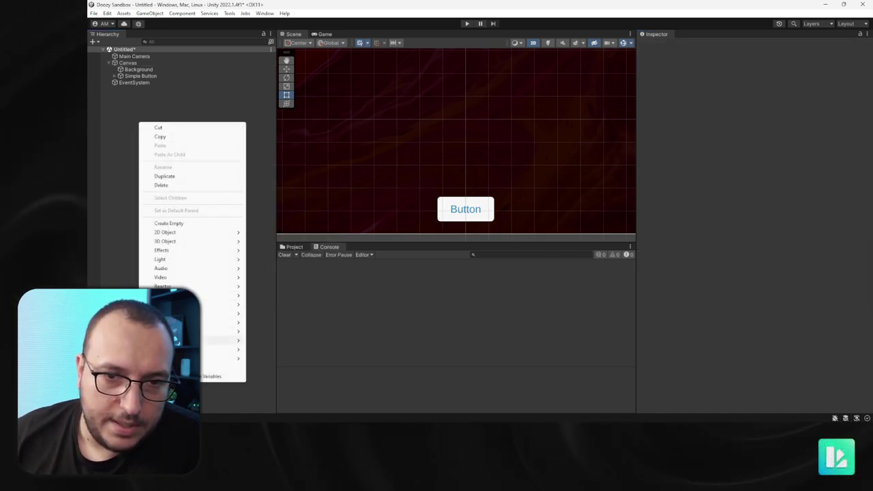
- Add a new UI Canvas named 'My Special Canvas' and expand its Canvas Scaler settings
mouse_move(218, 340)
mouse_move(218, 304)
left_click(286, 273)
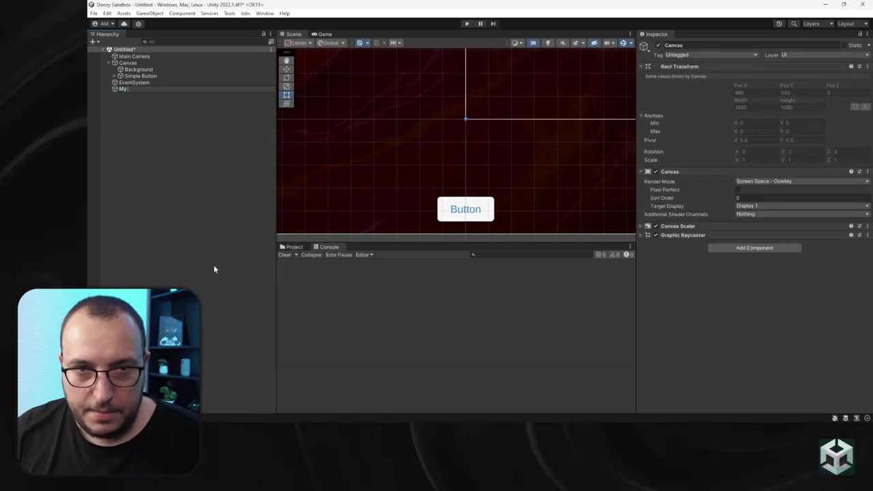
type("My Special Canvas")
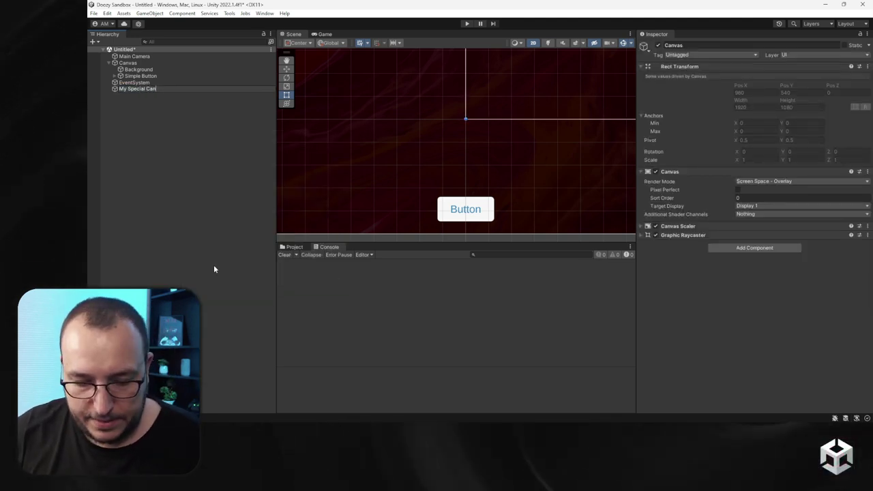
key("Return")
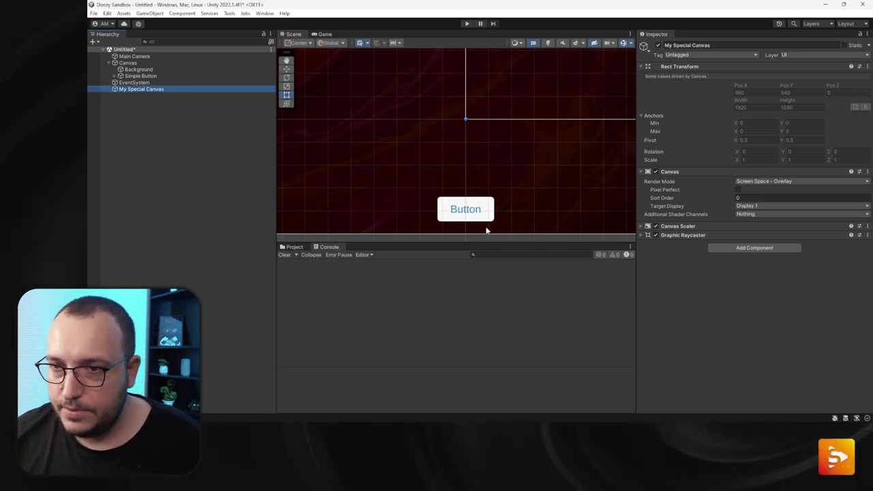
left_click(693, 227)
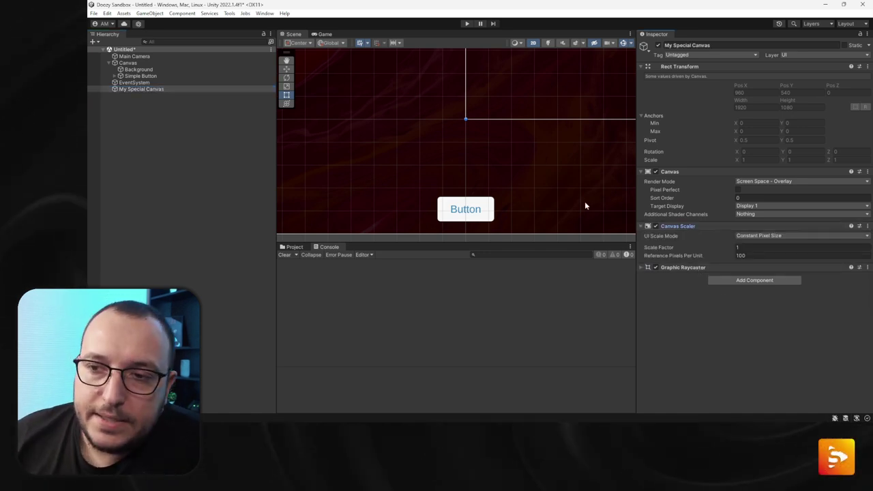
- Compare with the original Canvas, then start adding a component to My Special Canvas
left_click(151, 63)
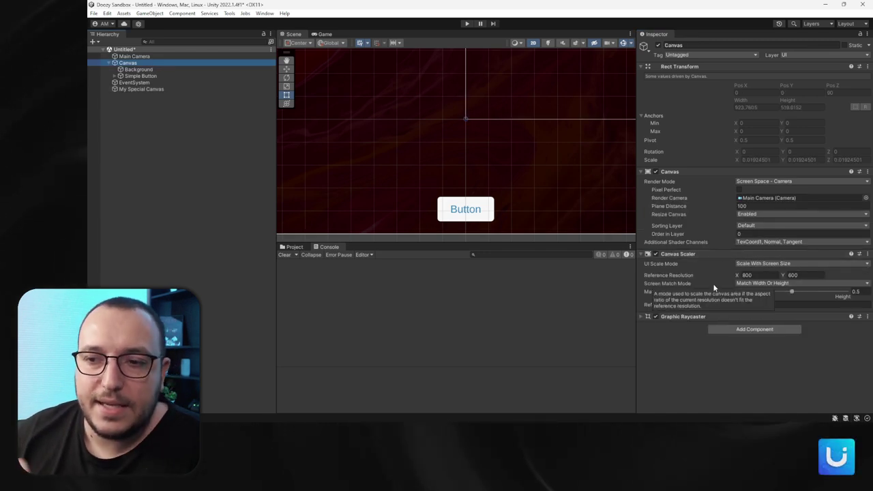
left_click(189, 88)
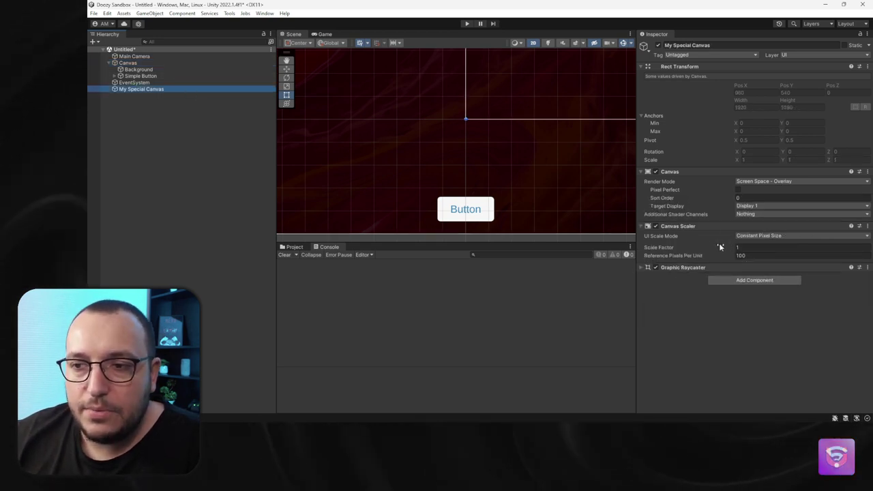
left_click(729, 280)
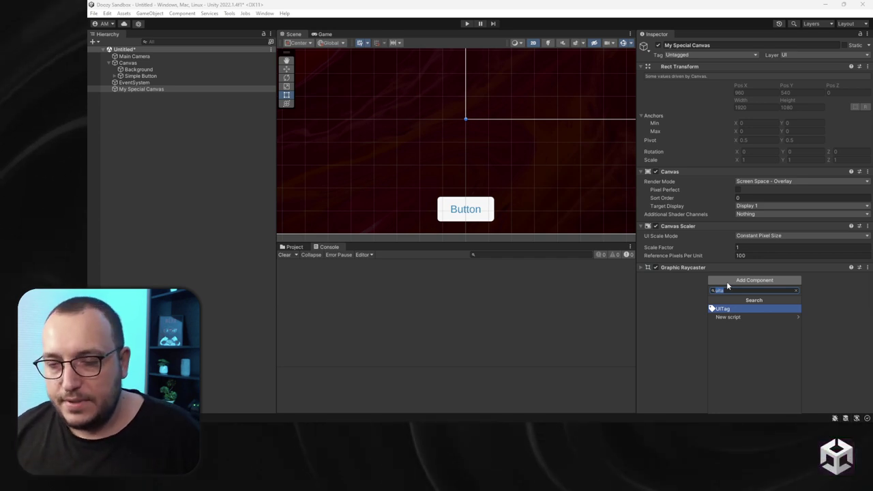
- Add a UITag component with Custom enabled, category 'UIPopup' and name 'Canvas'
left_click(727, 310)
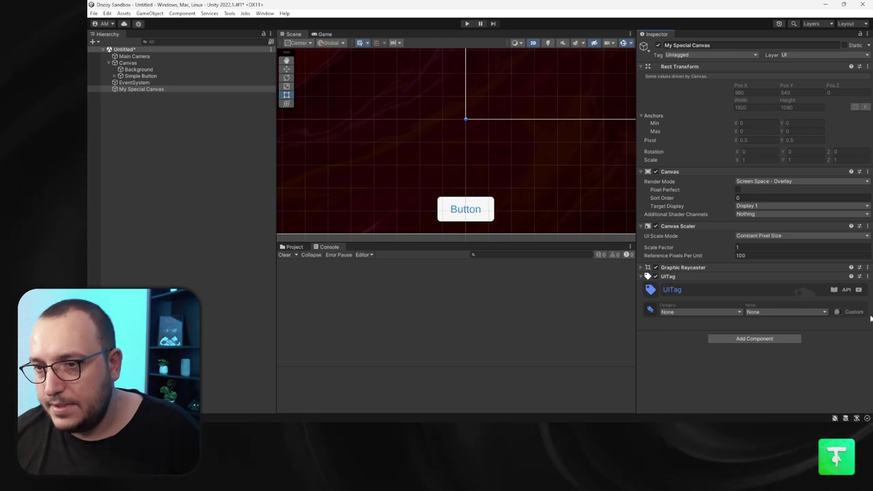
left_click(839, 311)
left_click(709, 311)
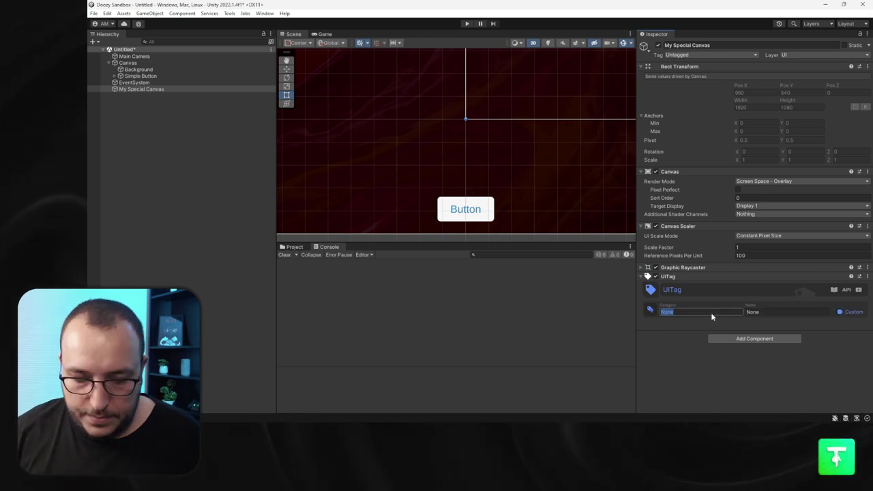
type("UIPopup")
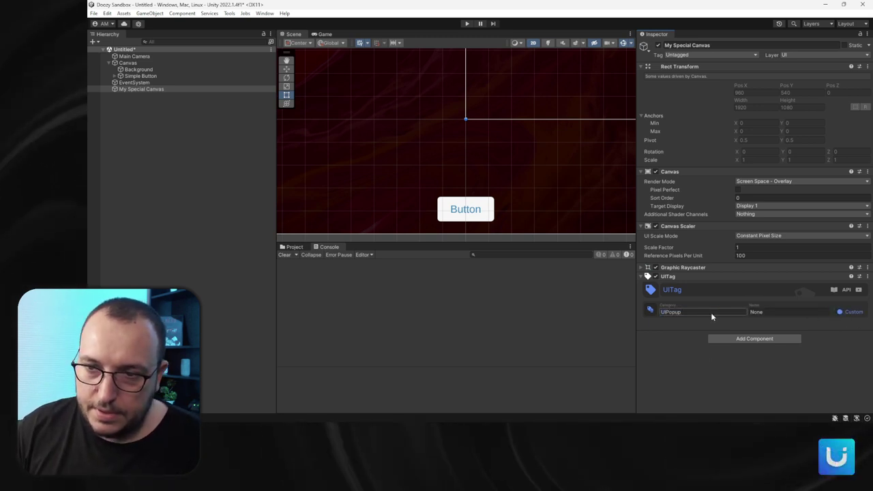
left_click(766, 312)
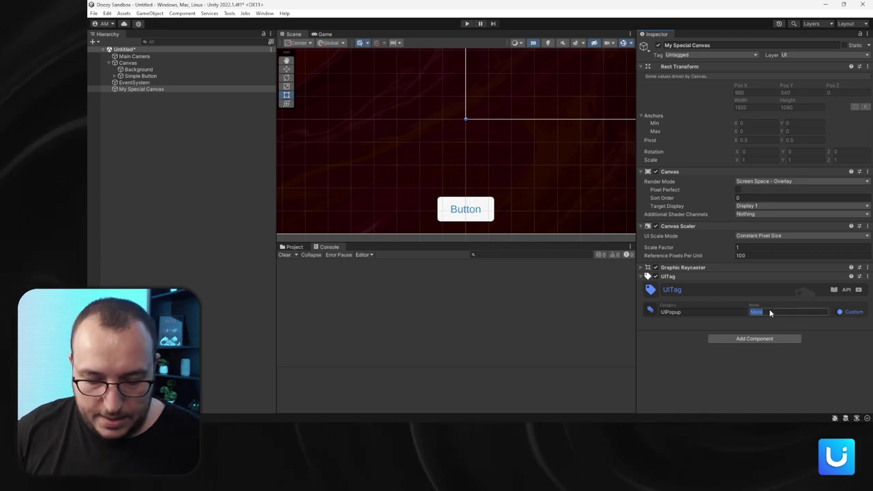
type("Canvas")
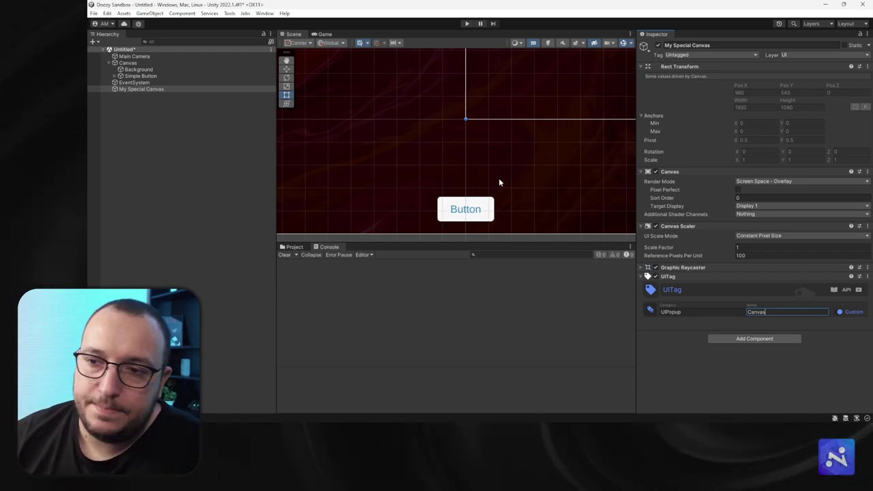
- Play and show the popup, then try scale factor 1.58 and Scale With Screen Size mode
left_click(466, 23)
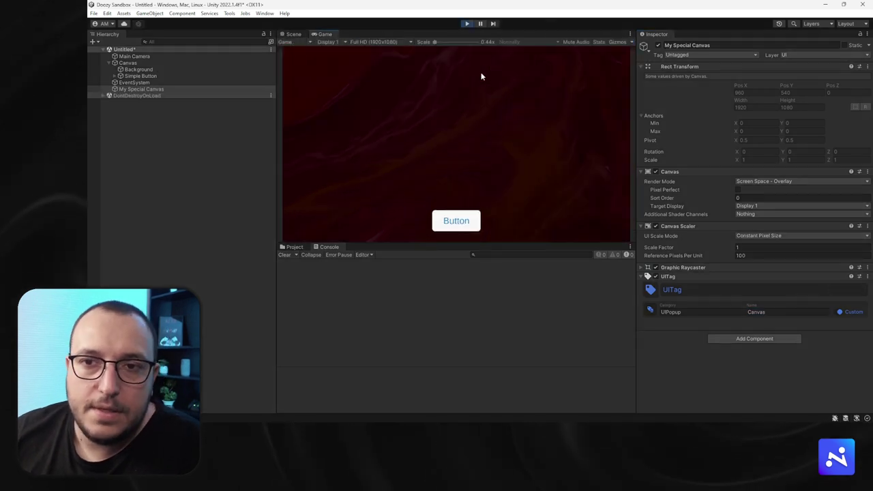
left_click(463, 220)
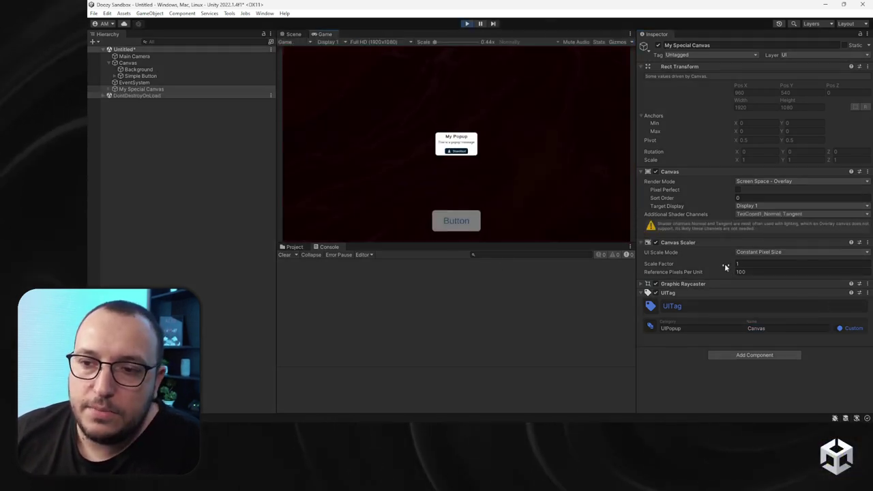
left_click_drag(724, 266, 752, 263)
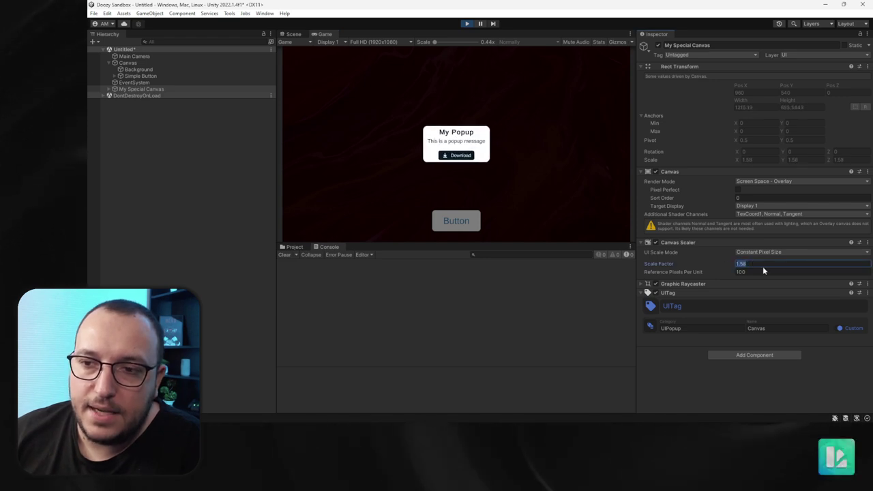
type("1")
left_click(763, 252)
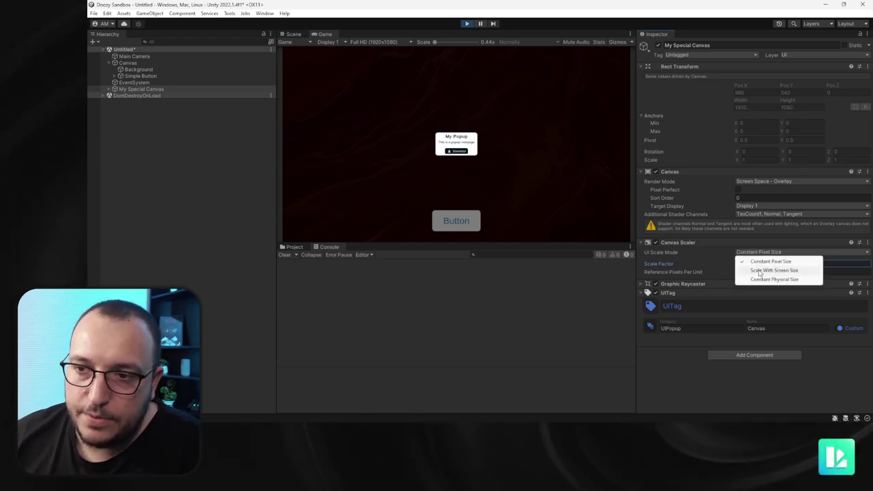
left_click(760, 269)
left_click_drag(736, 265, 464, 122)
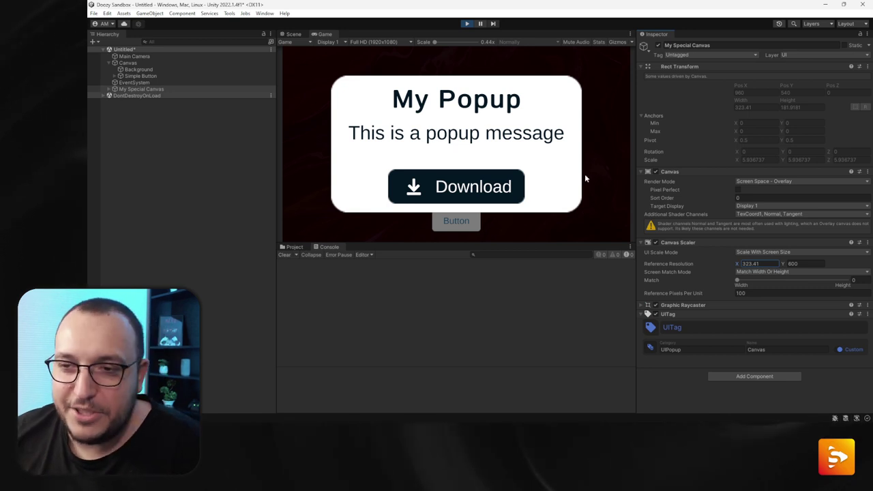
- Find the popup clone under My Special Canvas, dismiss it with Download, and stop playing
left_click(132, 89)
left_click(477, 179)
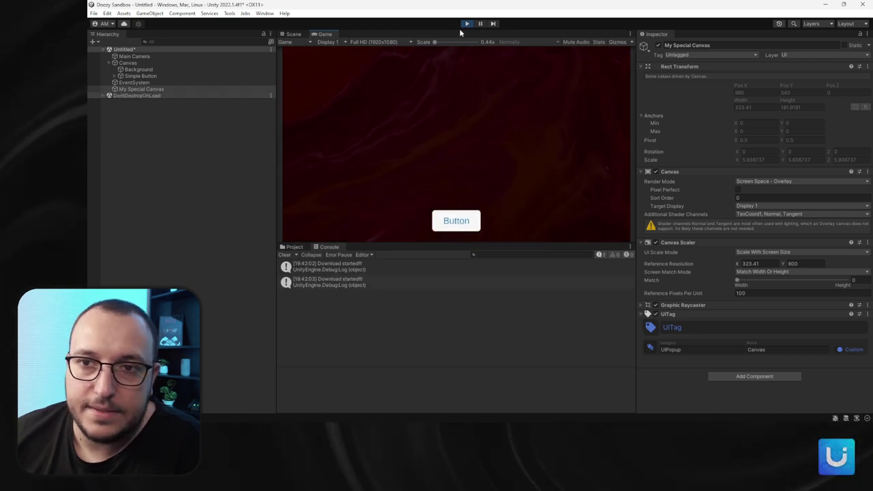
key("ctrl+1")
key("ctrl+p")
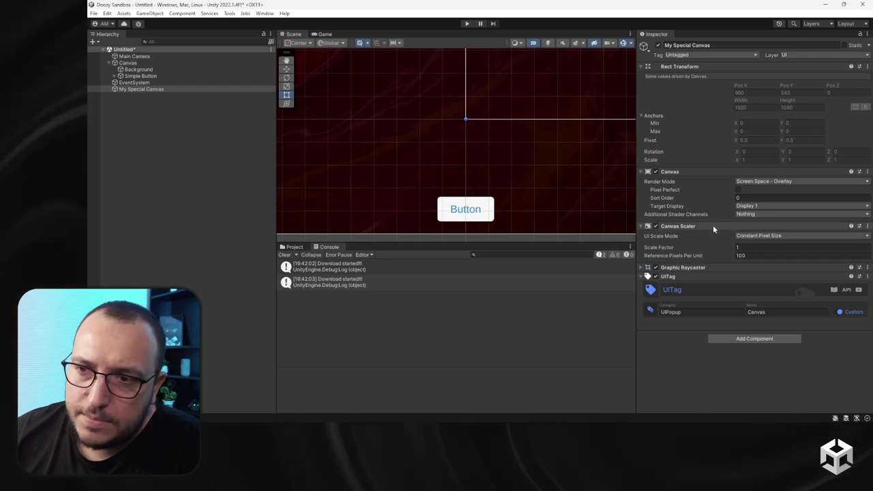
- Copy the original Canvas's Canvas Scaler and paste its values onto My Special Canvas's Canvas Scaler
left_click(127, 63)
right_click(691, 254)
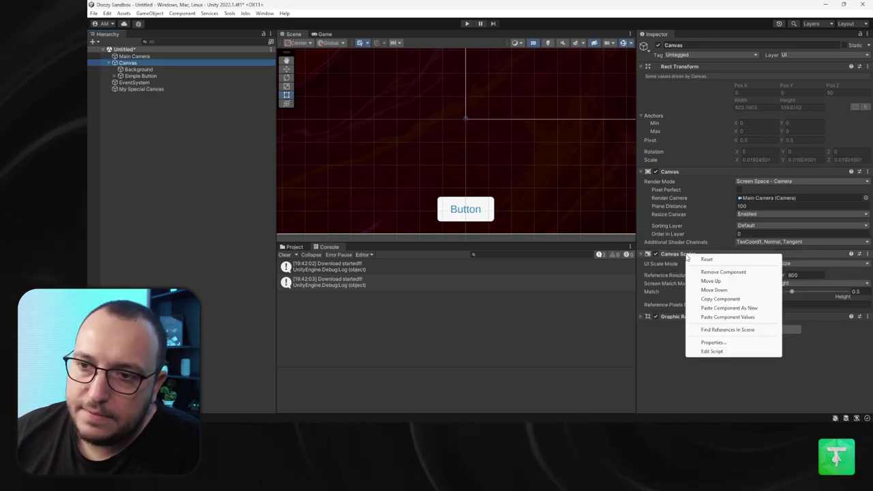
left_click(722, 301)
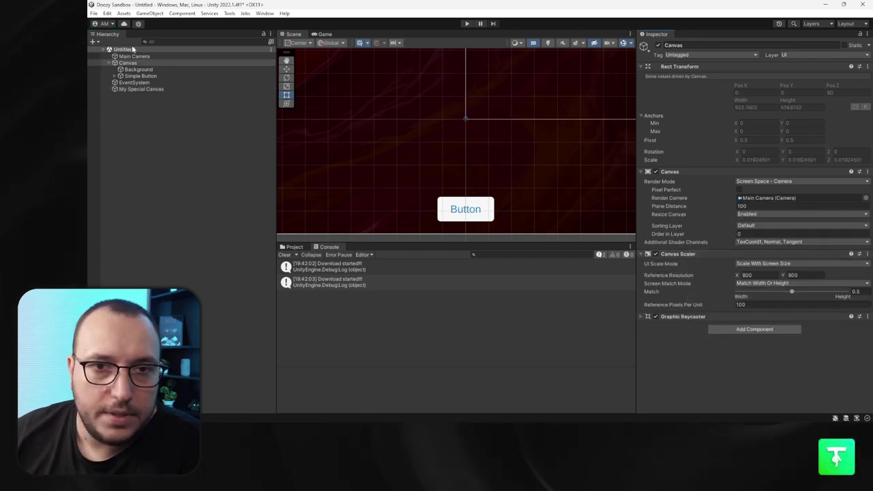
left_click(141, 88)
right_click(669, 227)
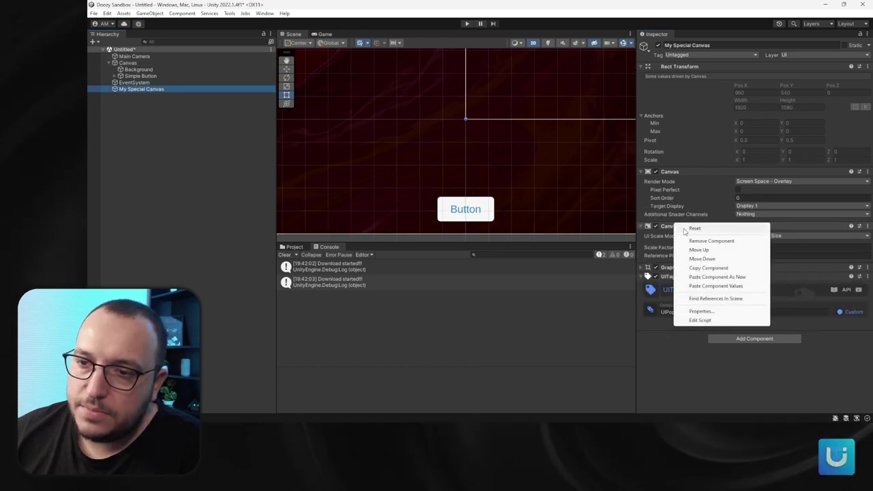
left_click(719, 287)
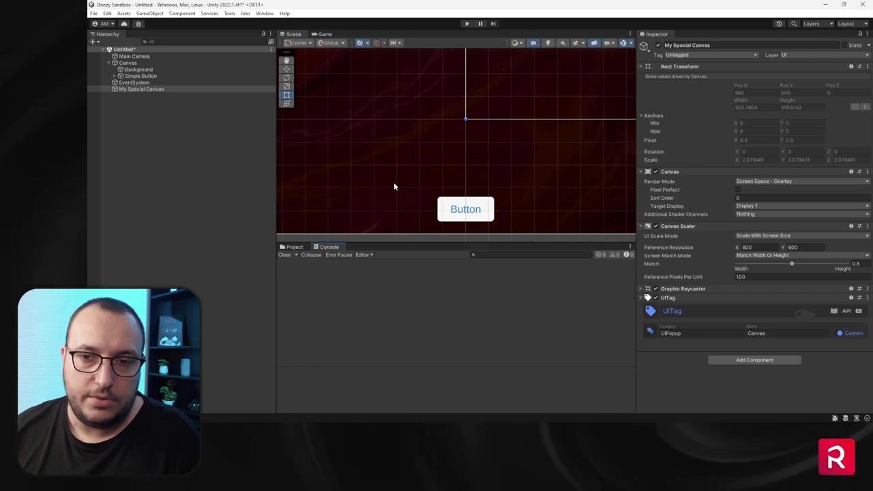
- Play and show the popup, compare Canvas with My Special Canvas, close it via Download, and stop
left_click(467, 23)
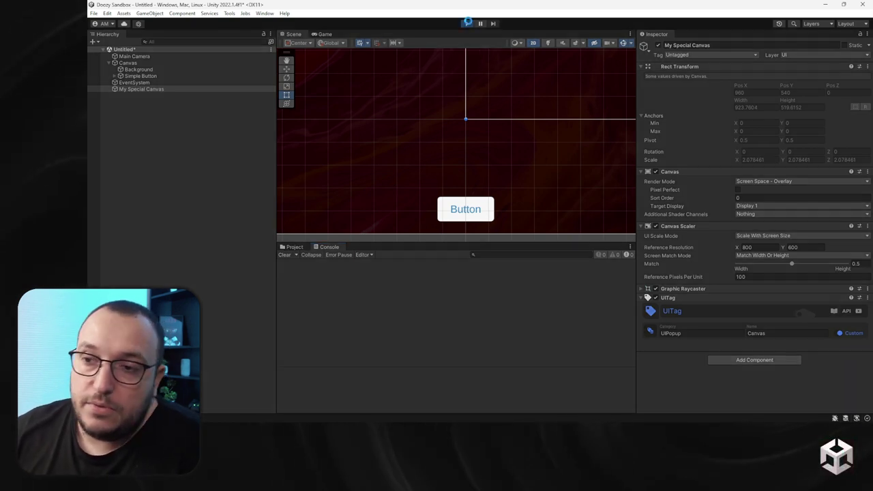
left_click(477, 222)
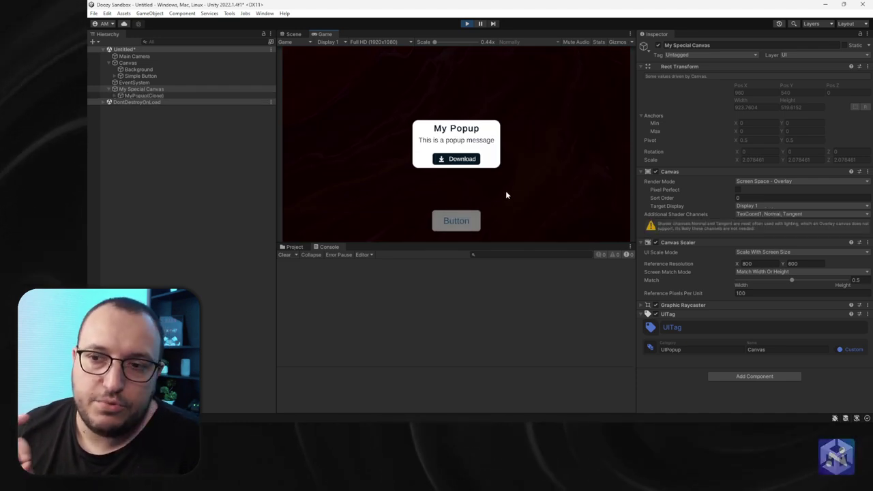
left_click(143, 63)
left_click(140, 89)
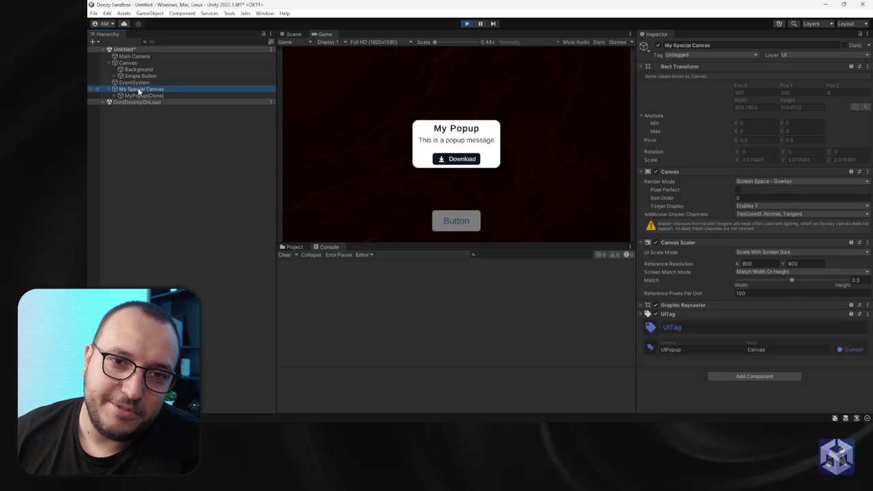
left_click(466, 159)
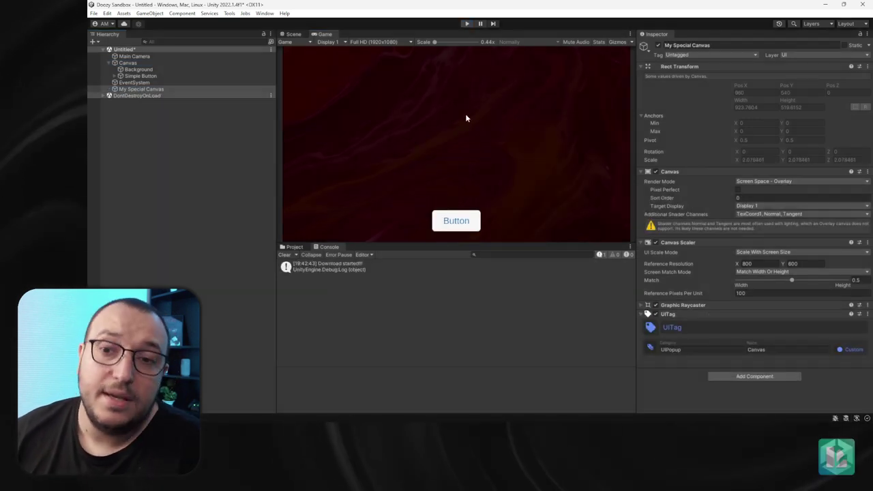
key("ctrl+p")
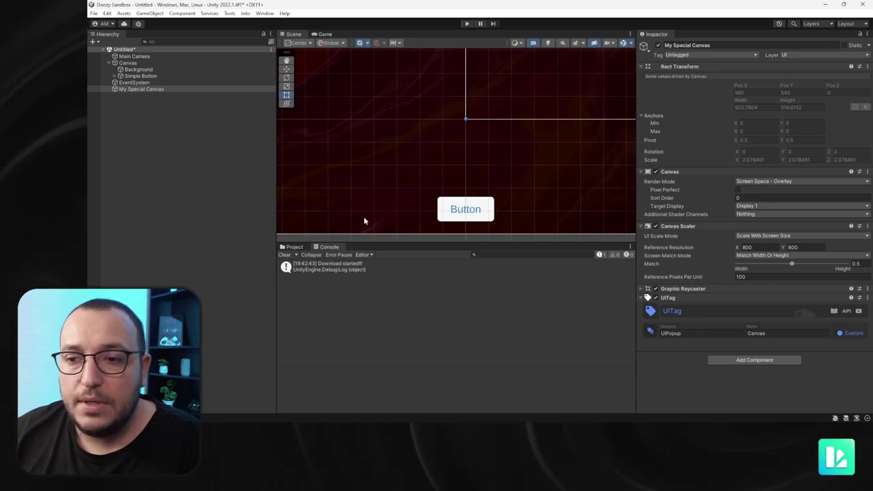
- Delete My Special Canvas, select the original Canvas, and run the scene to show the popup
left_click(138, 64)
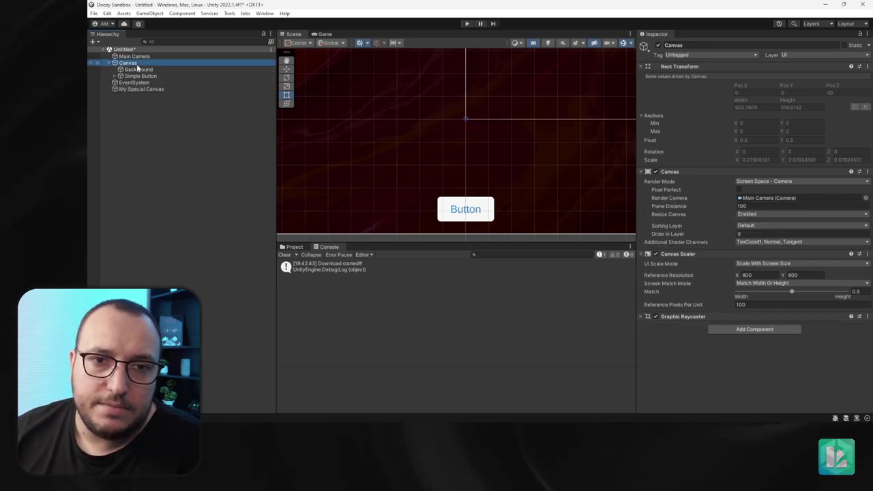
left_click(130, 90)
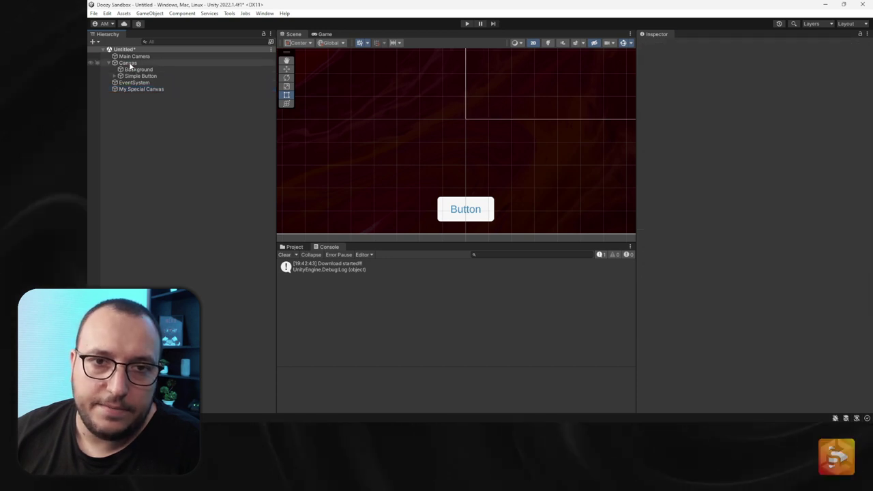
left_click(141, 89)
key("Delete")
left_click(181, 64)
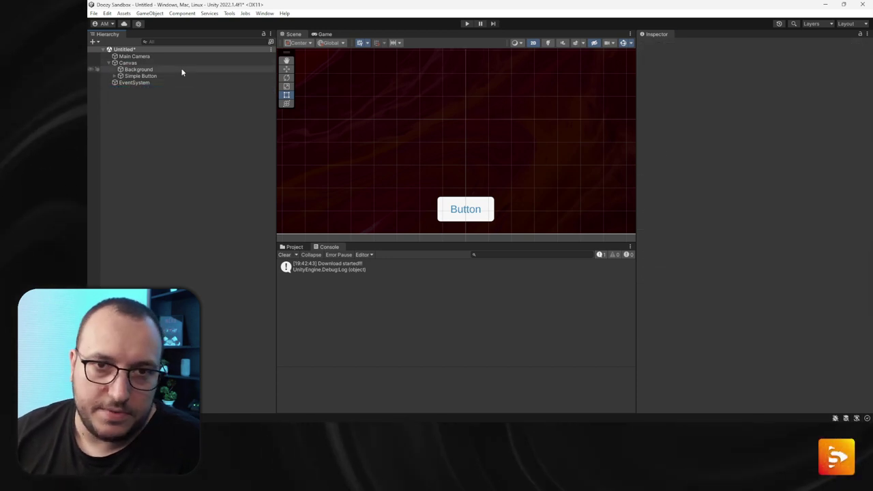
left_click(465, 26)
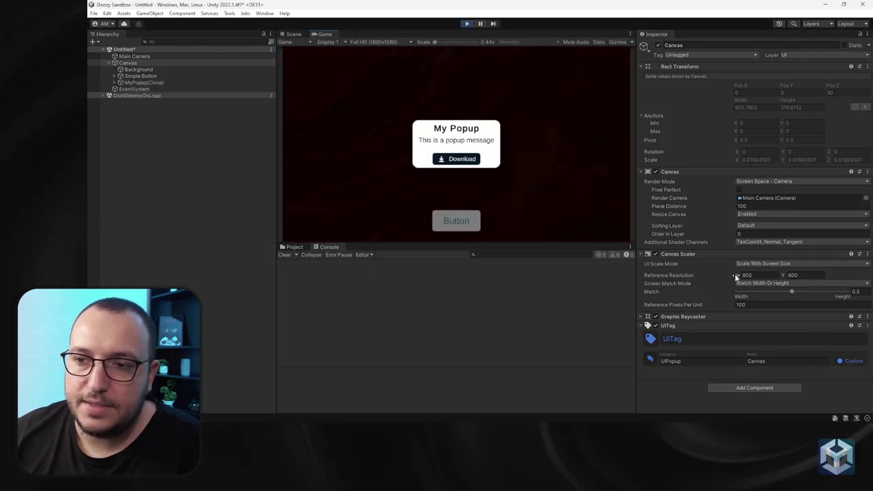
- Try a Canvas reference width of 1328.7, revert to 800, close the popup via Download, and stop play mode
left_click_drag(737, 275, 760, 275)
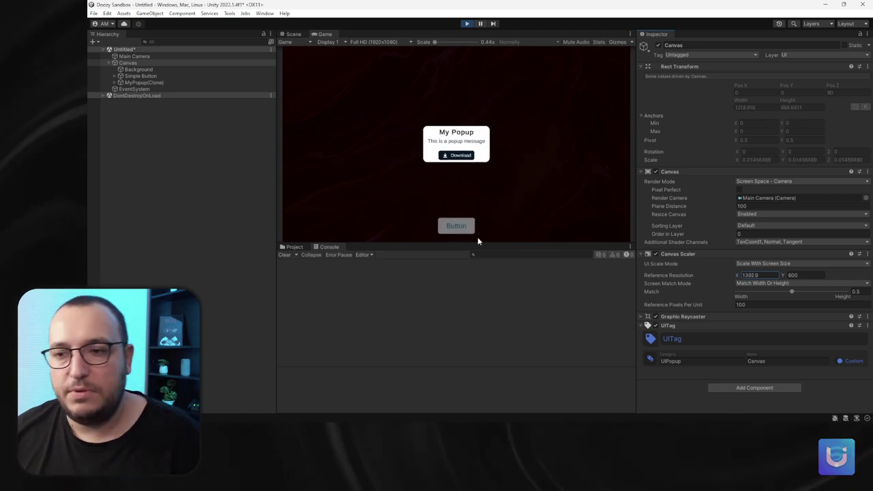
key("ctrl+z")
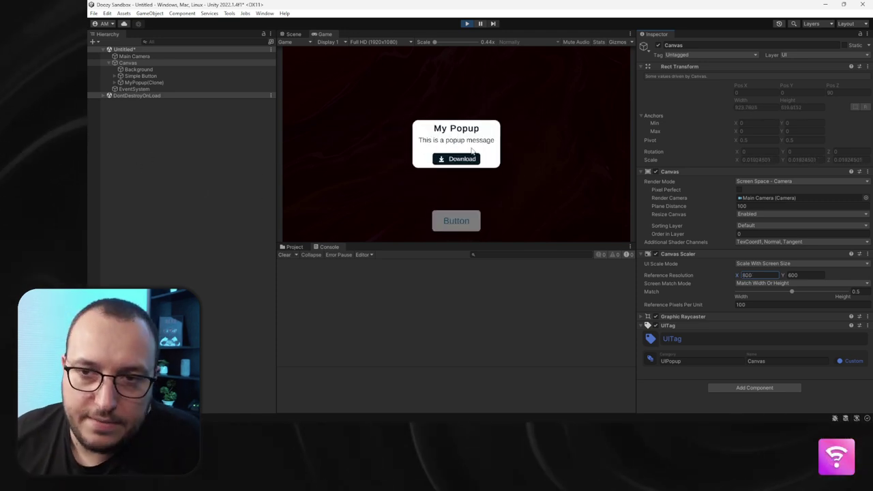
left_click(466, 157)
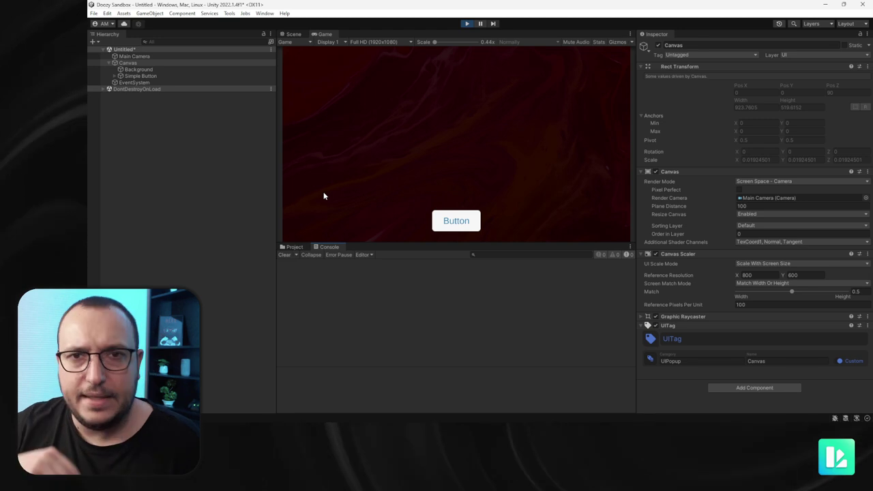
left_click(466, 23)
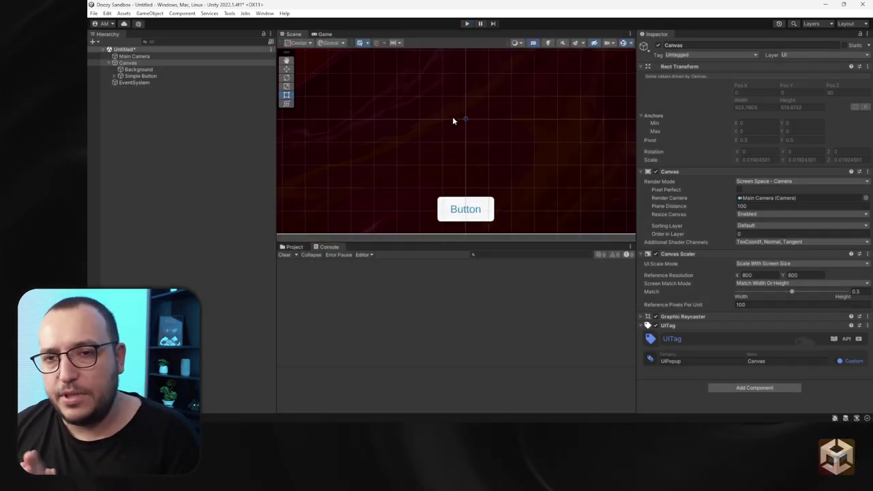
- Drag the MyPopup prefab from the _Demo folder onto Canvas and select its Overlay child
left_click(294, 247)
left_click(128, 63)
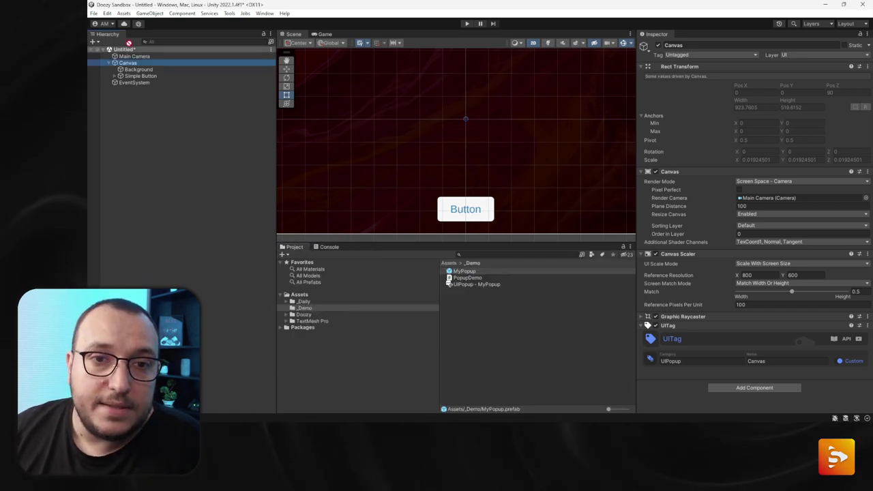
left_click_drag(134, 66, 133, 65)
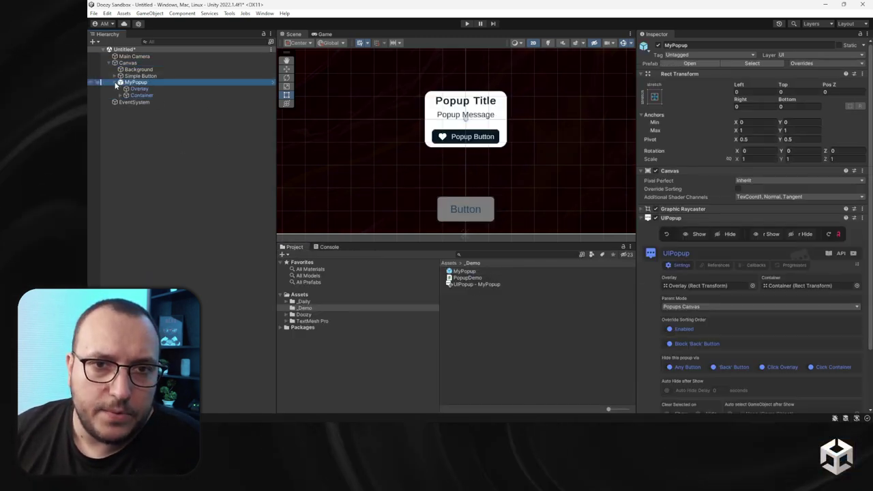
scroll(502, 165, "down", 5)
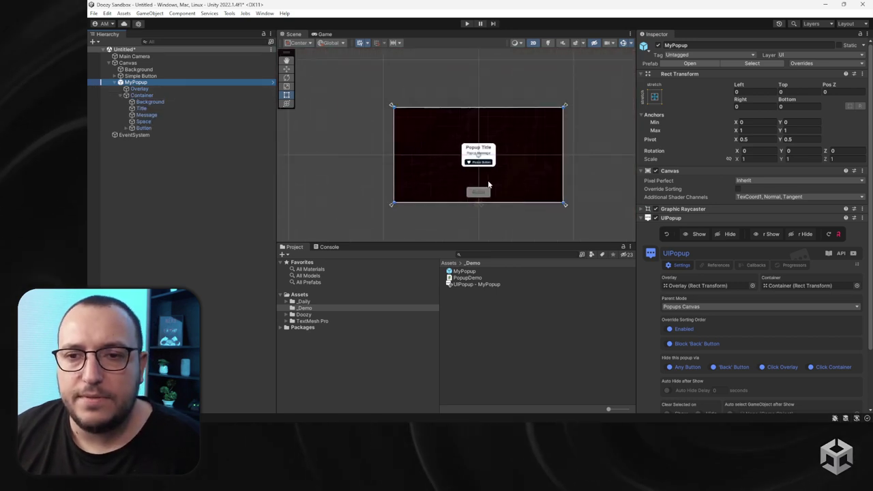
scroll(502, 165, "up", 5)
scroll(501, 165, "down", 3)
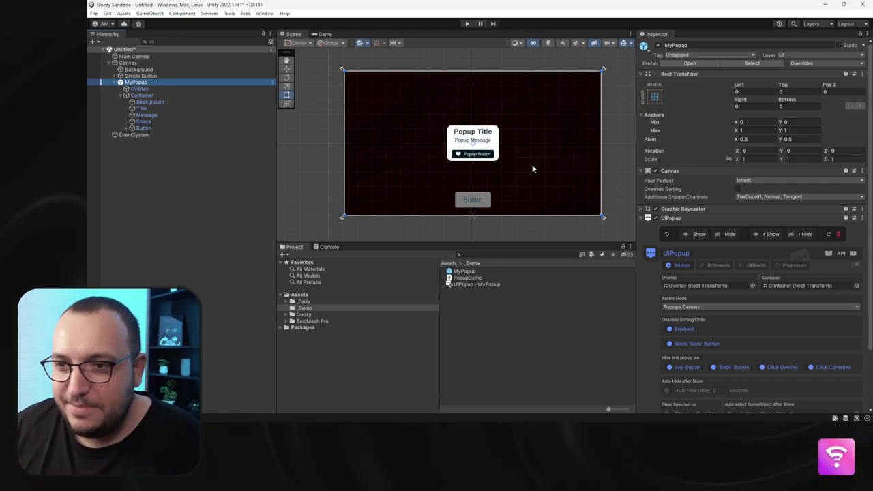
left_click(150, 89)
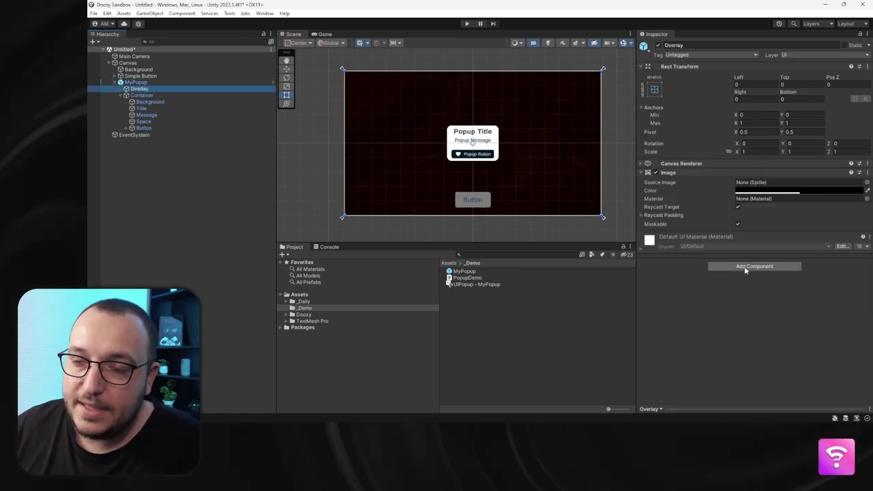
- Enable Override Sorting Order on MyPopup and add a UIContainer UIAnimator to Overlay via the 'uicon' search
left_click(147, 82)
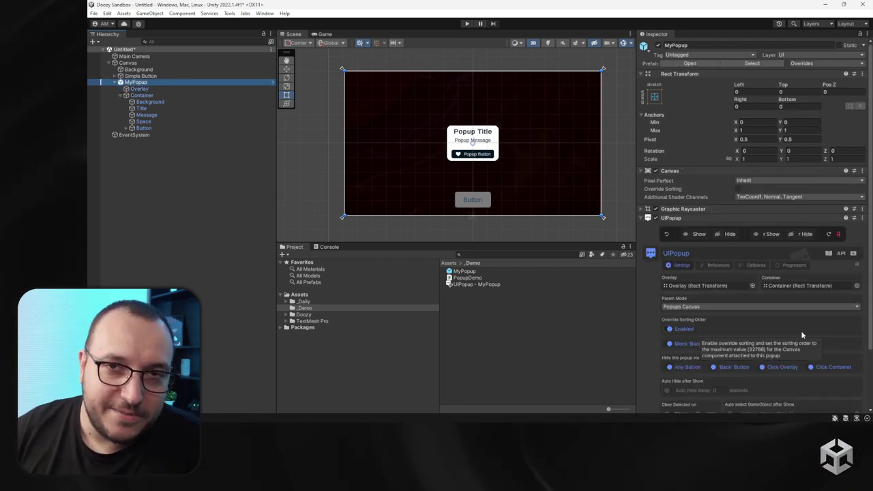
left_click(800, 330)
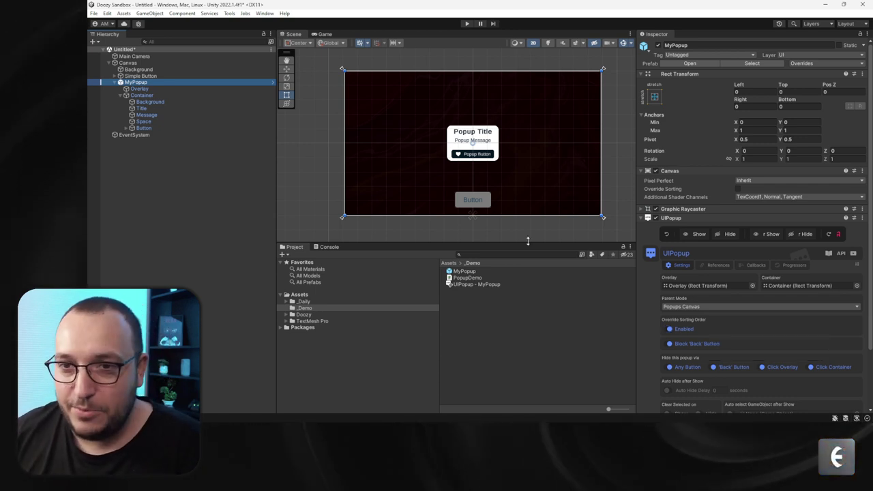
left_click(155, 89)
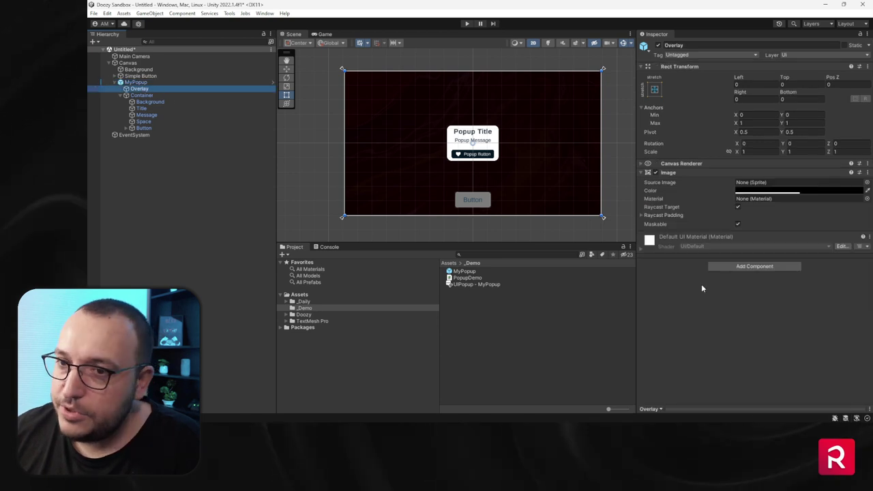
left_click(748, 266)
type("uicon")
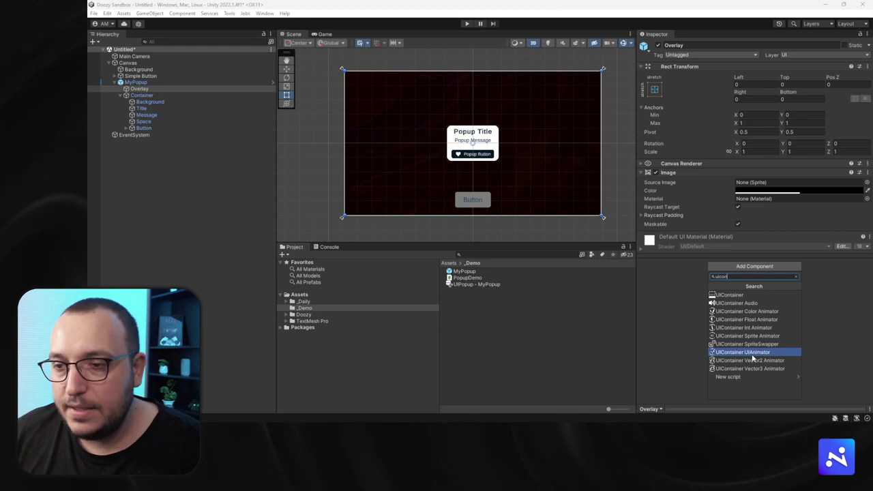
left_click(751, 353)
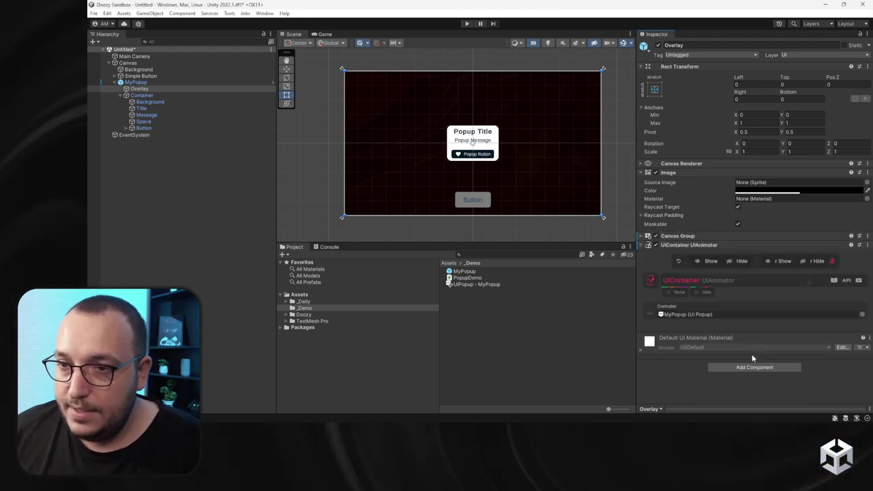
- Reset the Overlay's UIAnimator and make its show animation fade in from custom value 0
right_click(693, 245)
left_click(702, 252)
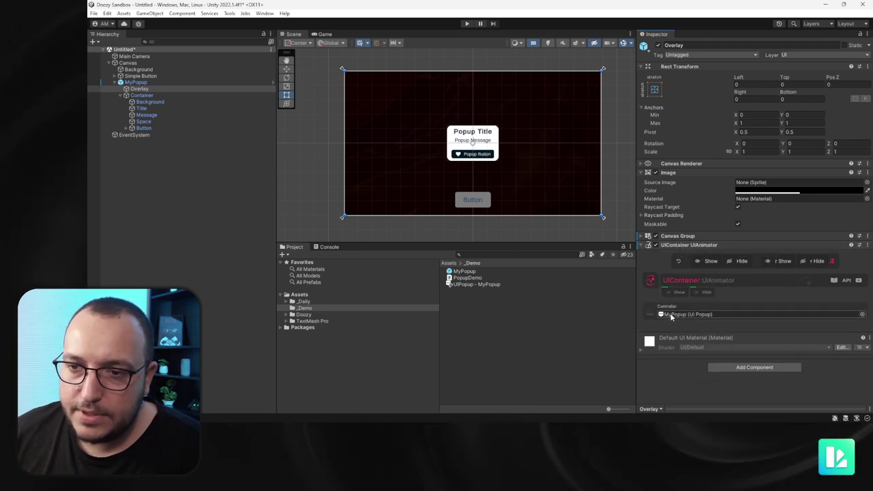
left_click(679, 292)
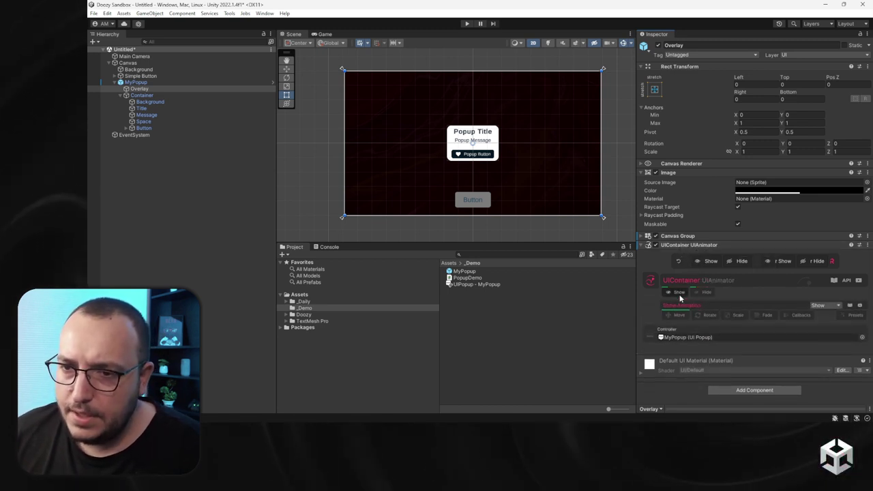
left_click(729, 261)
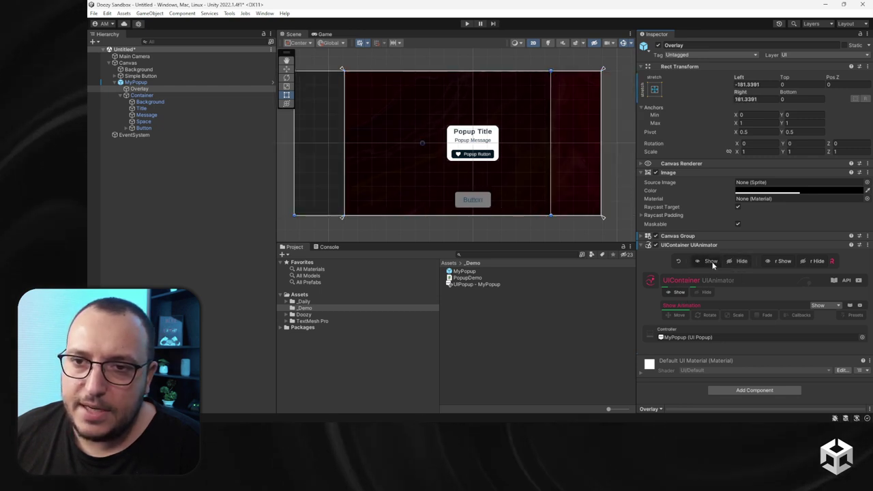
left_click(712, 261)
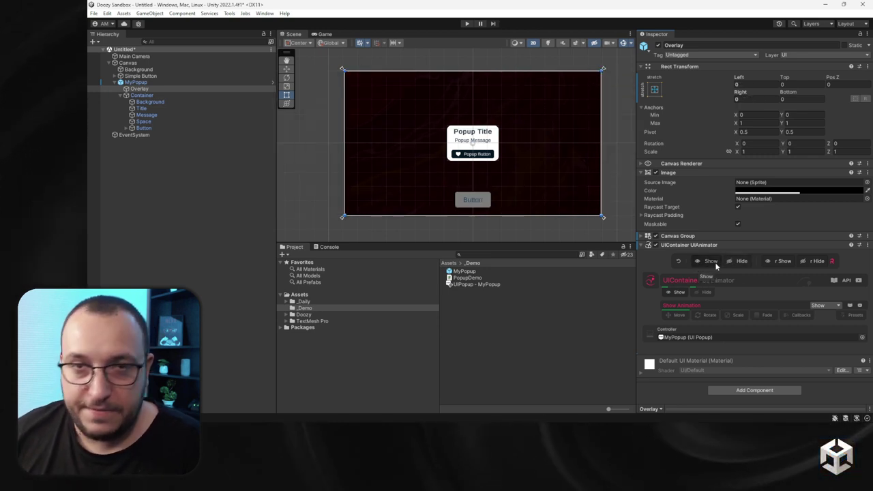
left_click(679, 315)
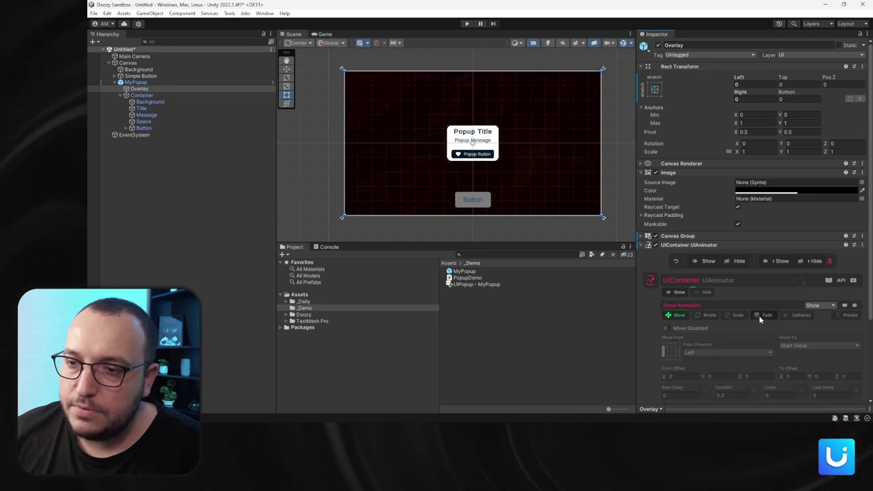
left_click(764, 315)
left_click(687, 346)
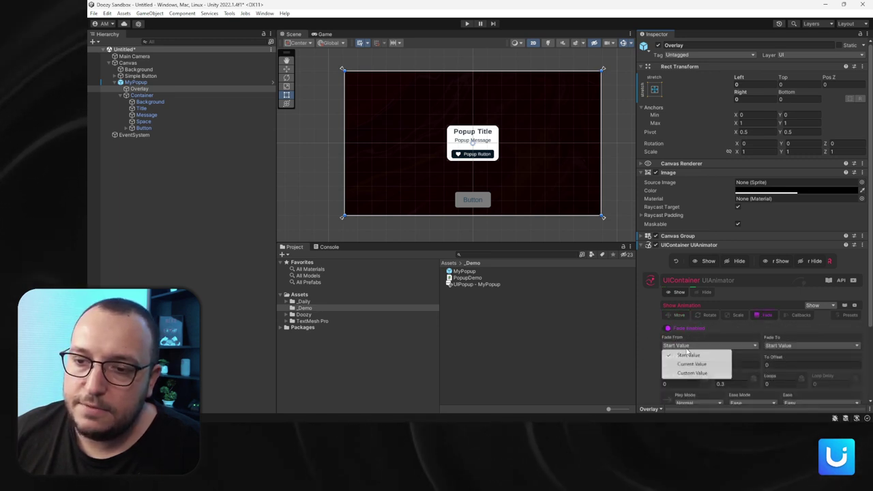
left_click(690, 372)
type("0")
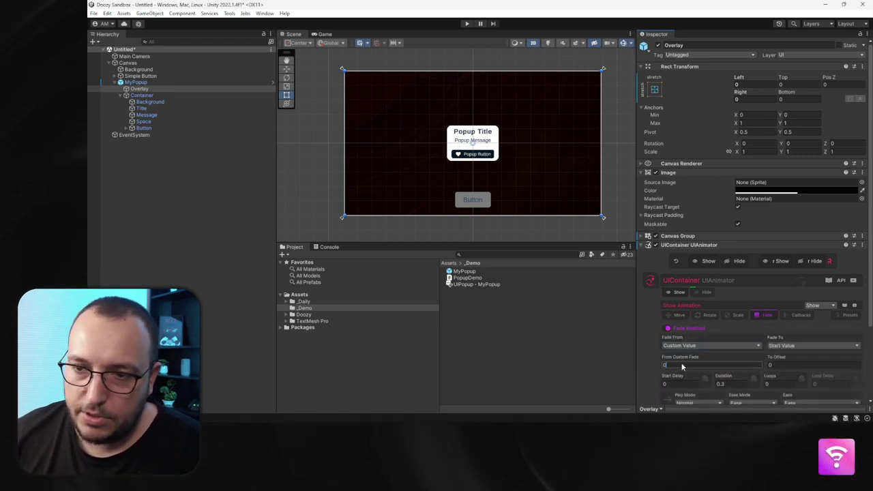
scroll(682, 364, "down", 3)
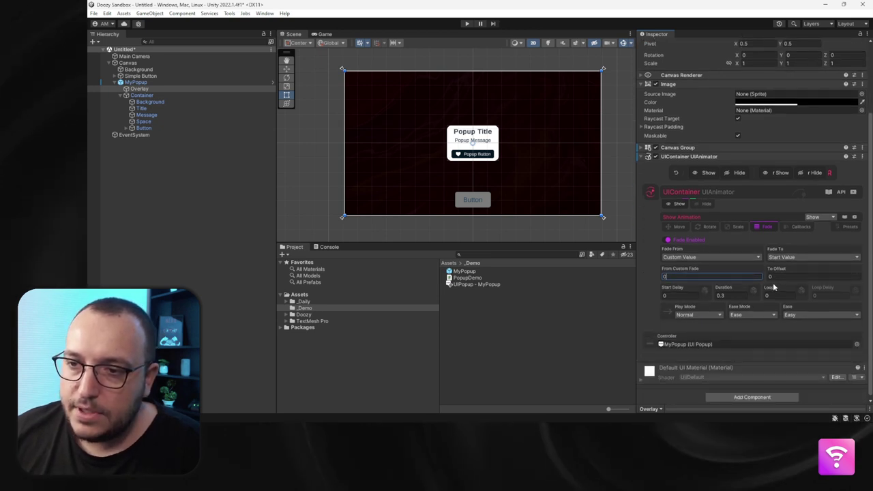
- In the Overlay's hide animation, disable Move and fade out to custom value 0
left_click(705, 204)
scroll(702, 211, "up", 3)
left_click(679, 315)
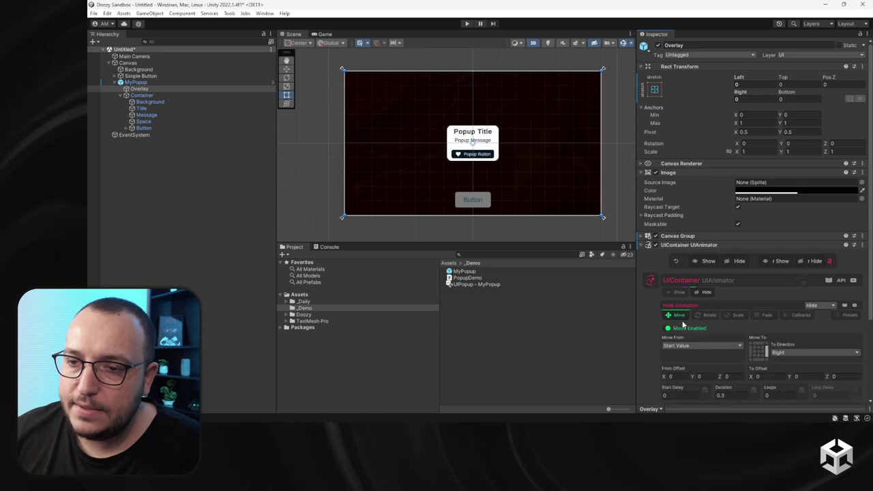
left_click(681, 329)
left_click(765, 315)
scroll(747, 306, "down", 2)
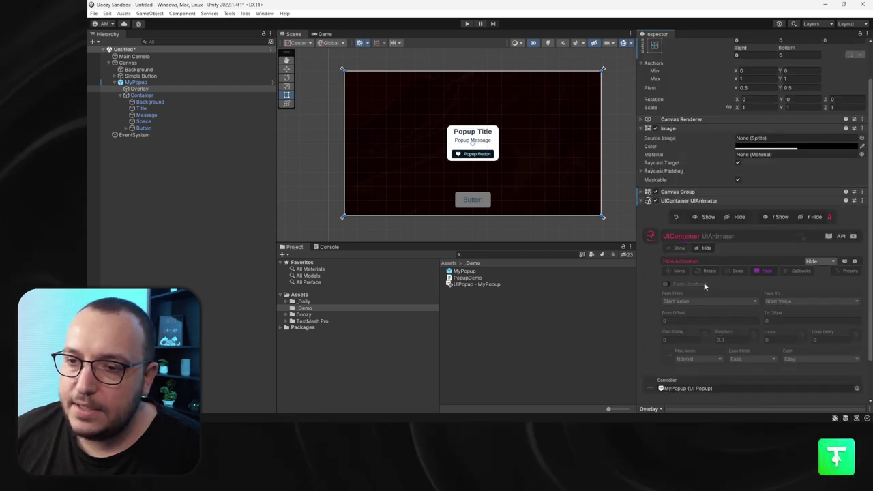
left_click(799, 300)
left_click(795, 329)
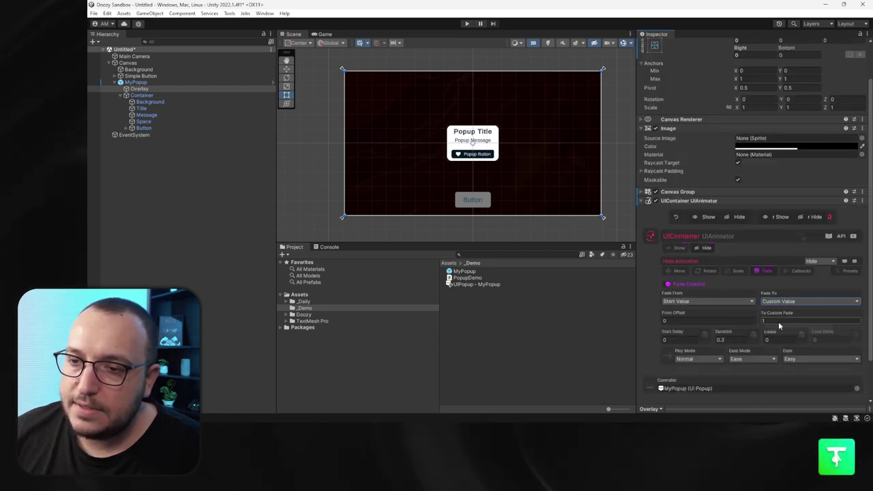
left_click(778, 320)
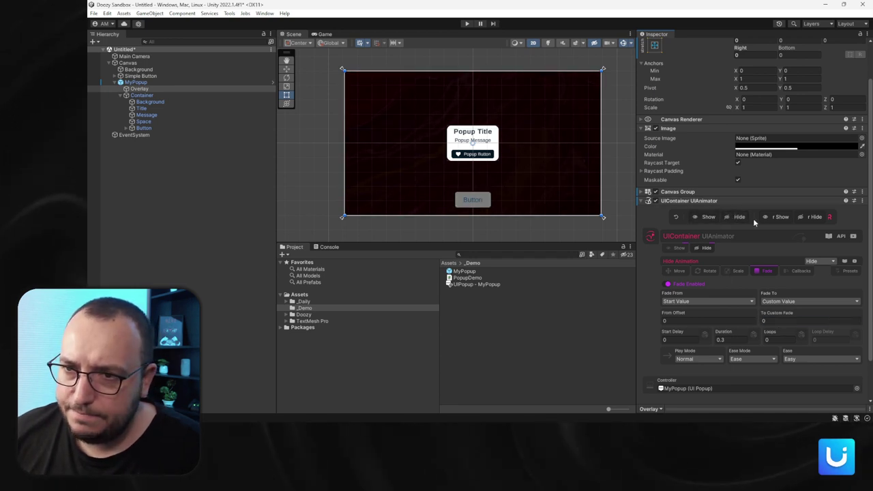
- Set the Overlay Image colour alpha to 204, preview show and hide, then collapse Canvas Group and Image
left_click(764, 147)
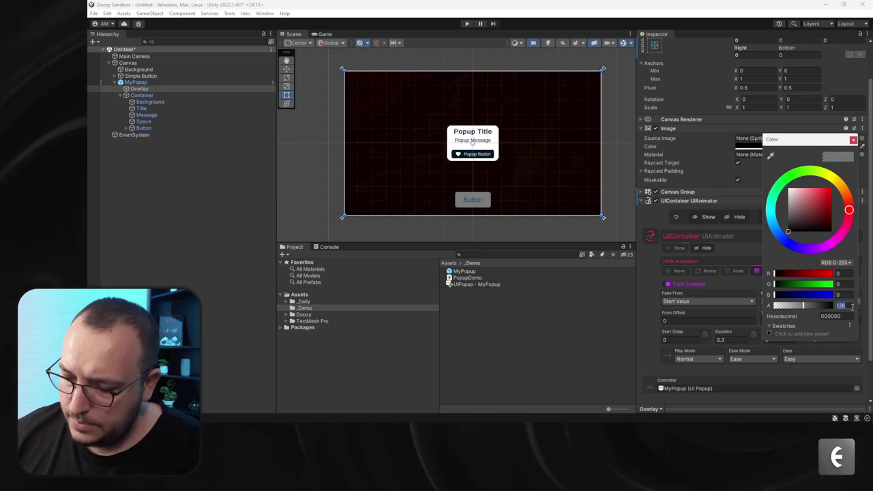
type("204")
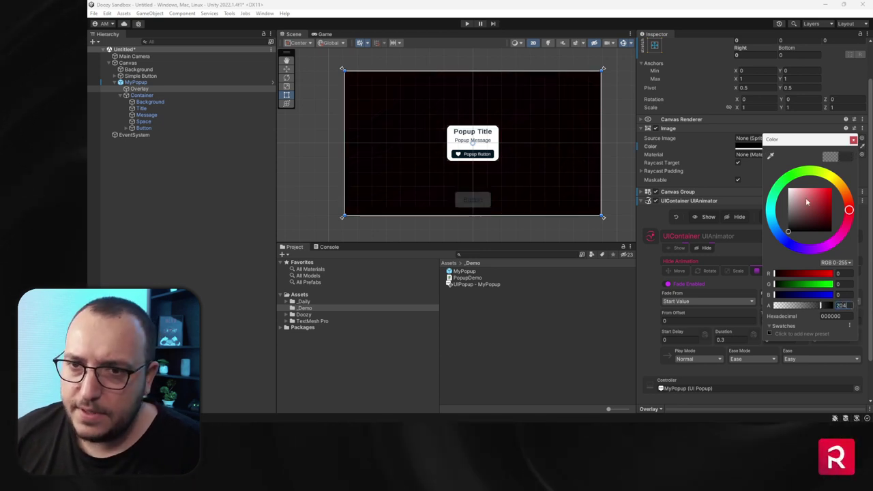
left_click(854, 141)
left_click(709, 216)
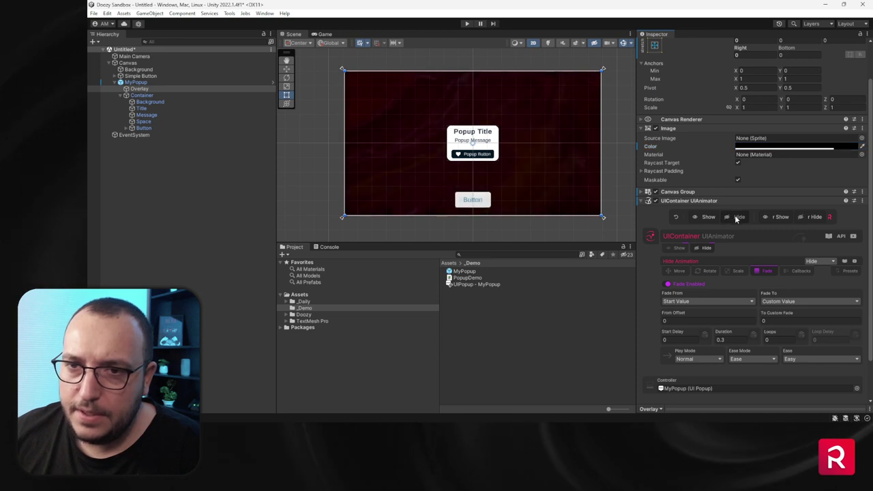
left_click(675, 192)
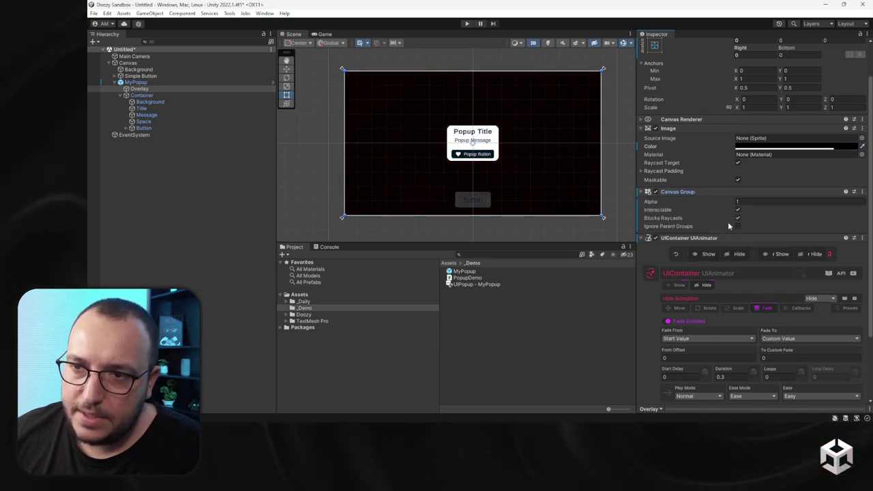
left_click(739, 255)
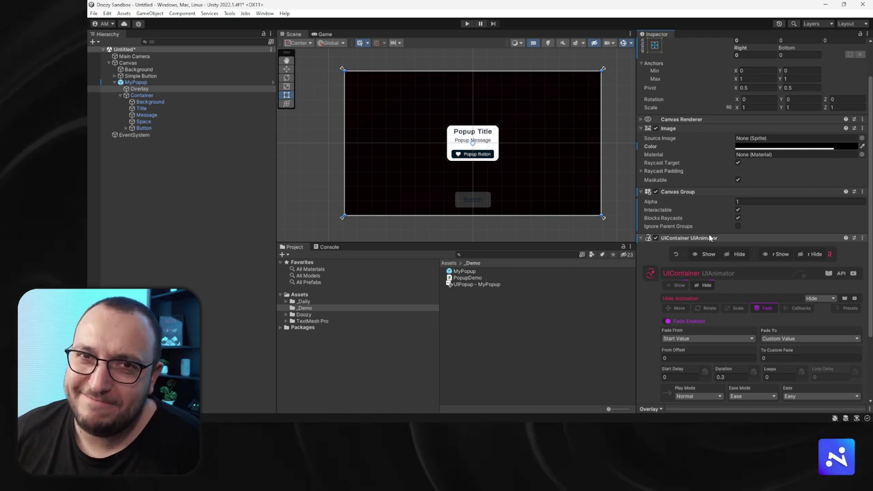
left_click(677, 191)
left_click(682, 129)
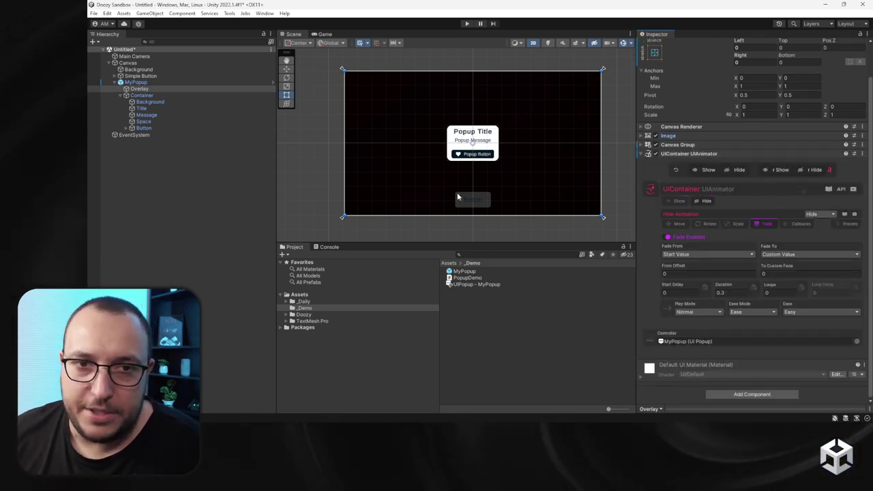
- Apply all MyPopup overrides to the prefab and delete the instance from Canvas
left_click(135, 82)
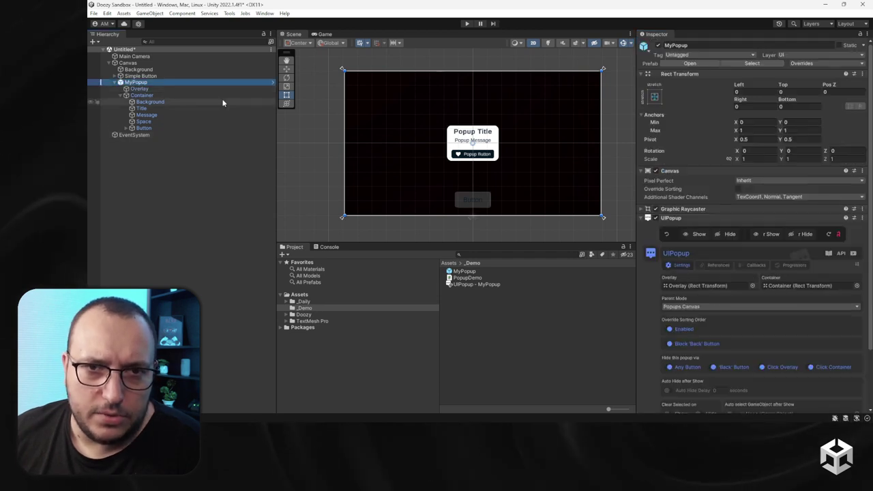
left_click(801, 64)
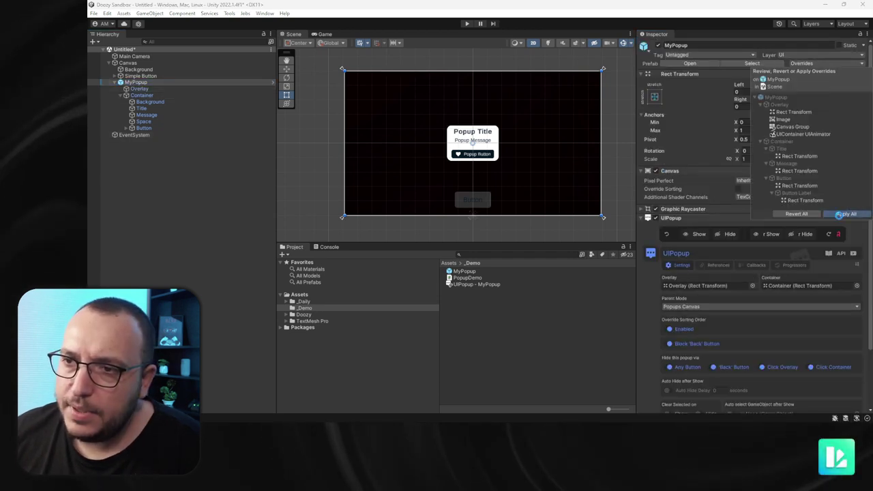
left_click(846, 213)
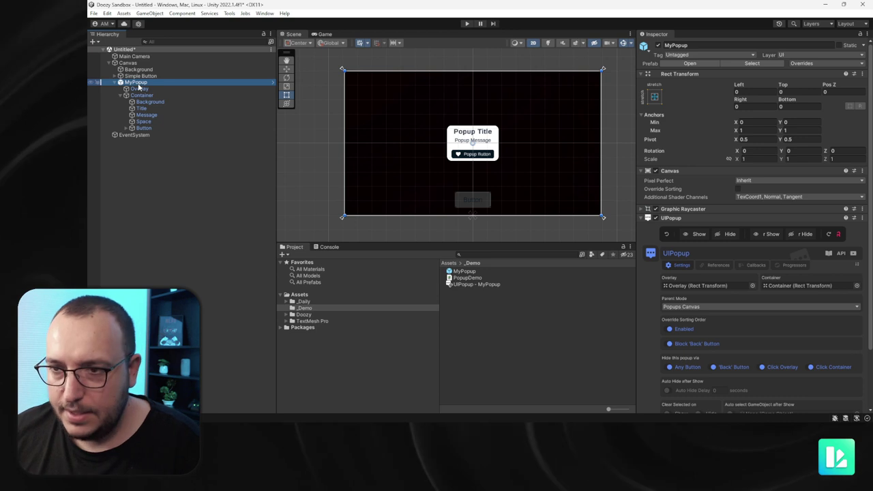
key("Delete")
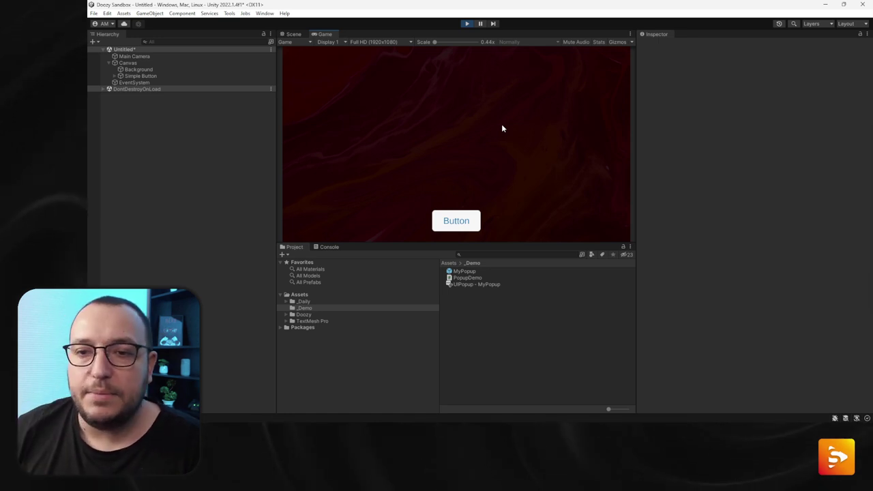
- Open the popup twice from the game's Button, closing it with Download each time, then stop play mode
left_click(466, 230)
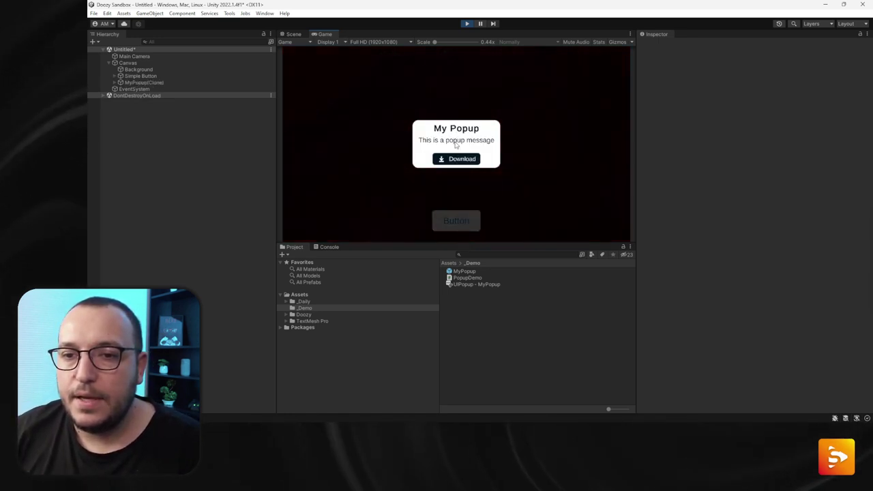
left_click(457, 191)
left_click(456, 220)
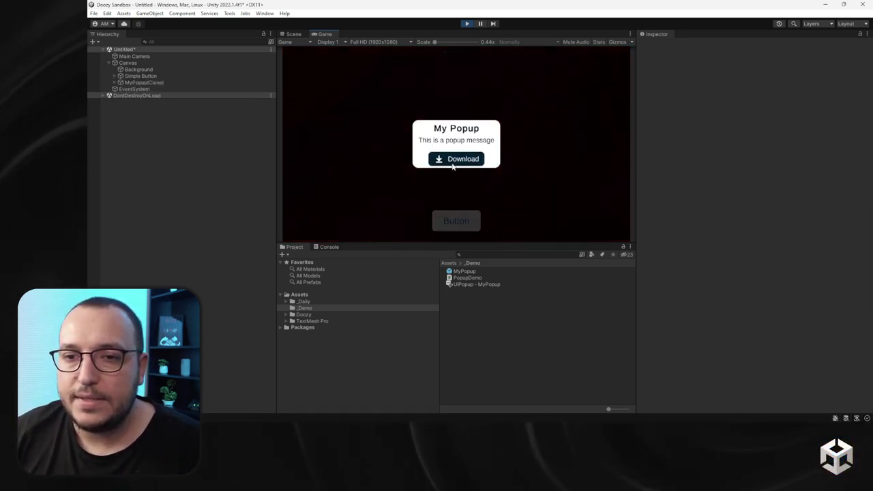
left_click(461, 191)
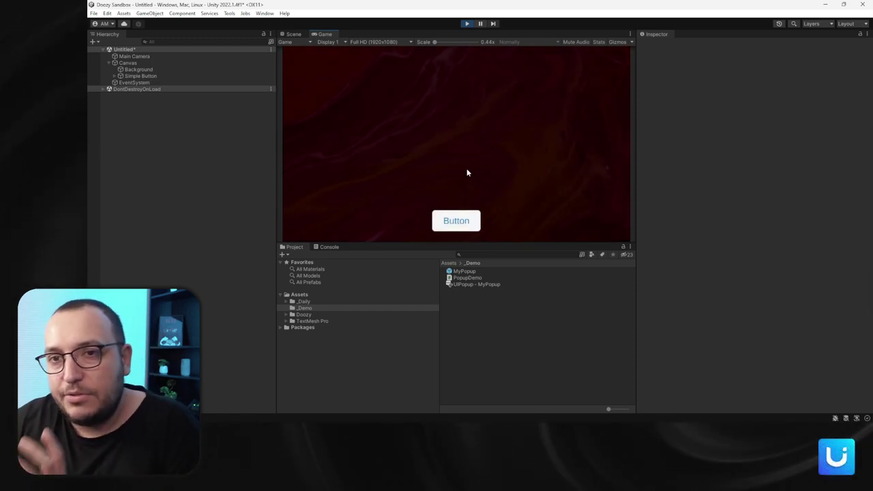
left_click(466, 25)
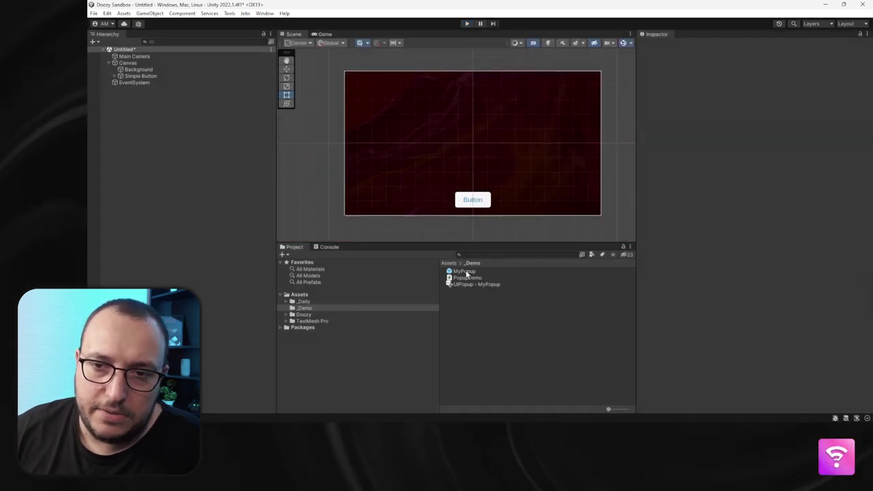
- Place MyPopup under Canvas again and give its Container a reset UIContainer UIAnimator
left_click_drag(466, 274, 129, 64)
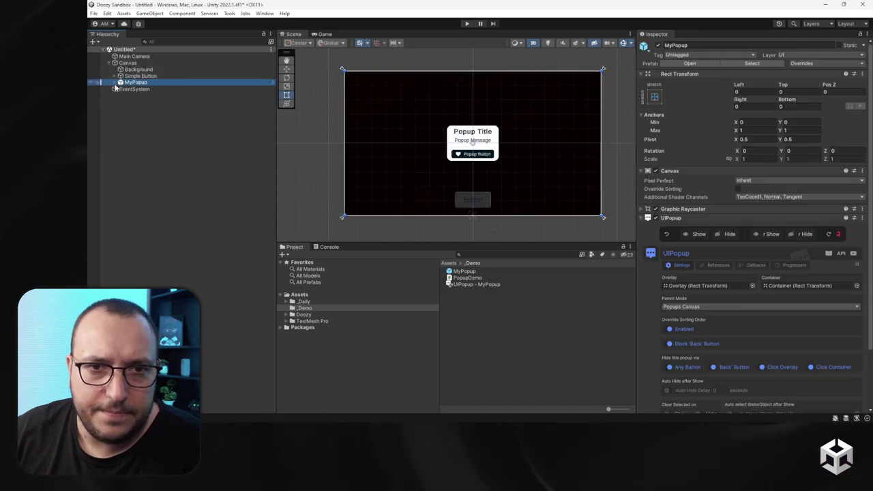
left_click(116, 82)
left_click(141, 95)
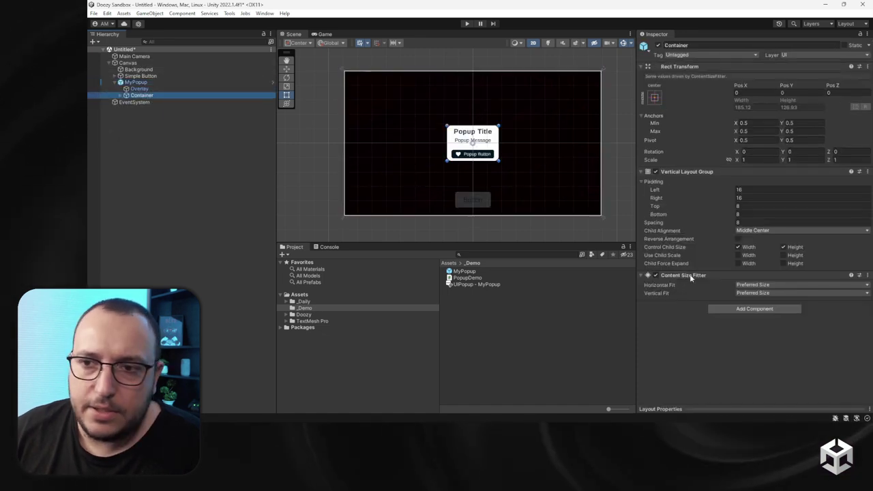
left_click(748, 308)
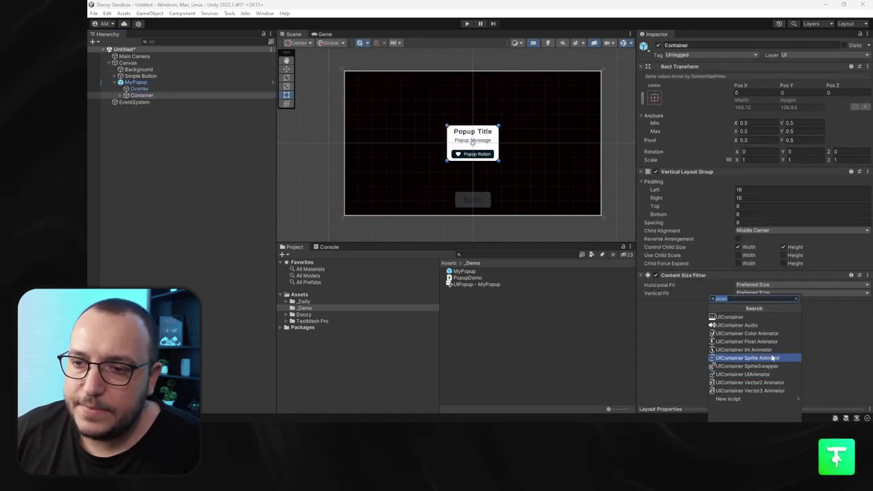
left_click(735, 375)
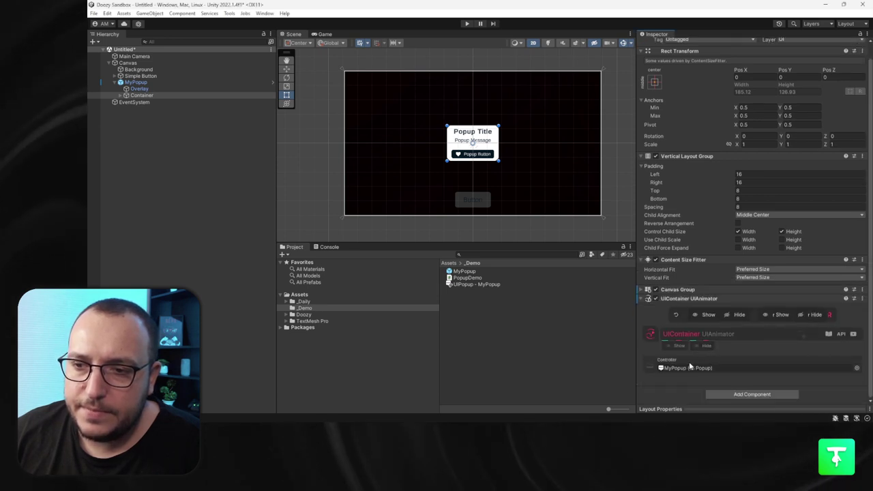
left_click(738, 314)
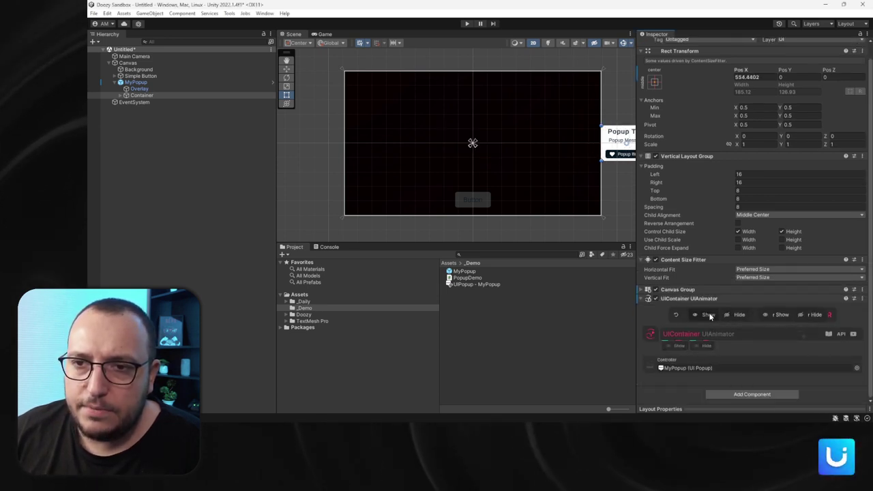
left_click(706, 316)
right_click(675, 299)
left_click(693, 306)
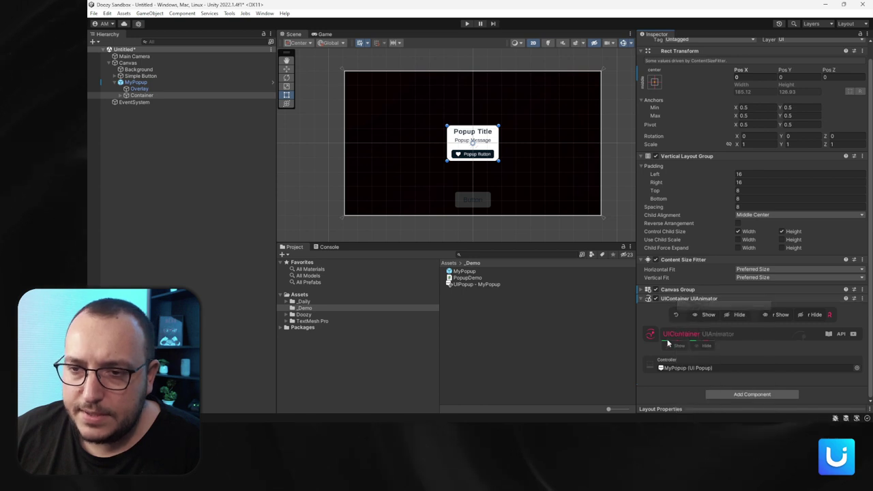
- Enable the Container's show Move animation with Out Expo ease and preview it
scroll(715, 333, "down", 1)
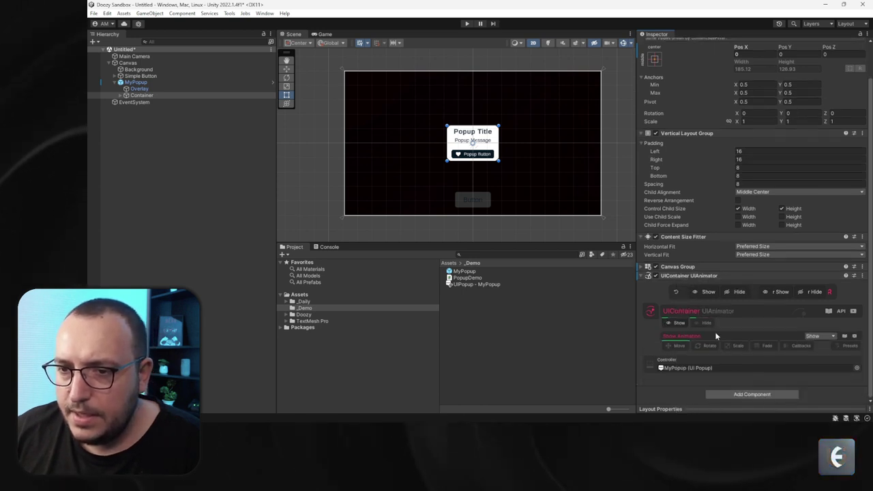
left_click(682, 346)
scroll(680, 341, "down", 3)
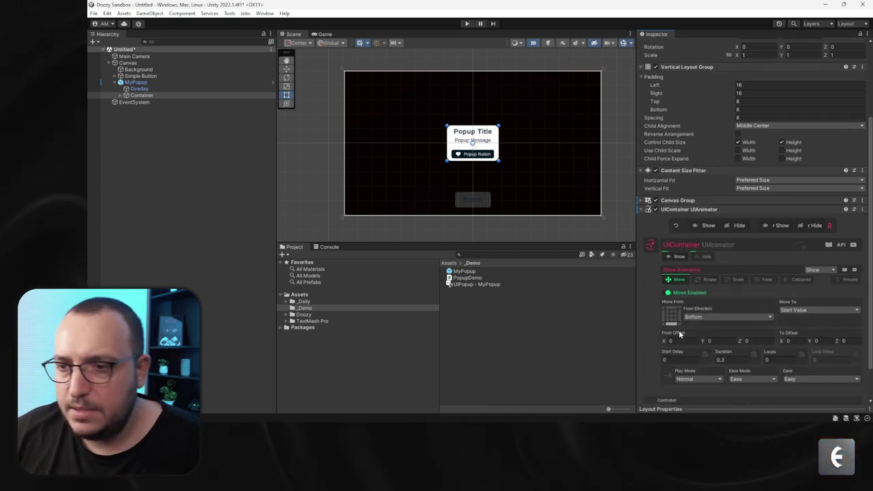
left_click(804, 379)
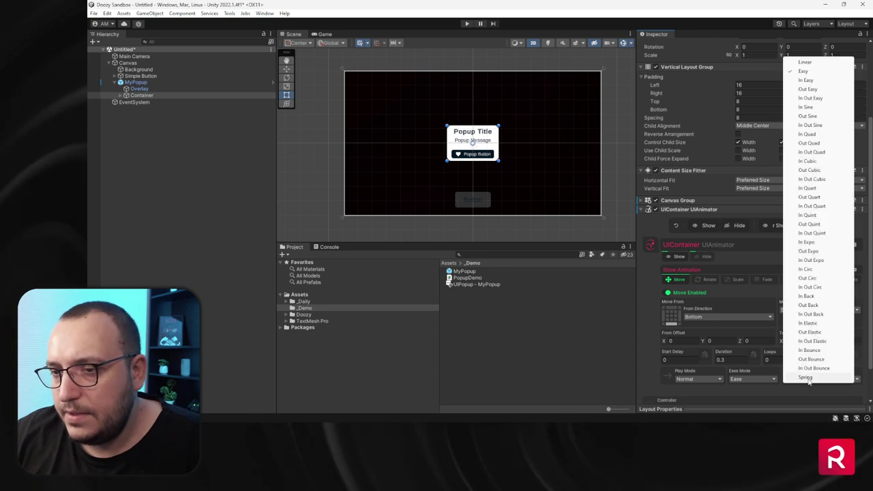
left_click(808, 250)
left_click(713, 227)
left_click(709, 226)
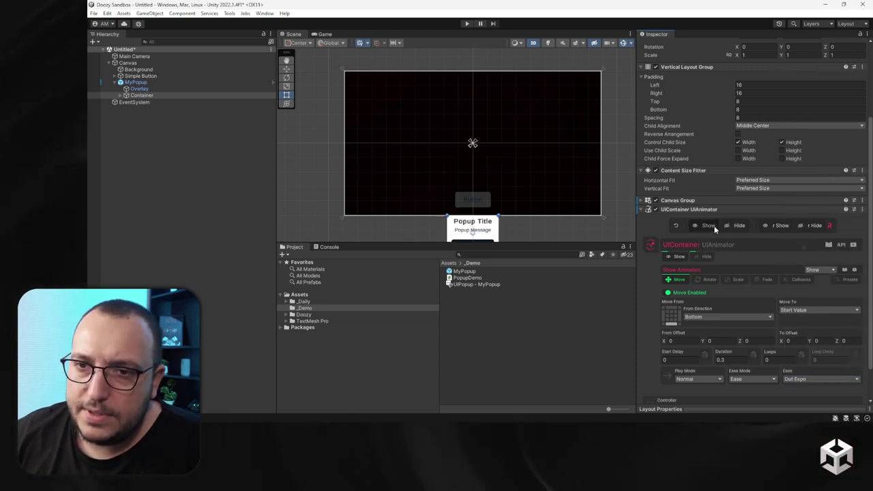
- Enable the show Scale animation starting from a custom scale of 0, 0
left_click(728, 281)
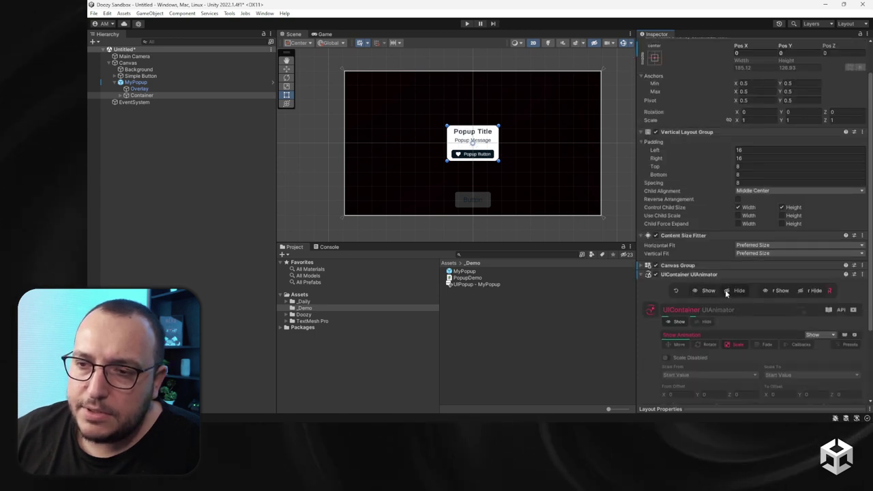
left_click(680, 358)
scroll(750, 379, "down", 3)
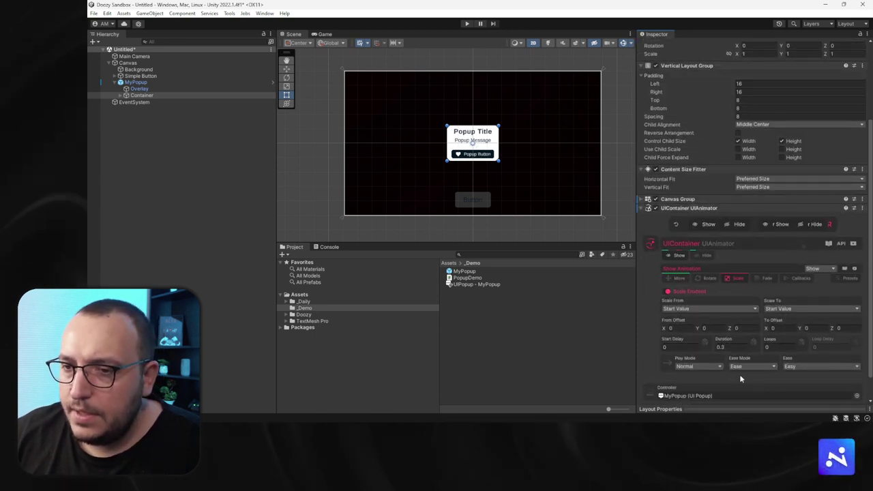
left_click(682, 311)
left_click(682, 332)
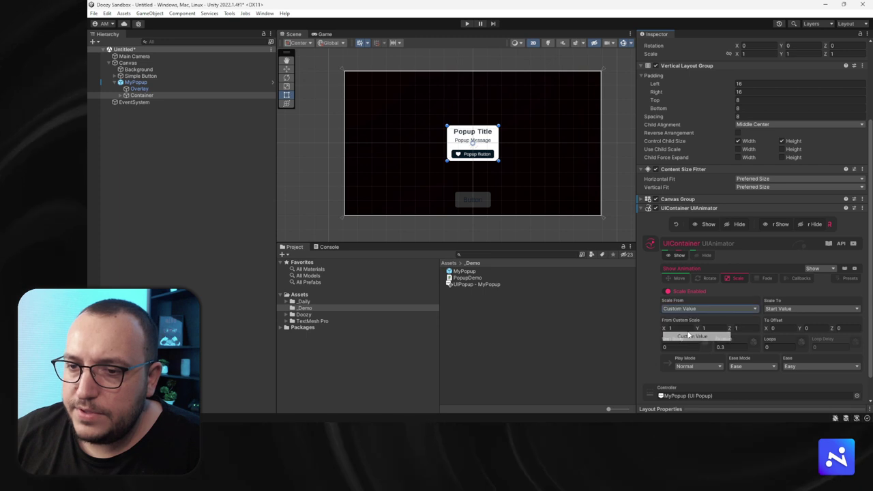
left_click(681, 328)
type("0")
left_click(708, 329)
type("0")
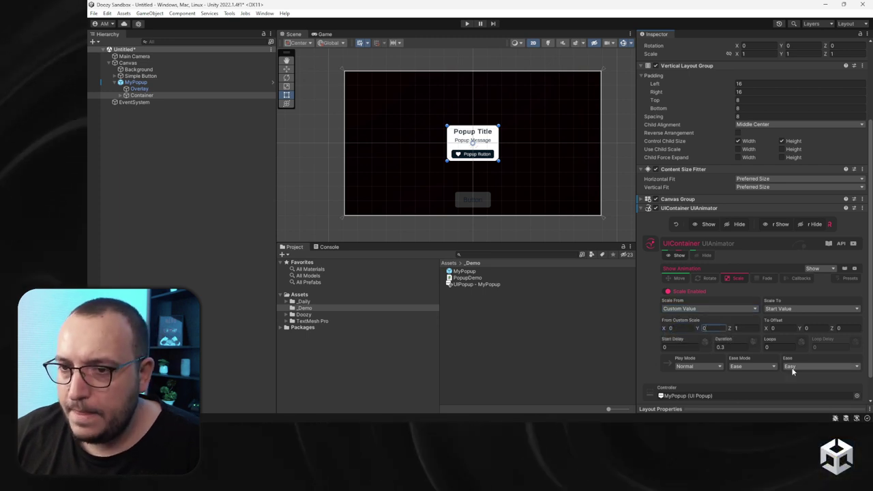
- Set the show scale ease to Out Back and preview the scale-in several times
left_click(822, 366)
left_click(807, 293)
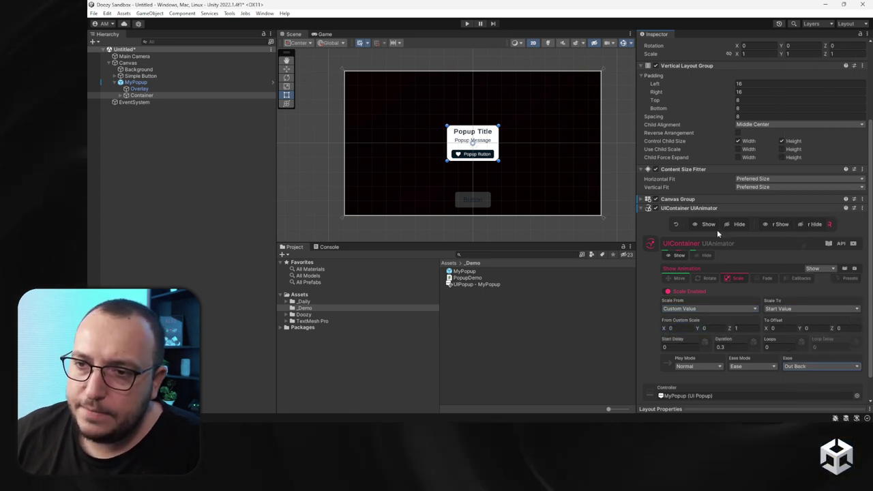
left_click(709, 224)
left_click(711, 226)
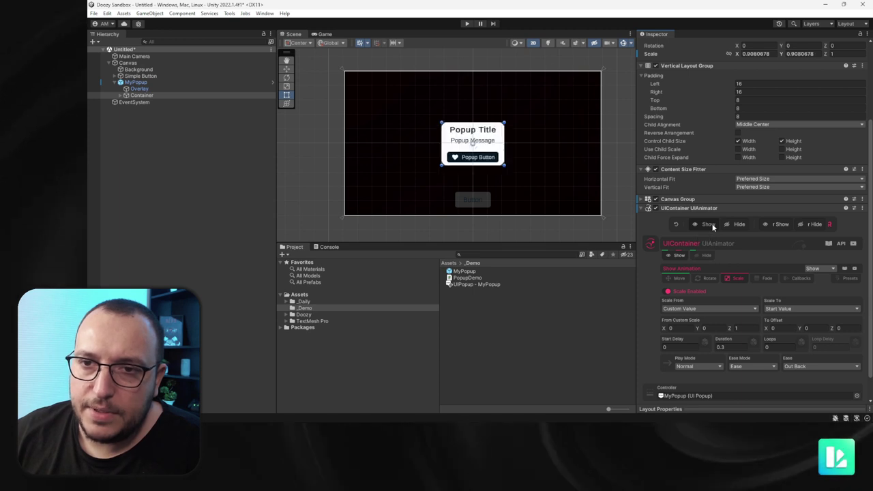
left_click(709, 224)
left_click(709, 225)
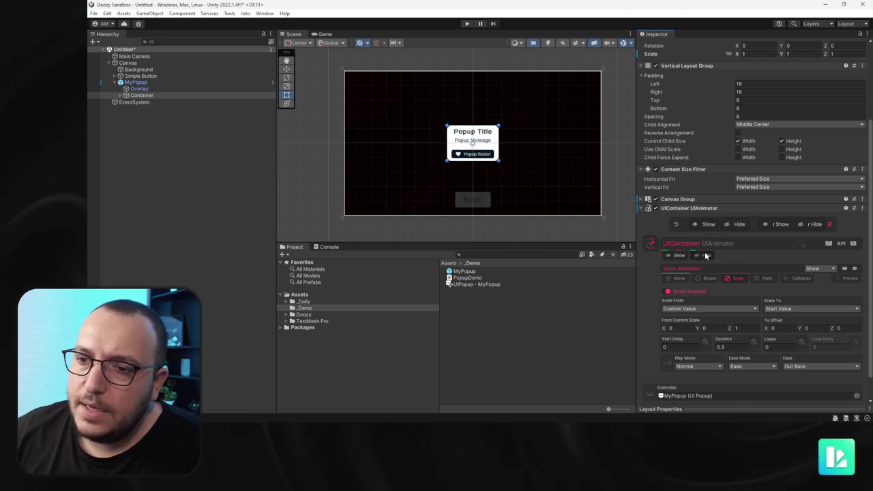
scroll(707, 273, "up", 3)
left_click(703, 324)
scroll(716, 338, "down", 3)
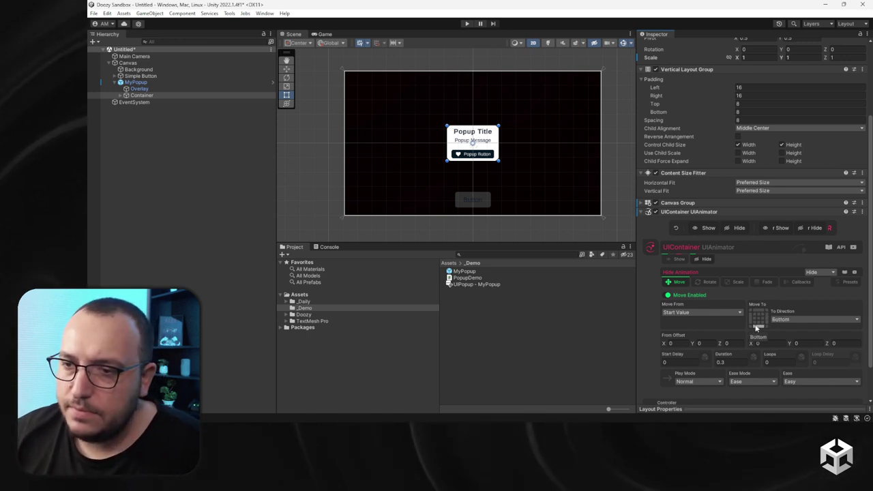
- Set the Container's hide move ease to In Expo and preview the hide
left_click(726, 228)
left_click(800, 381)
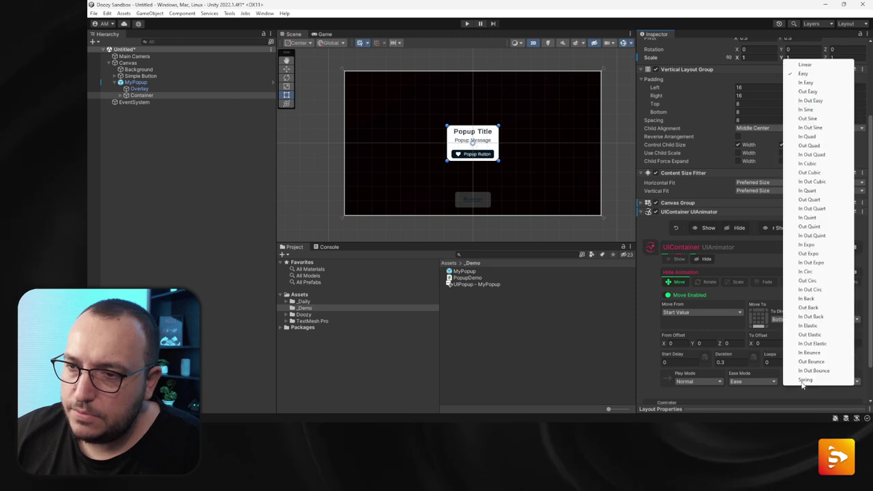
left_click(804, 249)
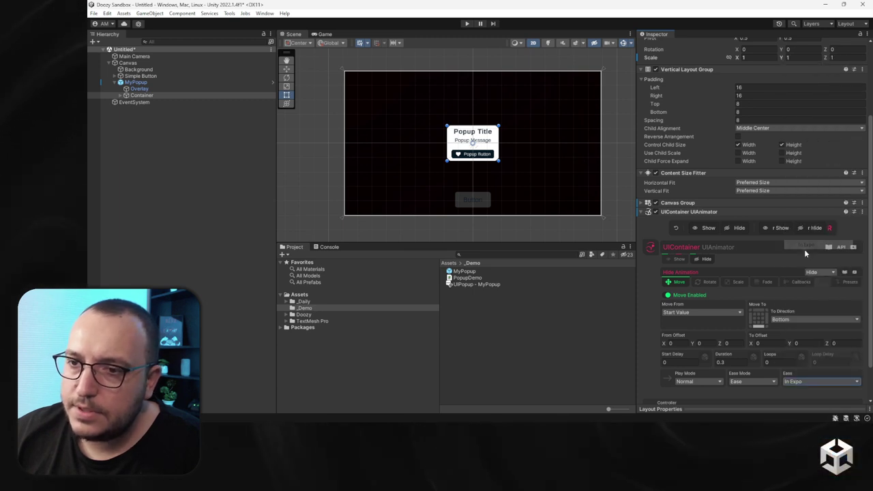
left_click(735, 228)
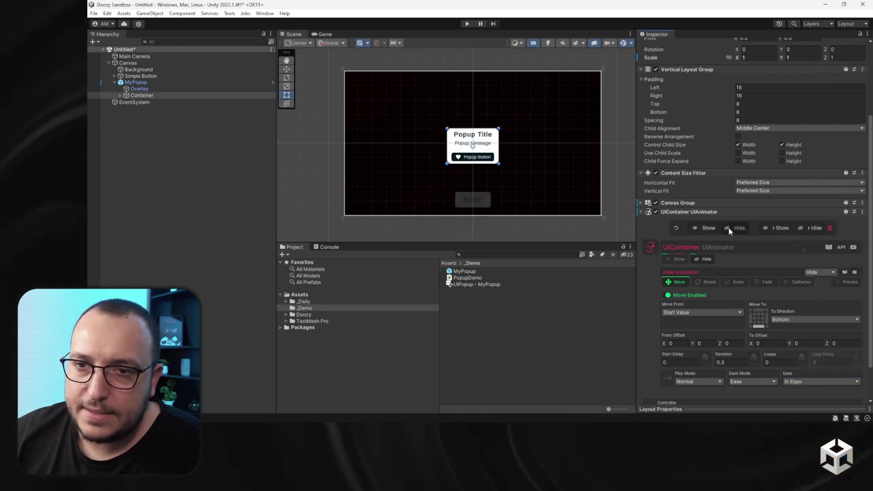
- Make the hide scale end at custom value 0, 0 with In Back ease, previewing hide and show
left_click(735, 282)
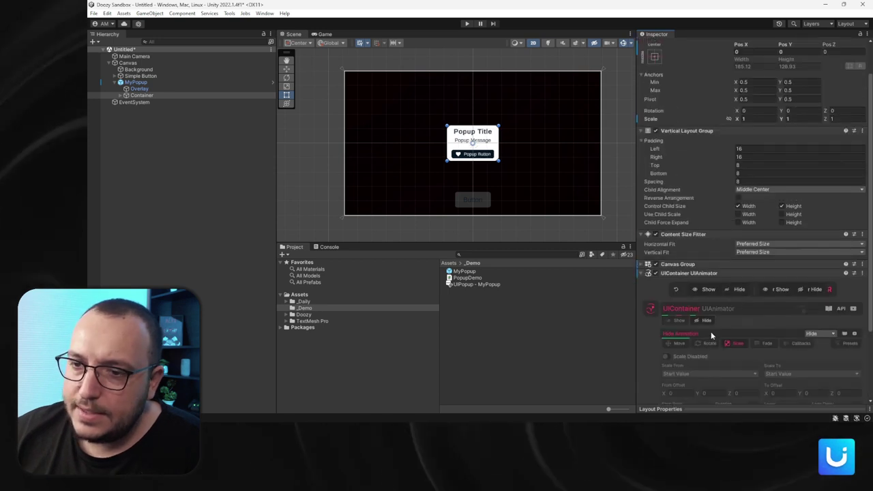
left_click(780, 331)
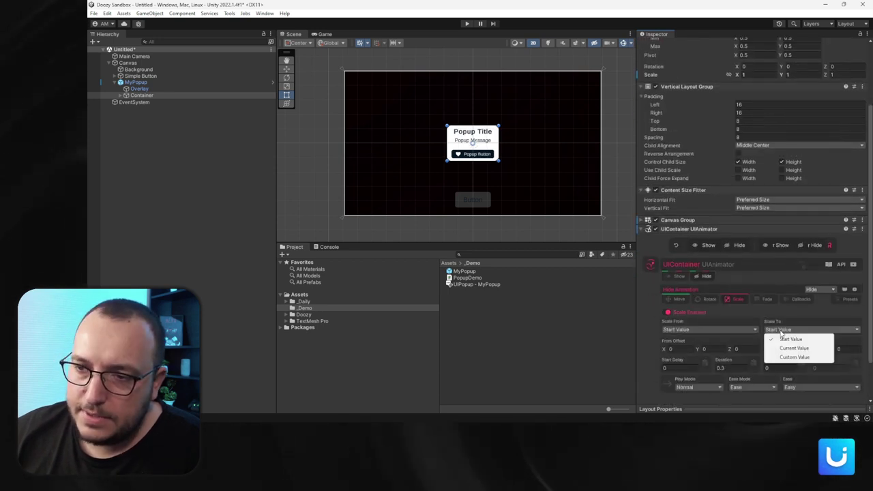
left_click(791, 358)
type("0")
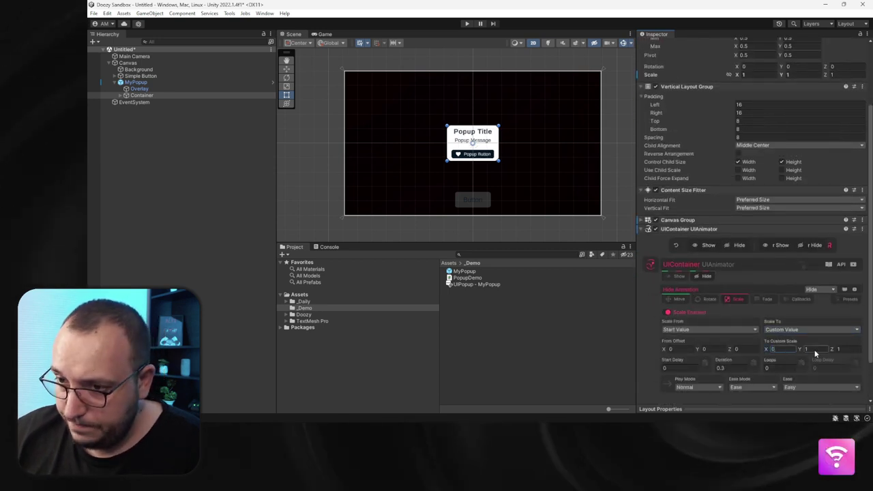
type("0")
left_click(815, 386)
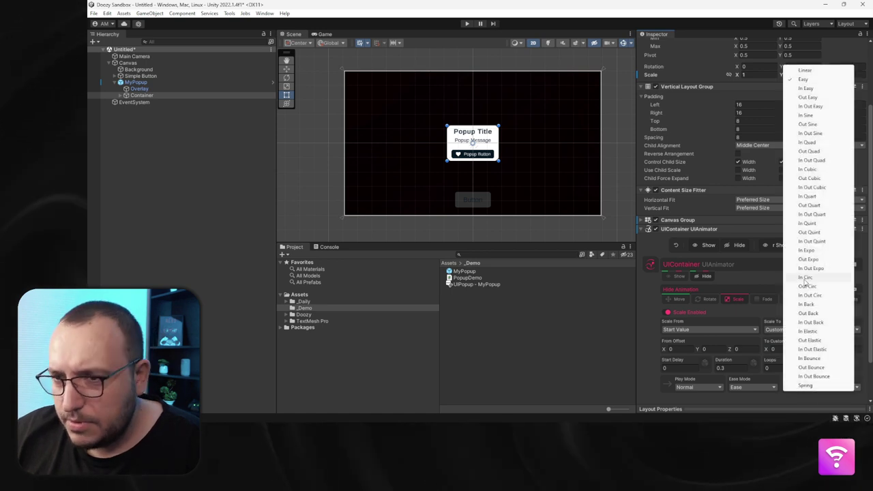
left_click(808, 304)
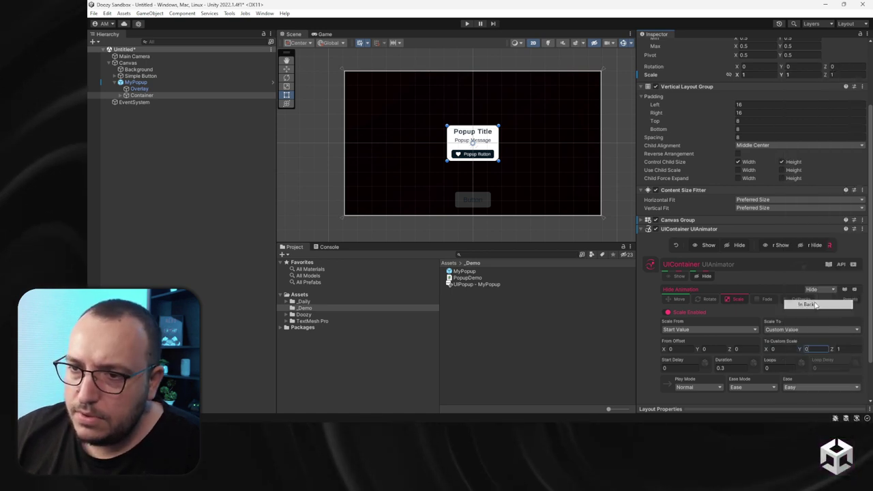
left_click(733, 244)
scroll(508, 151, "up", 3)
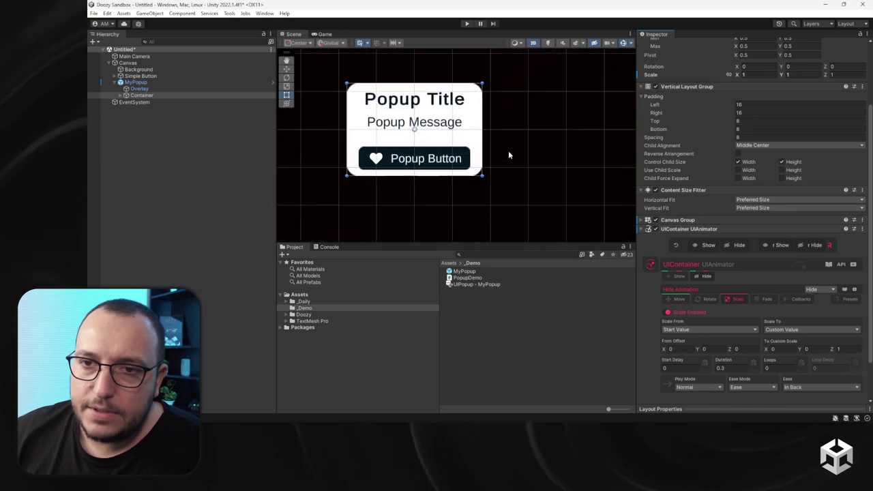
scroll(518, 152, "down", 3)
scroll(518, 153, "up", 2)
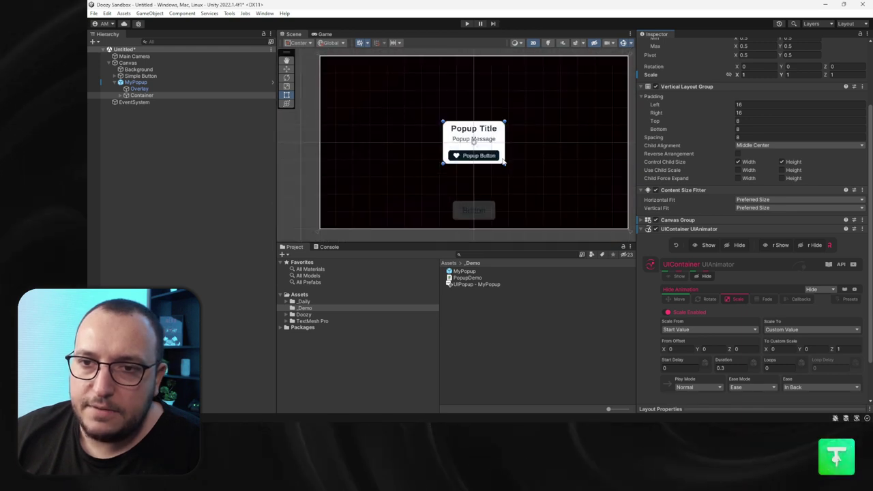
left_click(736, 245)
left_click(709, 246)
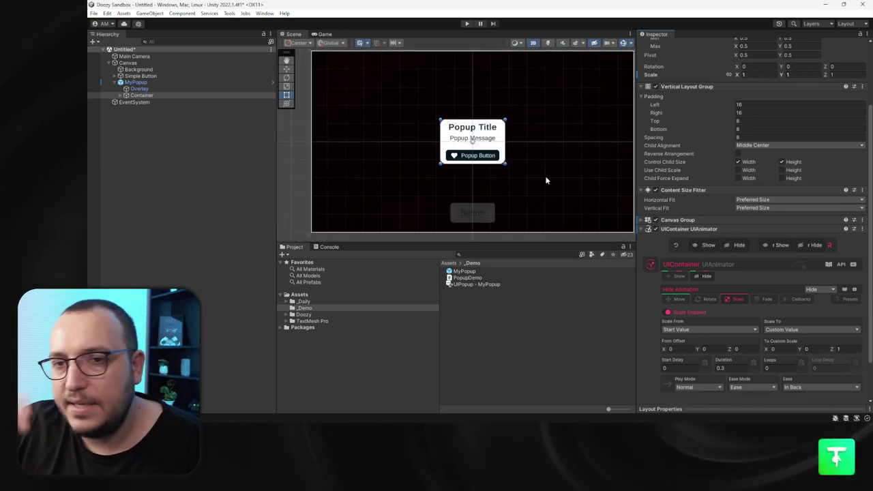
- Apply all overrides to the MyPopup prefab and delete its instance from the scene
left_click(173, 82)
left_click(814, 63)
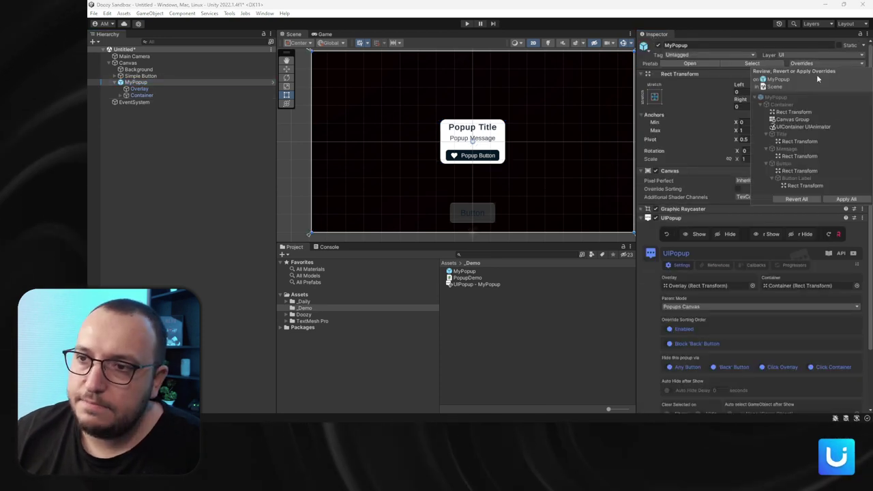
left_click(835, 199)
key("Delete")
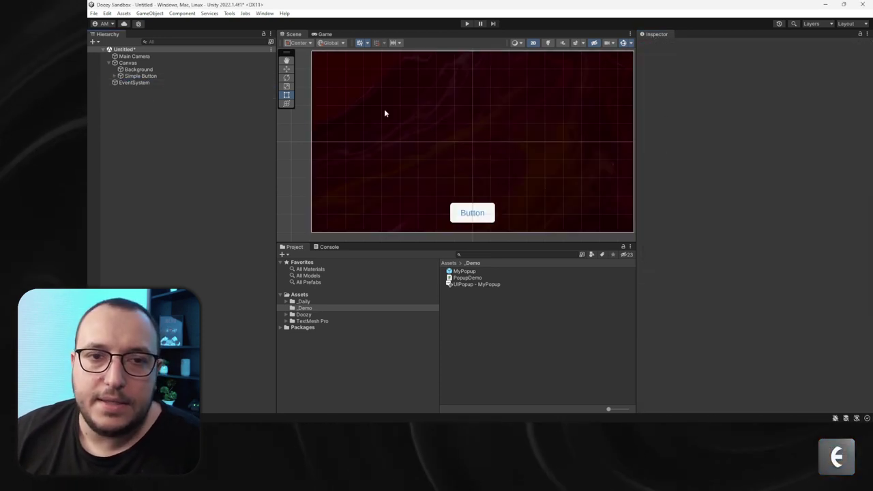
- In play mode, open and close the popup twice via Button and Download, then expand Simple Button
left_click(466, 23)
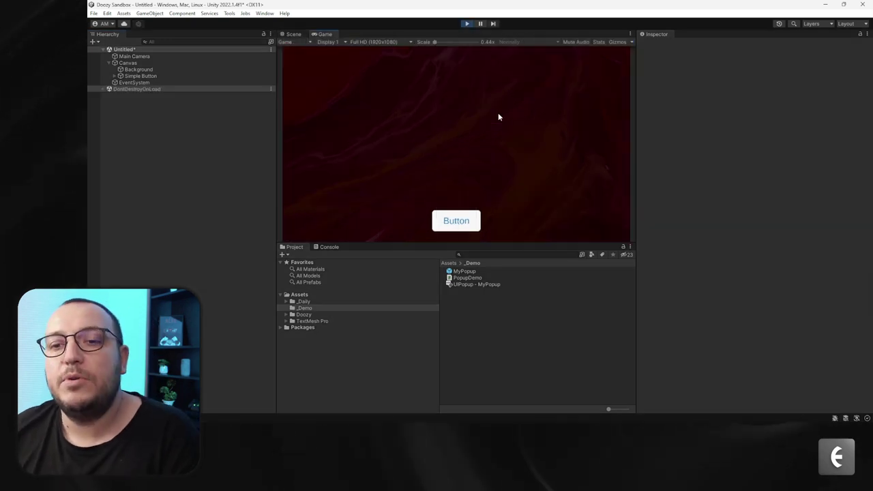
left_click(456, 221)
left_click(467, 163)
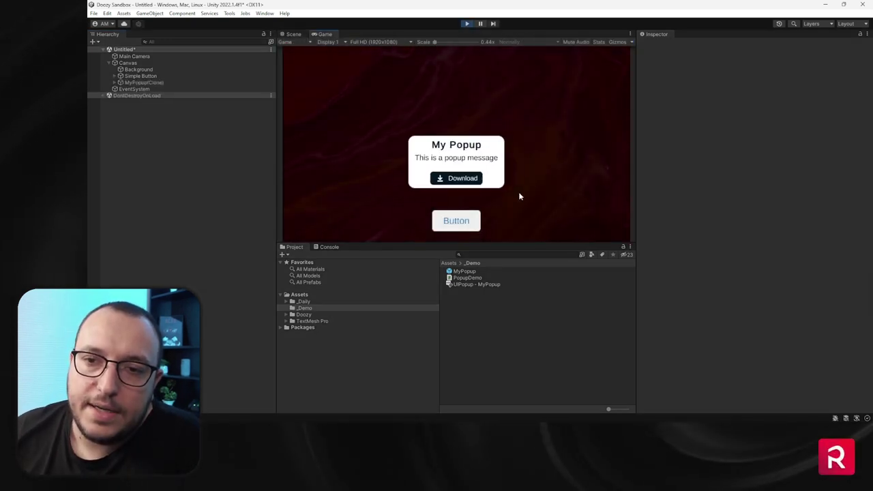
left_click(464, 222)
left_click(455, 159)
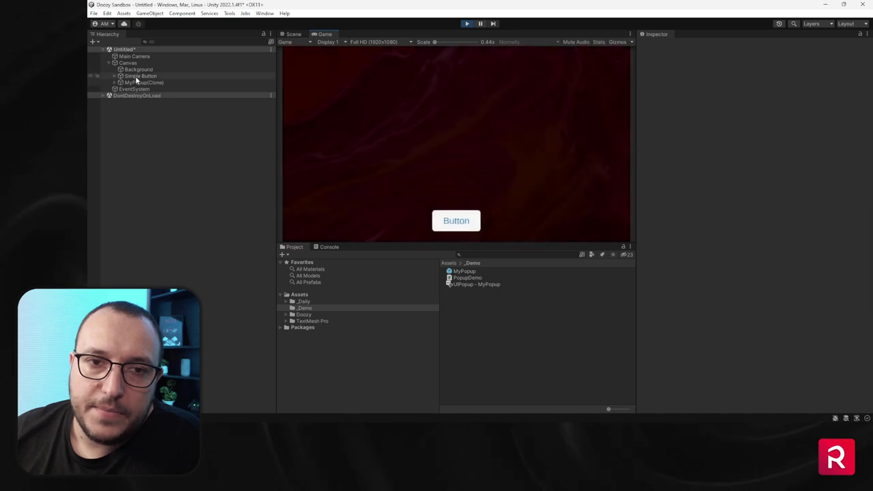
left_click(126, 76)
left_click(112, 75)
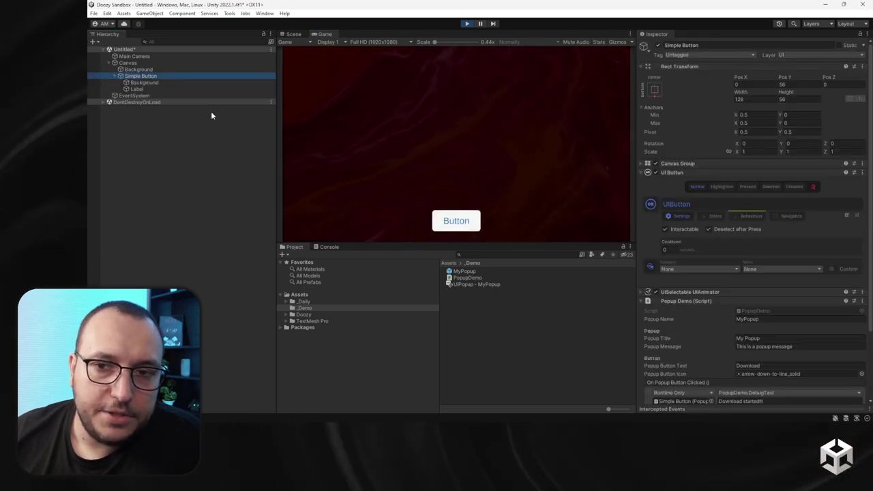
- Edit the Simple Button's Popup Name and set its Popup Title to 'Something Special'
left_click(114, 76)
scroll(743, 259, "down", 3)
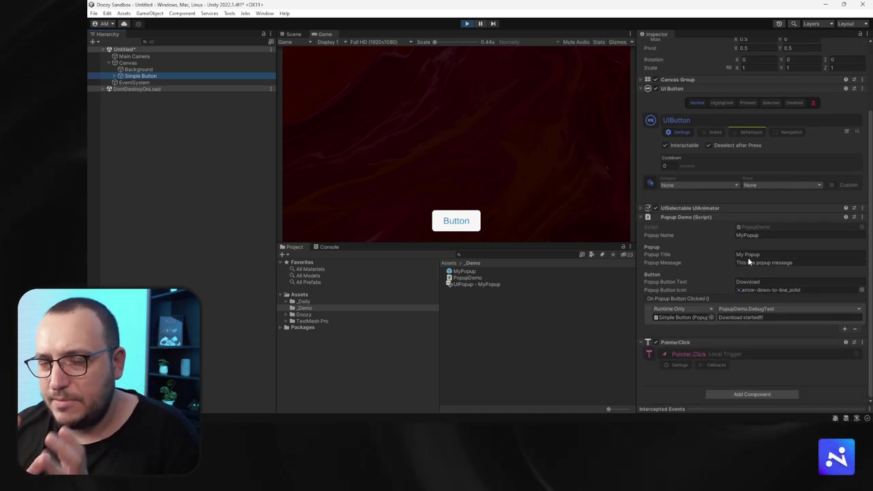
left_click(763, 236)
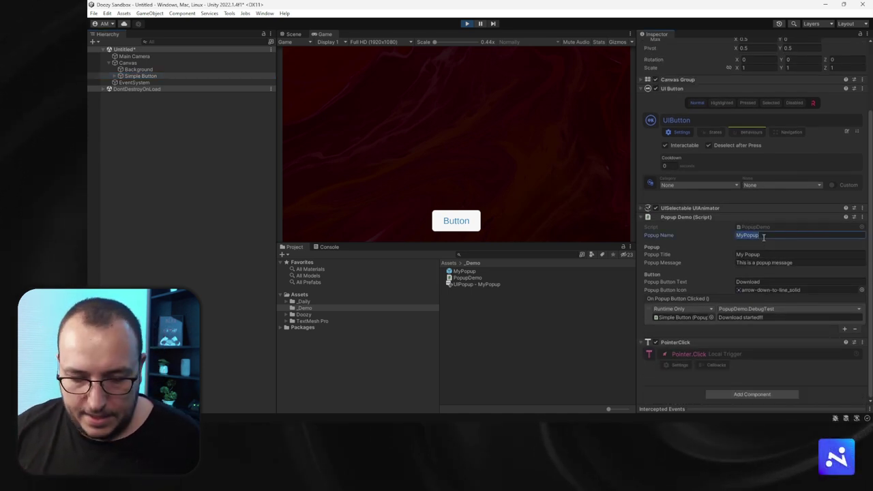
type("Something Ne")
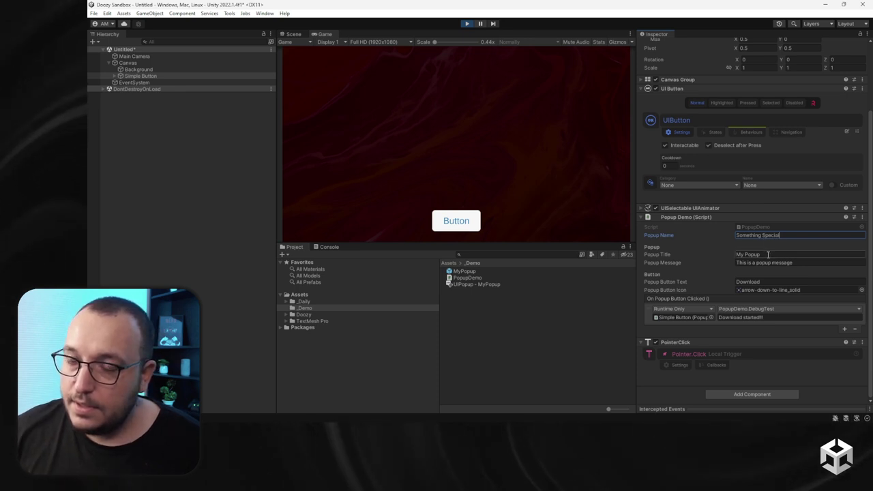
left_click(768, 254)
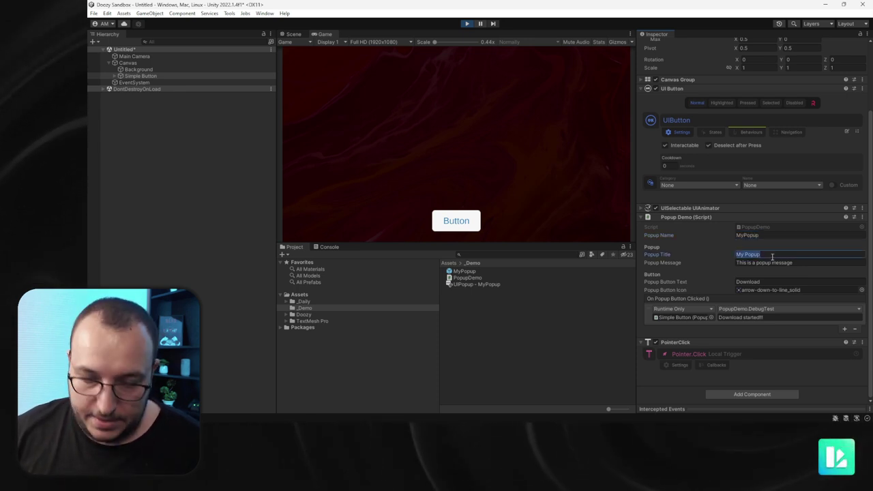
type("Something Special")
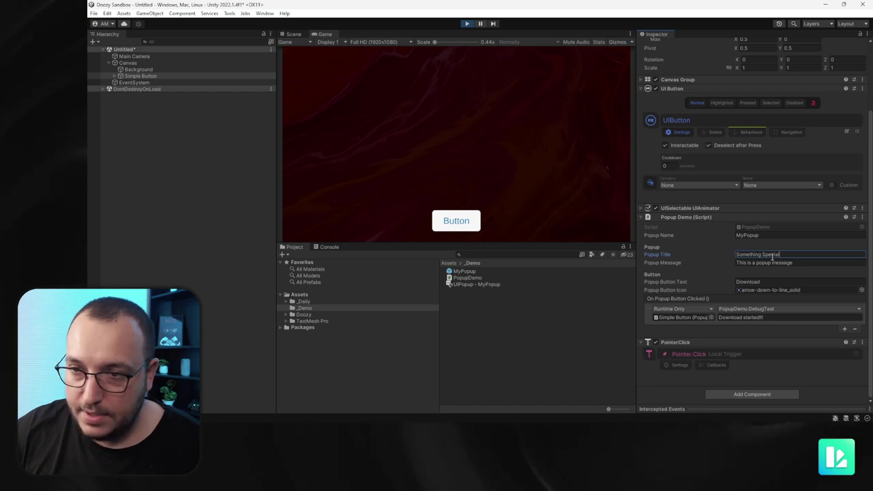
- Set the Popup Message to 'This is a special message just for you'
left_click(803, 264)
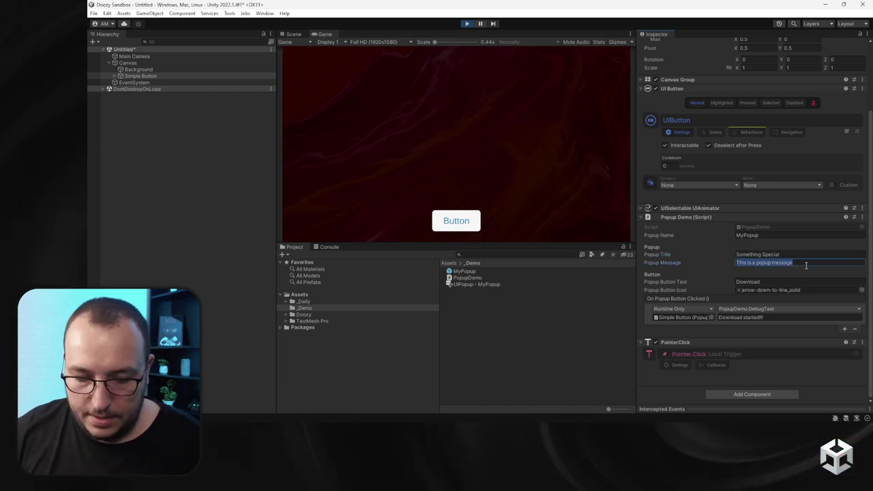
type("This is a s")
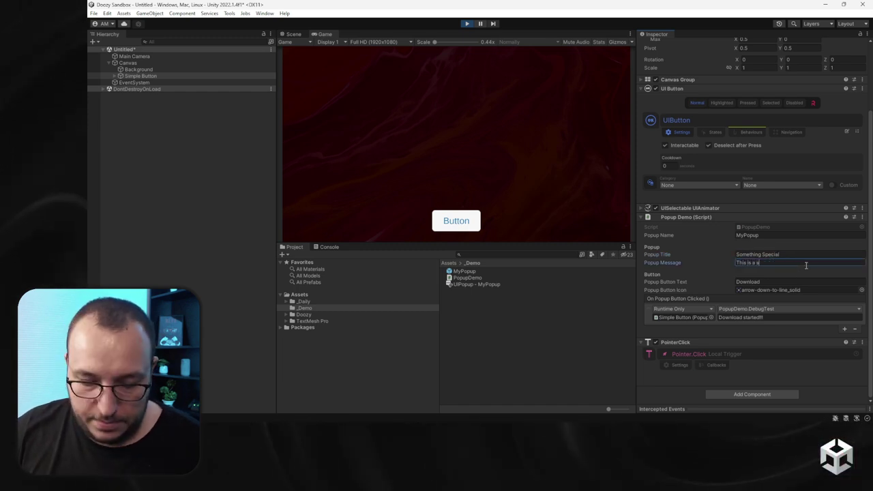
type("pecial message !")
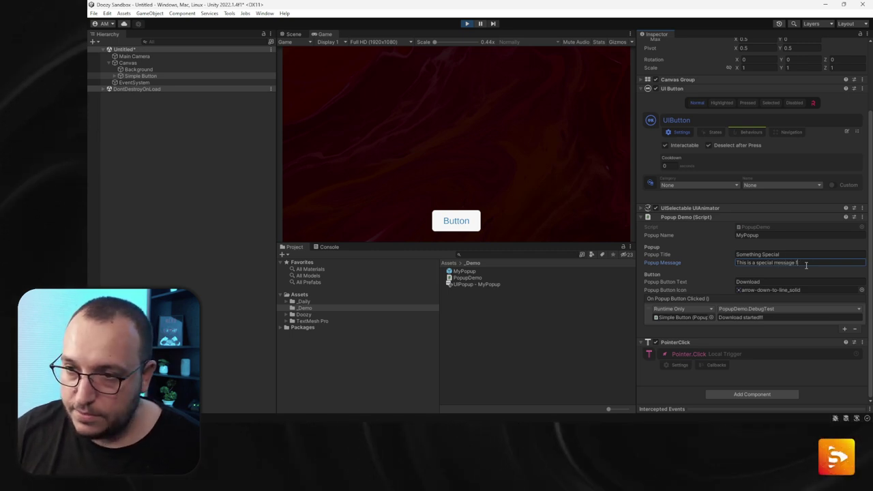
key("BackSpace")
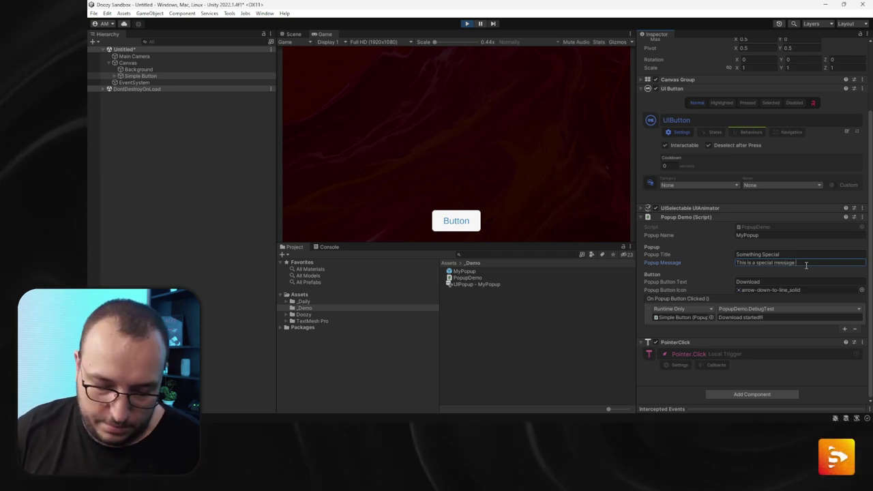
type("just for y")
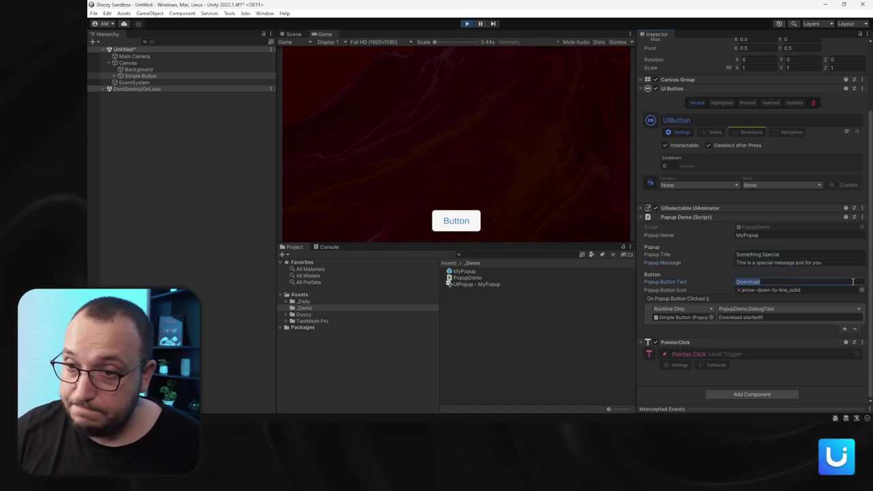
type("ou")
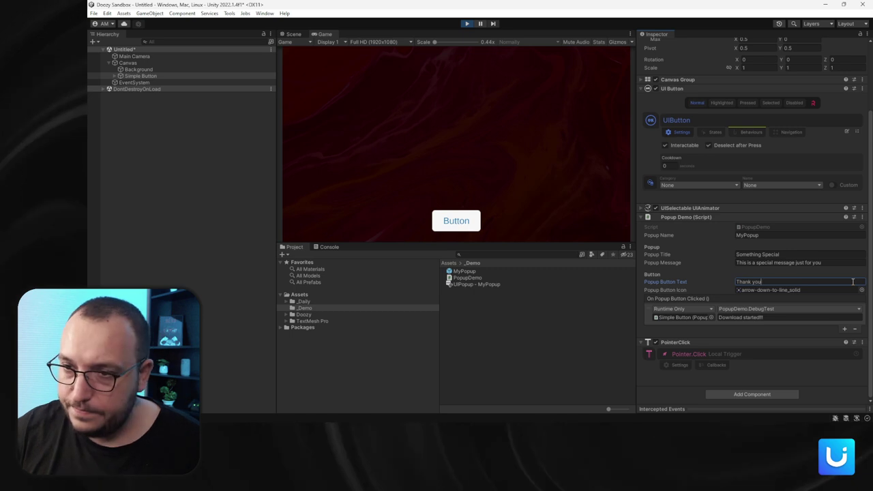
- Choose bell_solid as the Popup Button Icon sprite
left_click(860, 291)
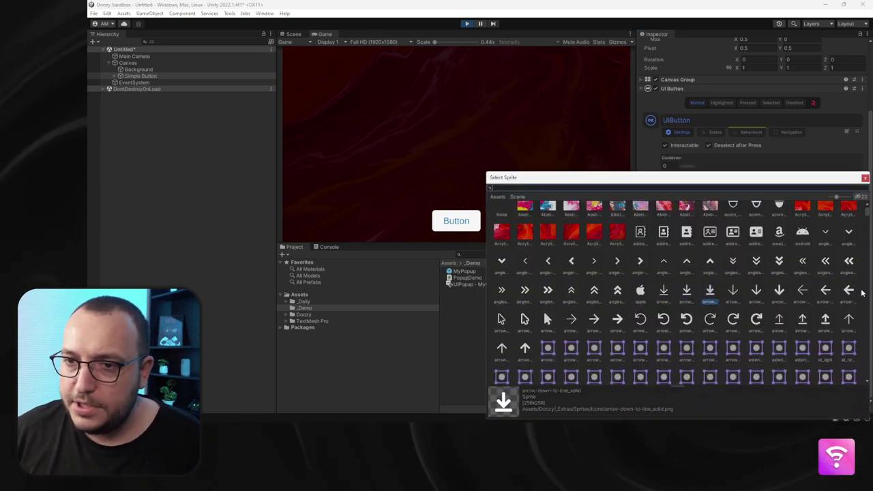
scroll(759, 310, "down", 2)
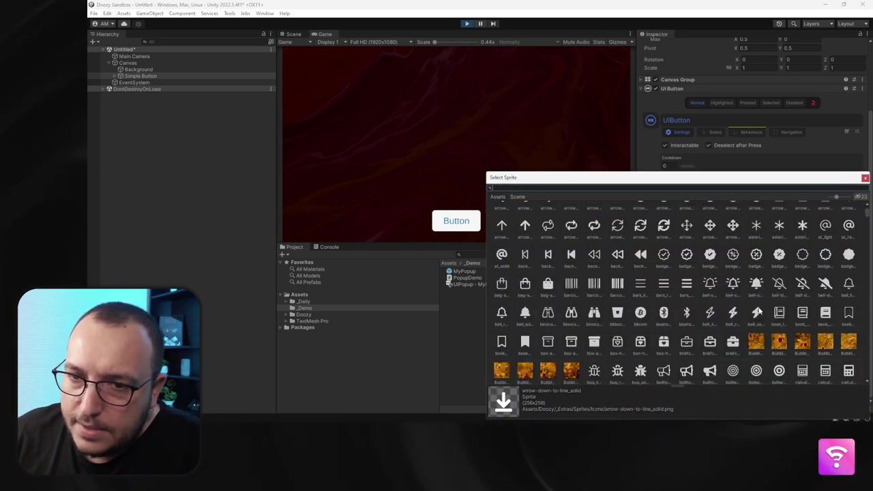
scroll(575, 298, "down", 1)
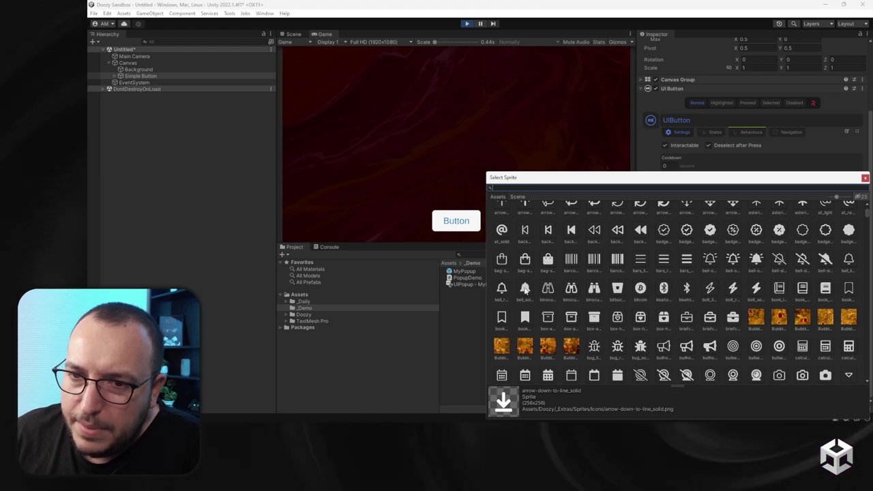
double_click(525, 289)
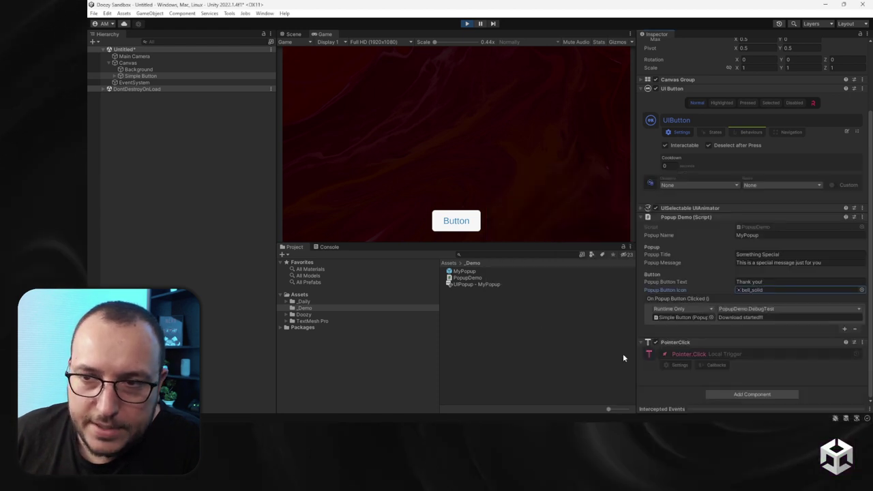
left_click(465, 221)
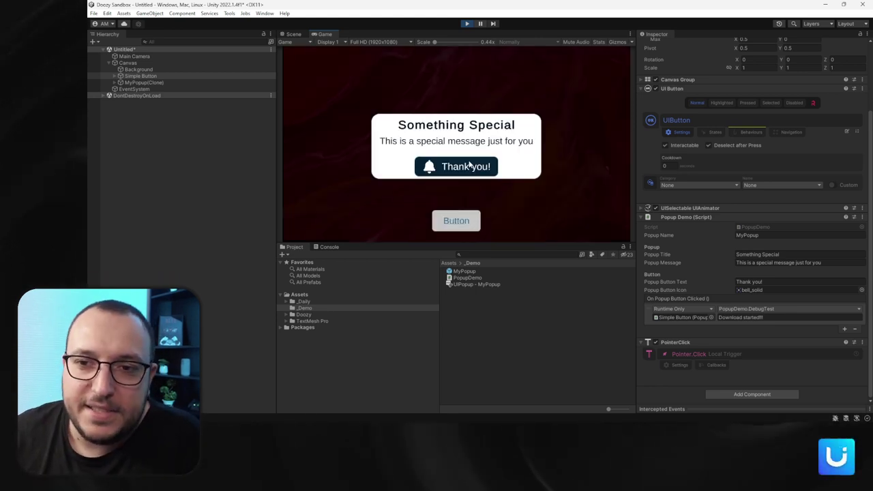
left_click(465, 160)
left_click(457, 220)
left_click(443, 164)
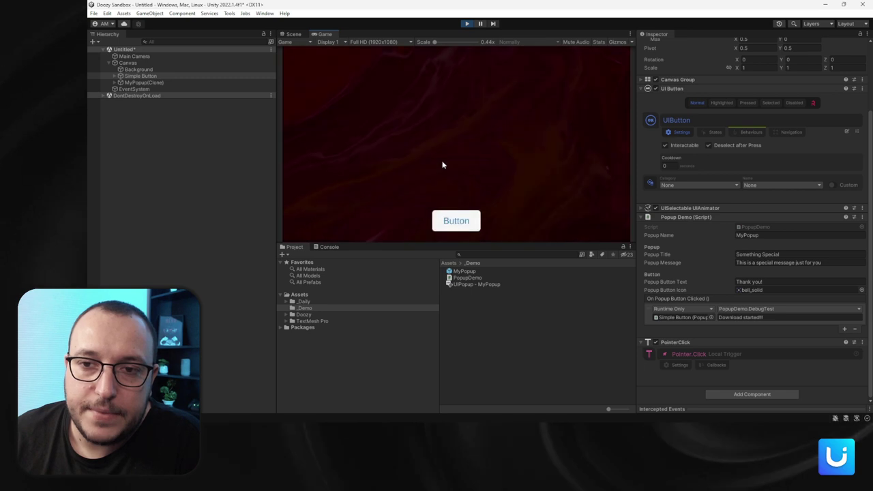
key("Return")
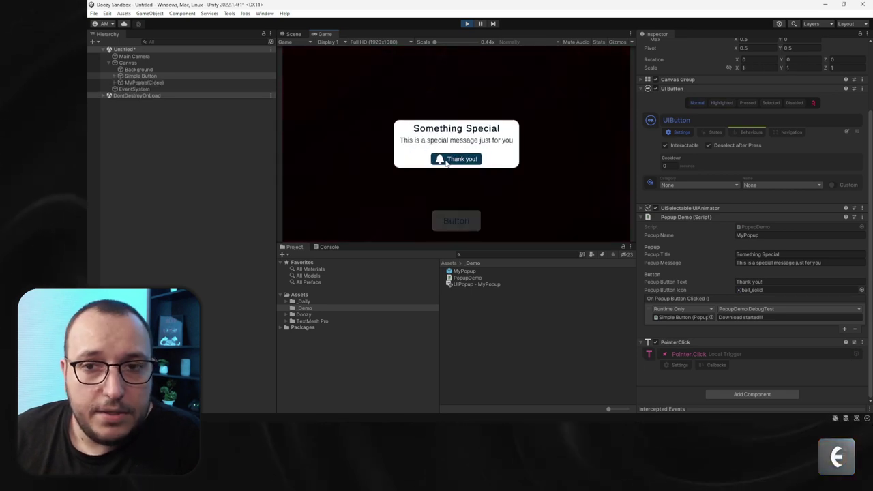
left_click(445, 163)
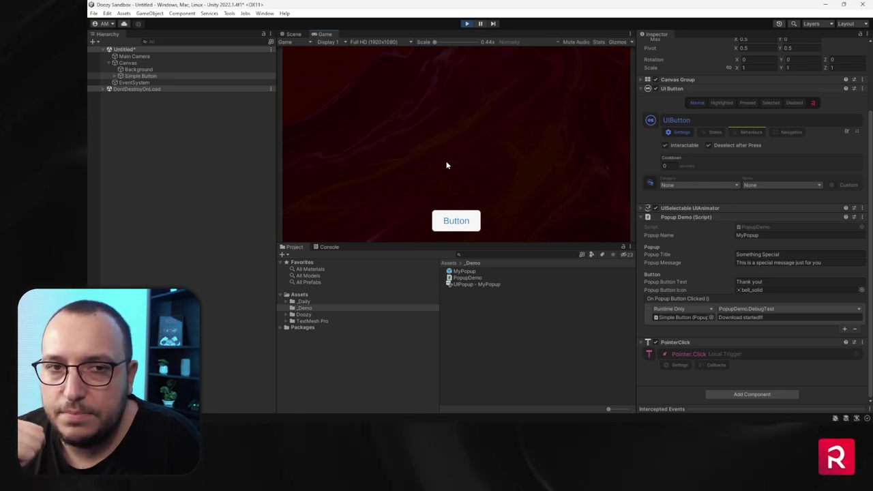
- Stop play mode, place the MyPopup prefab under Canvas, and deactivate its Overlay
left_click(468, 23)
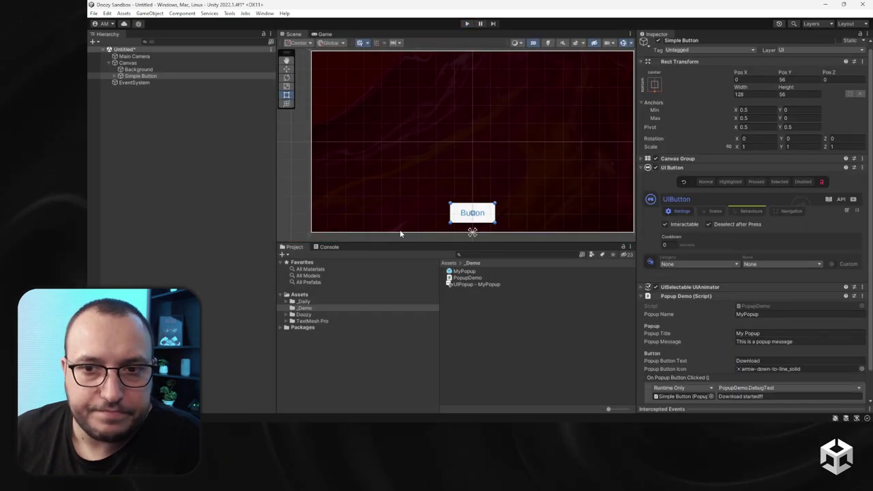
left_click_drag(450, 271, 150, 77)
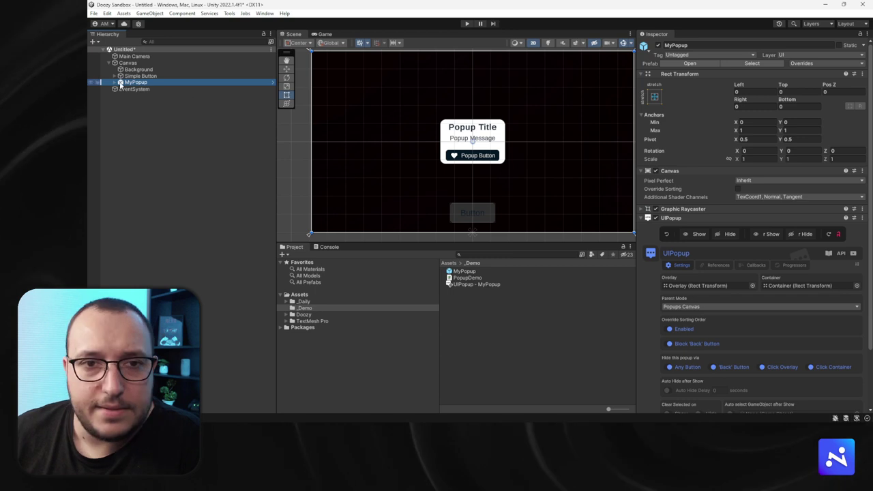
left_click(120, 82)
left_click(139, 89)
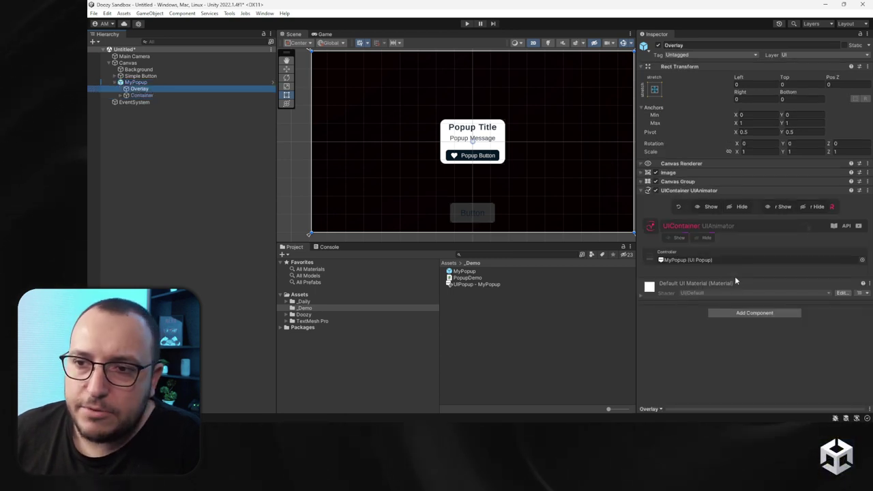
left_click(655, 181)
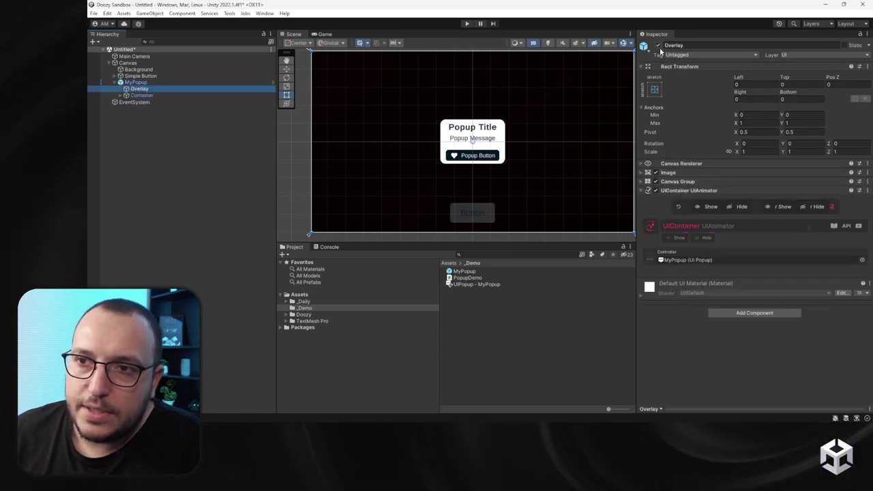
- Review MyPopup's prefab overrides, delete the instance from the scene, and start the game
left_click(449, 116)
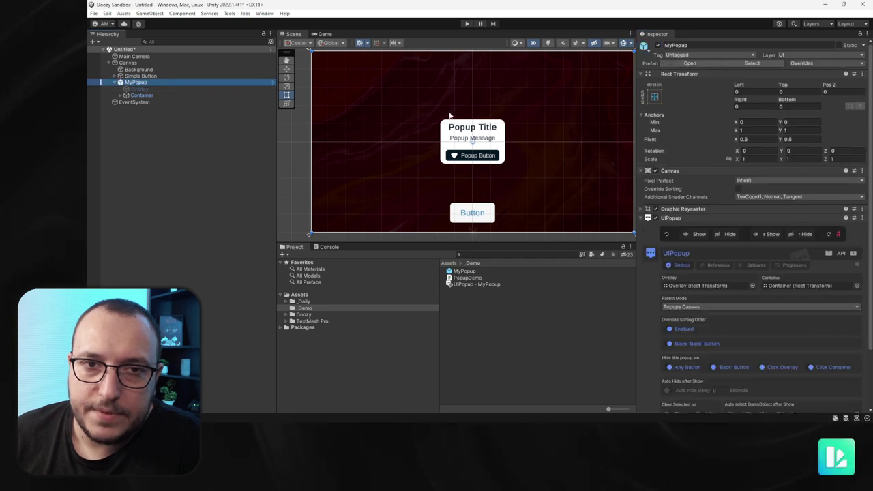
left_click(808, 63)
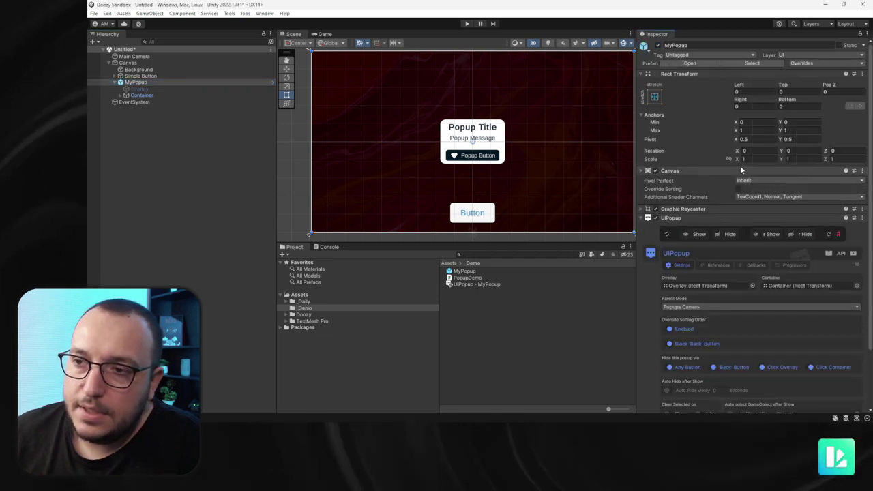
left_click(169, 83)
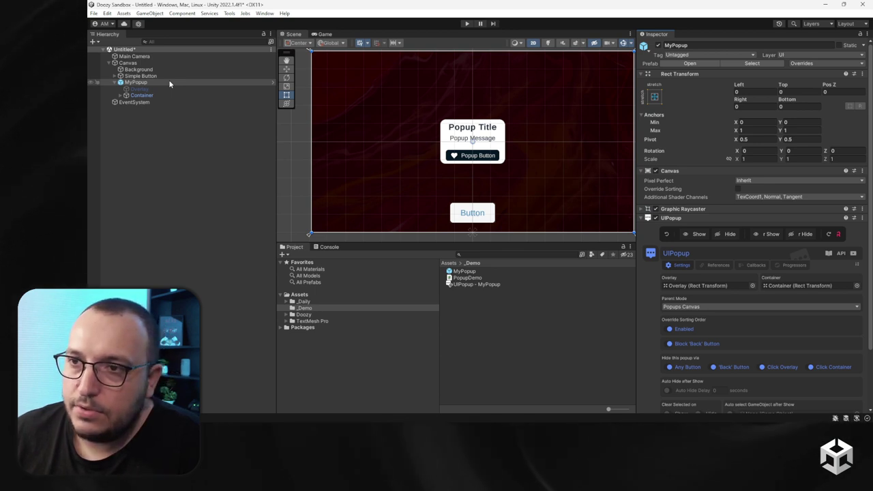
left_click(809, 64)
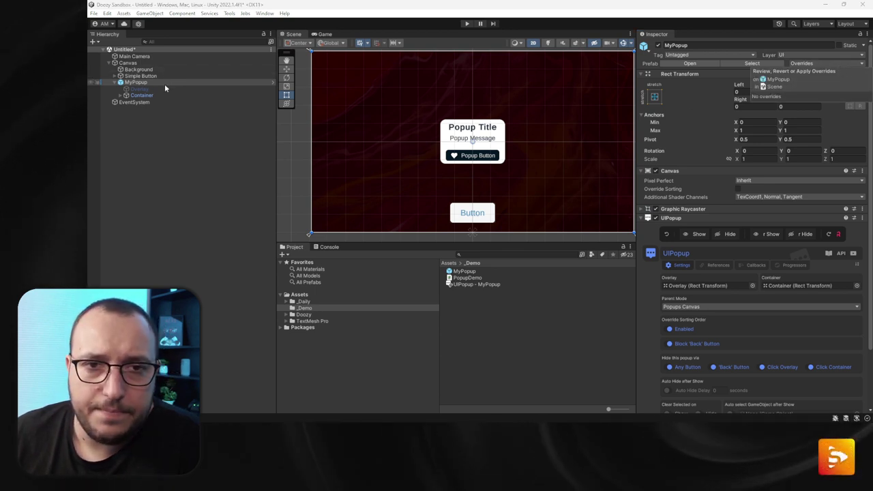
left_click(159, 82)
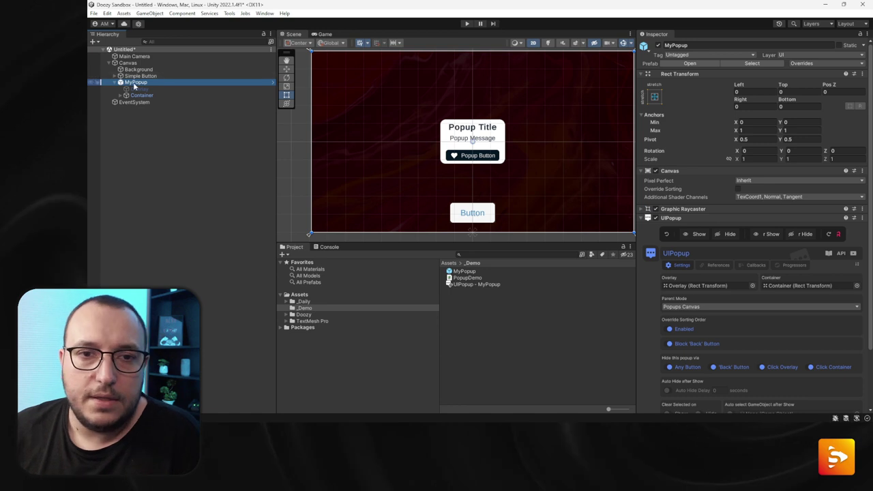
key("Delete")
left_click(466, 23)
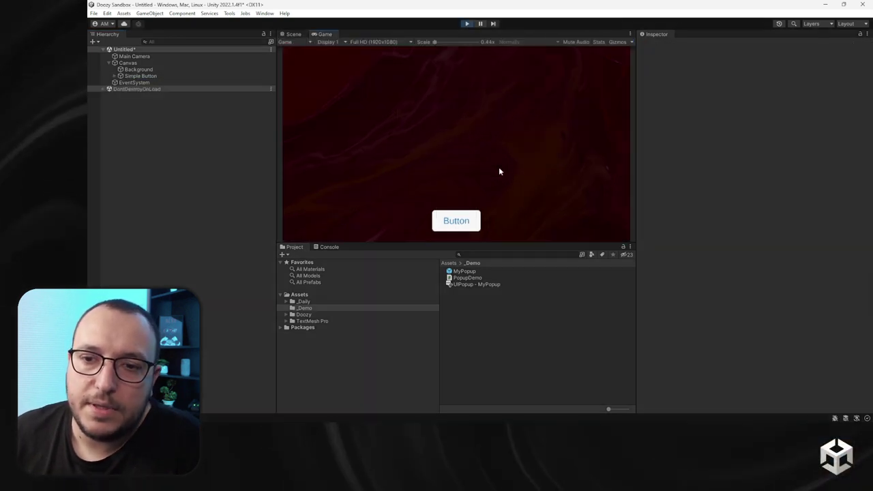
- Press the in-game Button five times to spawn five My Popup copies
left_click(456, 221)
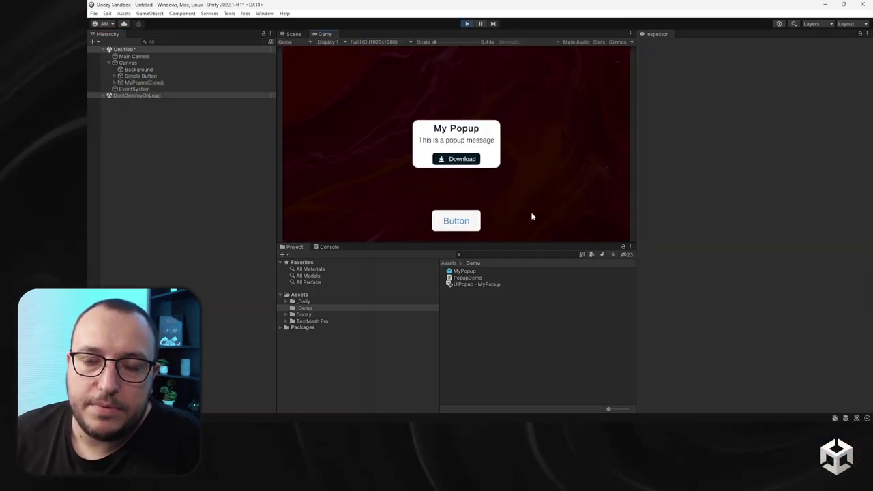
left_click(460, 225)
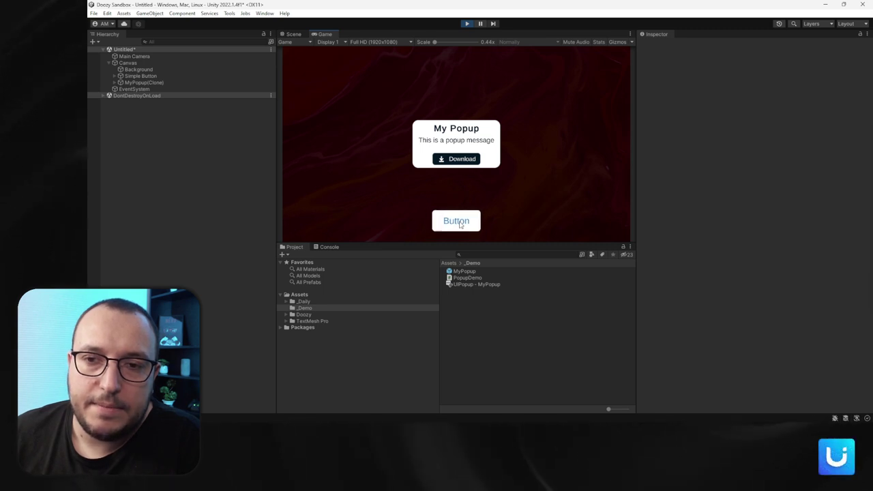
left_click(463, 229)
left_click(467, 232)
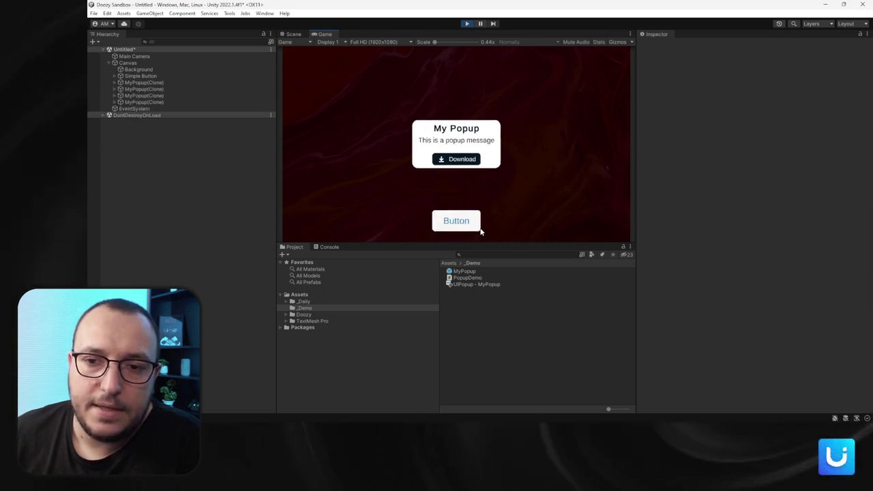
left_click(467, 231)
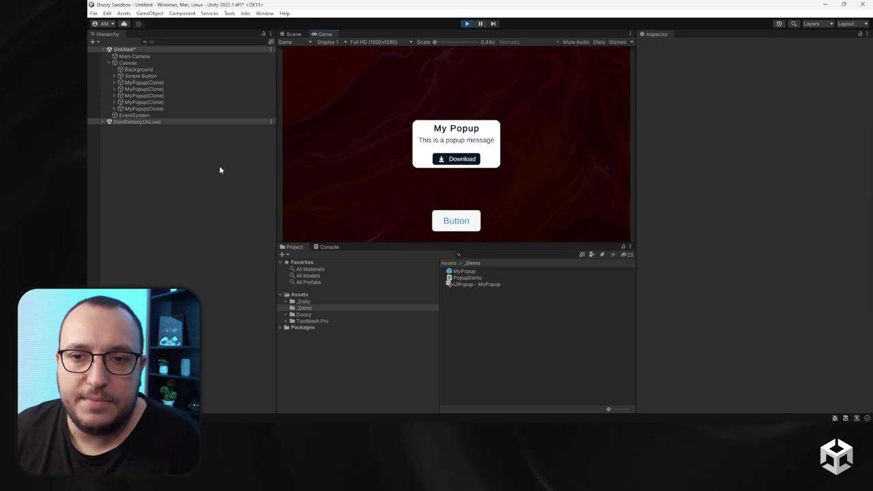
- Dismiss the popups with Download, then stop the game
left_click(467, 162)
left_click(468, 162)
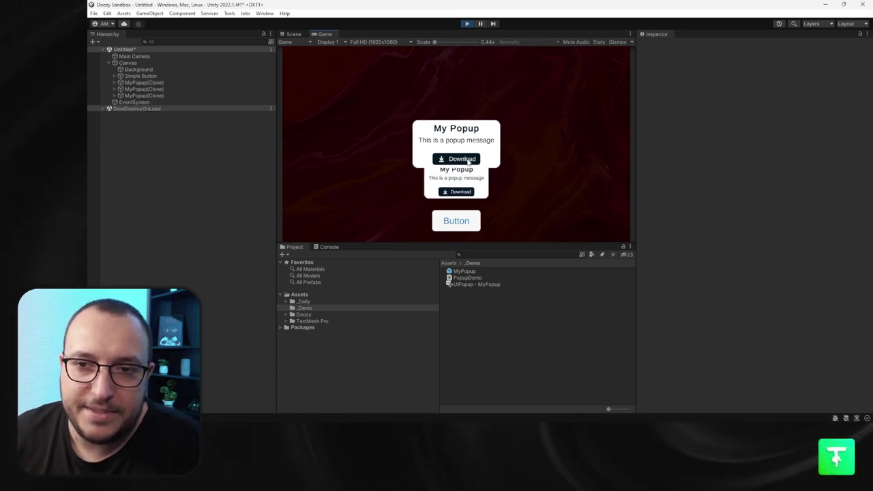
left_click(468, 162)
left_click(468, 162)
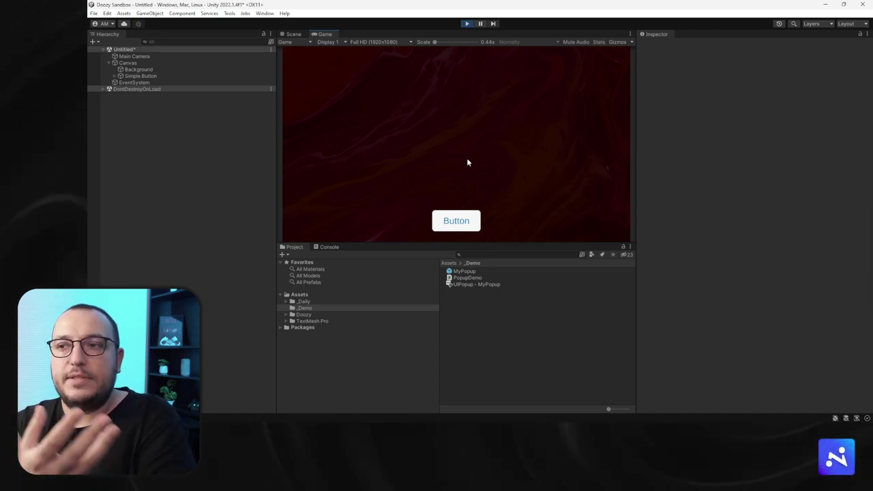
left_click(467, 23)
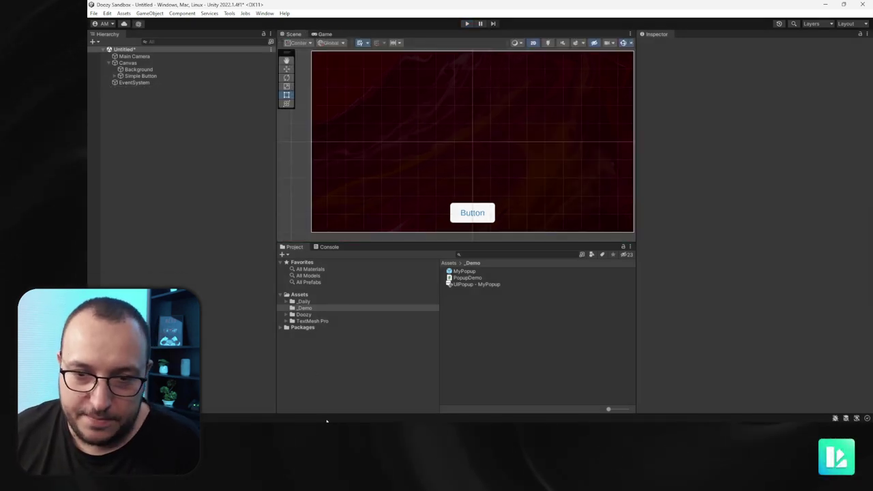
- Replace line 28's .Show() call and comment with .ShowFromQueue(), then return to Unity
key("alt+Tab")
left_click(421, 294)
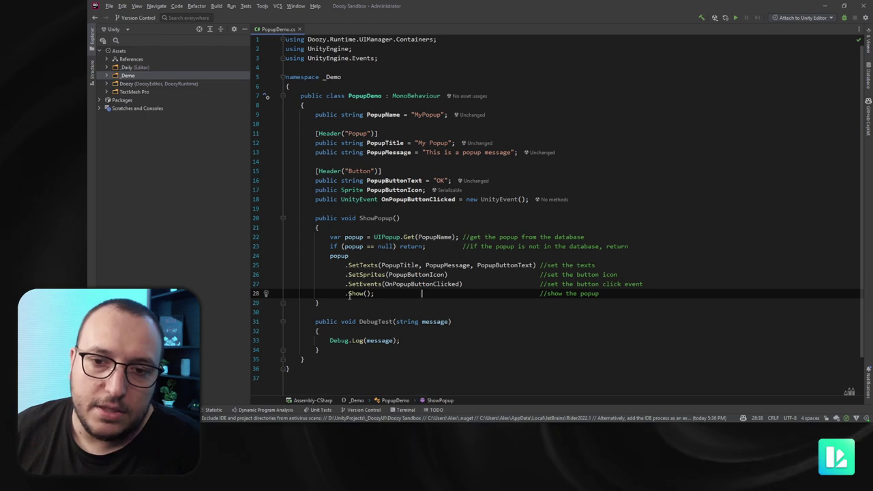
key("End")
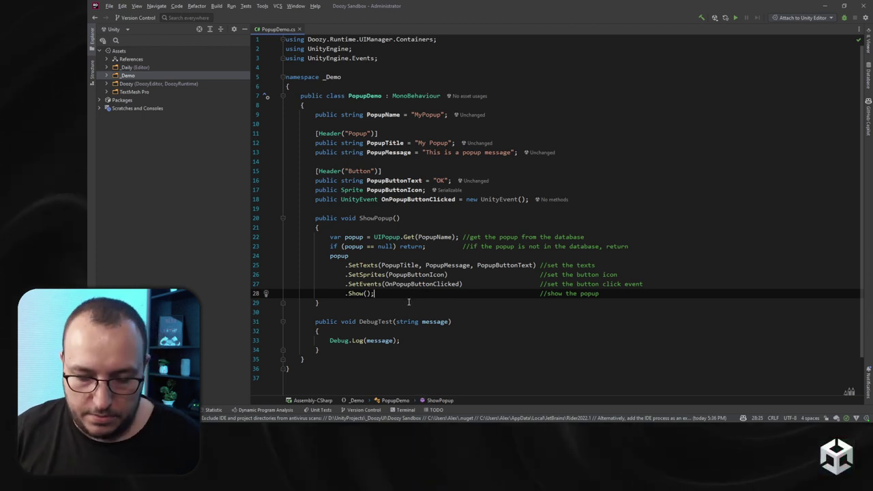
key("shift+End")
key("Delete")
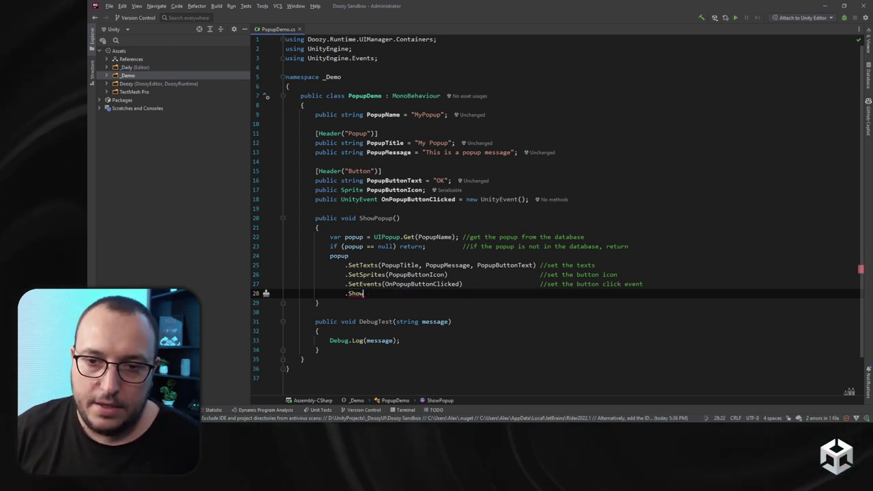
type("F")
key("Return")
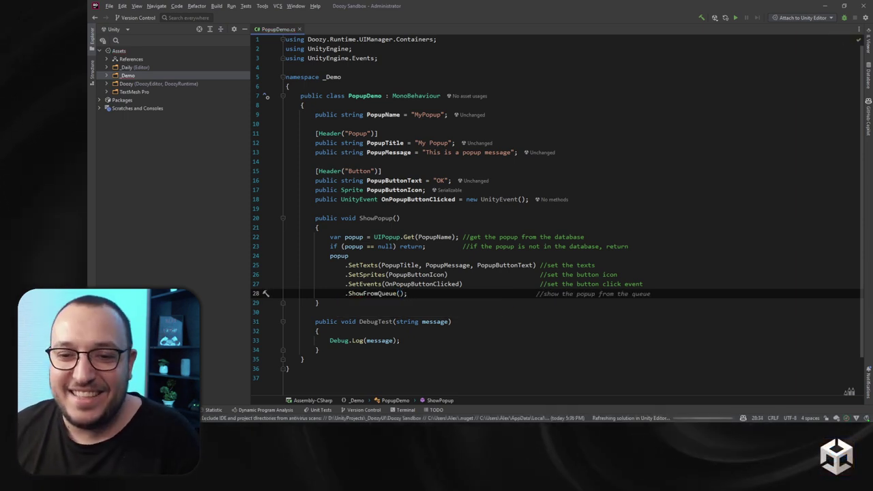
left_click(353, 426)
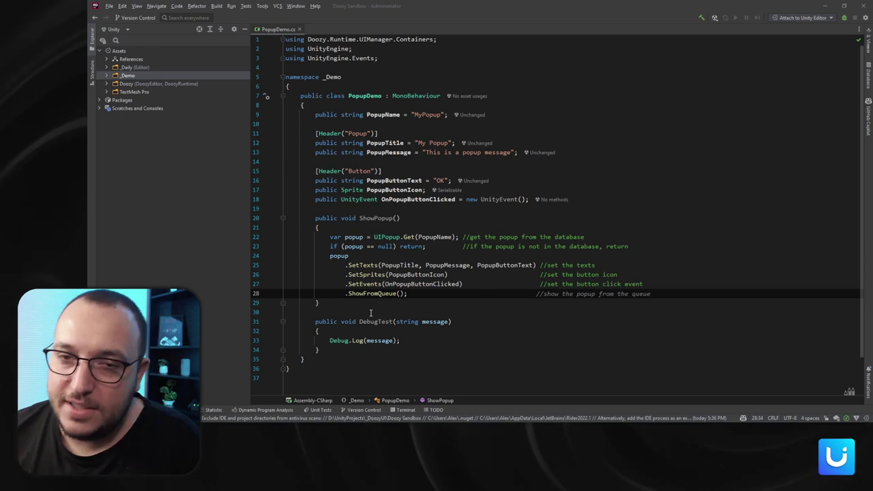
key("alt+Tab")
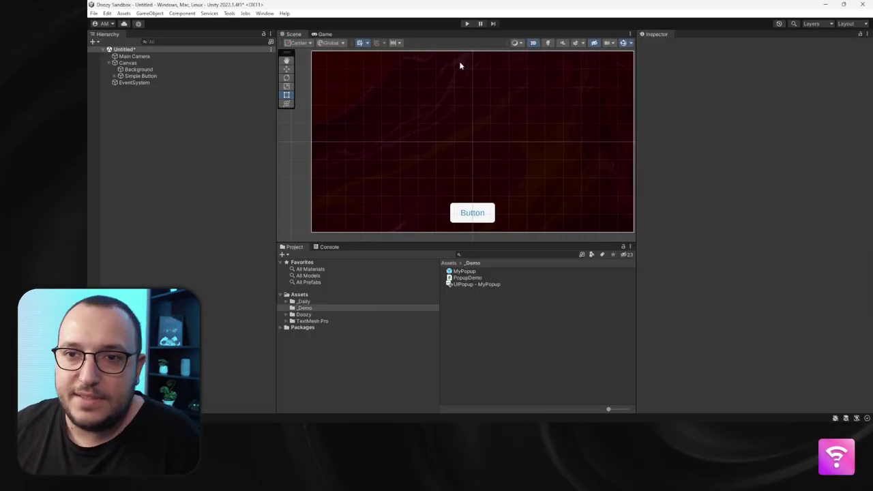
- Start the game and press the in-game Button five times to queue popups
left_click(468, 24)
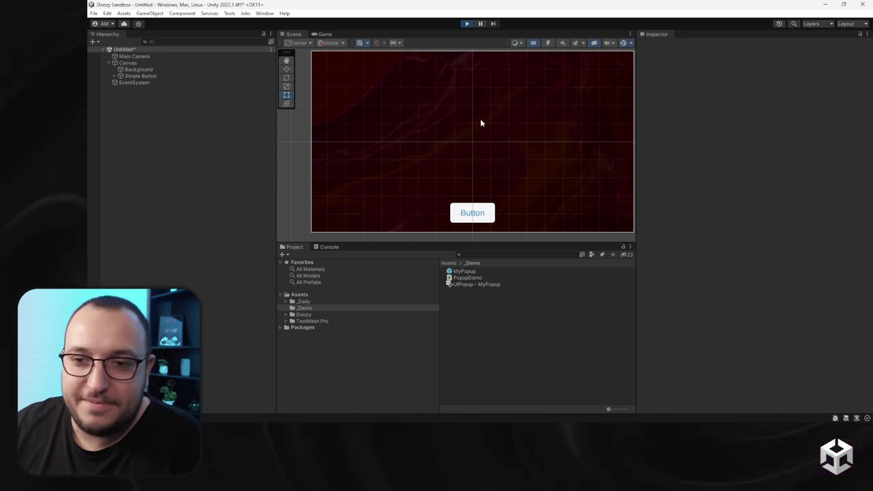
left_click(455, 231)
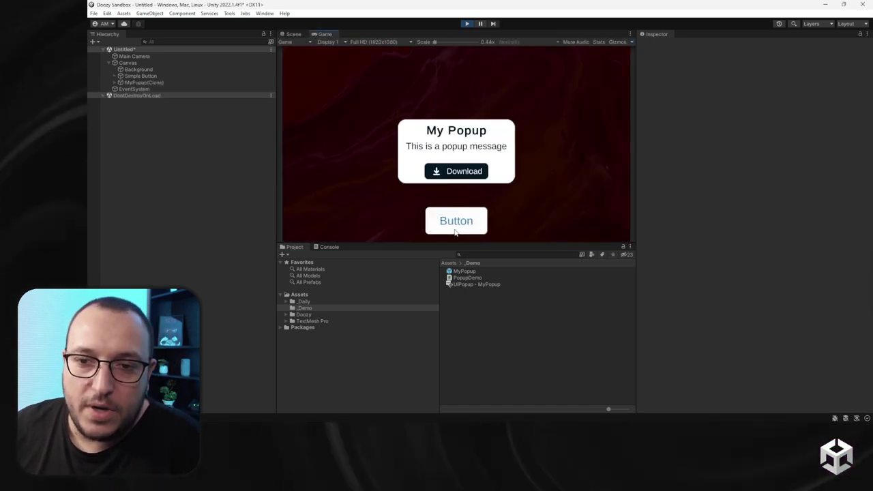
left_click(457, 230)
left_click(461, 229)
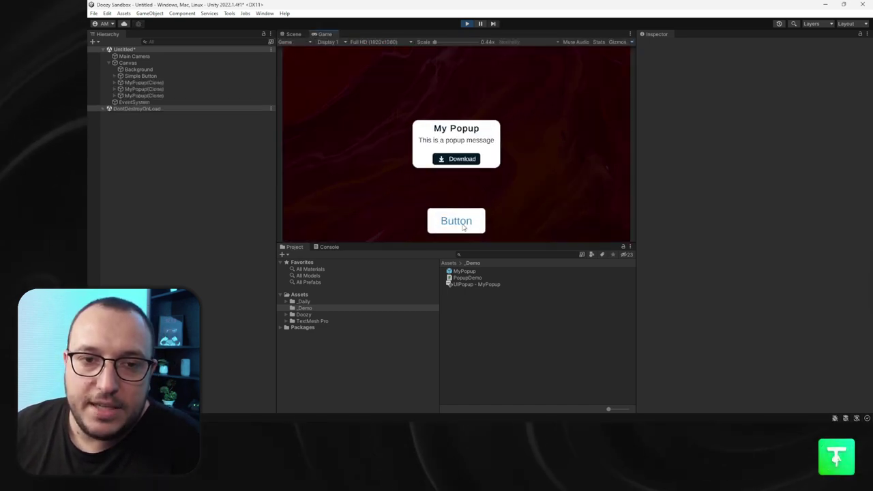
left_click(461, 228)
left_click(460, 227)
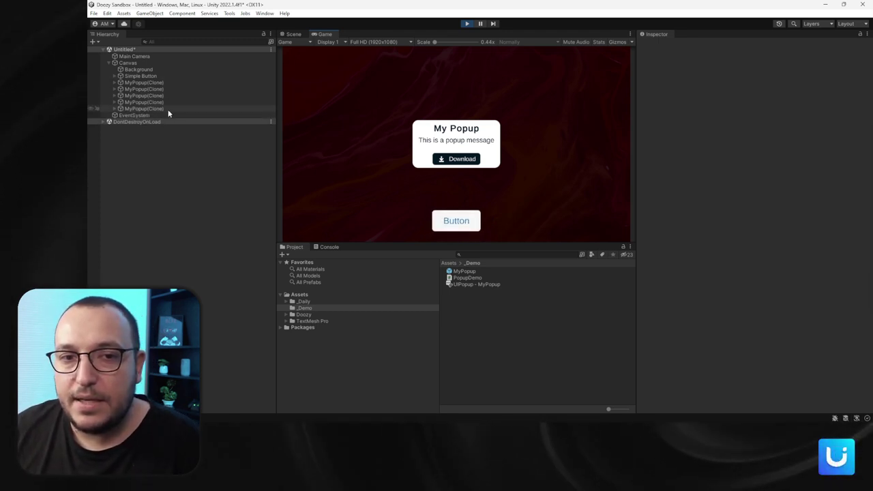
- Dismiss each of the five queued popups with Download, then stop the game
left_click(450, 160)
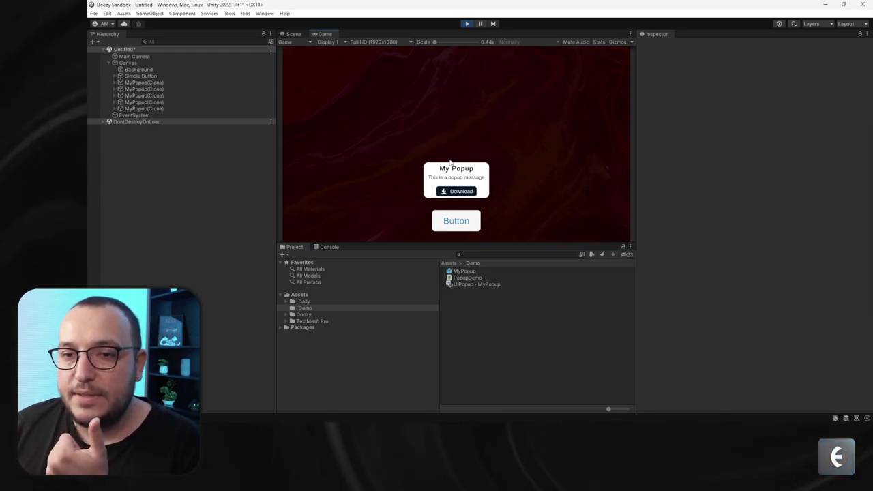
left_click(450, 161)
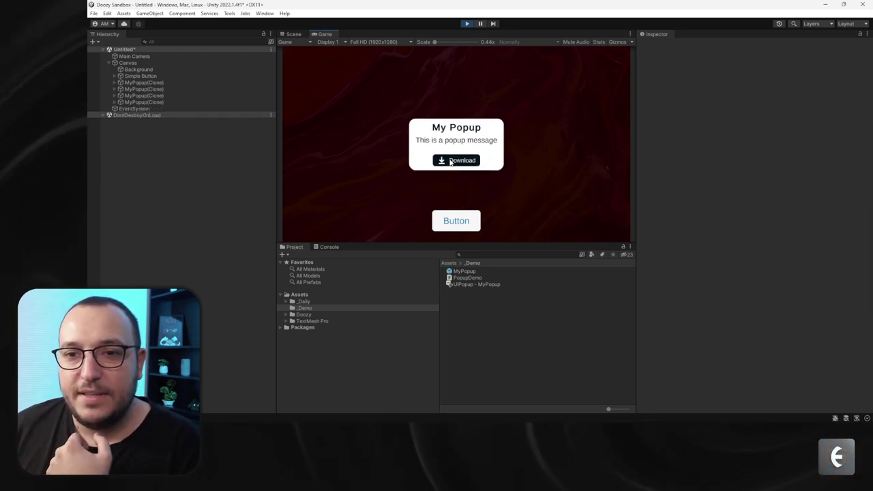
left_click(450, 161)
left_click(450, 161)
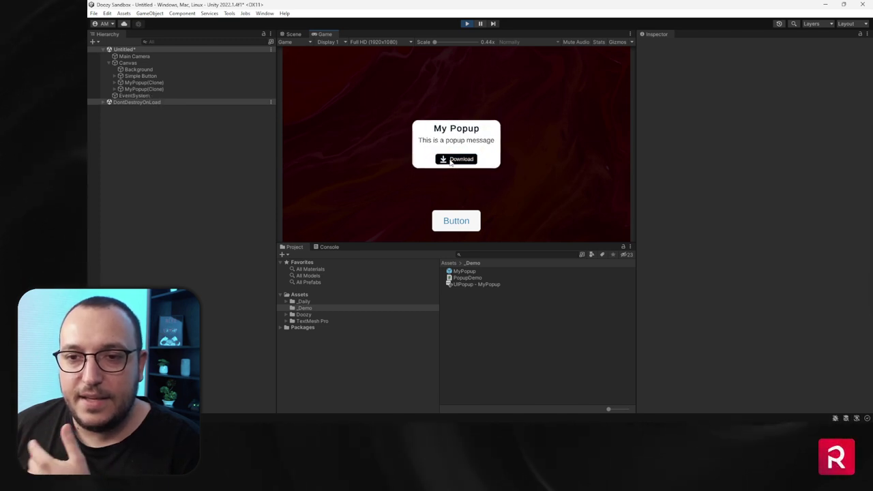
left_click(450, 161)
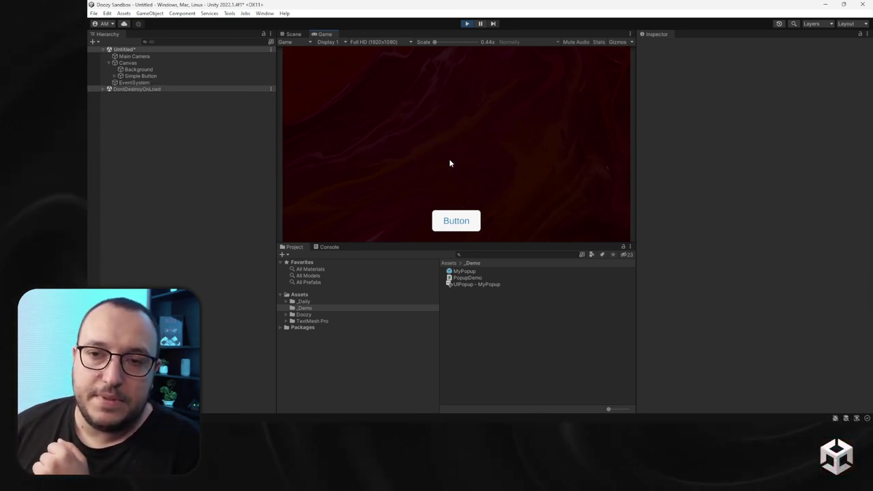
left_click(468, 24)
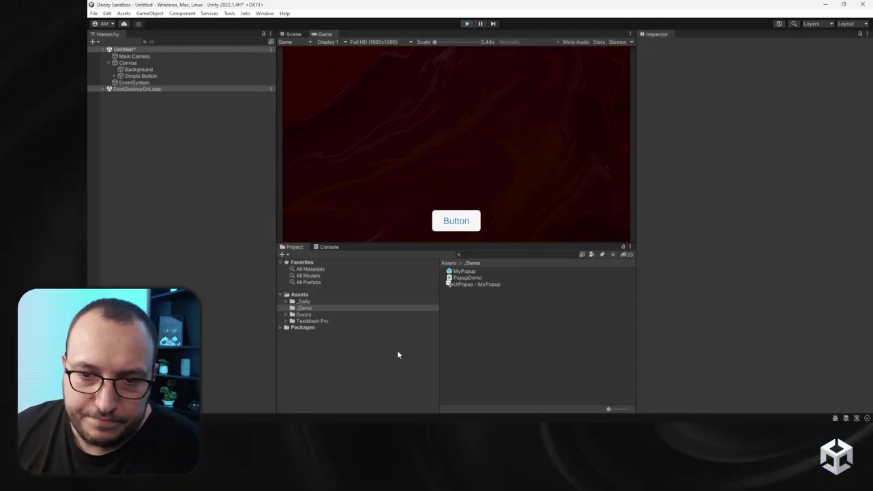
- Pass "Achievements" as the queue name to ShowFromQueue on line 28
left_click(355, 420)
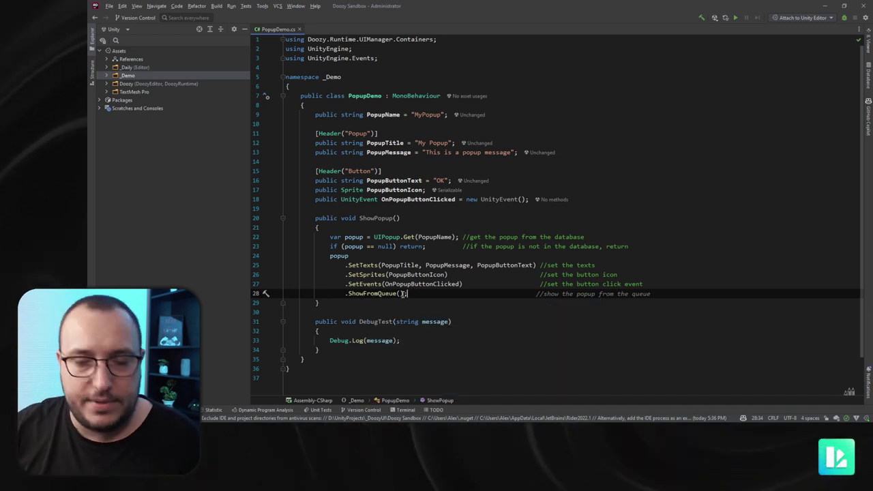
left_click(402, 293)
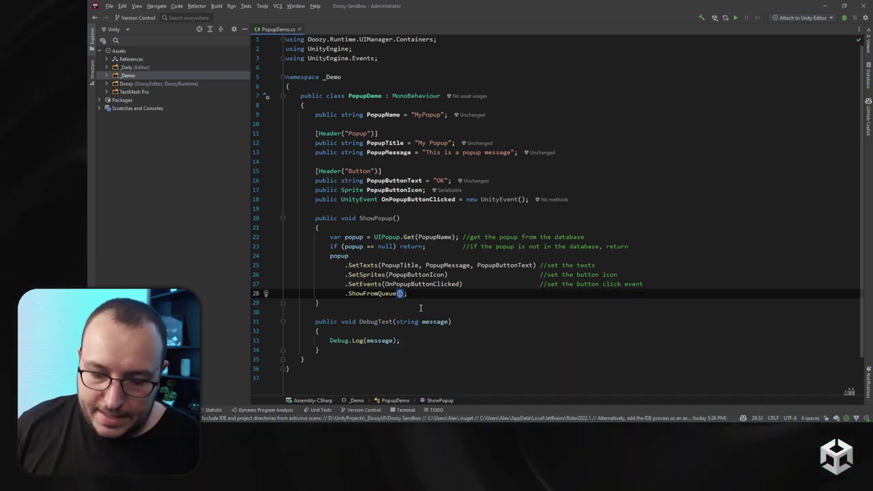
type("\"Ach")
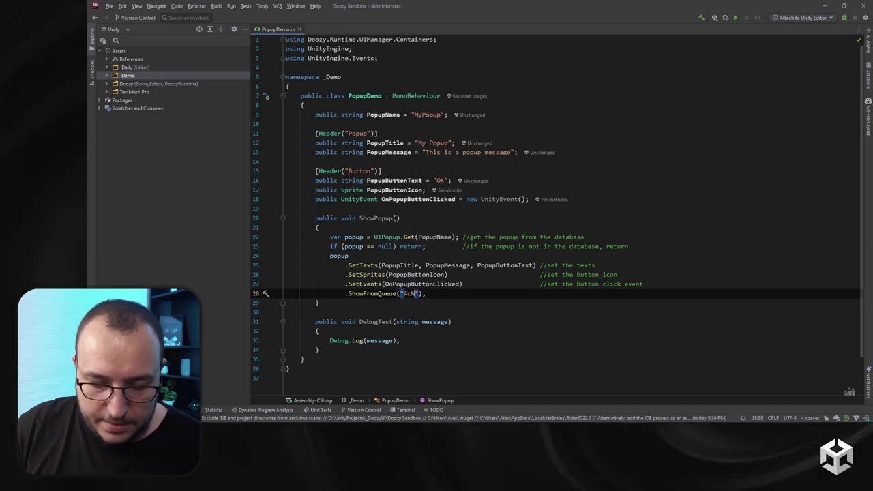
type("ievements")
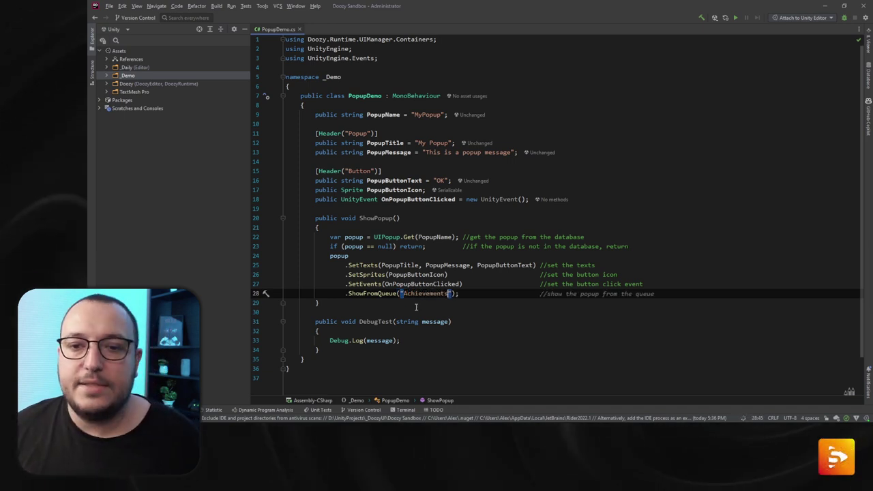
key("End")
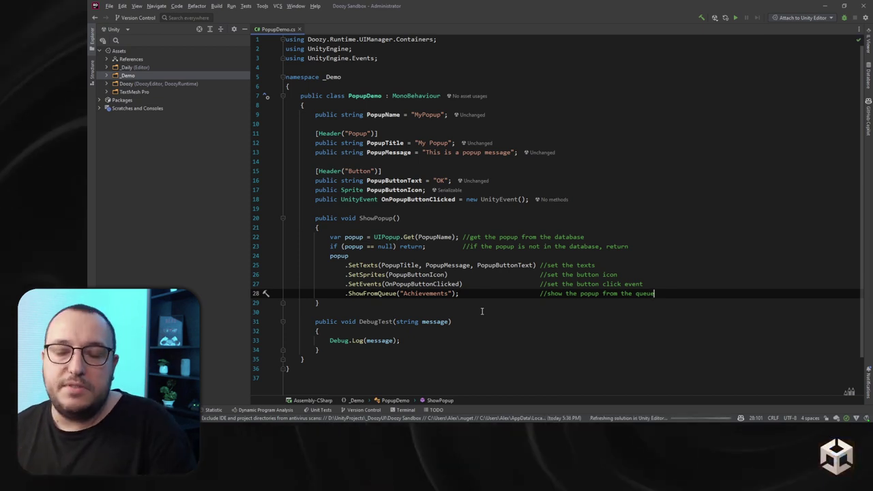
- Add a trial UIPopup.ClearQueue("Achievements") line, then delete it again
key("Return")
key("Return")
type("UIPopup.")
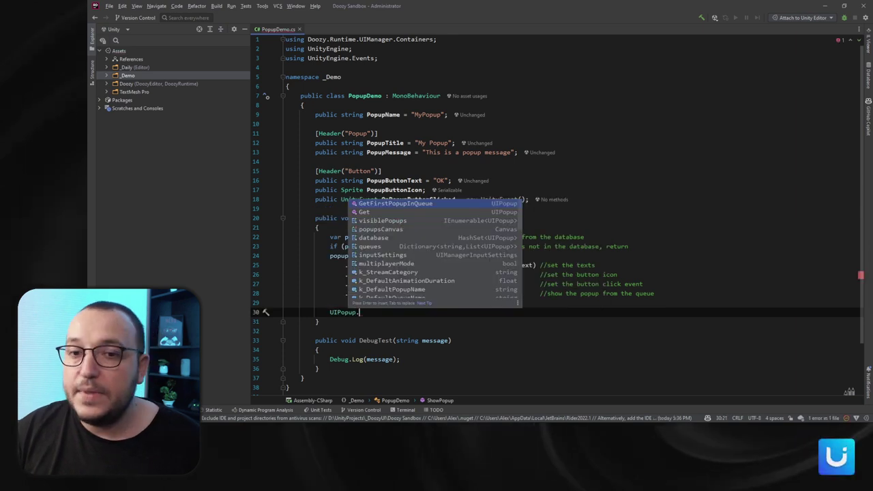
type("cl")
key("Return")
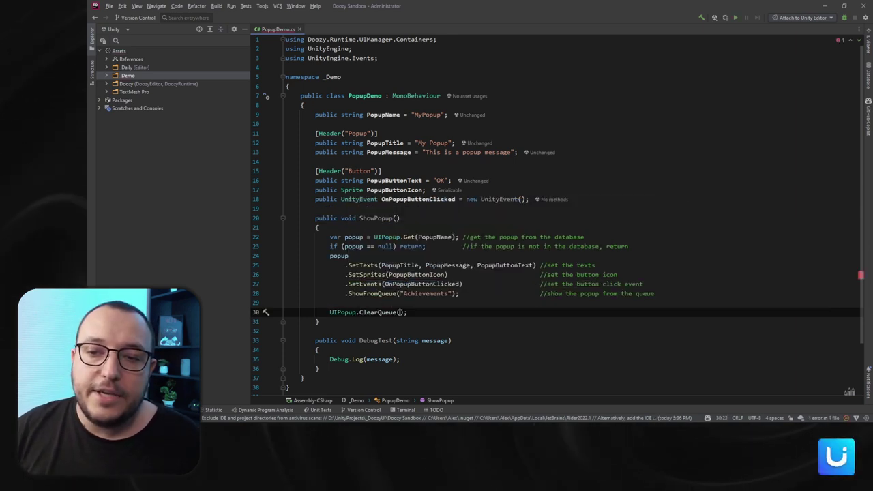
type("\"Ac")
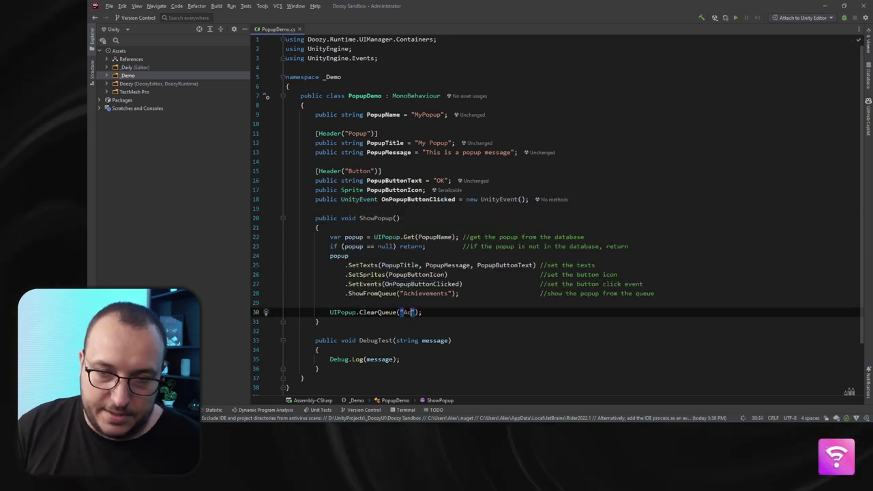
type("hievements")
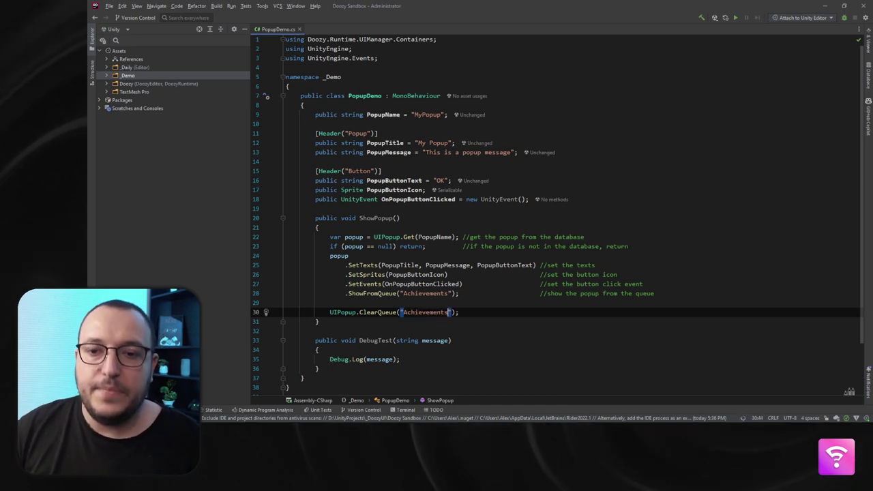
key("End")
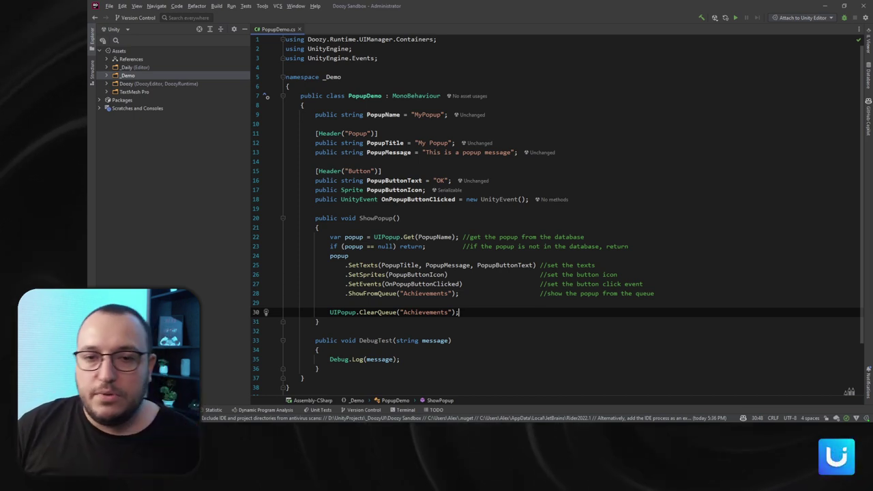
key("shift+Home")
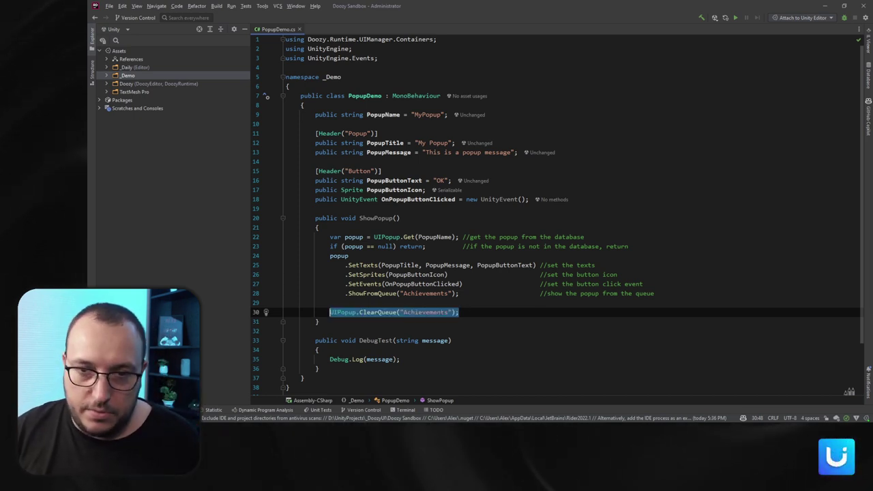
key("BackSpace")
key("BackSpace")
key("BackSpace")
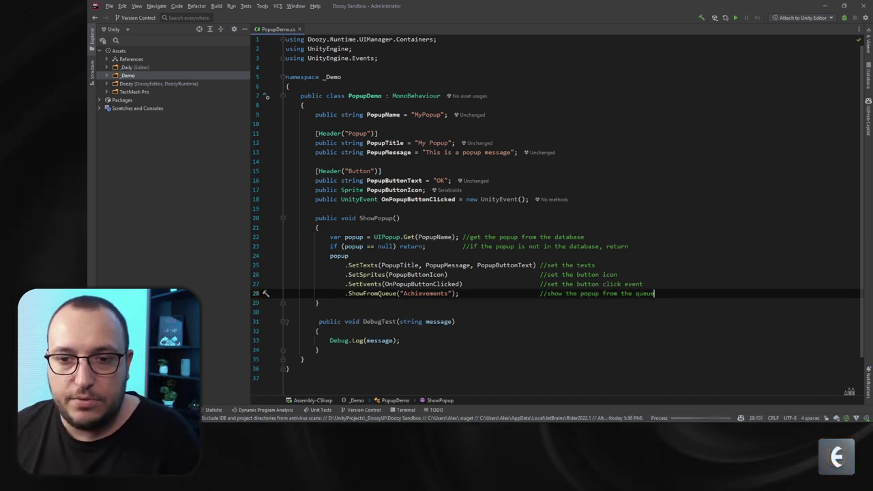
key("alt+Tab")
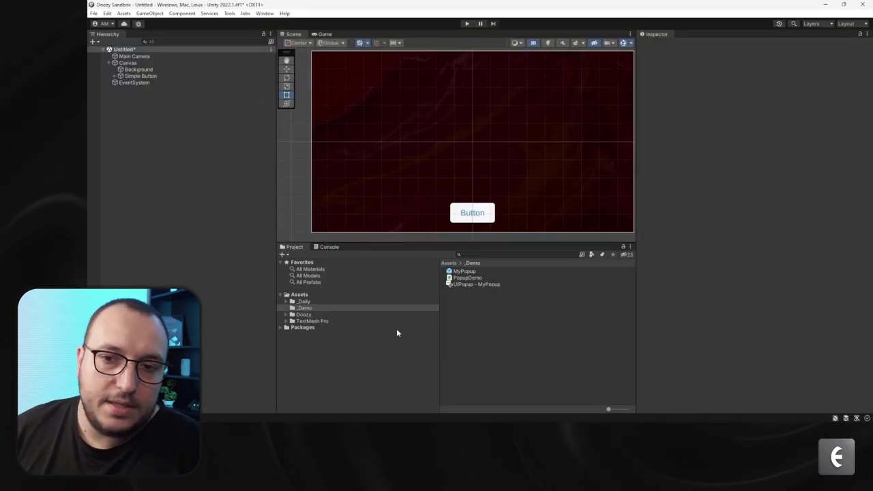
left_click(467, 24)
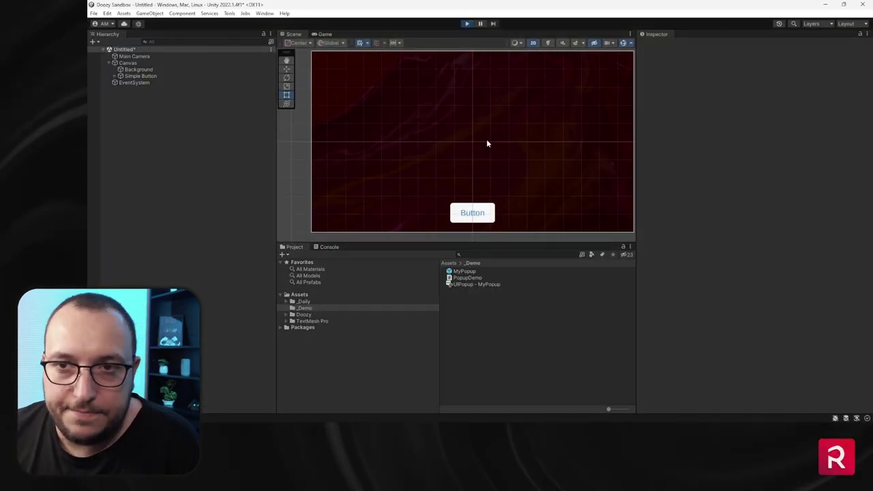
left_click(470, 228)
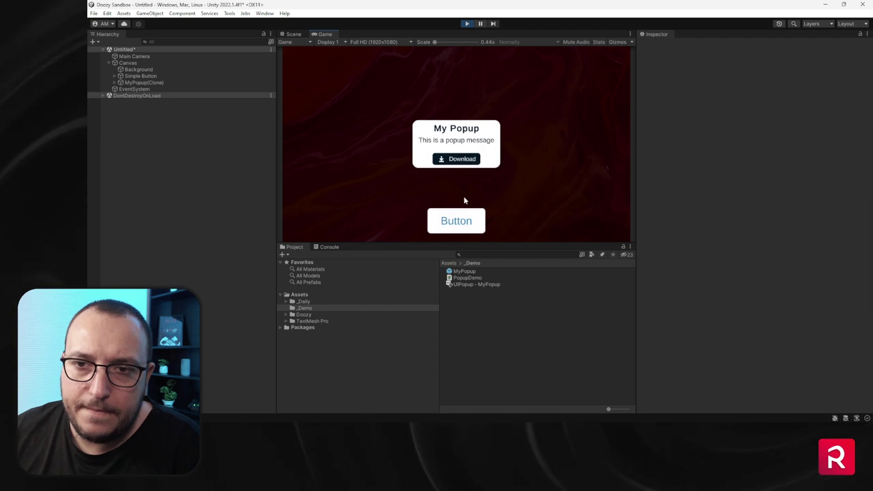
left_click(458, 222)
left_click(460, 220)
left_click(458, 167)
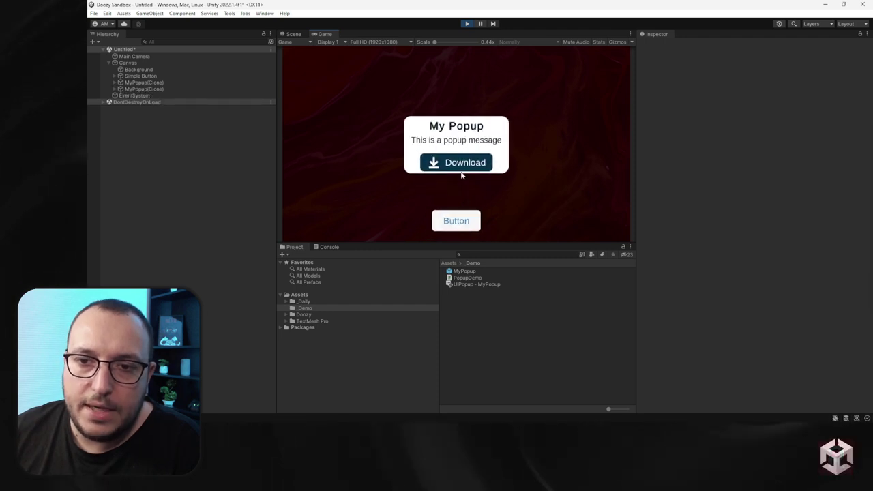
left_click(457, 169)
left_click(458, 170)
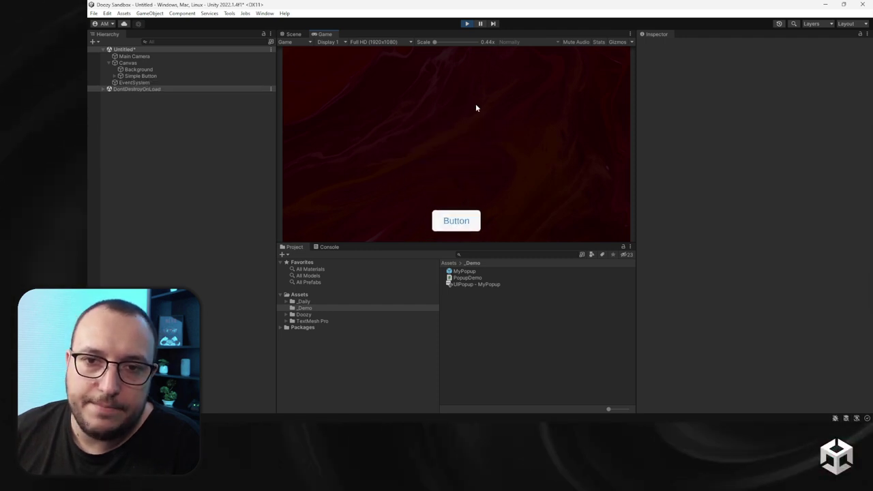
left_click(467, 24)
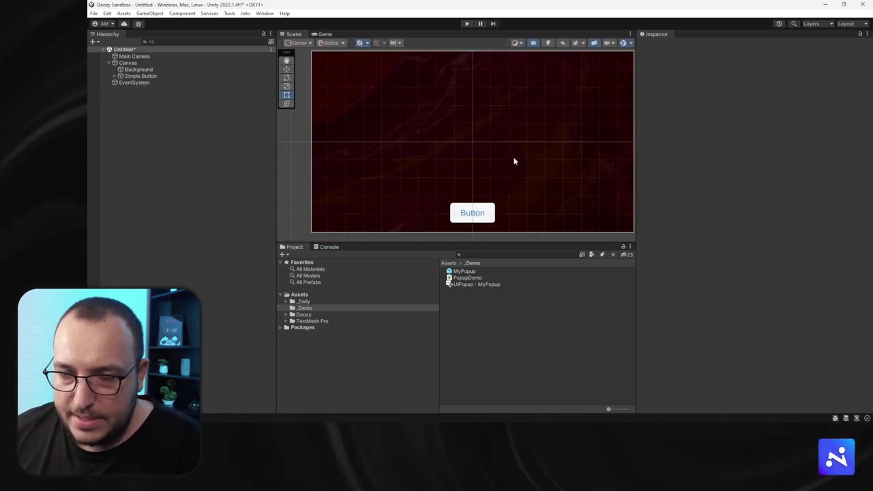
- Place the MyPopup prefab under Canvas and set its UIPopup Parent Mode to UI Tag
left_click_drag(464, 273, 167, 77)
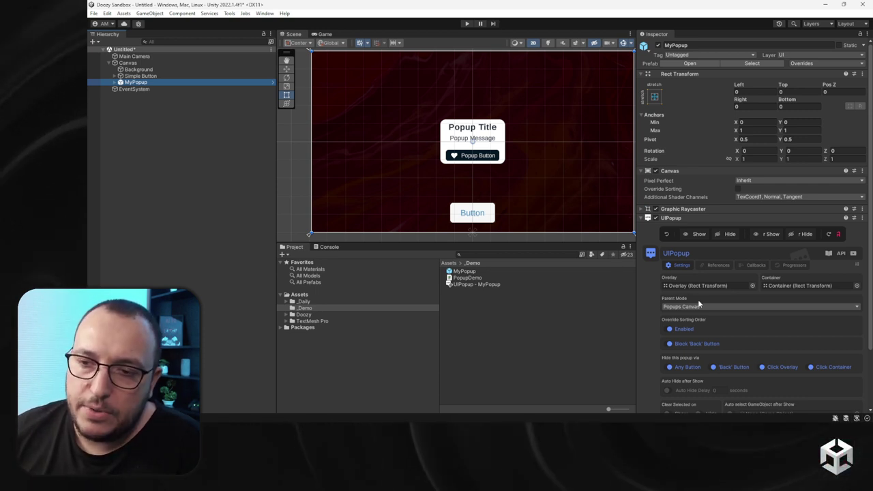
left_click(681, 307)
left_click(694, 316)
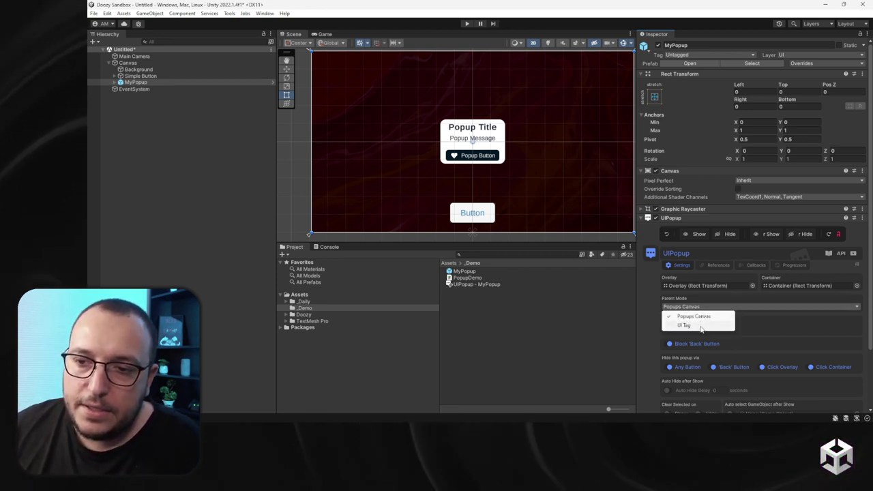
left_click(704, 324)
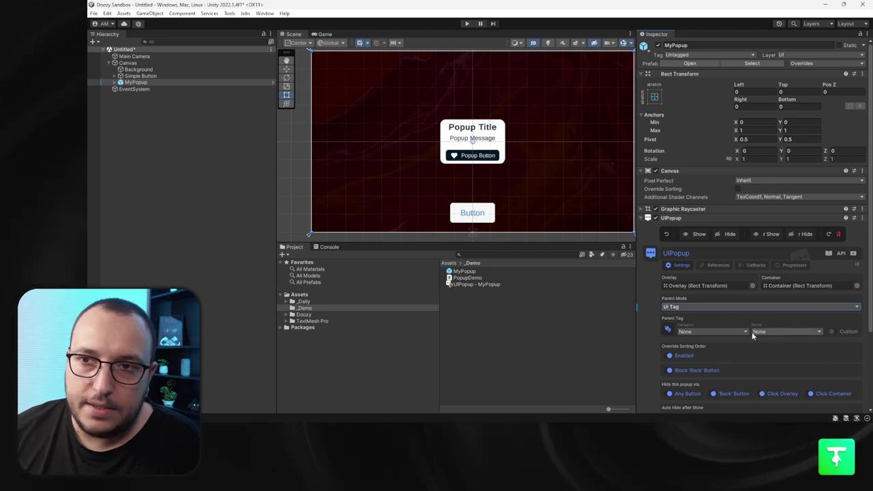
left_click(115, 82)
left_click(140, 89)
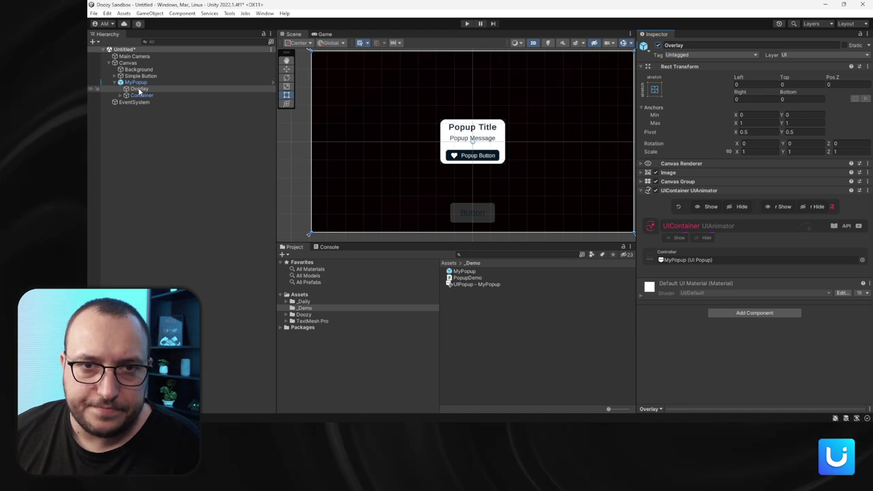
left_click(136, 82)
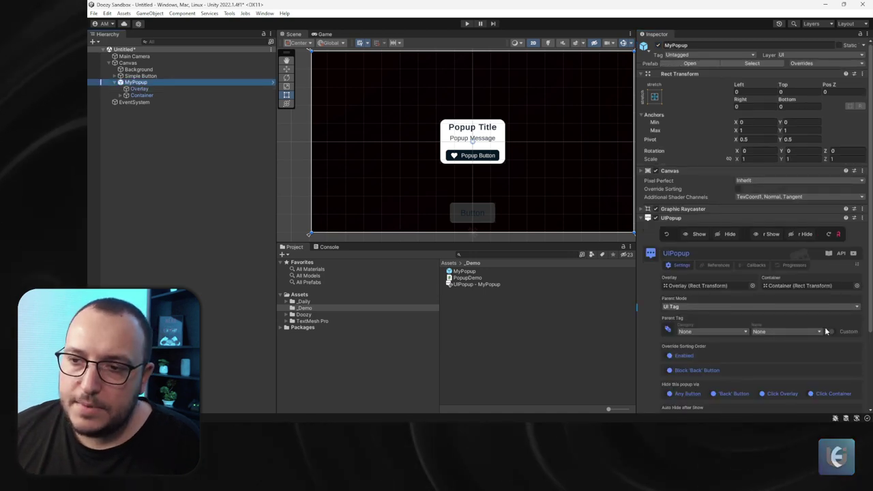
- Give the popup a custom parent tag with category Demo and name Target
left_click(833, 331)
left_click(727, 334)
type("Demo")
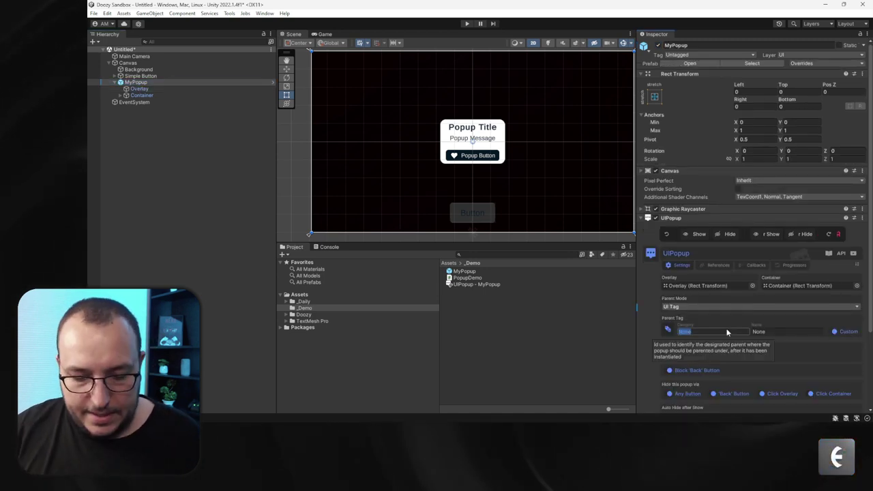
left_click(779, 332)
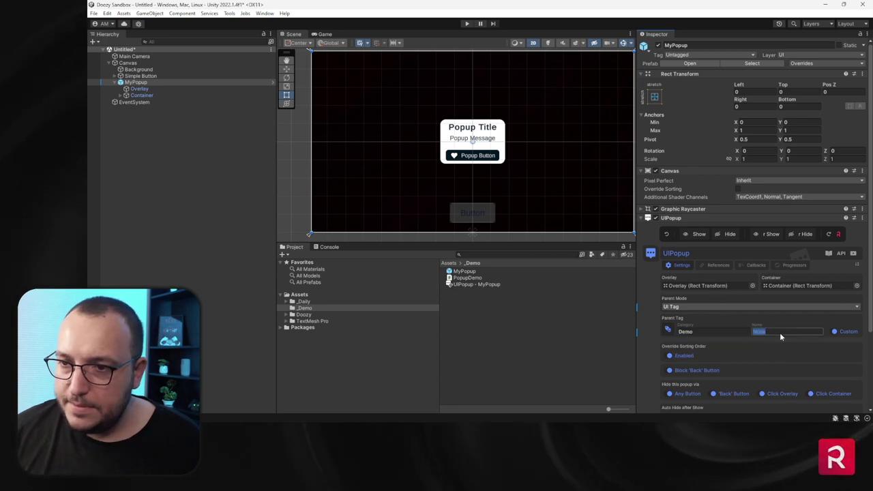
type("Target")
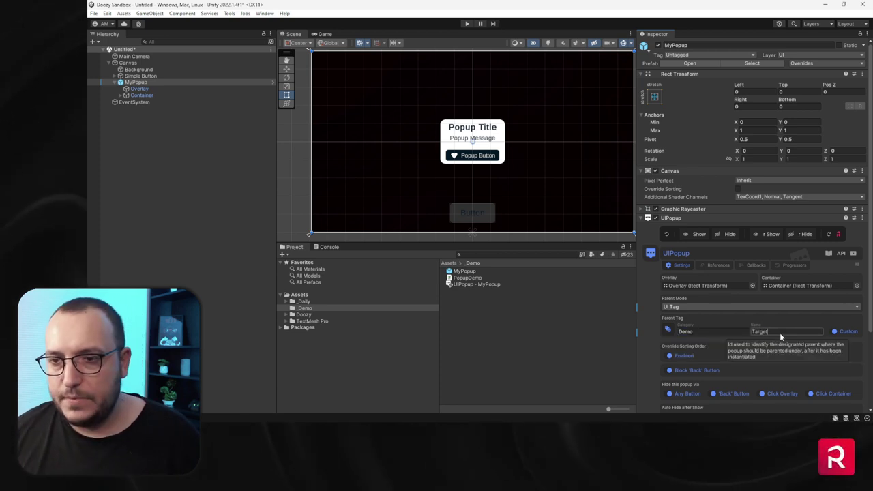
- Check the UI tags database, then apply all overrides to the MyPopup prefab
left_click(669, 330)
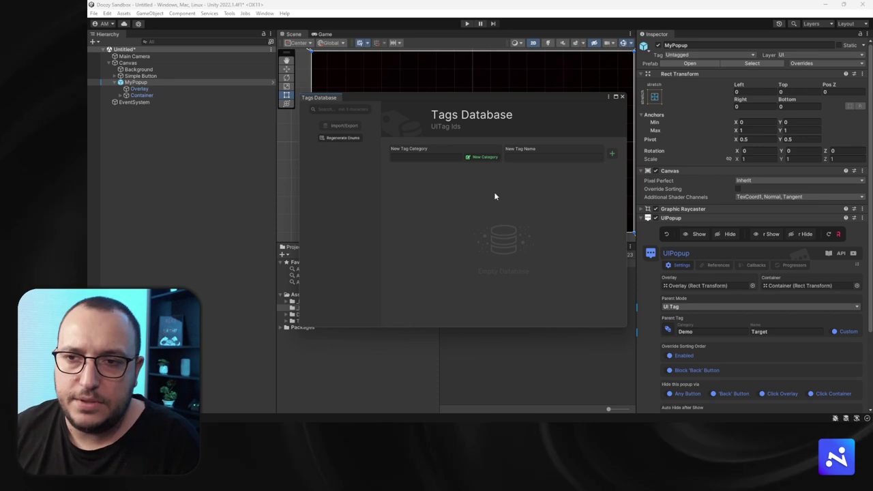
left_click(622, 97)
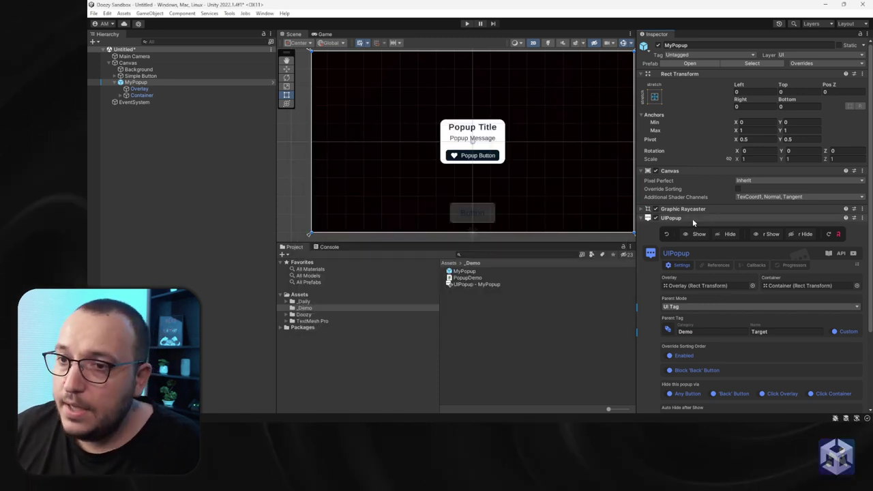
left_click(797, 63)
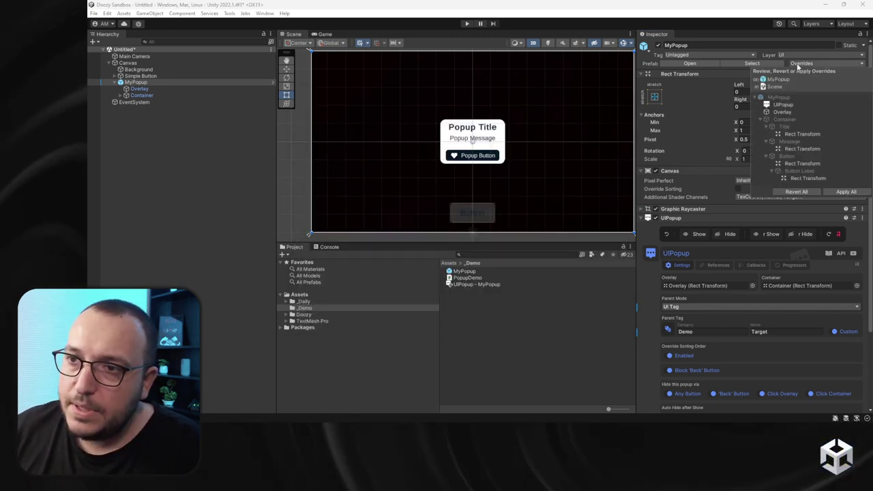
left_click(843, 191)
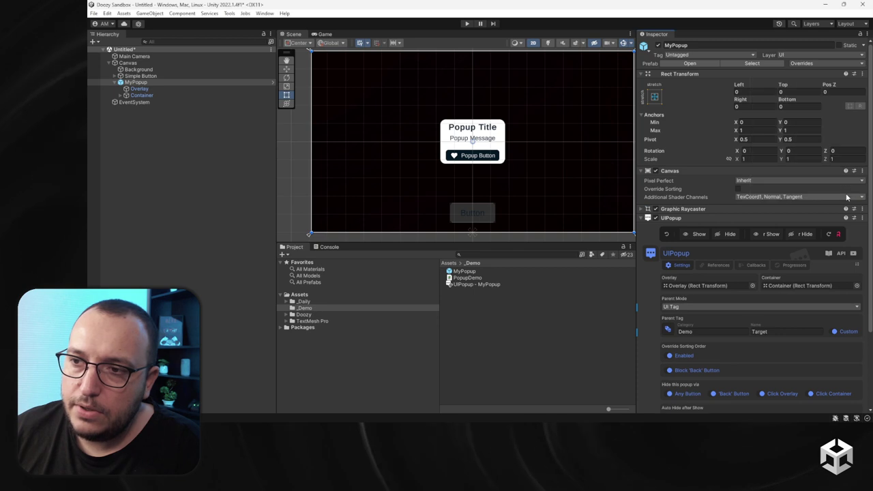
- Delete the MyPopup instance and add a new UI Image named Image under Canvas
key("Delete")
right_click(129, 62)
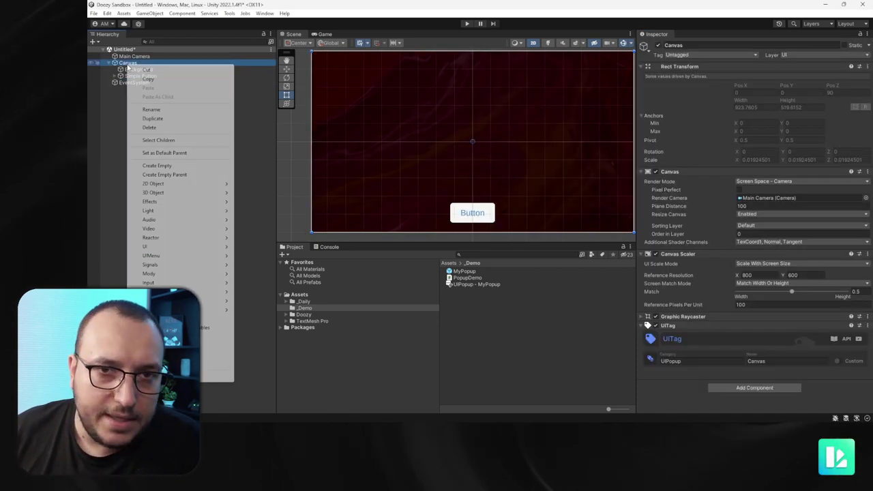
mouse_move(166, 246)
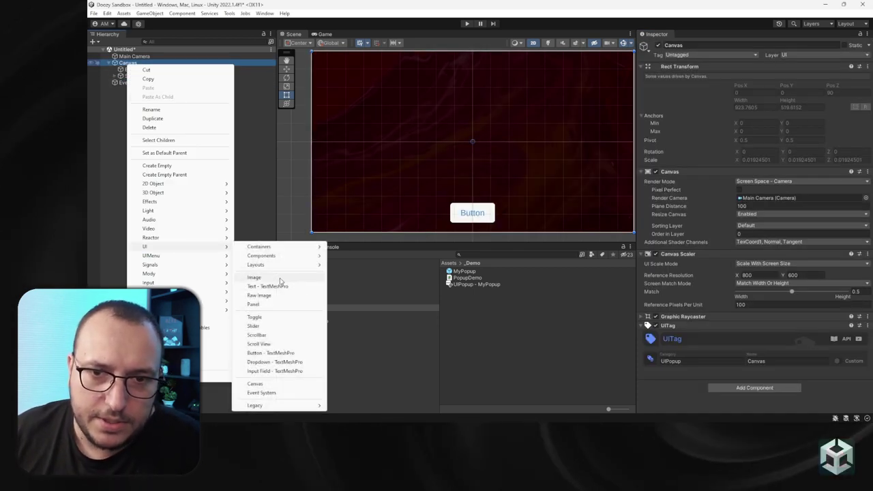
left_click(280, 279)
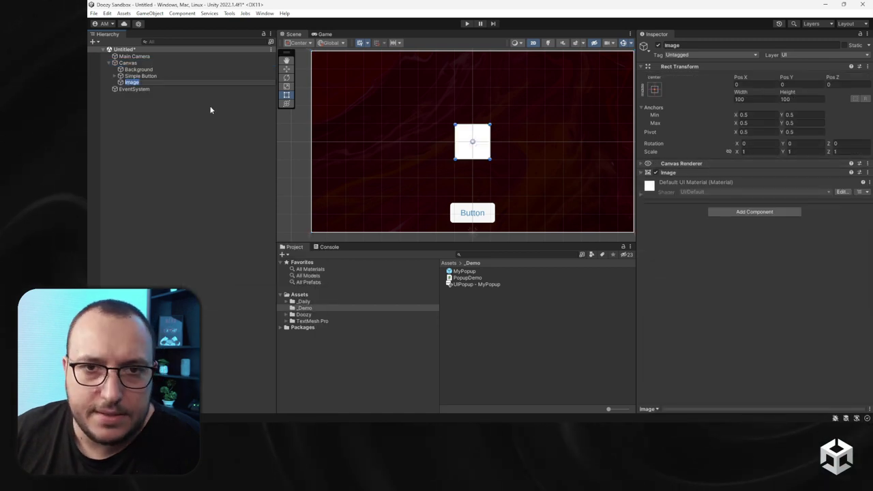
left_click(139, 92)
left_click(133, 82)
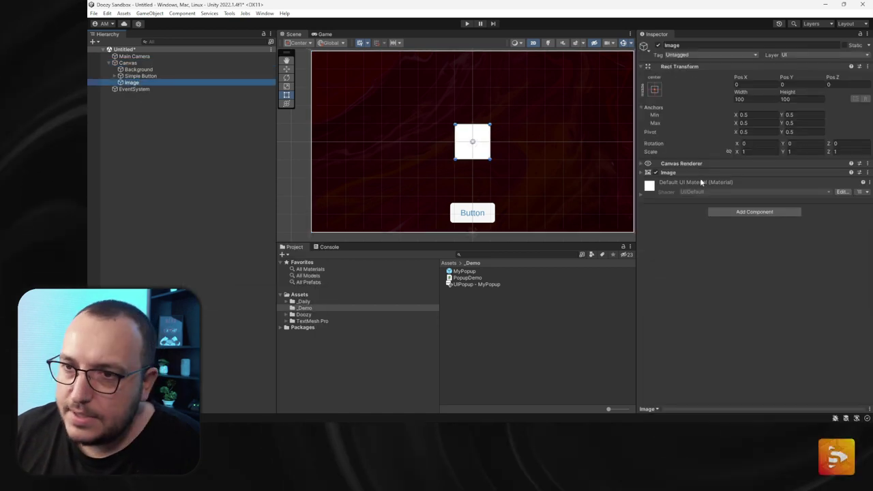
- Set the Image's colour alpha to 81 and resize it to about 490.38 × 357.91 in the upper right
left_click(754, 190)
left_click_drag(818, 349, 805, 352)
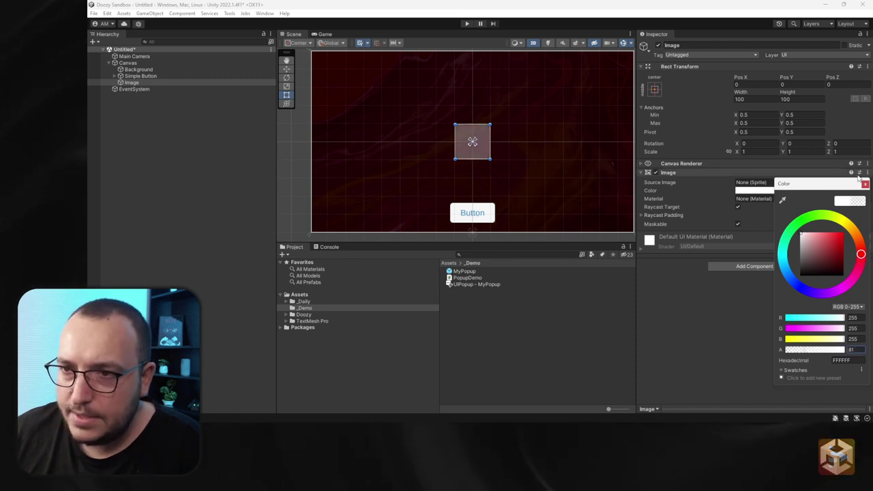
left_click(493, 130)
left_click_drag(490, 123, 594, 60)
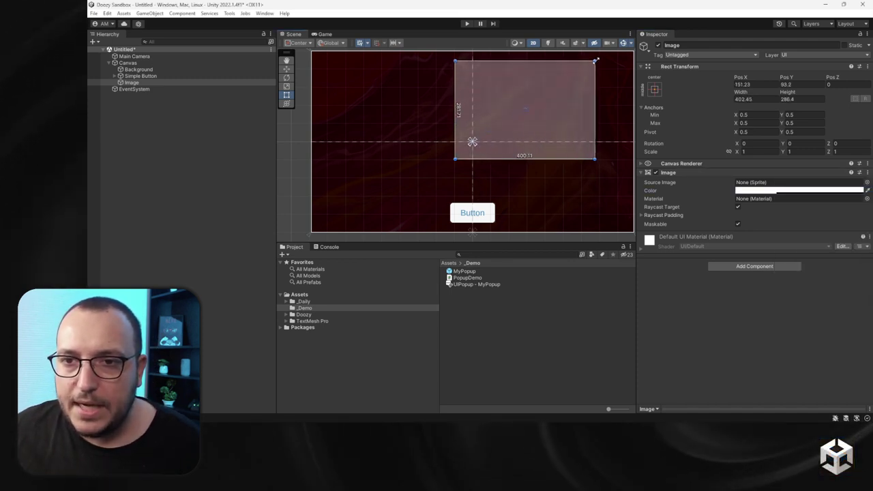
left_click_drag(556, 104, 586, 100)
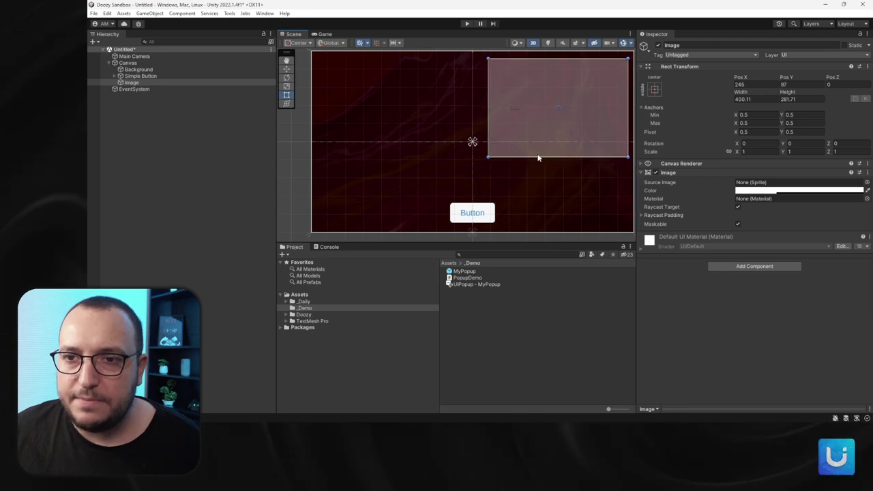
left_click_drag(488, 157, 461, 185)
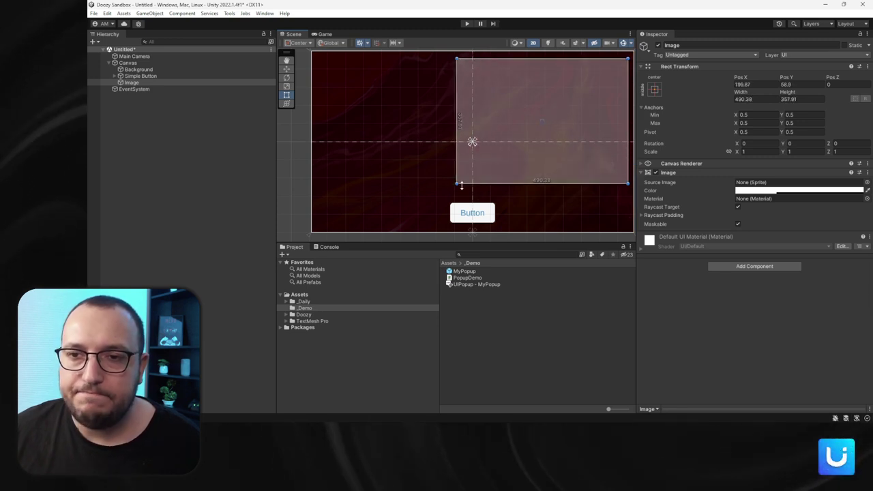
- Add a UITag to the Image with custom category Demo and name Target, then play
left_click(712, 268)
type("uitag")
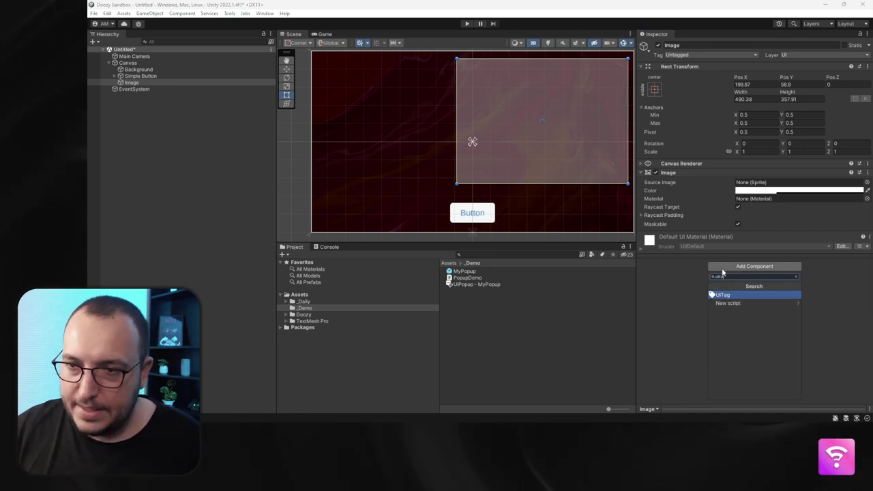
key("Return")
left_click(840, 271)
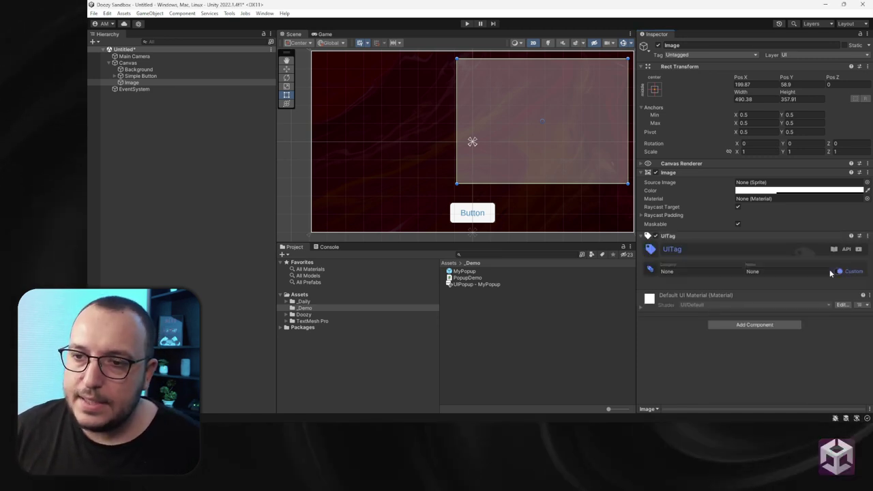
left_click(722, 272)
type("Demo")
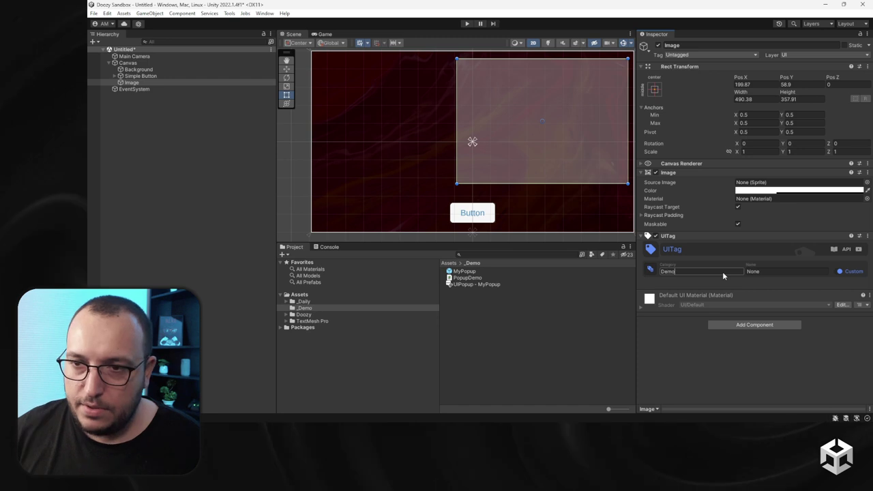
left_click(760, 272)
type("Targ")
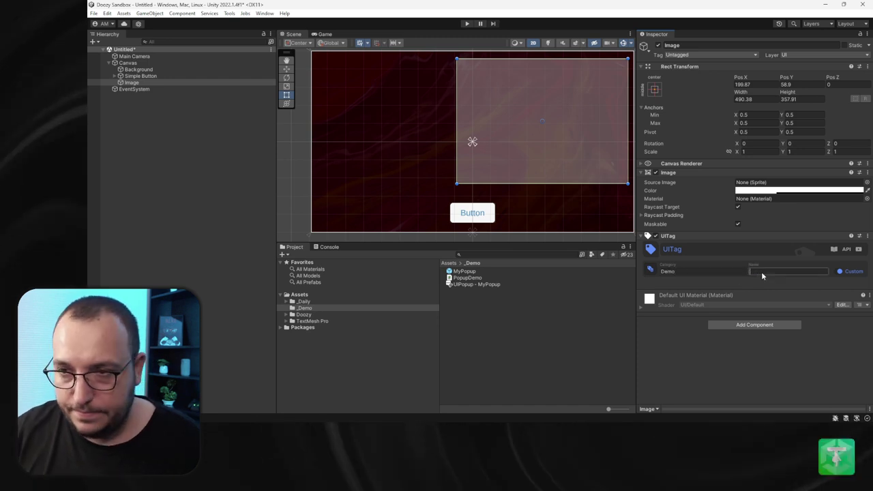
type("et")
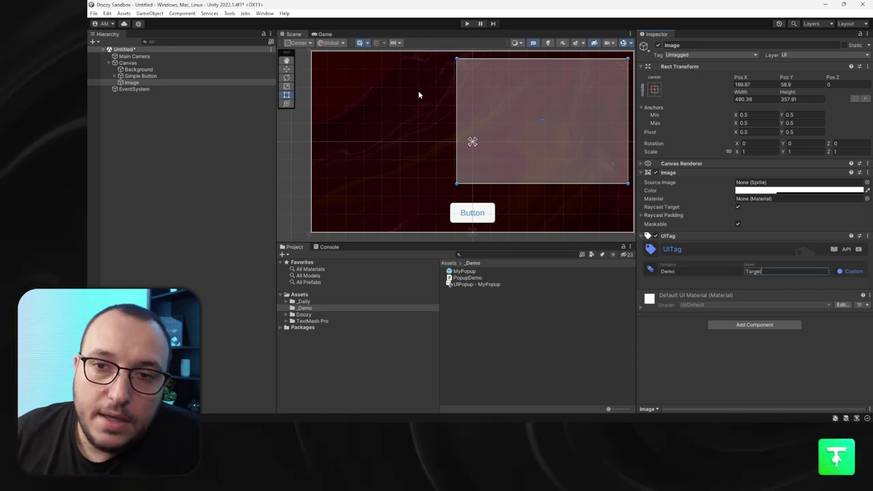
key("ctrl+p")
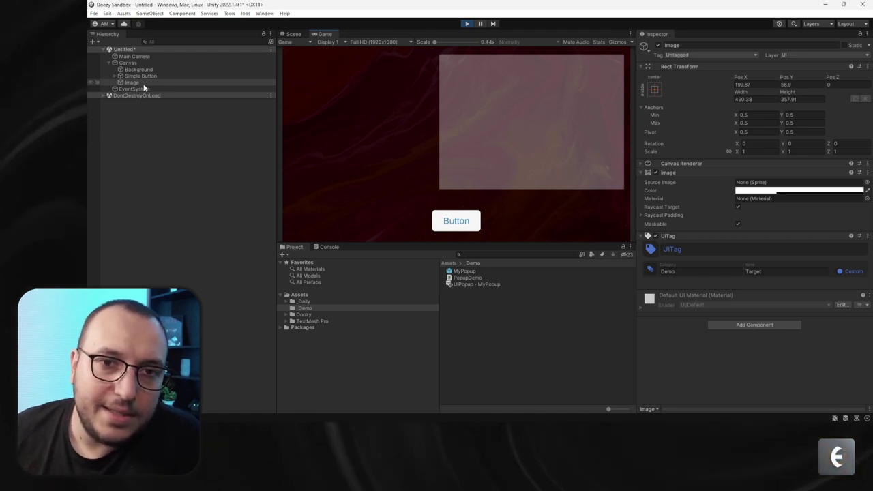
- Open and close the popup several times to confirm it appears inside the tagged Image area
left_click(468, 228)
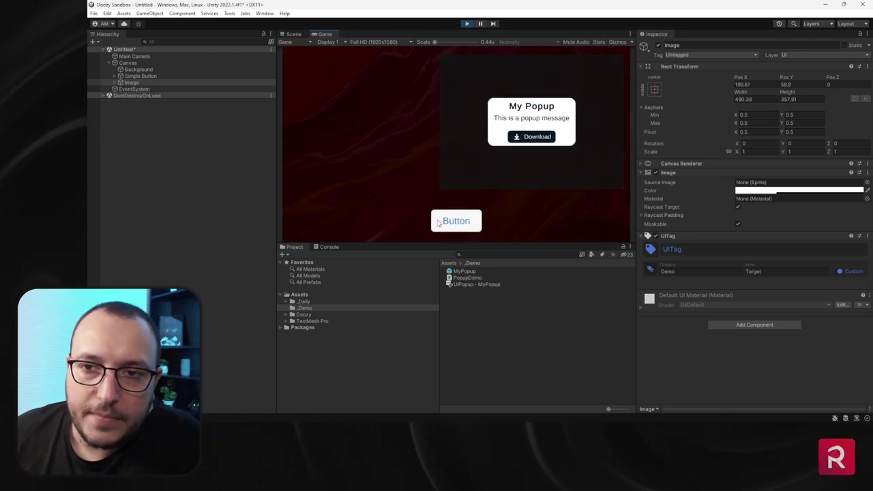
left_click(522, 167)
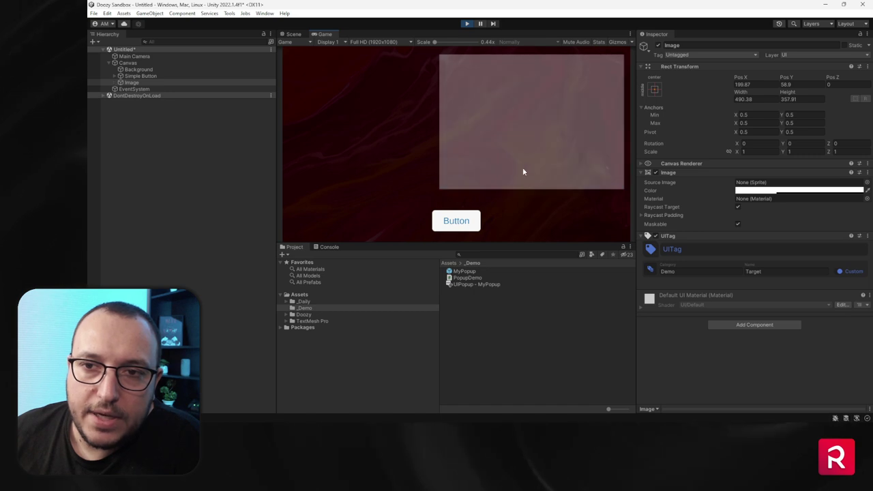
left_click(456, 220)
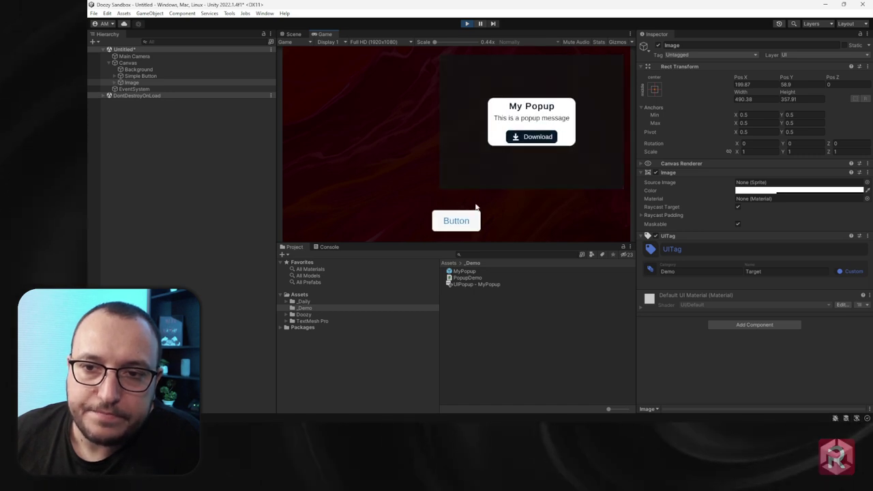
left_click(533, 139)
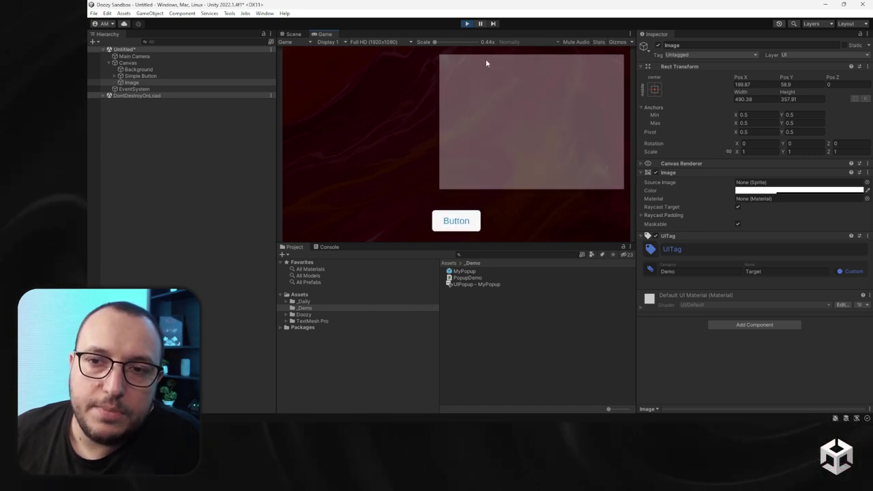
left_click(456, 221)
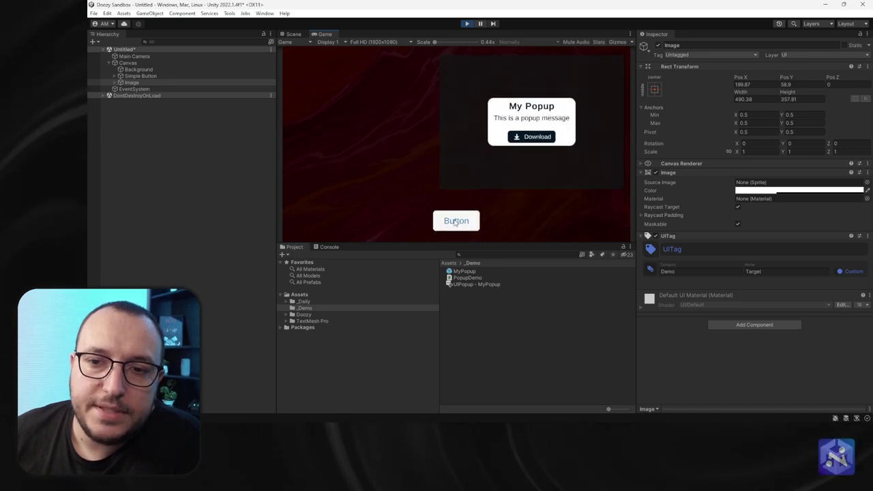
left_click(527, 138)
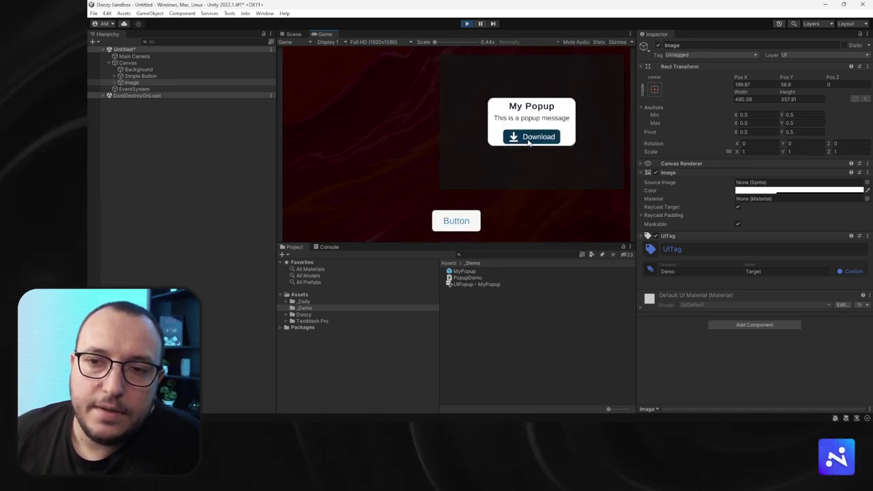
left_click(525, 138)
left_click(524, 138)
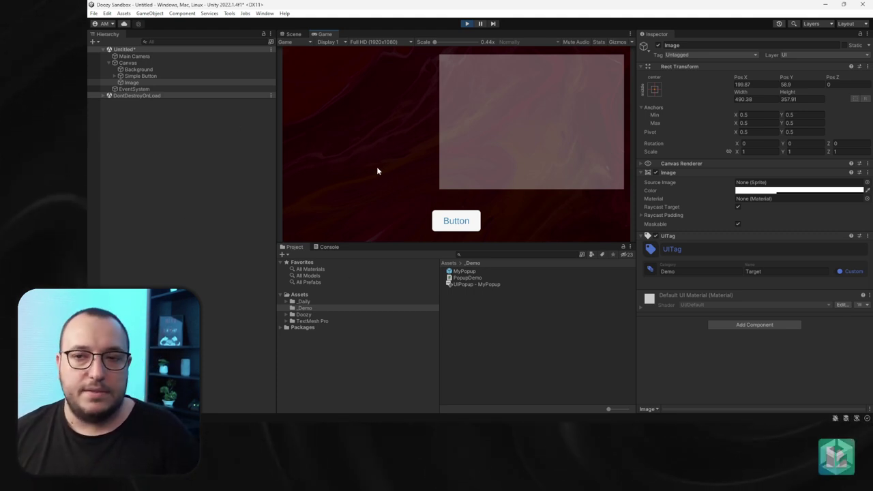
- Turn off the Image panel and test the popup again
left_click(655, 172)
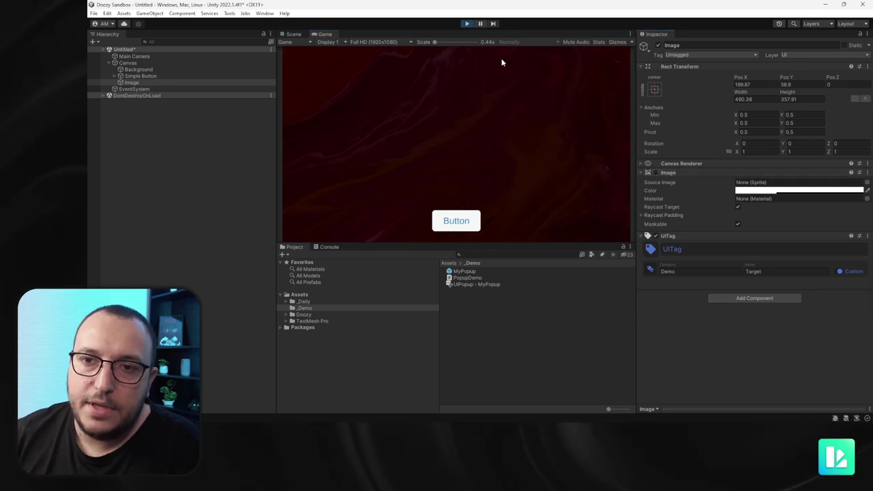
left_click(461, 228)
left_click(521, 144)
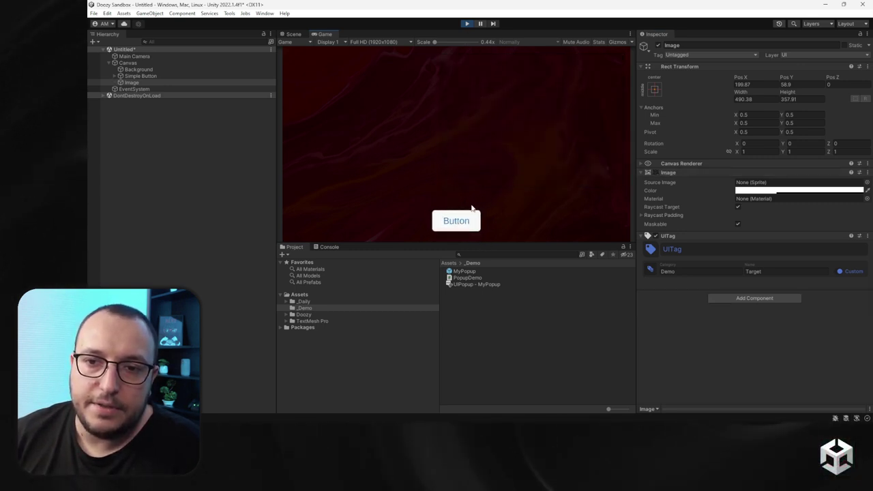
left_click(464, 218)
left_click(445, 225)
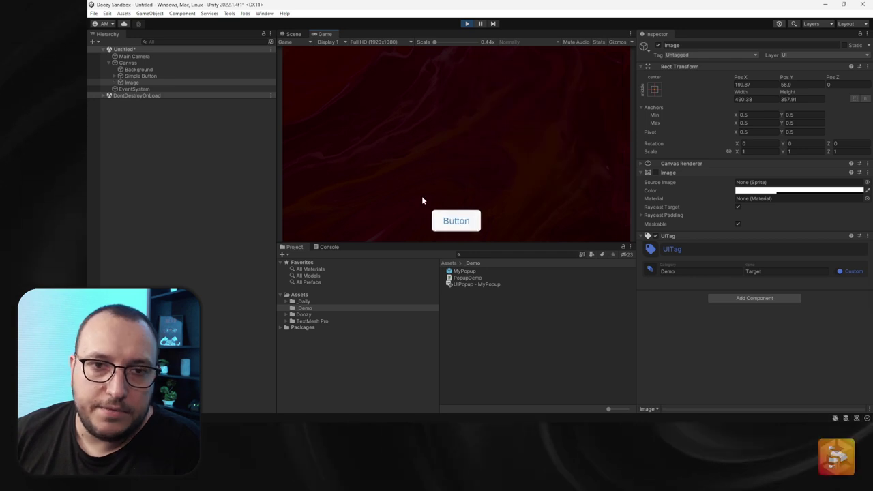
- Disable the Overlay in the MyPopup prefab, return to the scene, and retest the popup
double_click(469, 272)
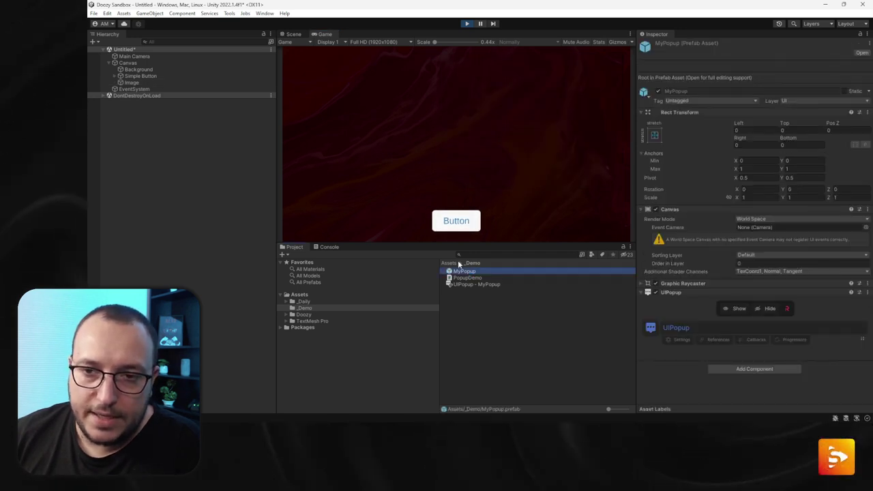
key("Down")
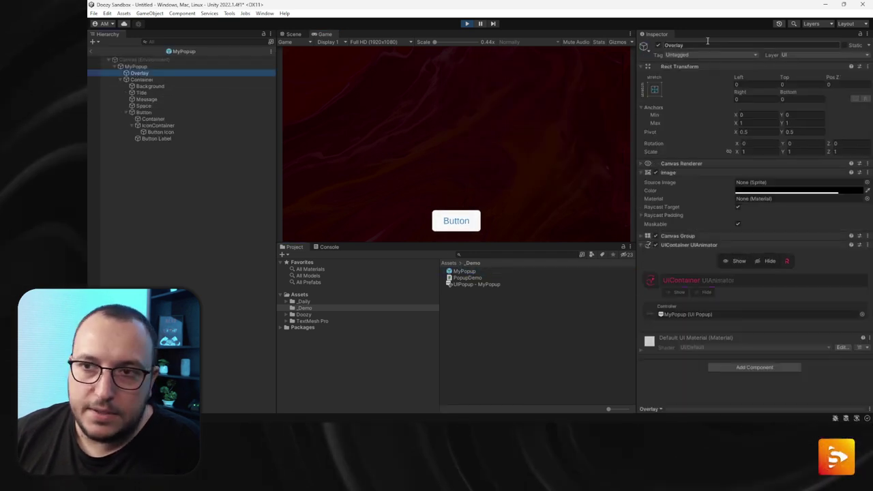
left_click(657, 45)
left_click(92, 52)
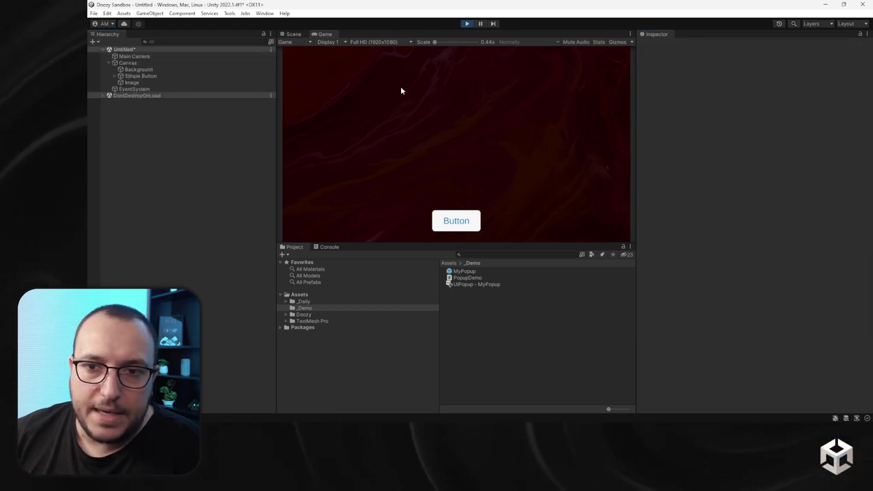
left_click(457, 223)
left_click(468, 223)
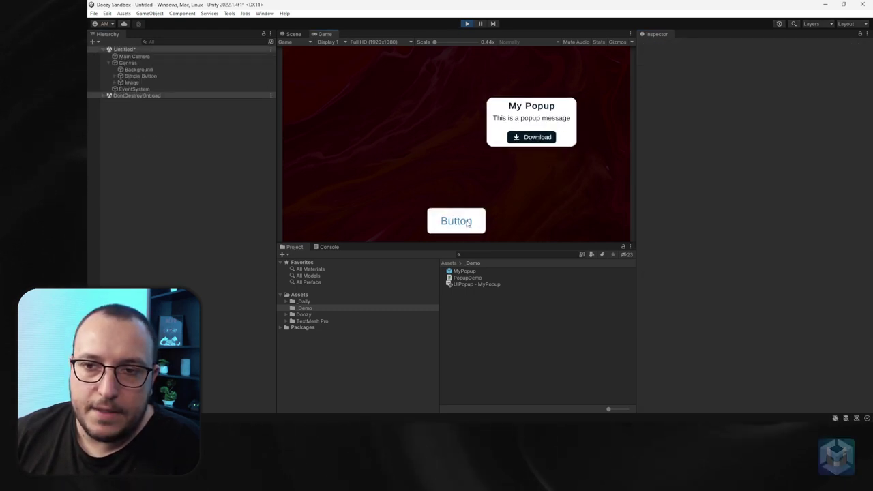
left_click(521, 138)
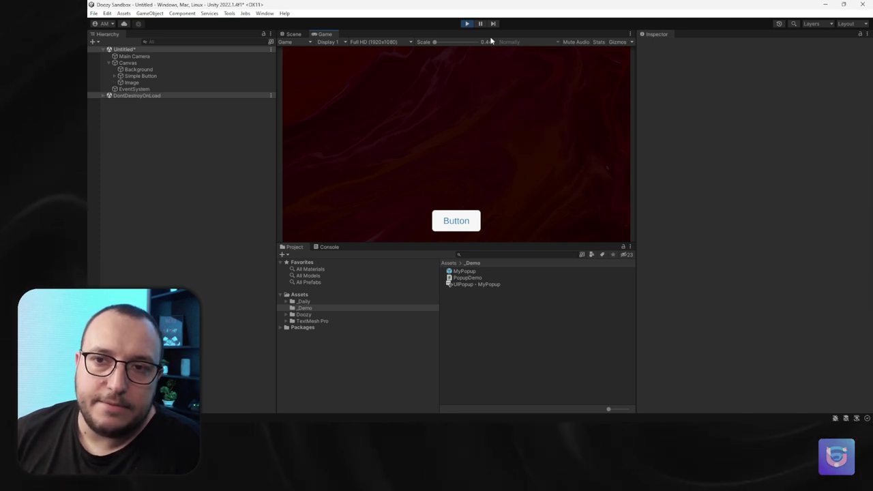
- Stop the game, inspect the MyPopup prefab and set its UIPopup Parent Mode to Popups Canvas
left_click(466, 24)
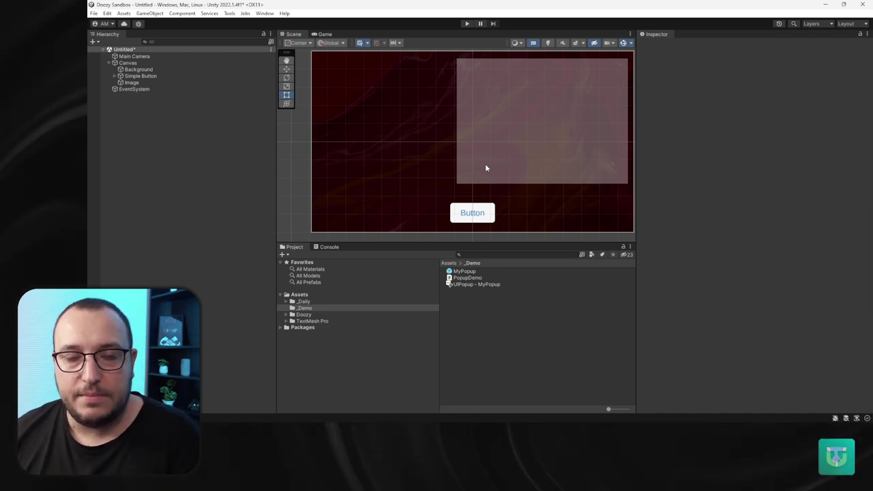
left_click(156, 82)
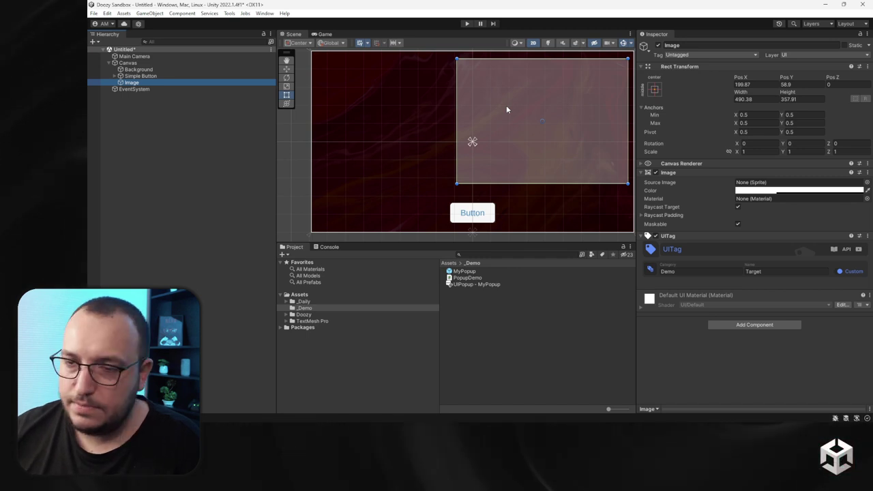
left_click(472, 272)
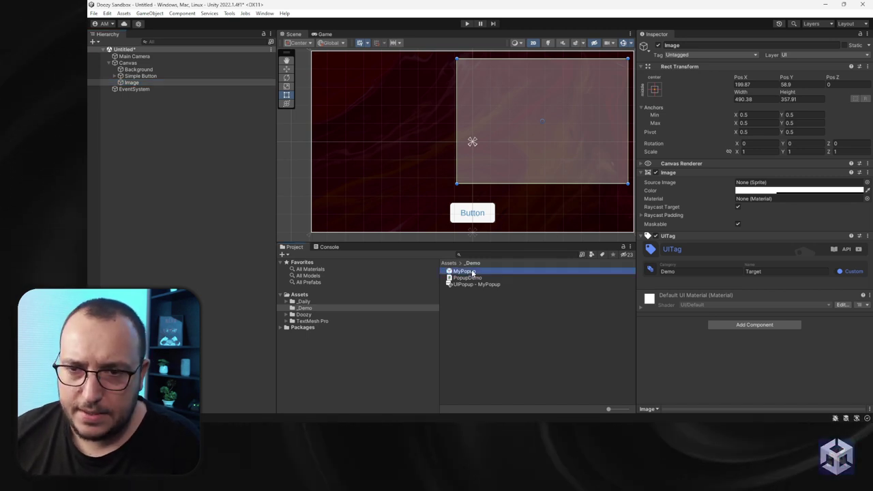
left_click(183, 82)
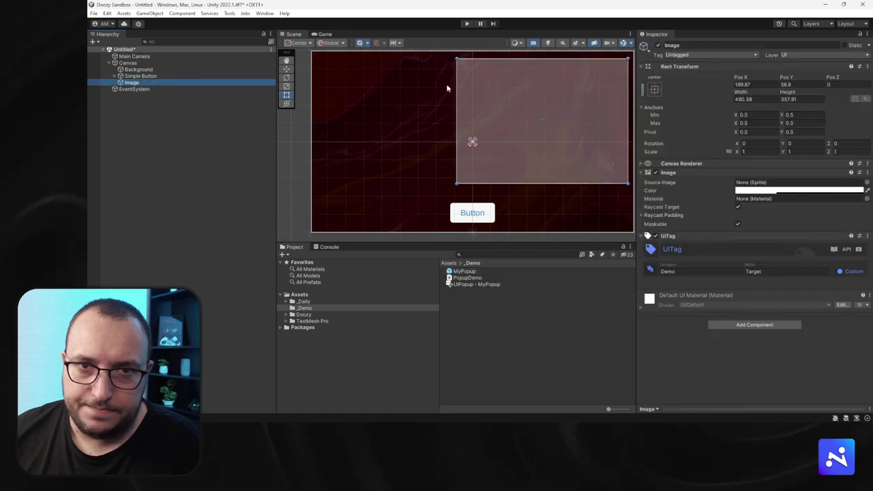
double_click(469, 272)
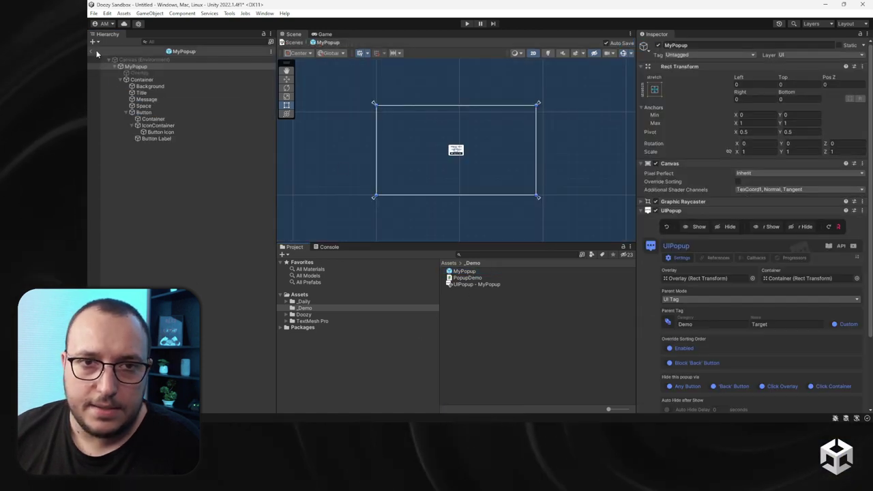
left_click(93, 52)
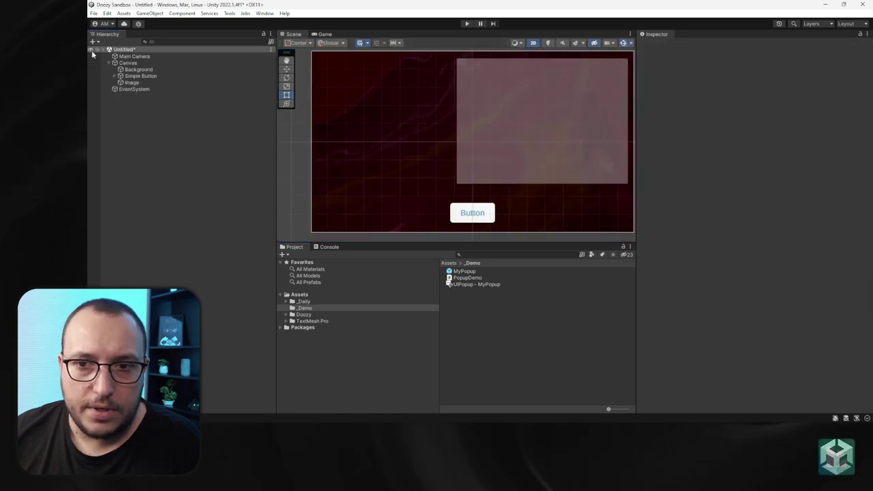
left_click(700, 380)
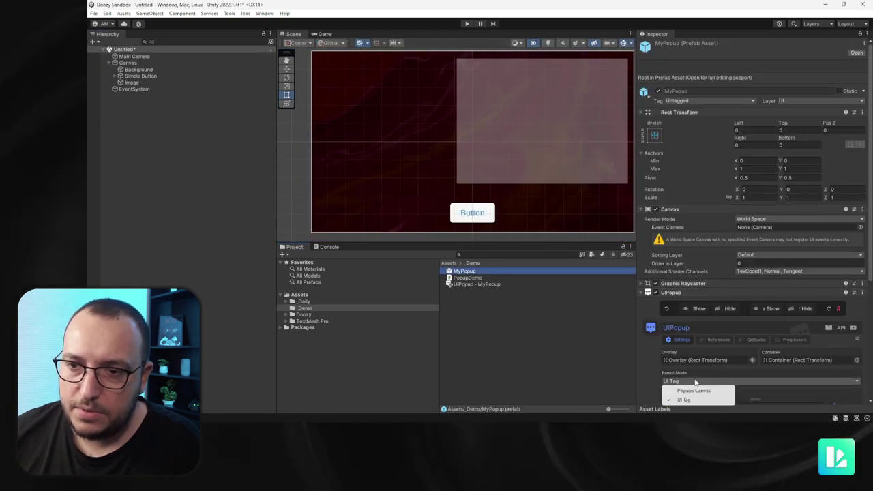
left_click(695, 392)
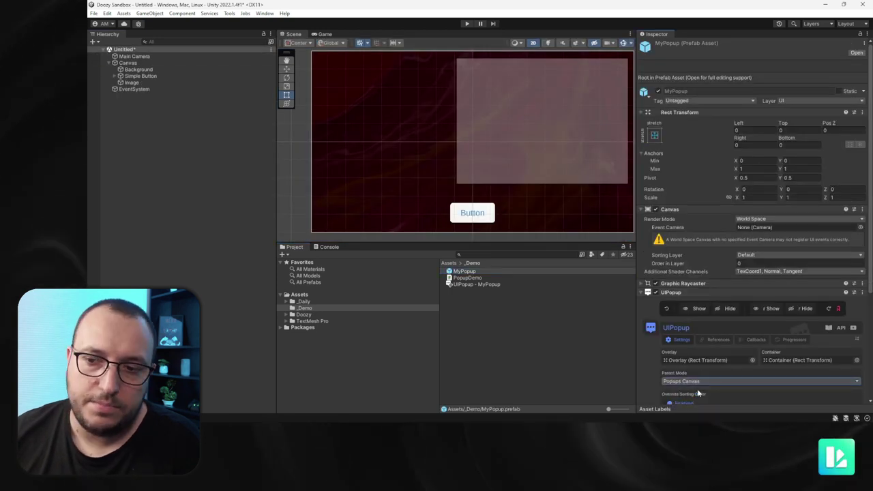
- Play the scene and trigger the popup from the Button to check it appears centred, then close it
left_click(466, 23)
left_click(467, 229)
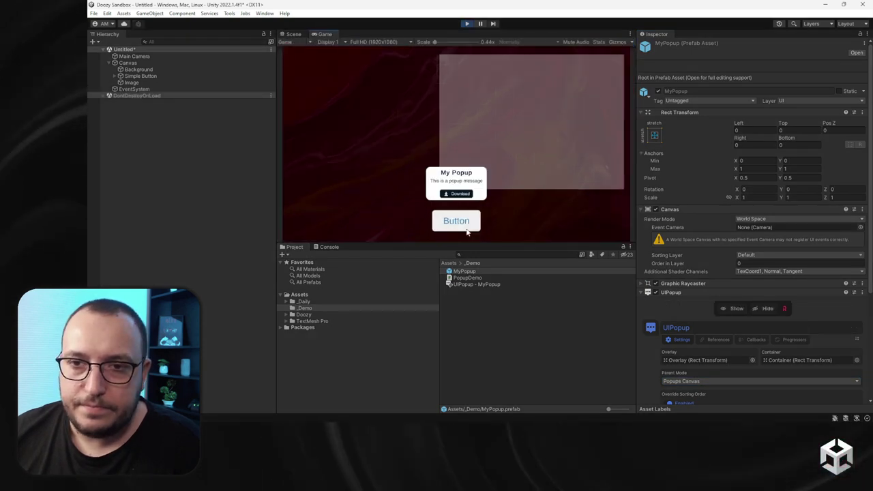
left_click(466, 229)
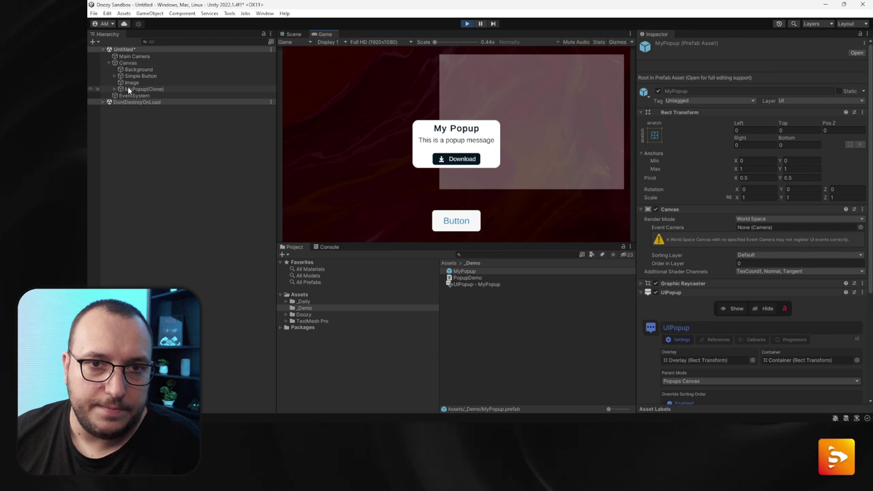
left_click(456, 159)
left_click(465, 25)
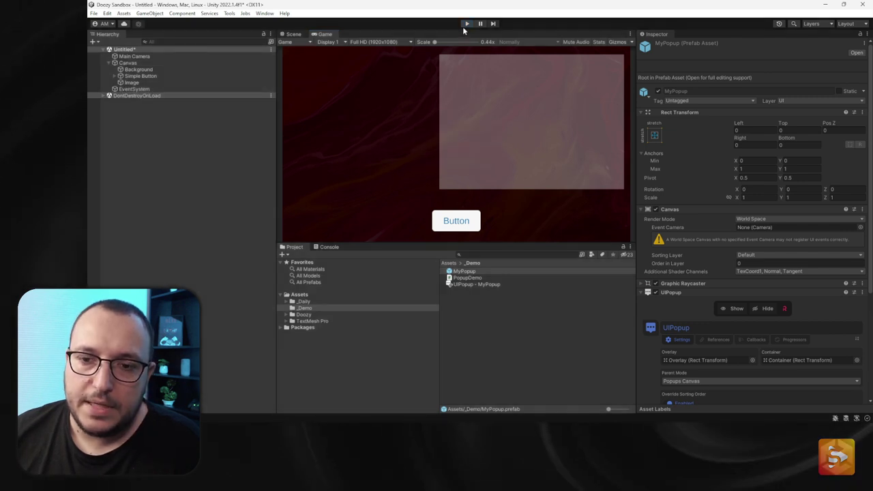
- In PopupDemo.cs, add a .SetParent(UITag…) line above ShowFromQueue, importing UITag's namespace
key("alt+Tab")
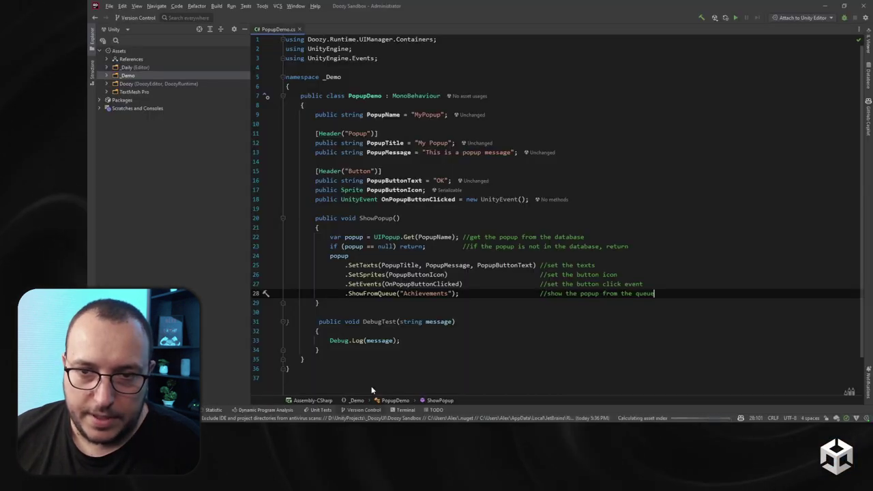
key("Up")
key("Return")
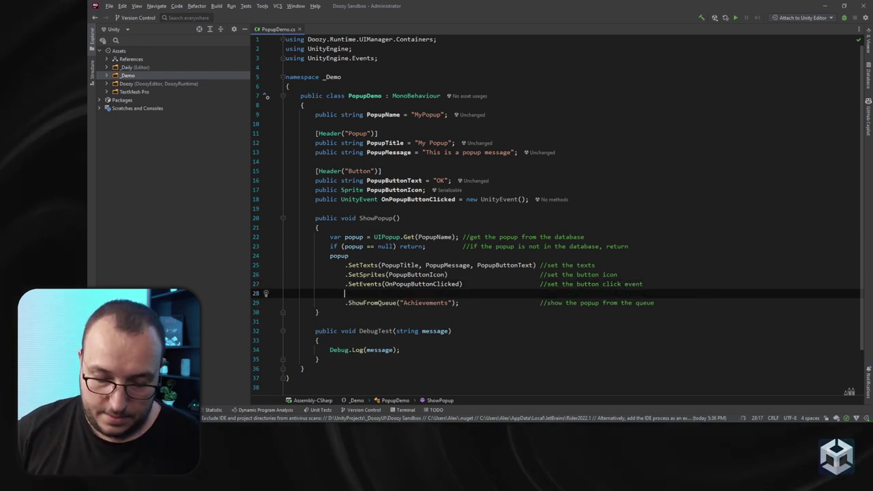
type(".Setp")
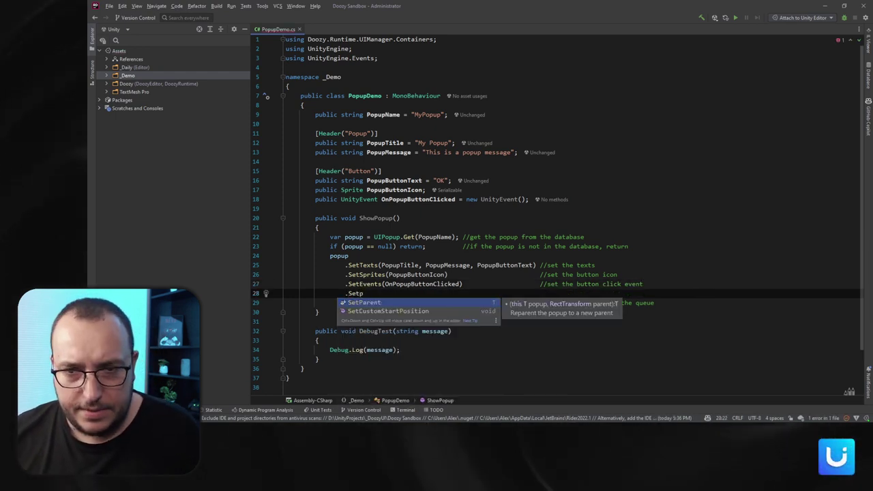
key("BackSpace")
key("BackSpace")
key("BackSpace")
key("BackSpace")
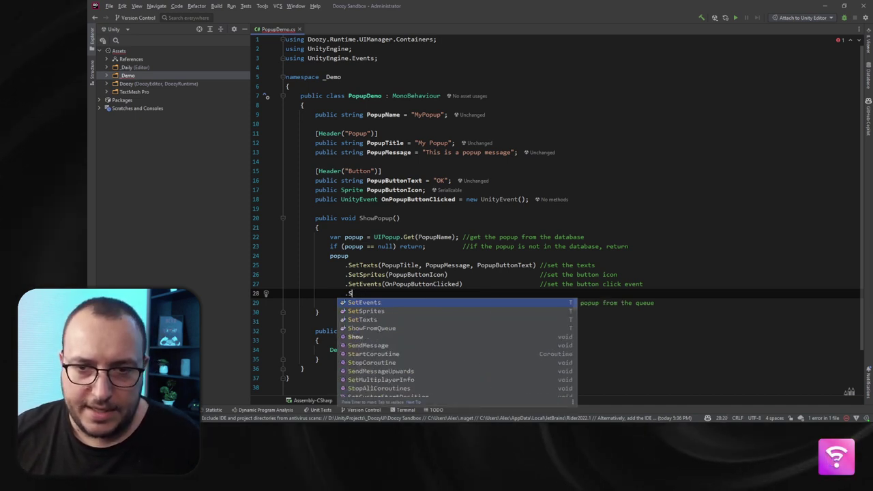
type("setp")
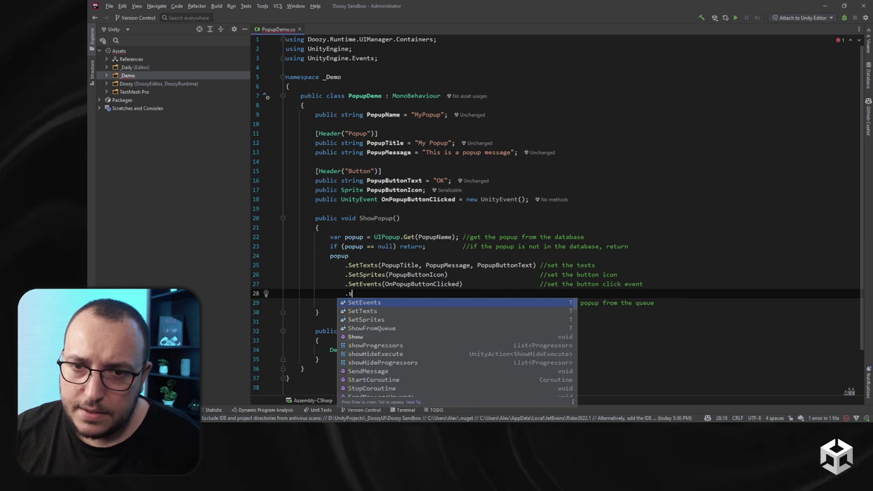
type("etp")
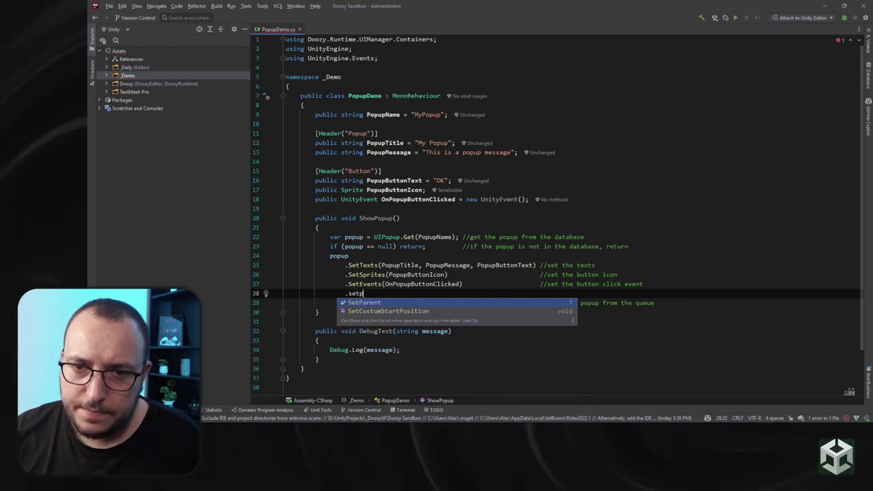
key("Return")
type("UITag")
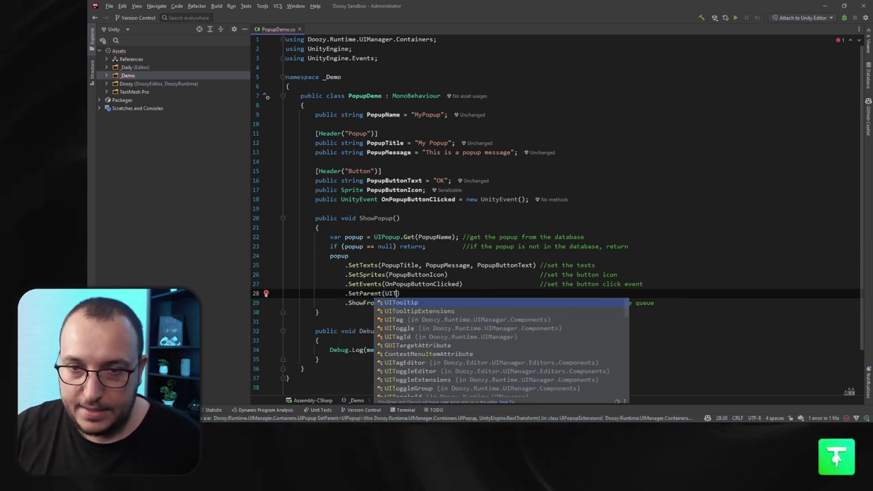
key("Return")
- Complete the parent argument as UITag.GetFirstTag("Demo", "Target").GetComponent<RectTransform>()
type(".")
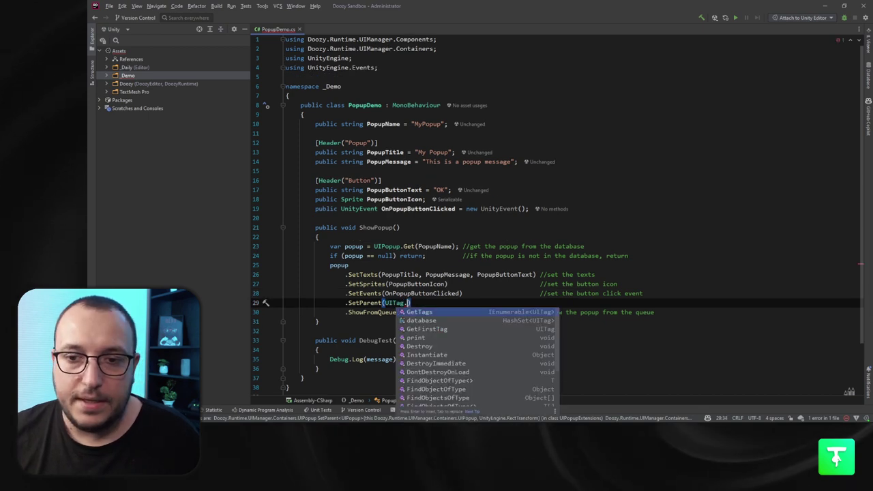
type("g")
key("Down")
key("Return")
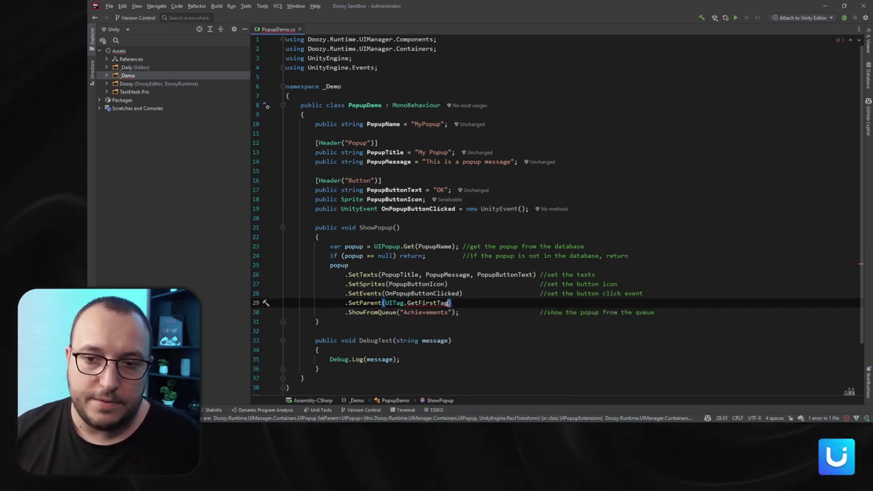
type("\"Dem")
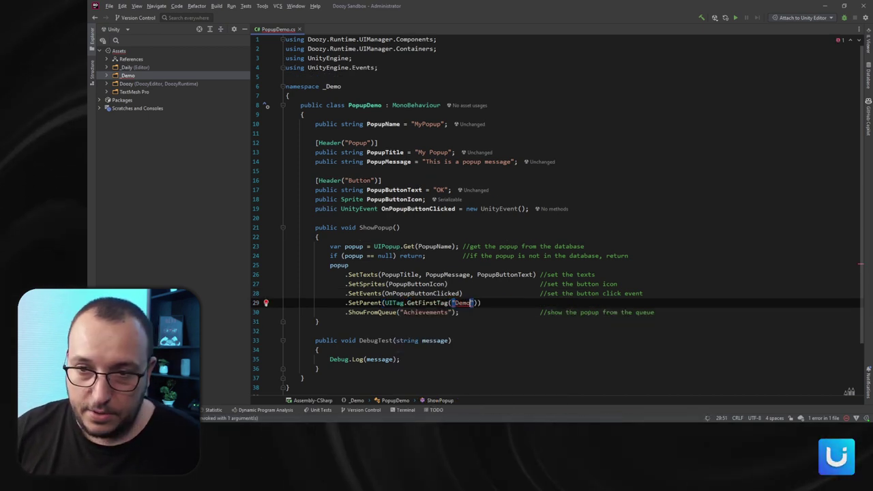
type("o\", Target")
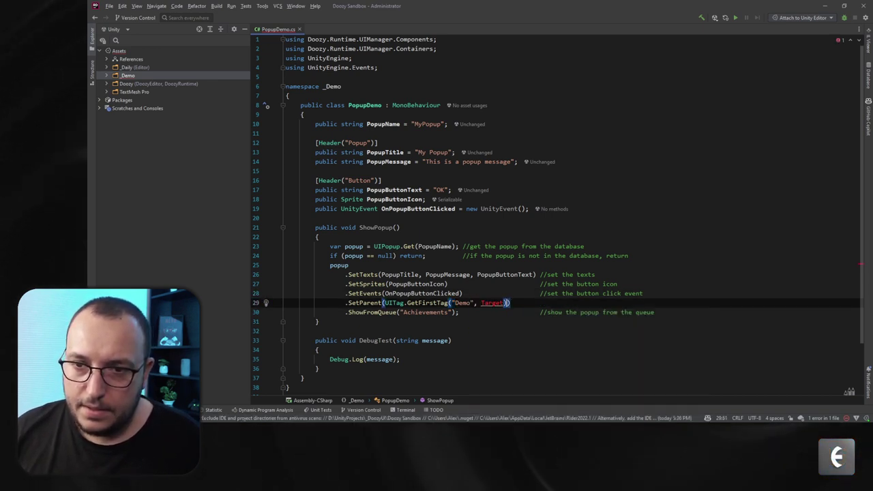
key("BackSpace")
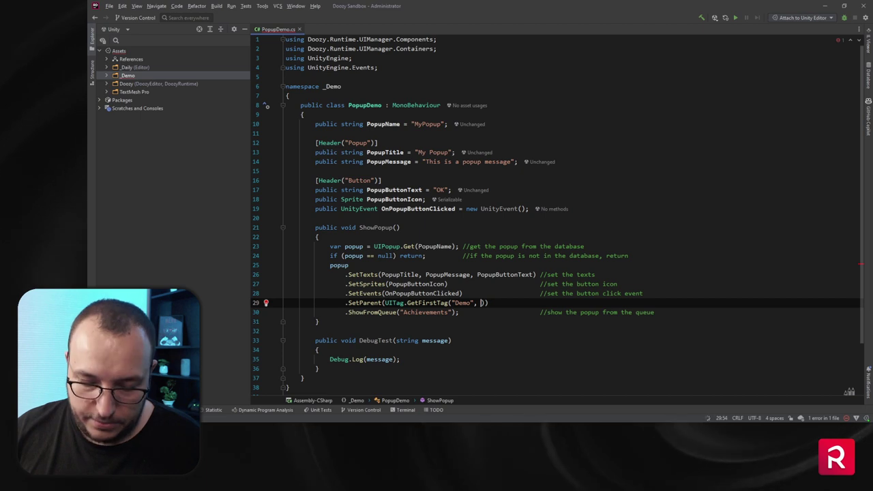
type("Target\"")
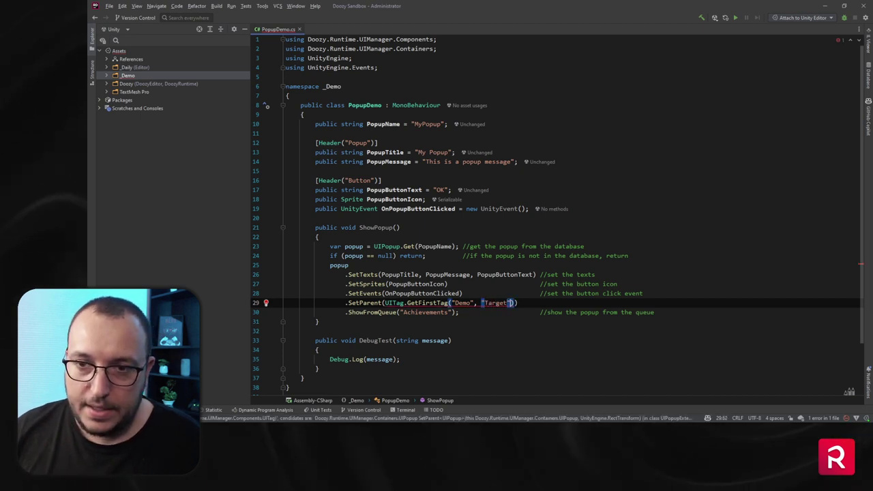
type(").get")
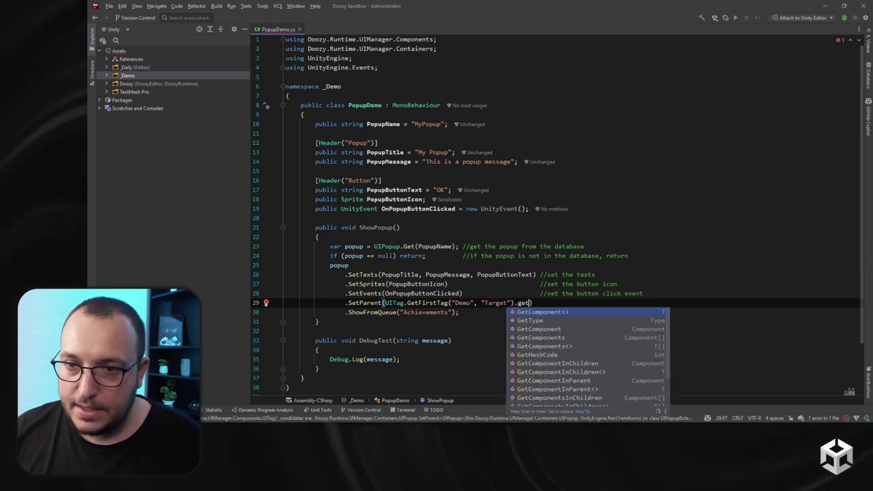
key("Return")
type("RectT>(")
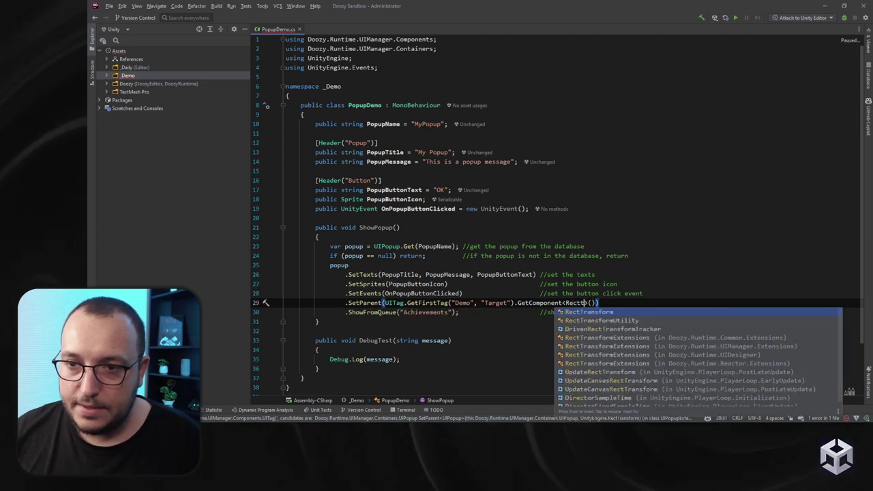
key("Return")
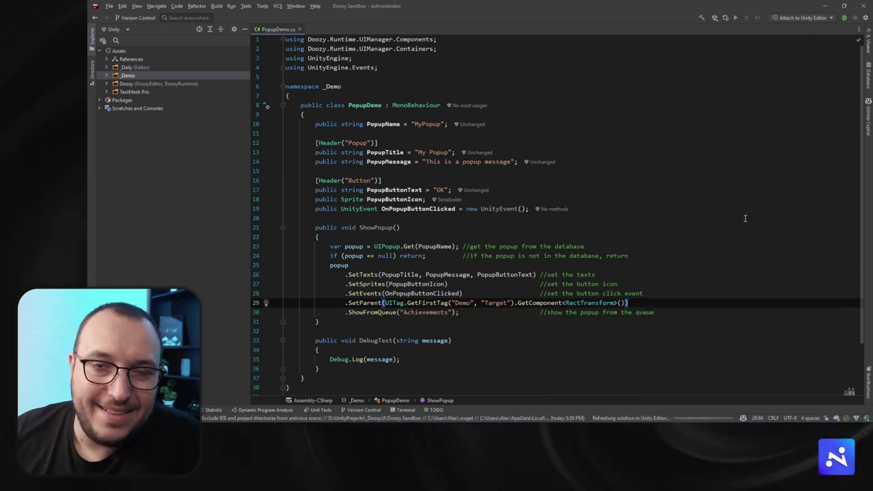
mouse_move(353, 428)
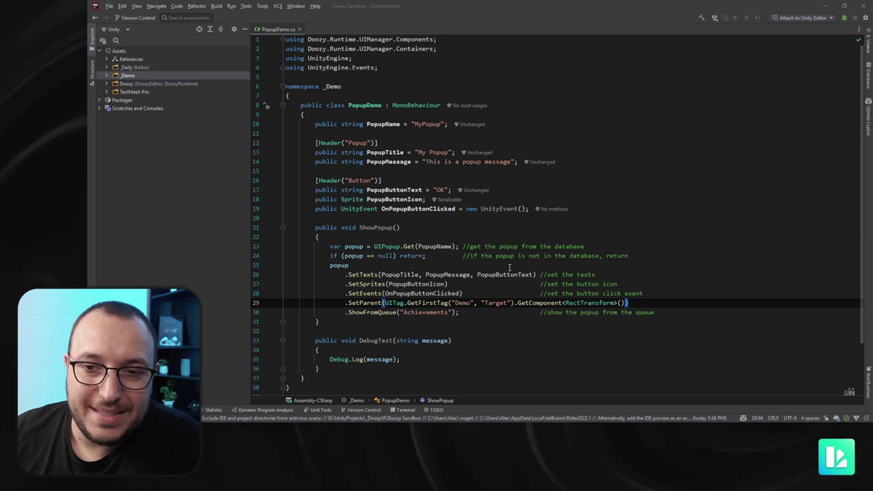
key("alt+Tab")
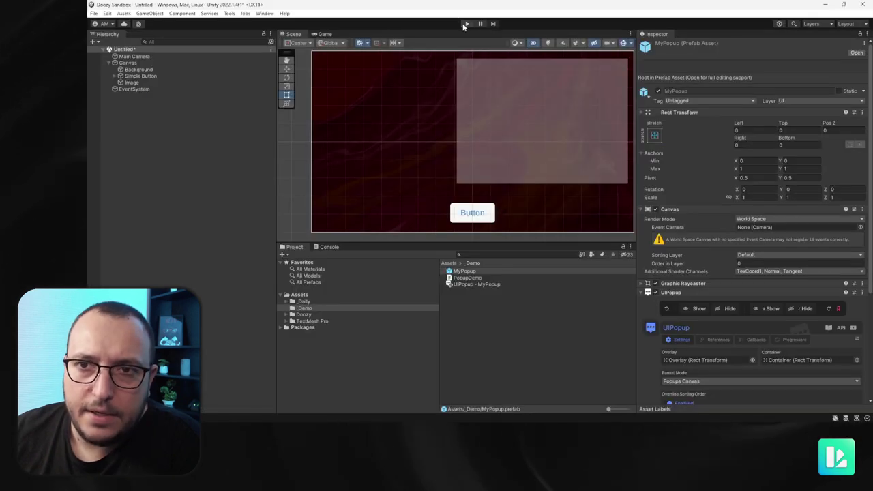
- Play the scene and show the popup repeatedly, closing it via Download, confirming it opens inside the Demo/Target Image
left_click(466, 24)
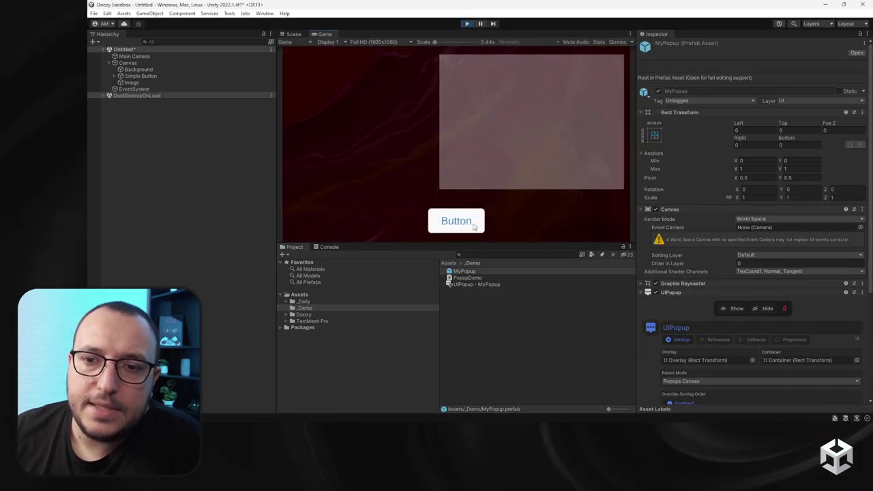
left_click(456, 220)
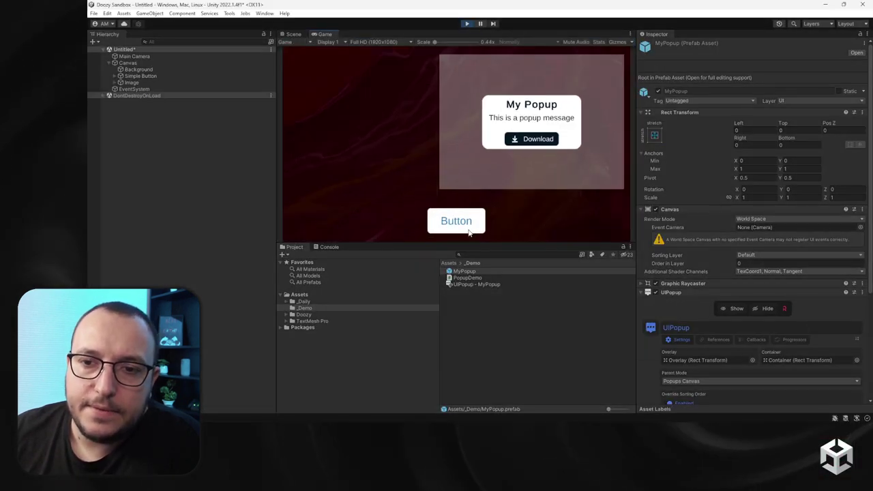
left_click(532, 137)
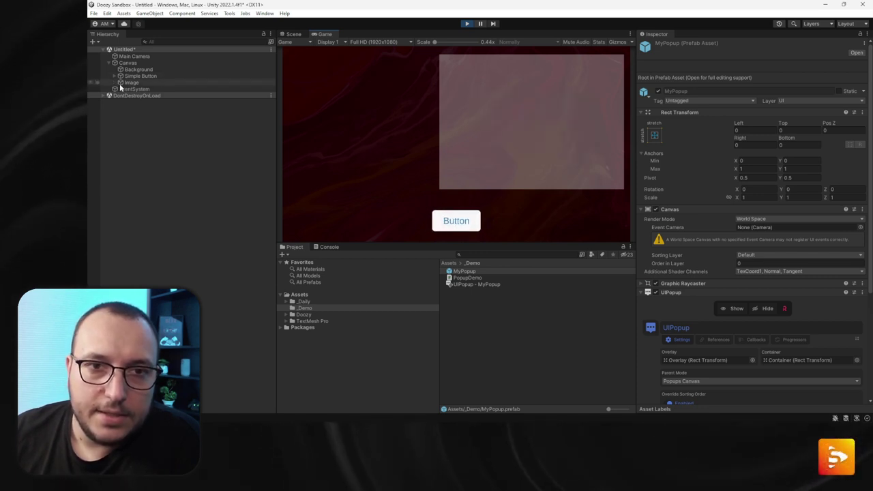
scroll(704, 356, "down", 2)
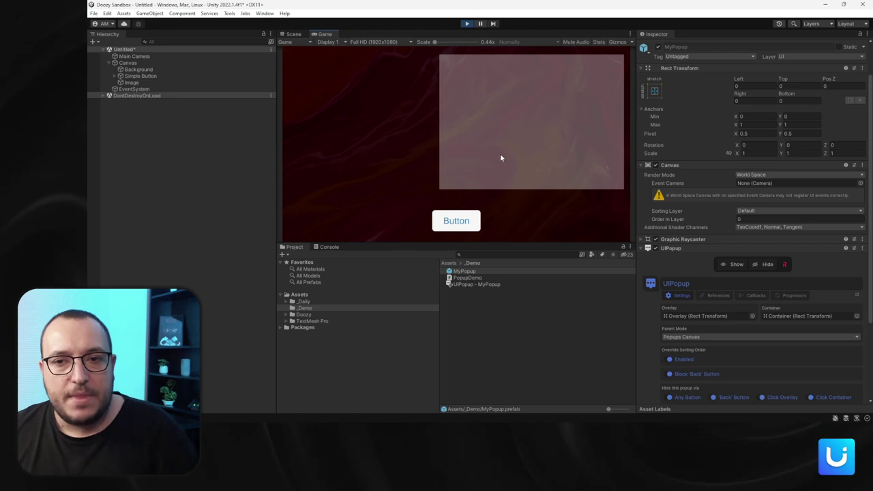
left_click(464, 218)
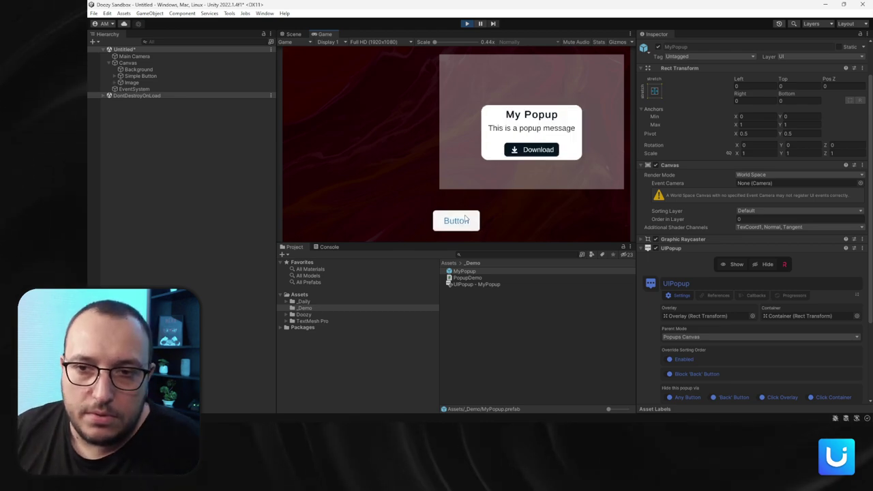
left_click(517, 139)
left_click(464, 223)
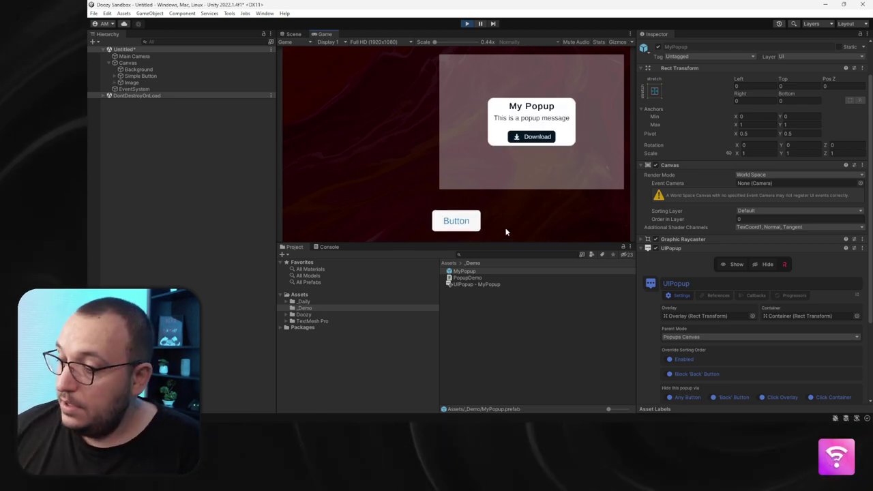